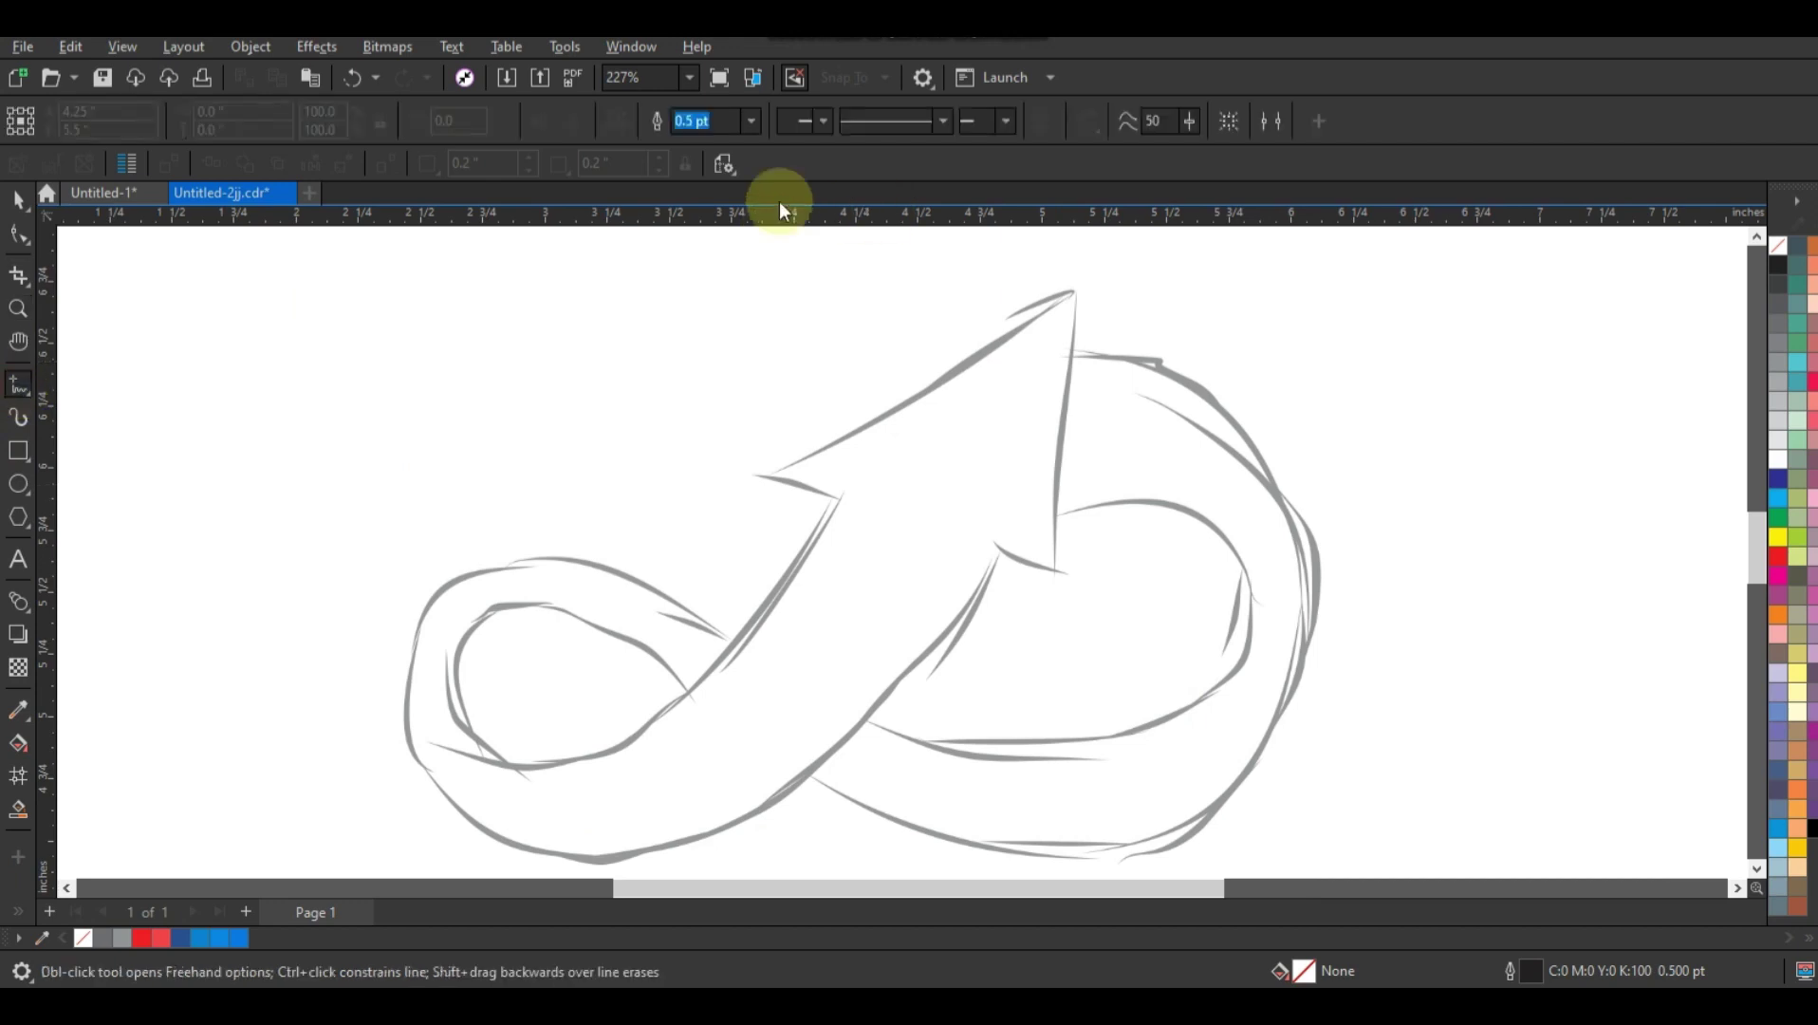
Step: Set the document's default outline width for graphic objects to 2.0 pt
{"action": "left_click", "coordinate": [747, 125]}
{"action": "left_click", "coordinate": [689, 243]}
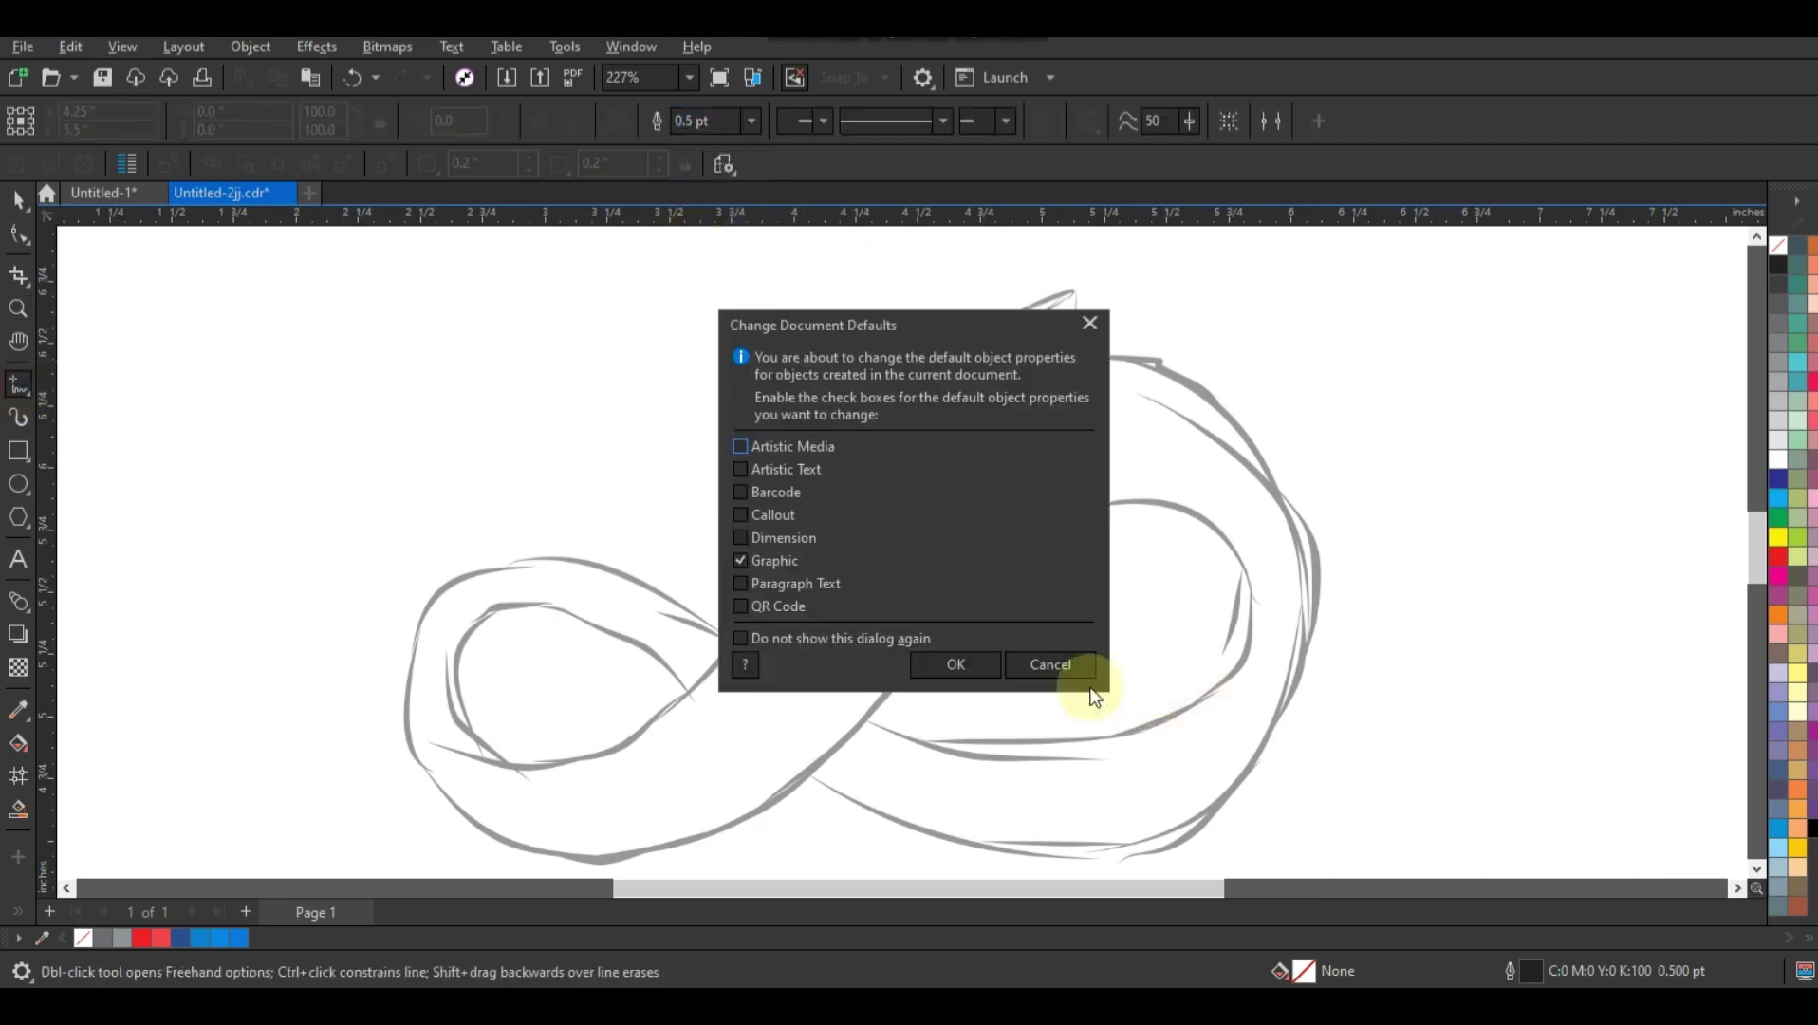
{"action": "left_click", "coordinate": [956, 665]}
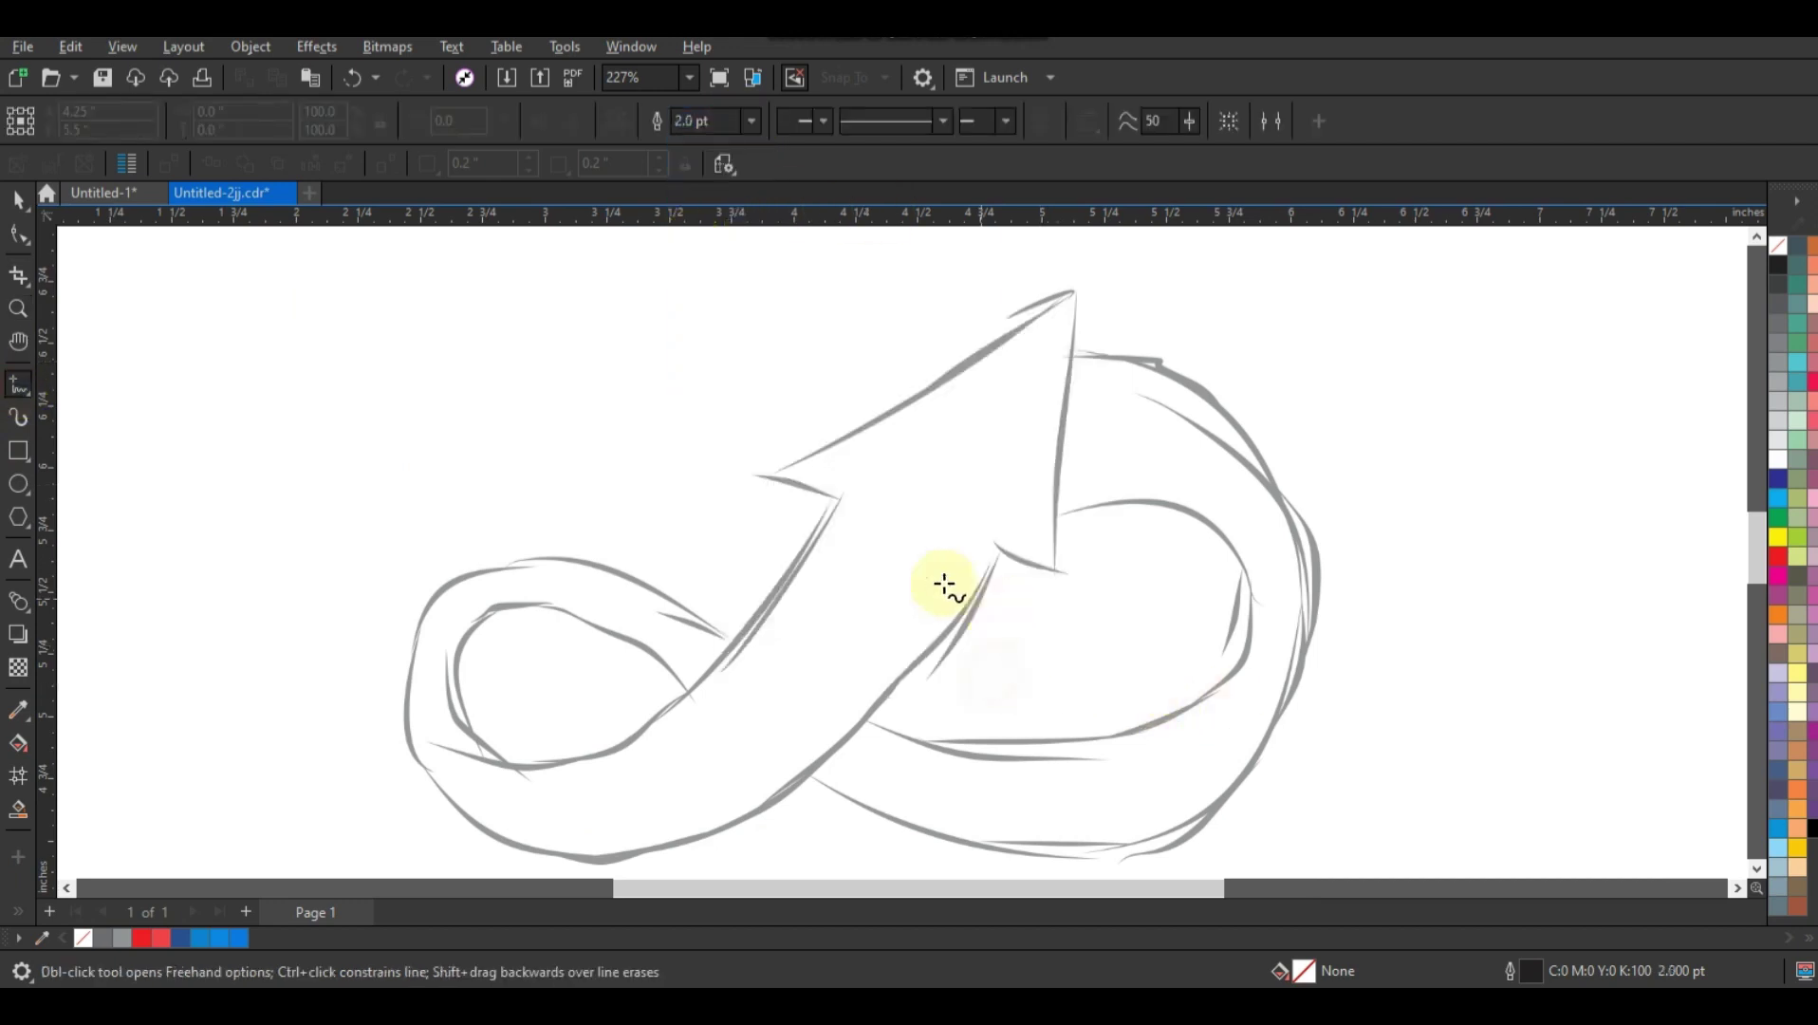
Step: Trace the sketched arrow as a closed straight-line outline, running from the head's inner notch through the tail tip and around the arrowhead
{"action": "left_click", "coordinate": [840, 503]}
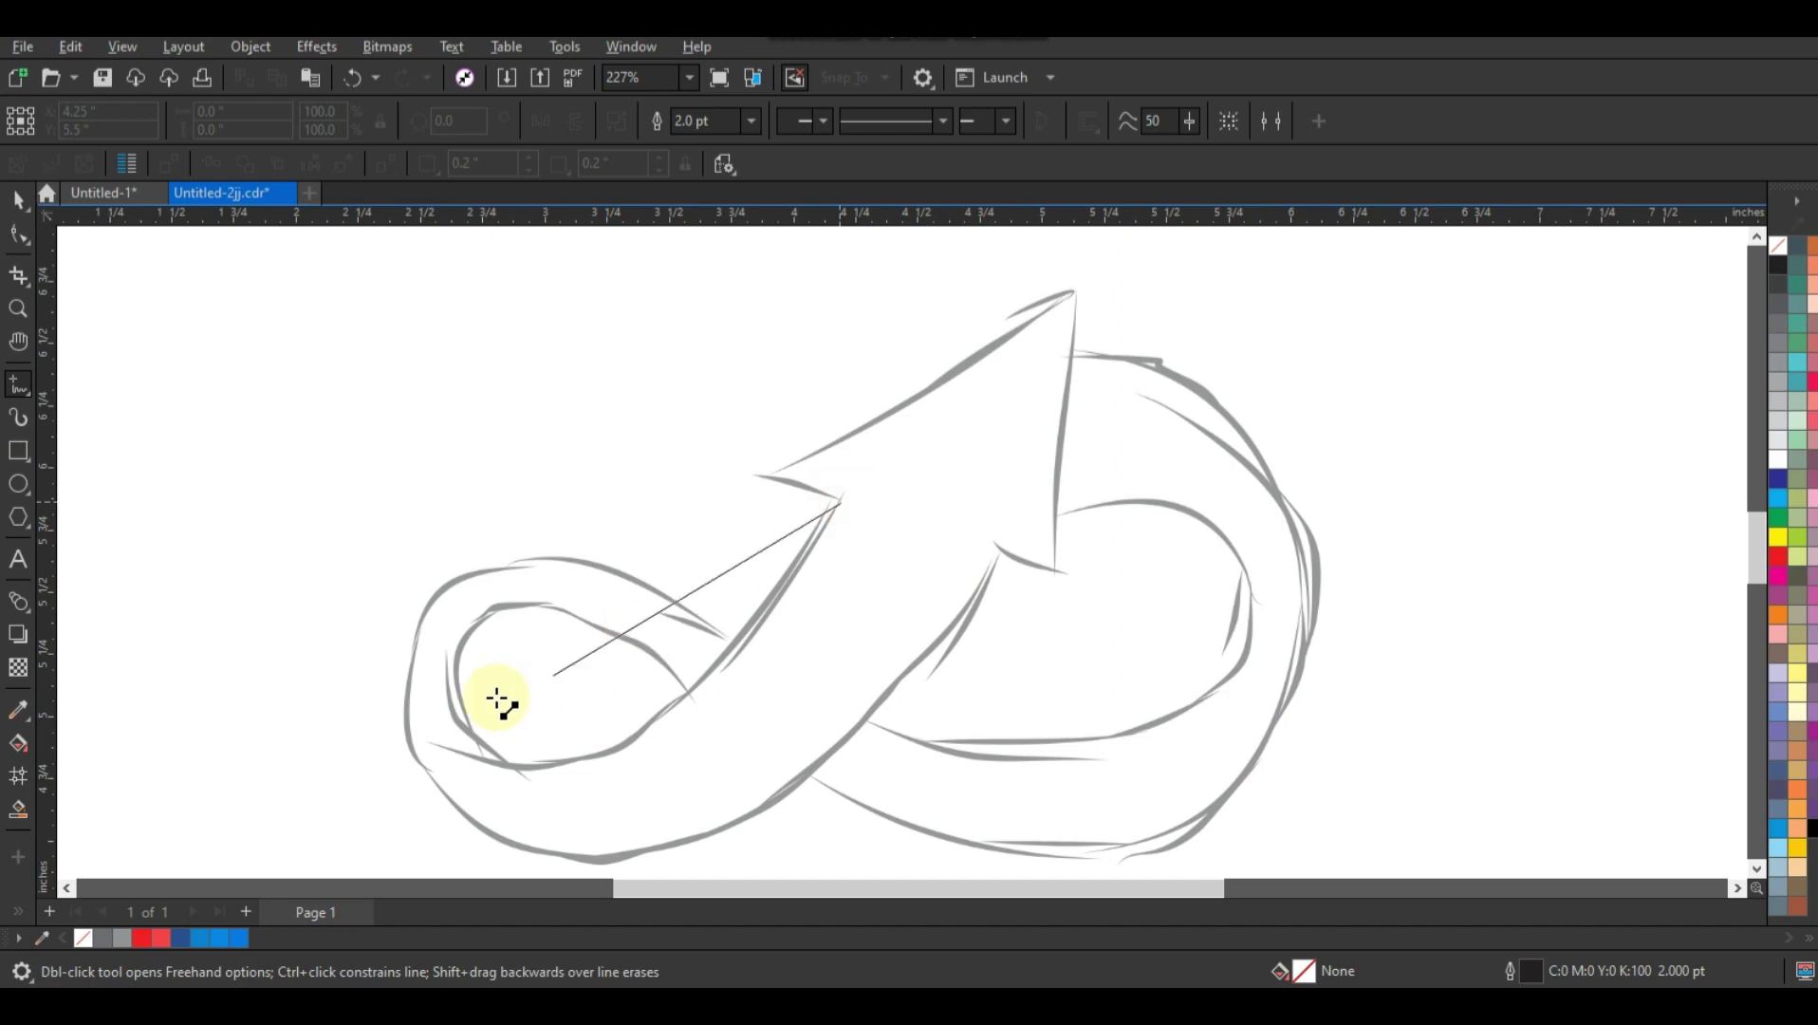
{"action": "left_click", "coordinate": [408, 740]}
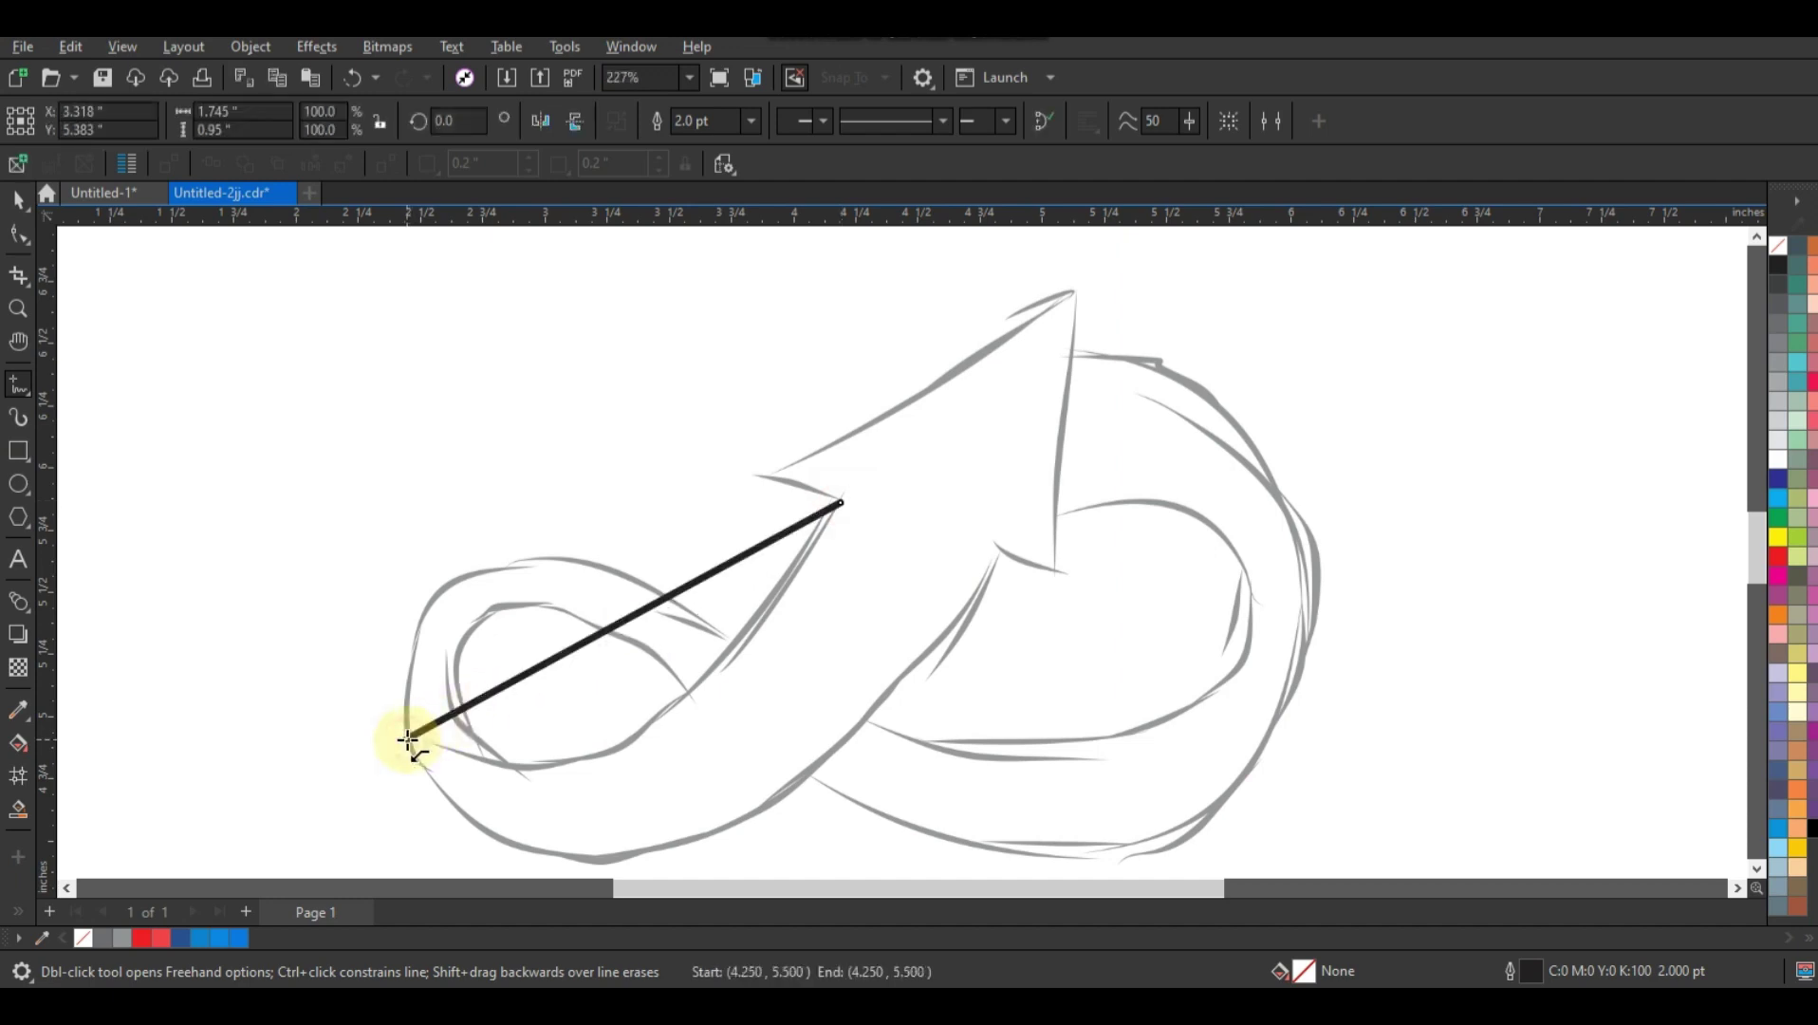
{"action": "left_click", "coordinate": [408, 740]}
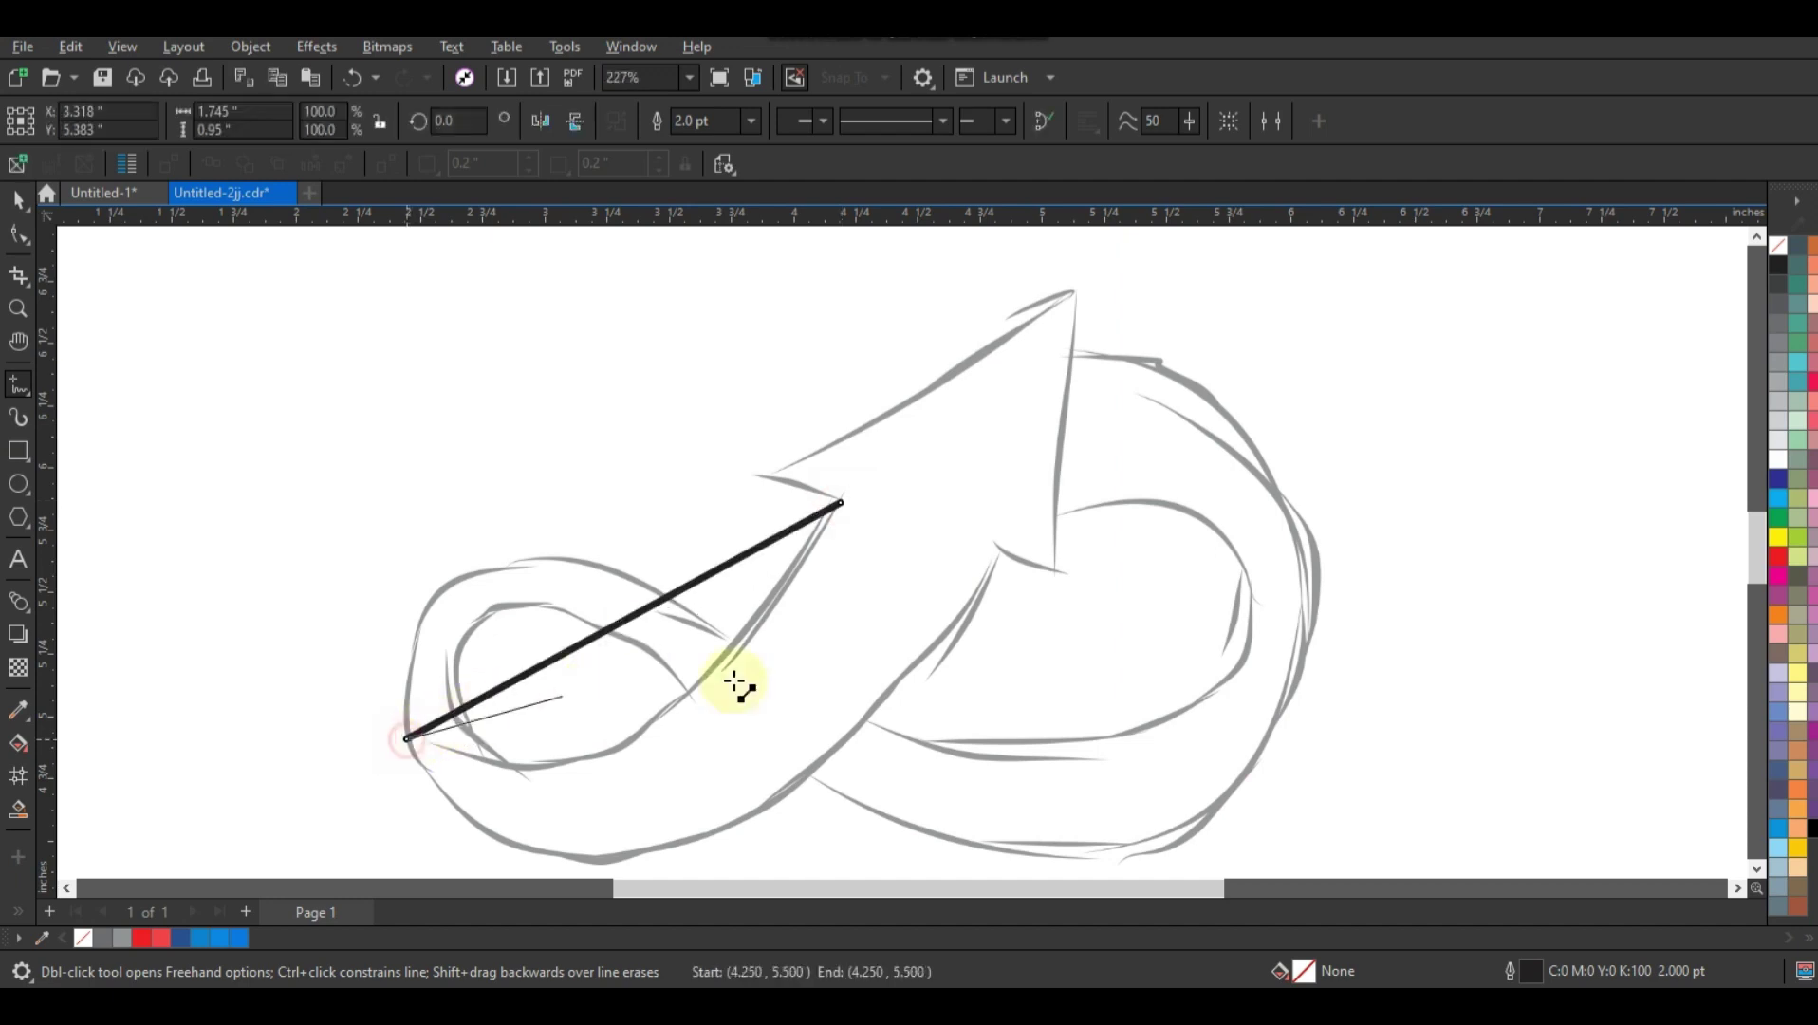
{"action": "left_click", "coordinate": [1001, 555]}
{"action": "left_click", "coordinate": [1001, 555]}
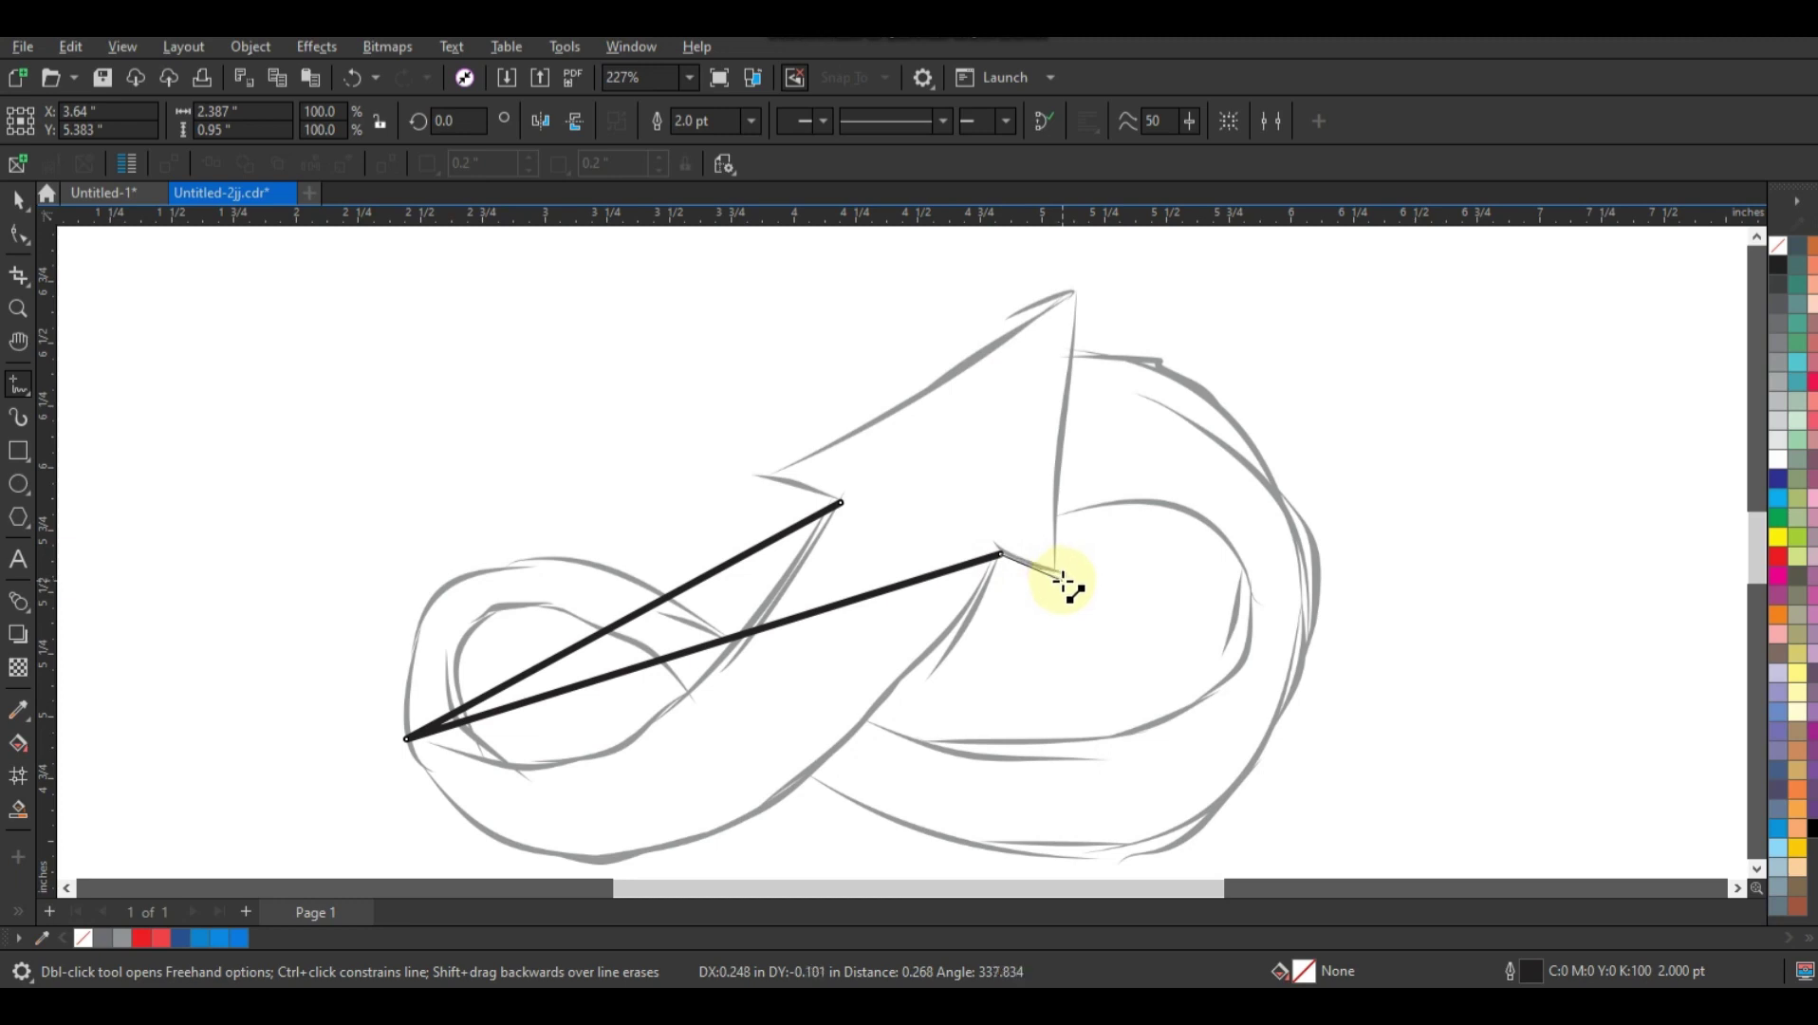
{"action": "left_click", "coordinate": [1062, 579]}
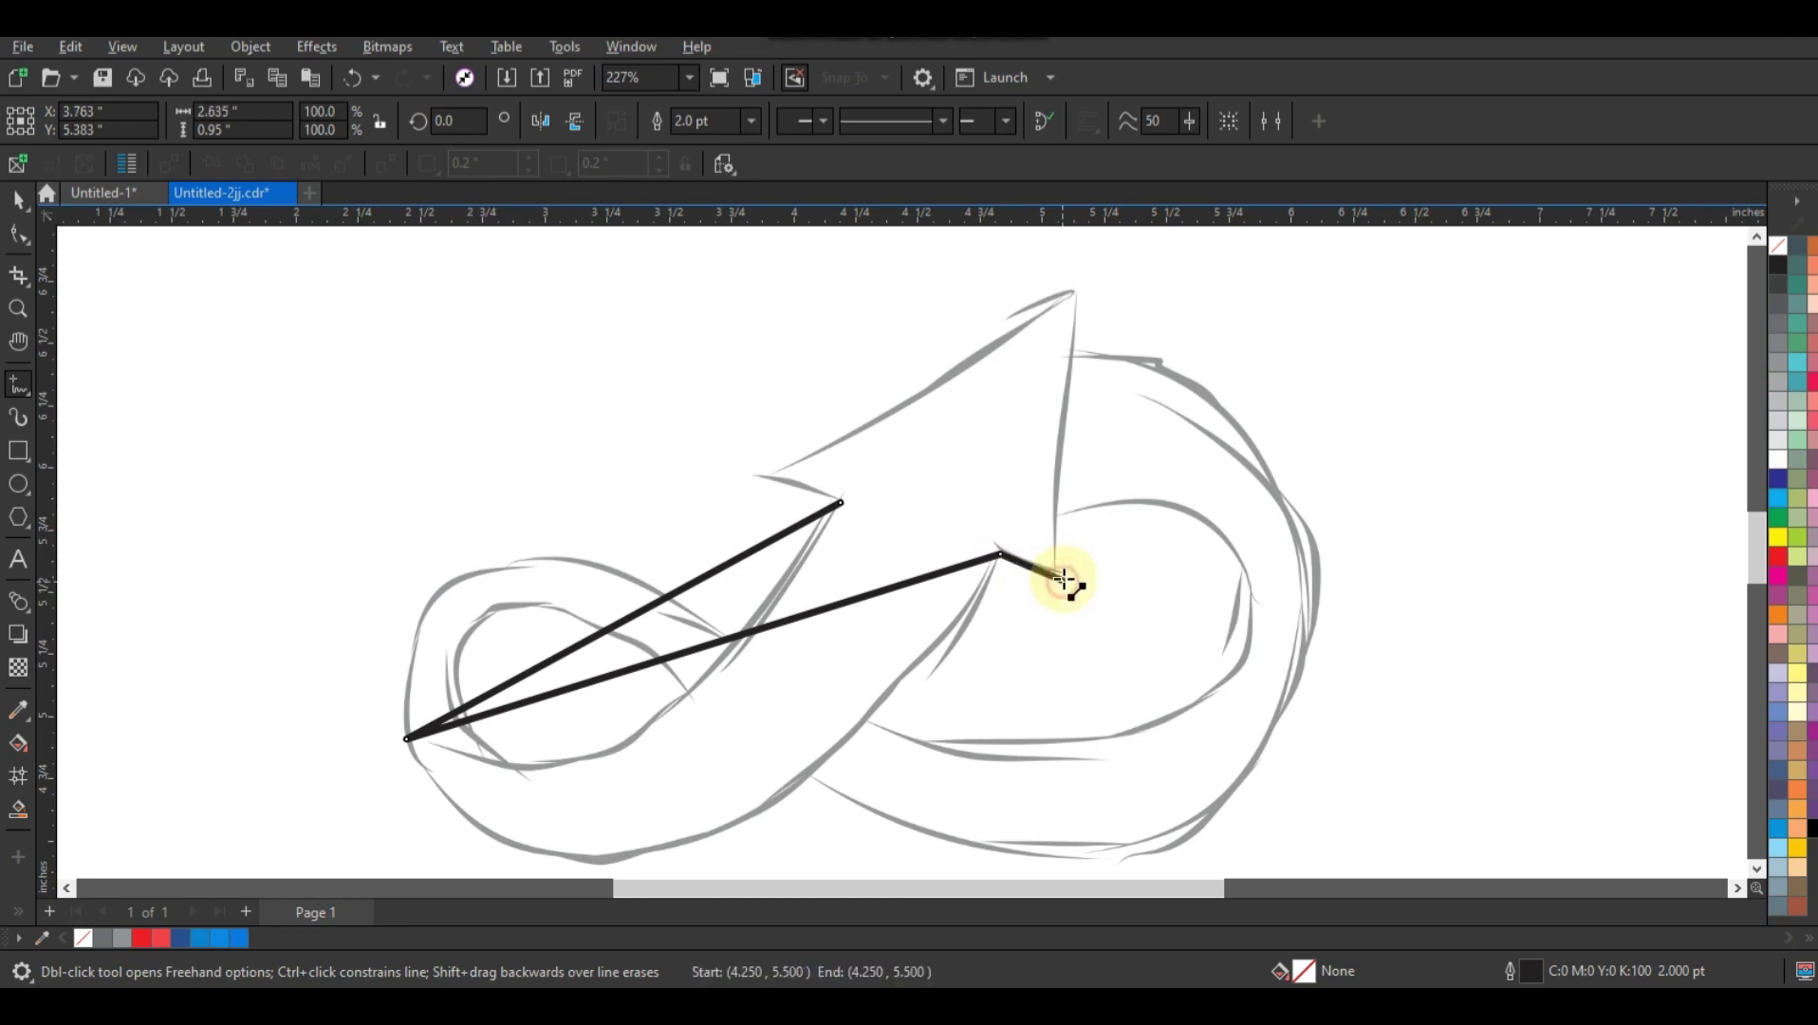
{"action": "left_click", "coordinate": [1080, 287]}
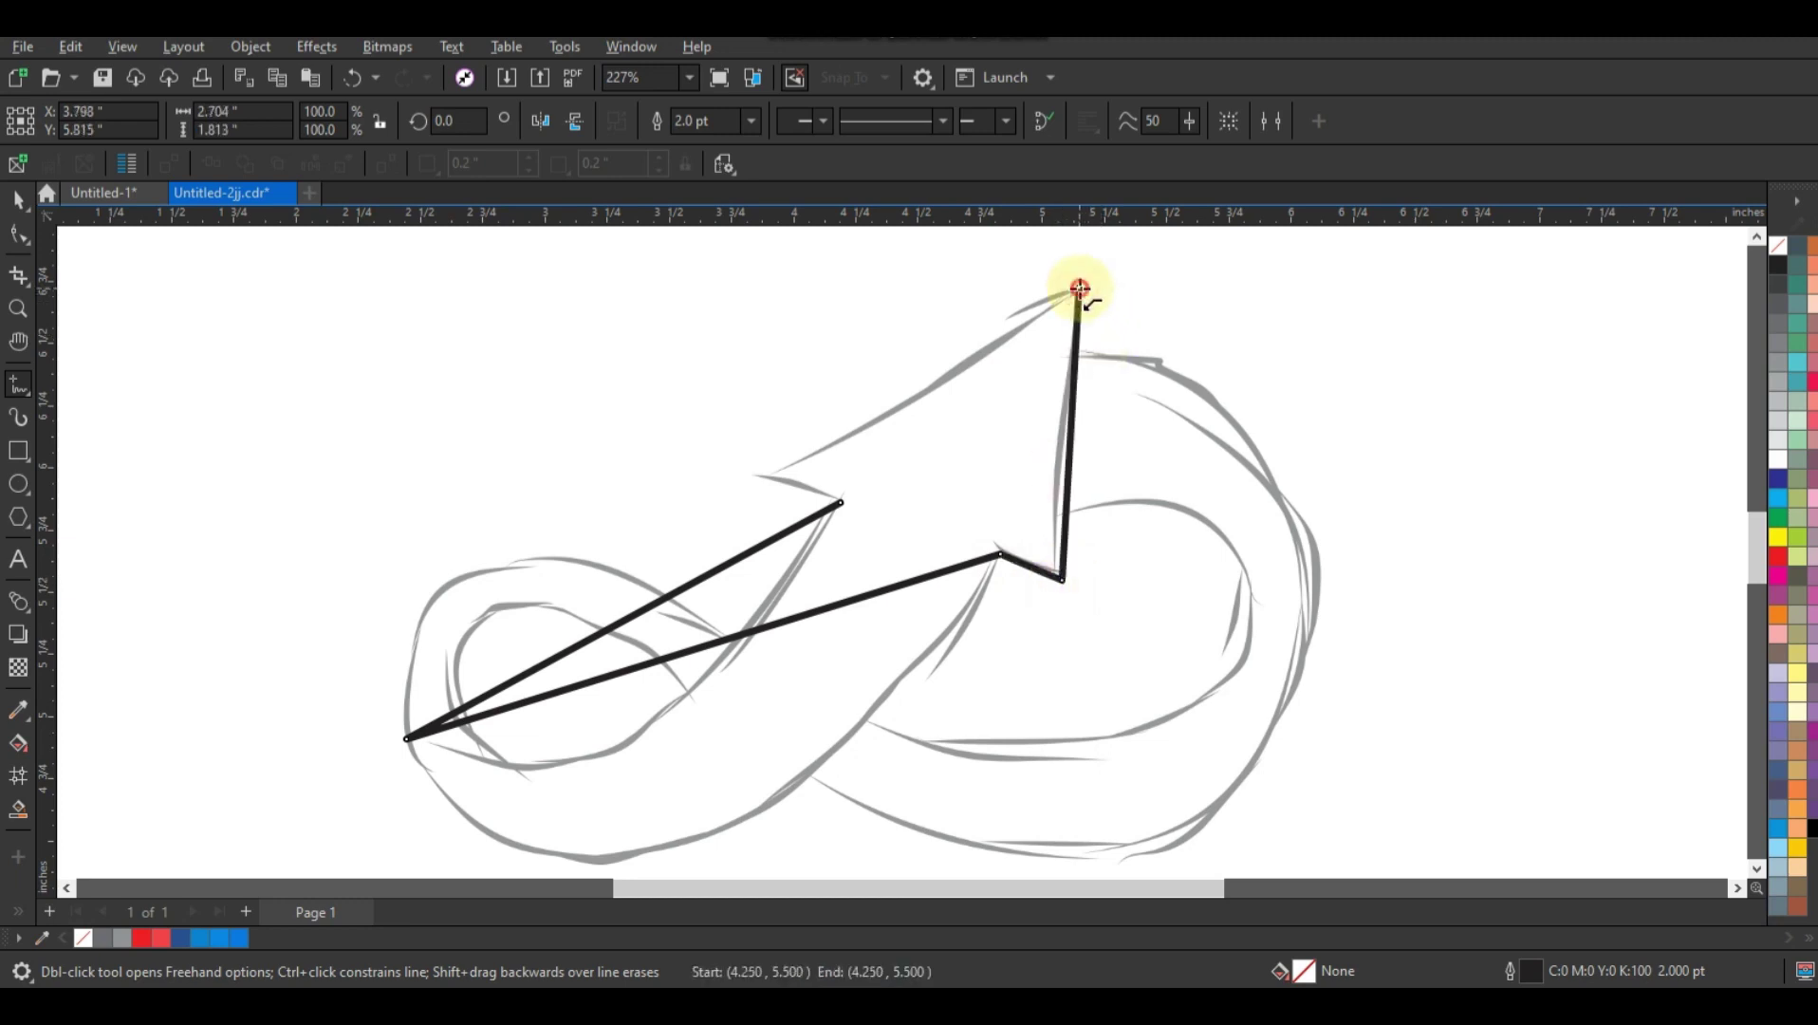
{"action": "left_click", "coordinate": [770, 469]}
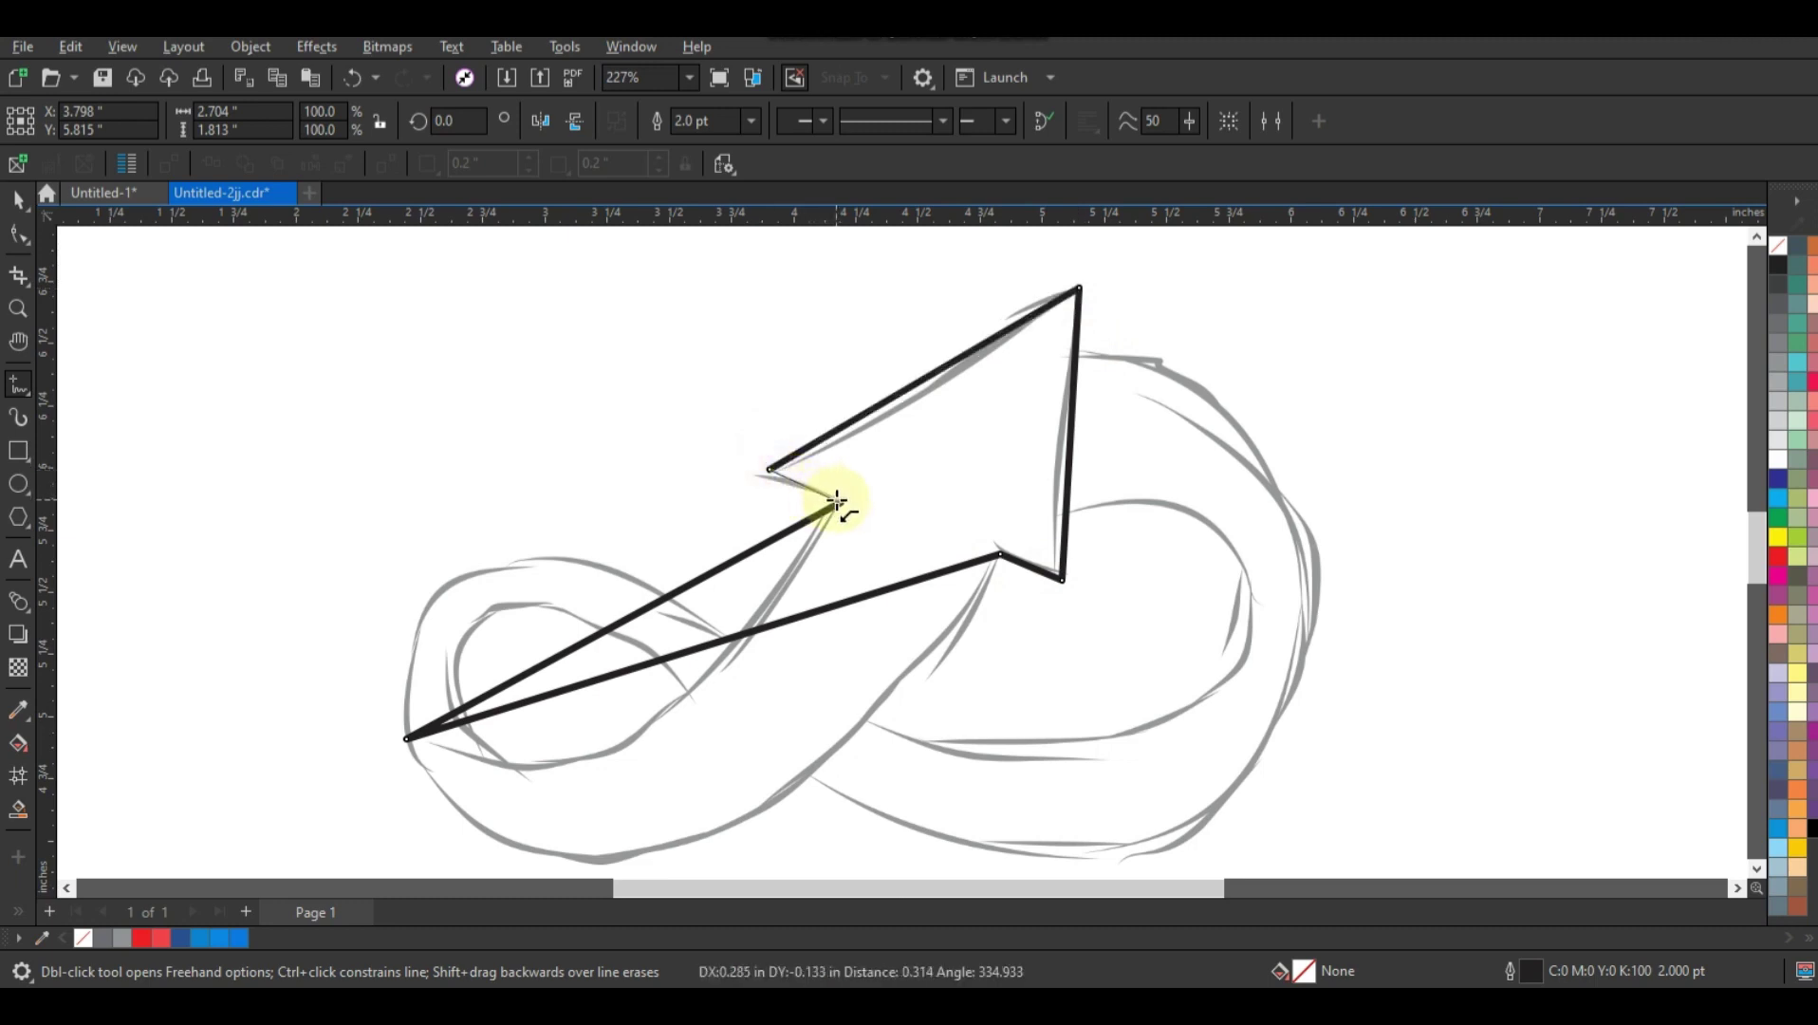
{"action": "left_click", "coordinate": [839, 502]}
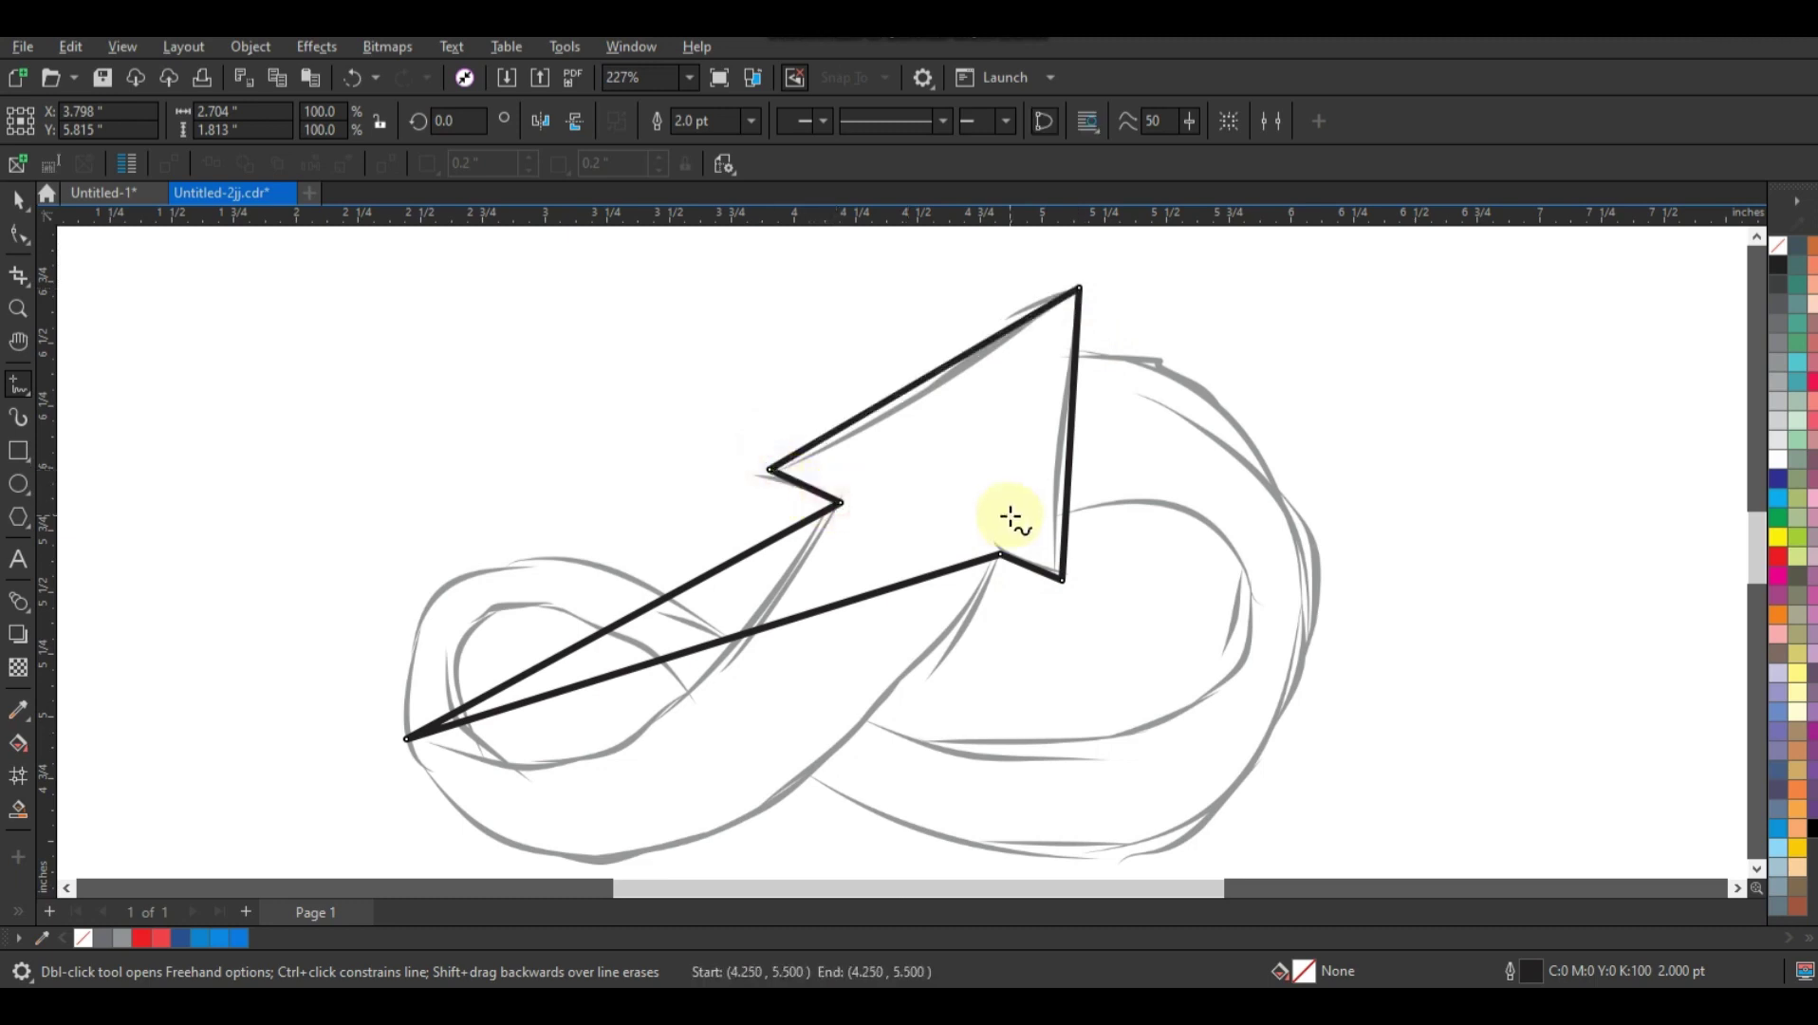
Step: Select all nodes of the arrow outline and convert its straight segments to curves
{"action": "left_click", "coordinate": [19, 234]}
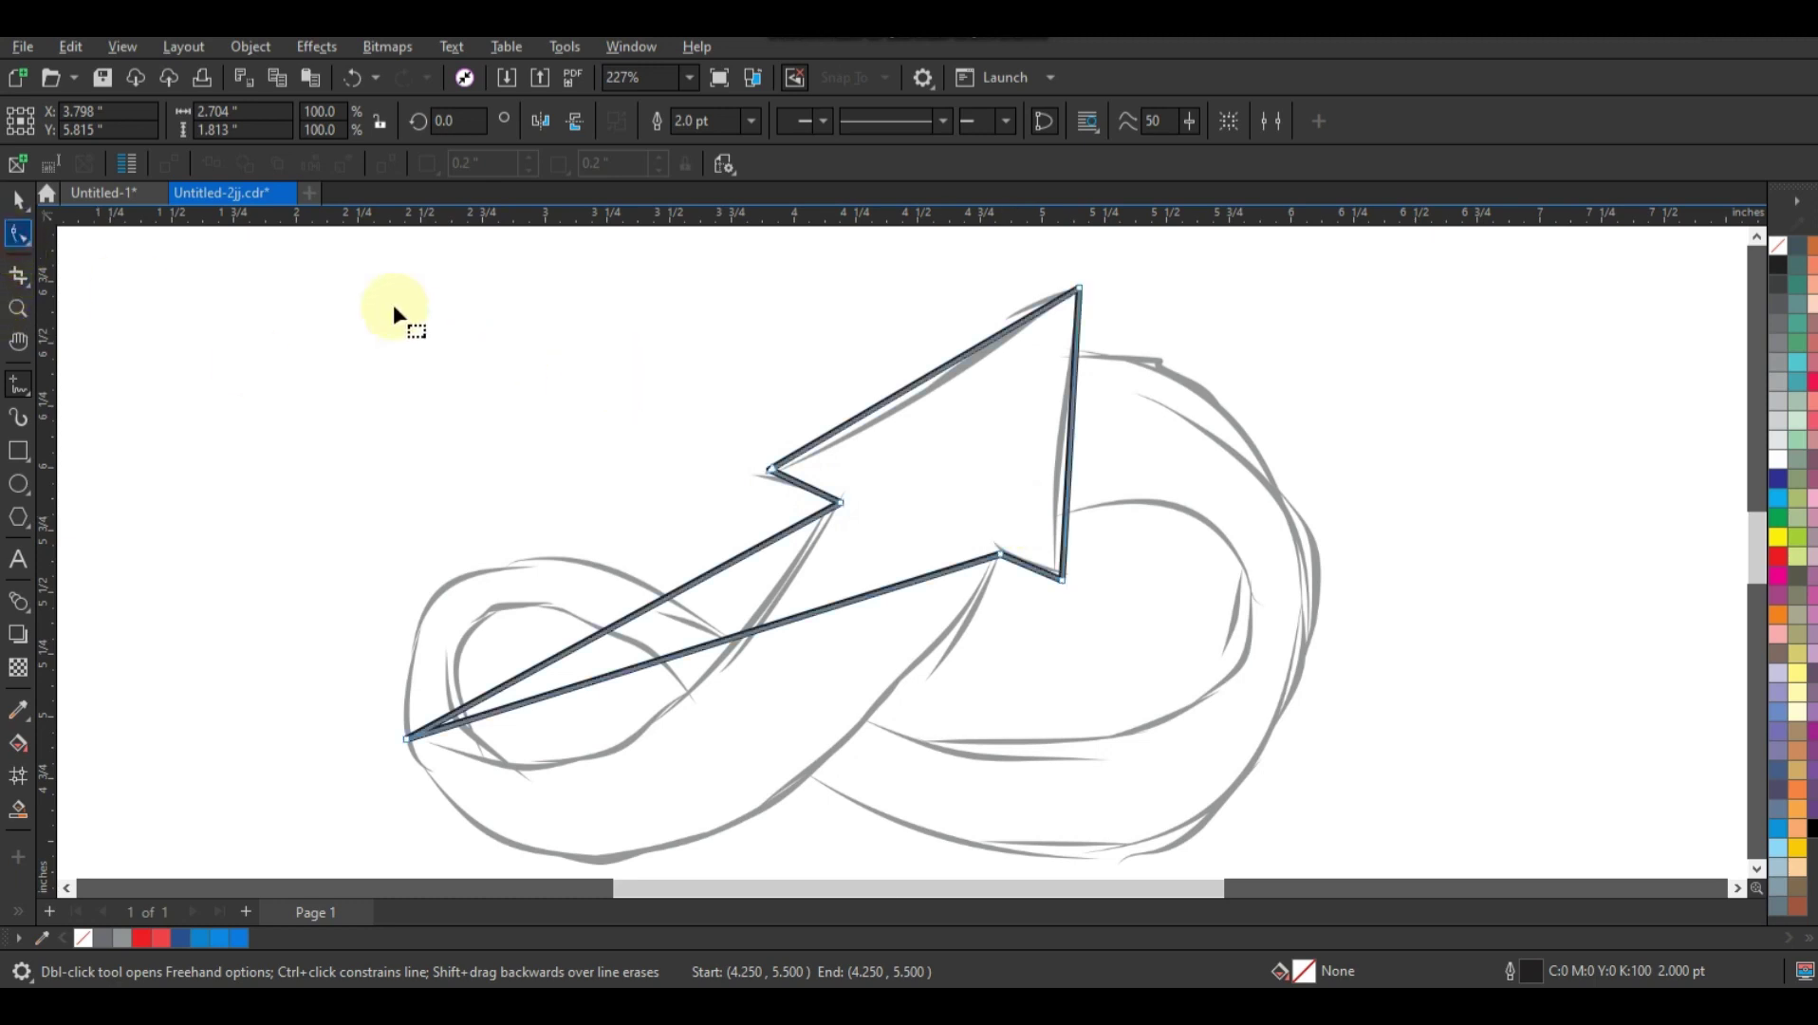
{"action": "left_click_drag", "start_coordinate": [1168, 755], "coordinate": [1184, 782]}
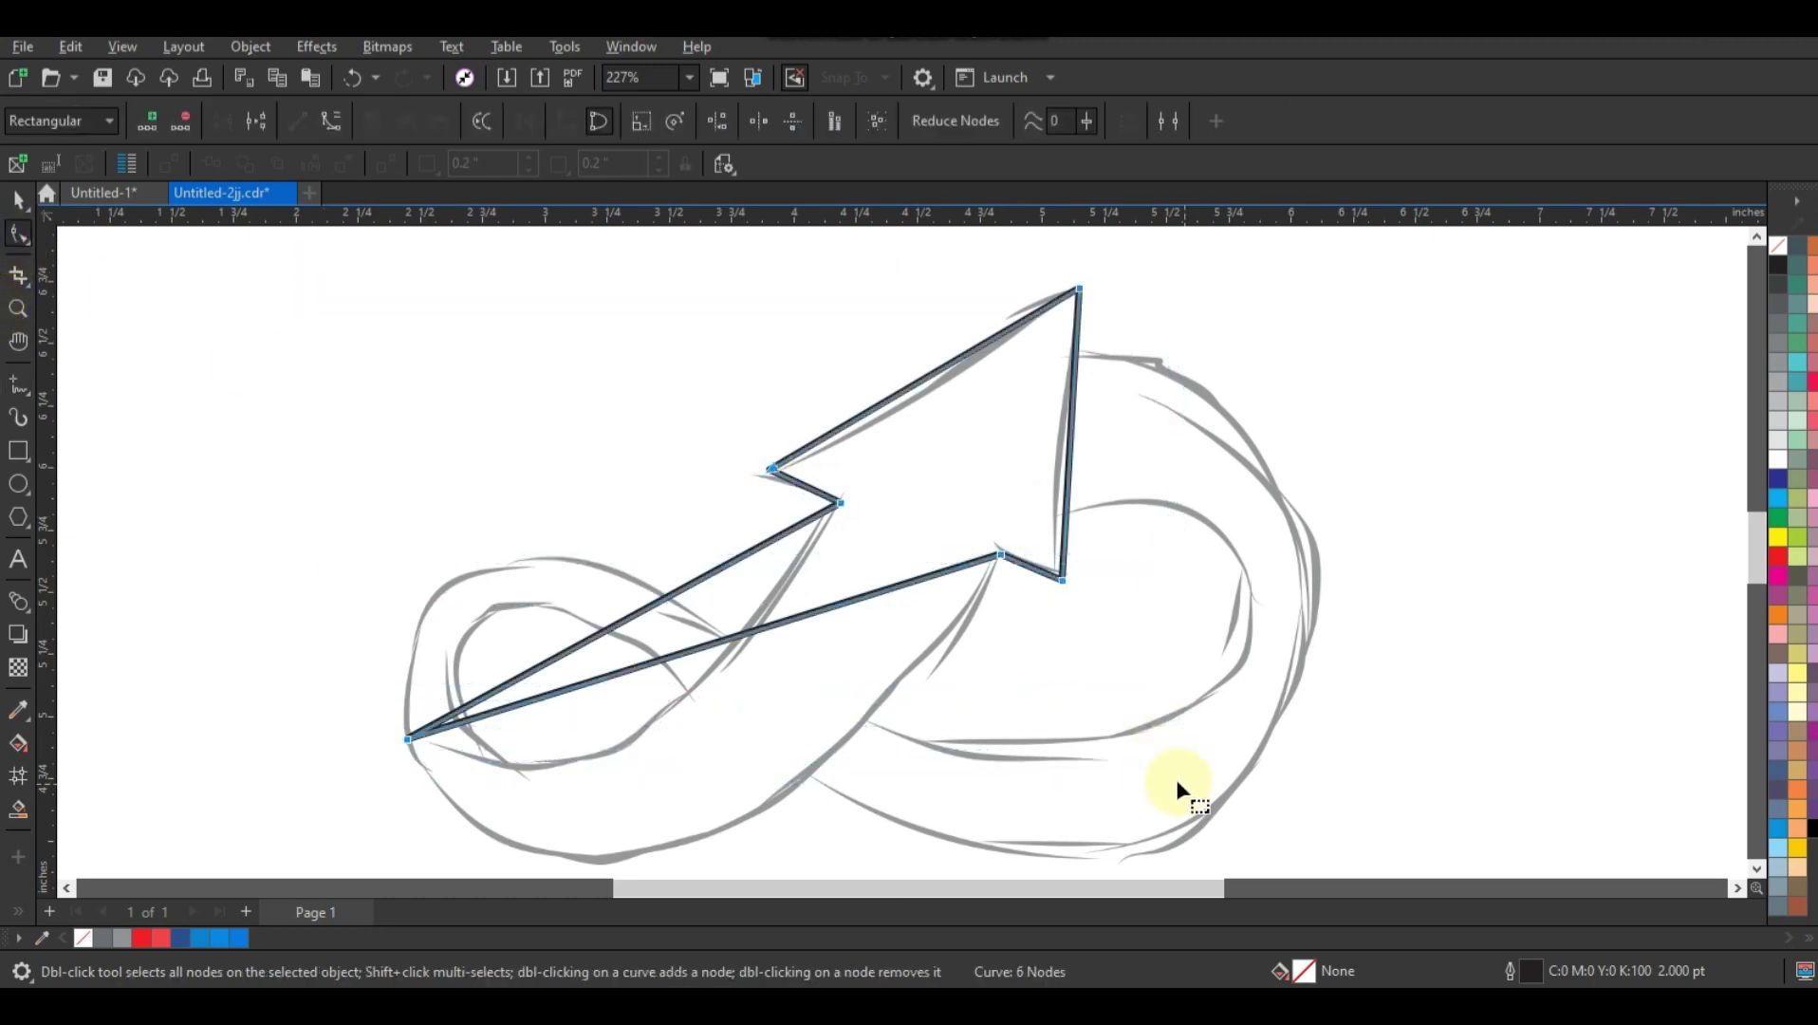
{"action": "left_click", "coordinate": [334, 121]}
Step: Bend the lower edge of the arrow's tail so it follows the sketched curve from the arrowhead to the tail tip
{"action": "left_click", "coordinate": [979, 524]}
{"action": "left_click_drag", "start_coordinate": [988, 604], "coordinate": [989, 604]}
{"action": "left_click", "coordinate": [808, 622]}
{"action": "left_click_drag", "start_coordinate": [803, 617], "coordinate": [877, 719]}
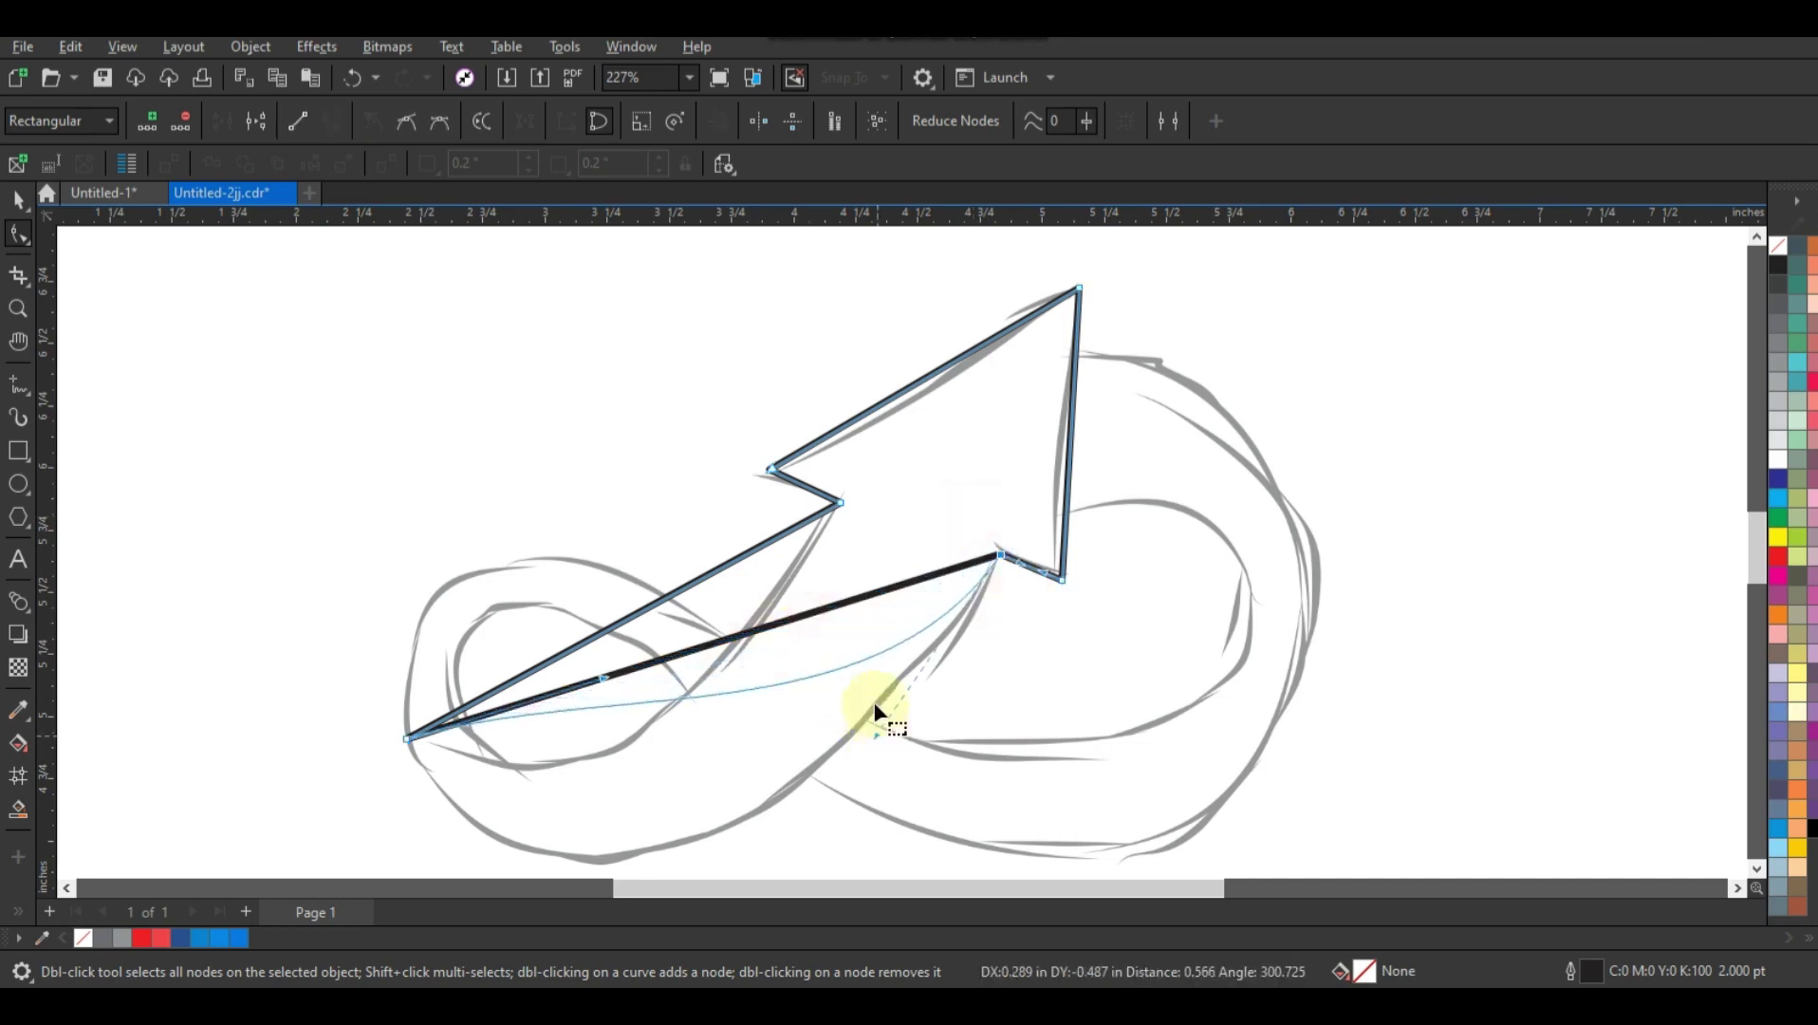
{"action": "left_click_drag", "start_coordinate": [604, 680], "coordinate": [583, 767]}
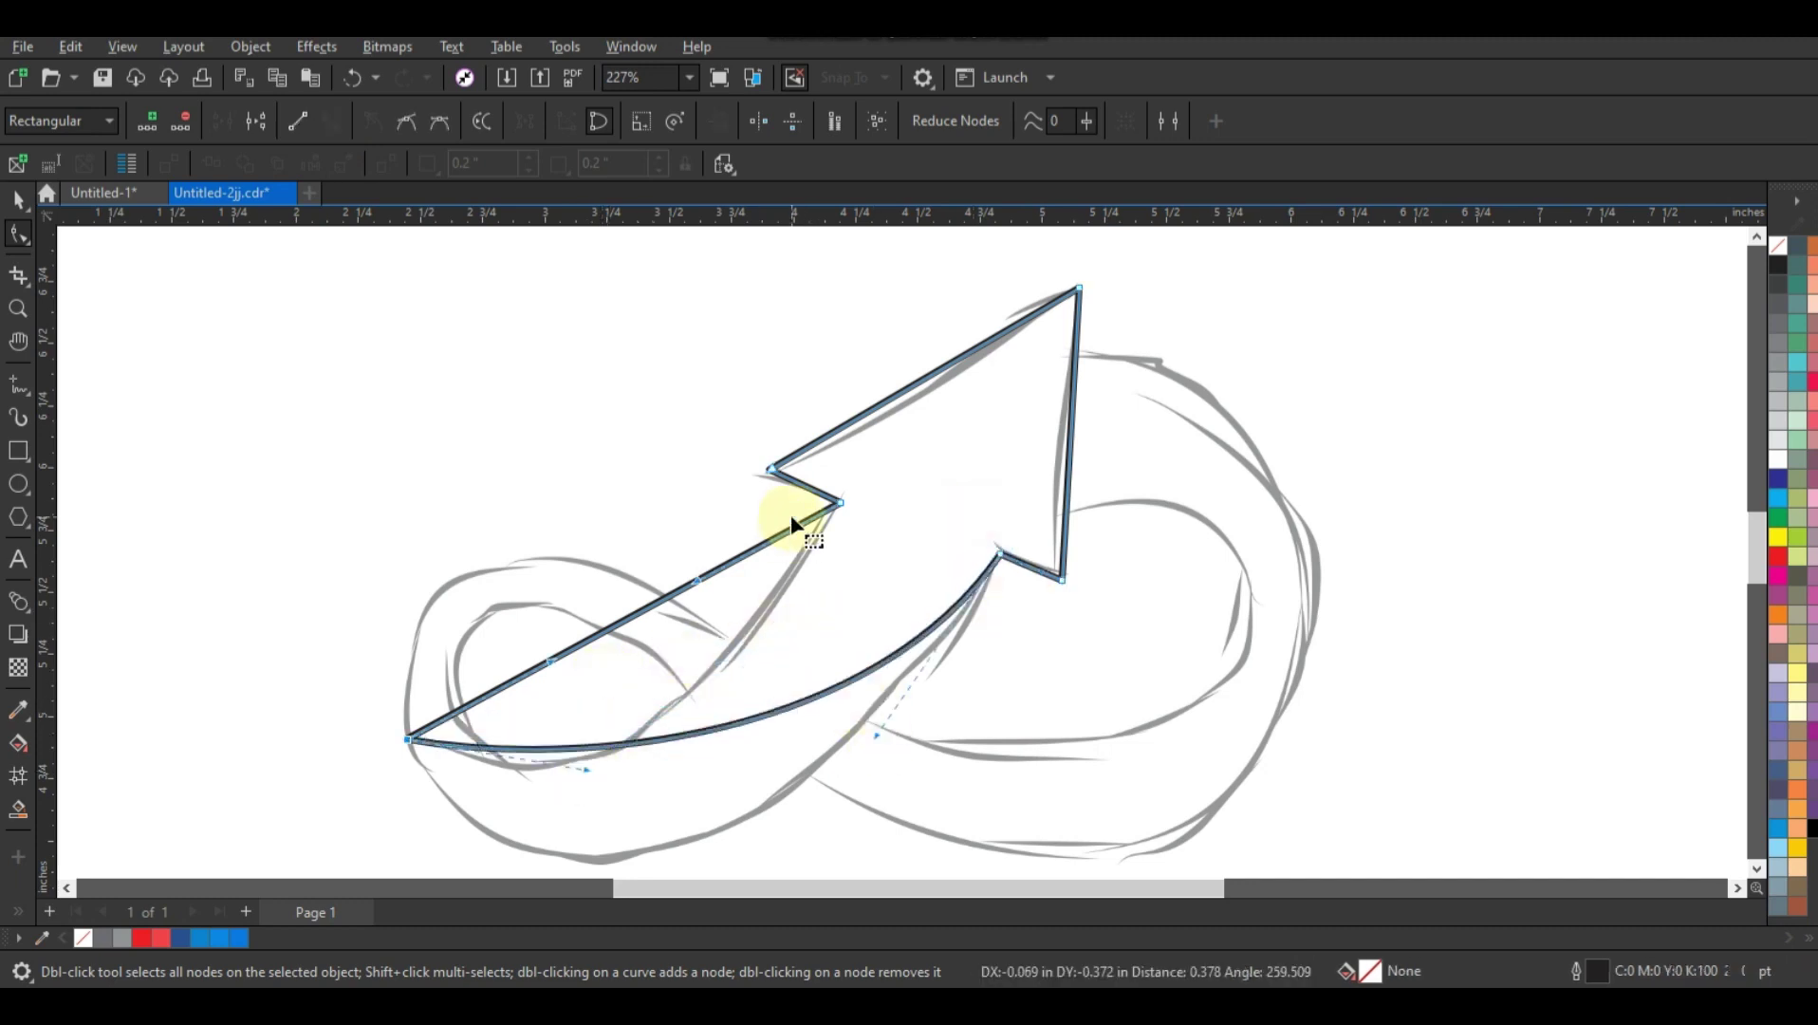
{"action": "scroll", "coordinate": [791, 516], "scroll_direction": "down", "scroll_amount": 2}
{"action": "left_click_drag", "start_coordinate": [689, 642], "coordinate": [644, 703]}
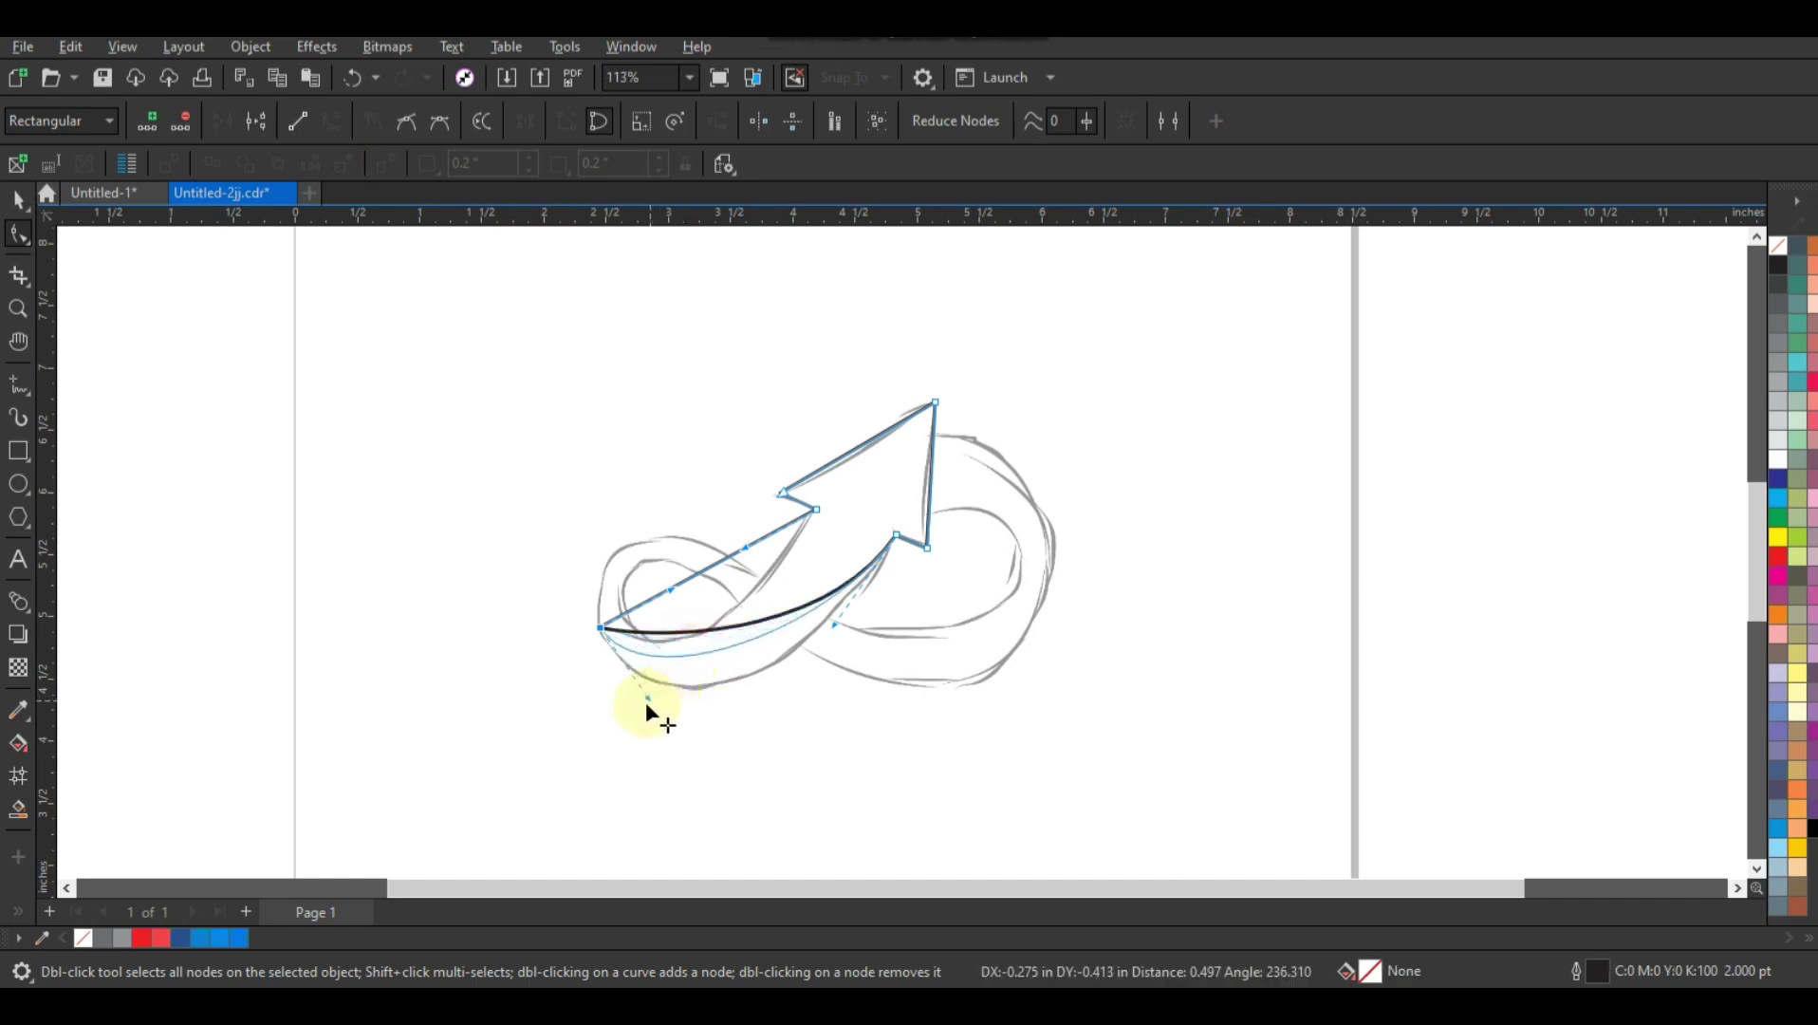
{"action": "left_click_drag", "start_coordinate": [835, 626], "coordinate": [787, 712]}
{"action": "left_click_drag", "start_coordinate": [641, 705], "coordinate": [640, 718]}
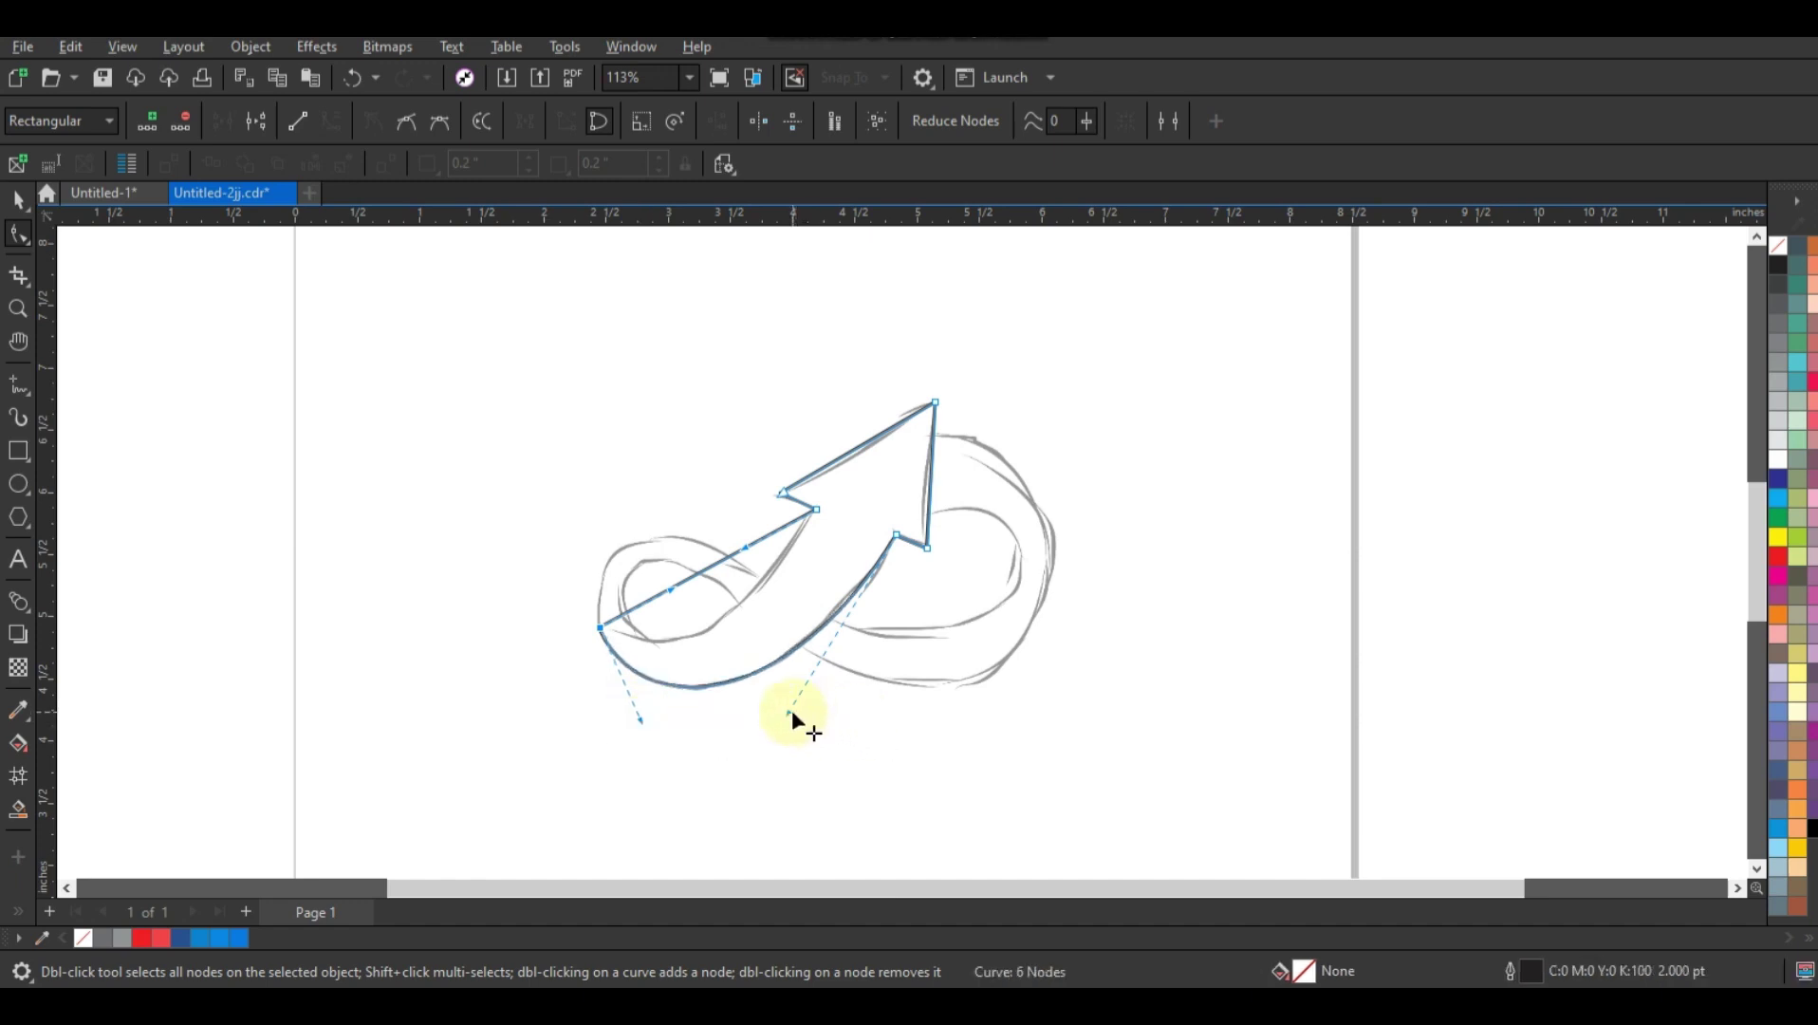
{"action": "left_click_drag", "start_coordinate": [791, 710], "coordinate": [783, 712]}
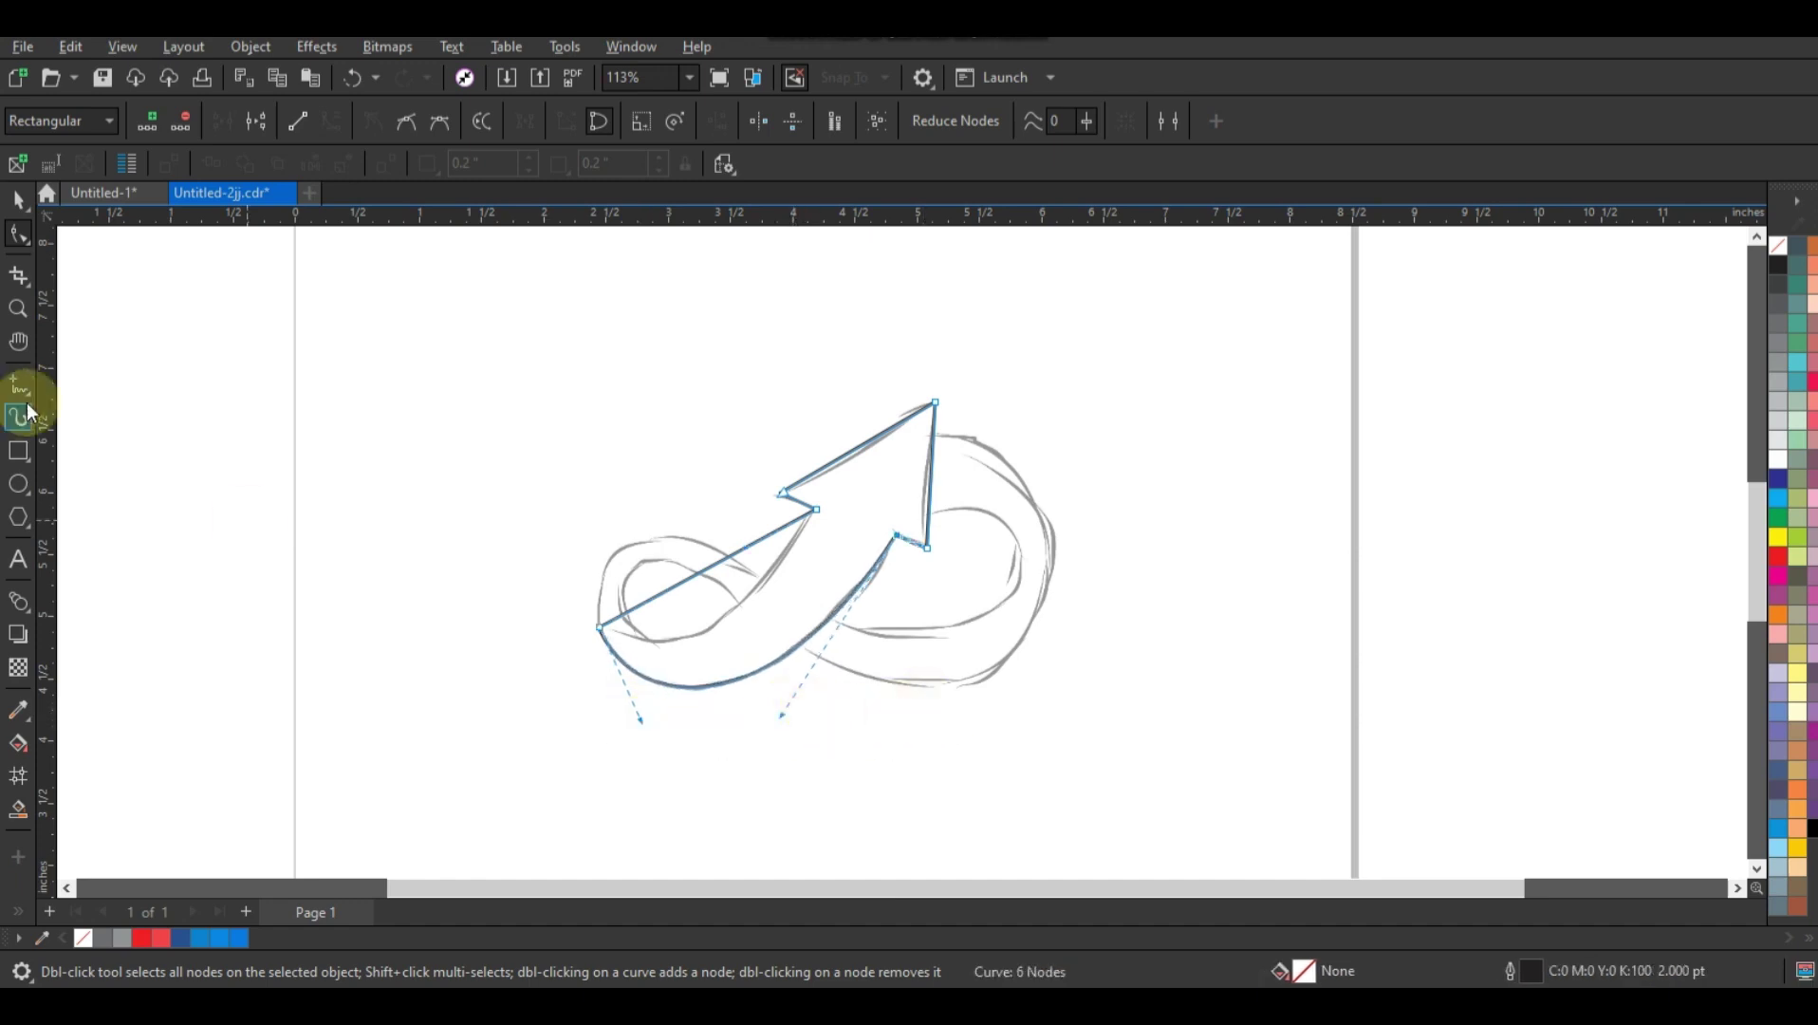
Step: Bend the upper edge of the arrow's tail so it follows the sketched curve down to the tail tip
{"action": "left_click", "coordinate": [18, 309]}
{"action": "left_click_drag", "start_coordinate": [509, 385], "coordinate": [1130, 759]}
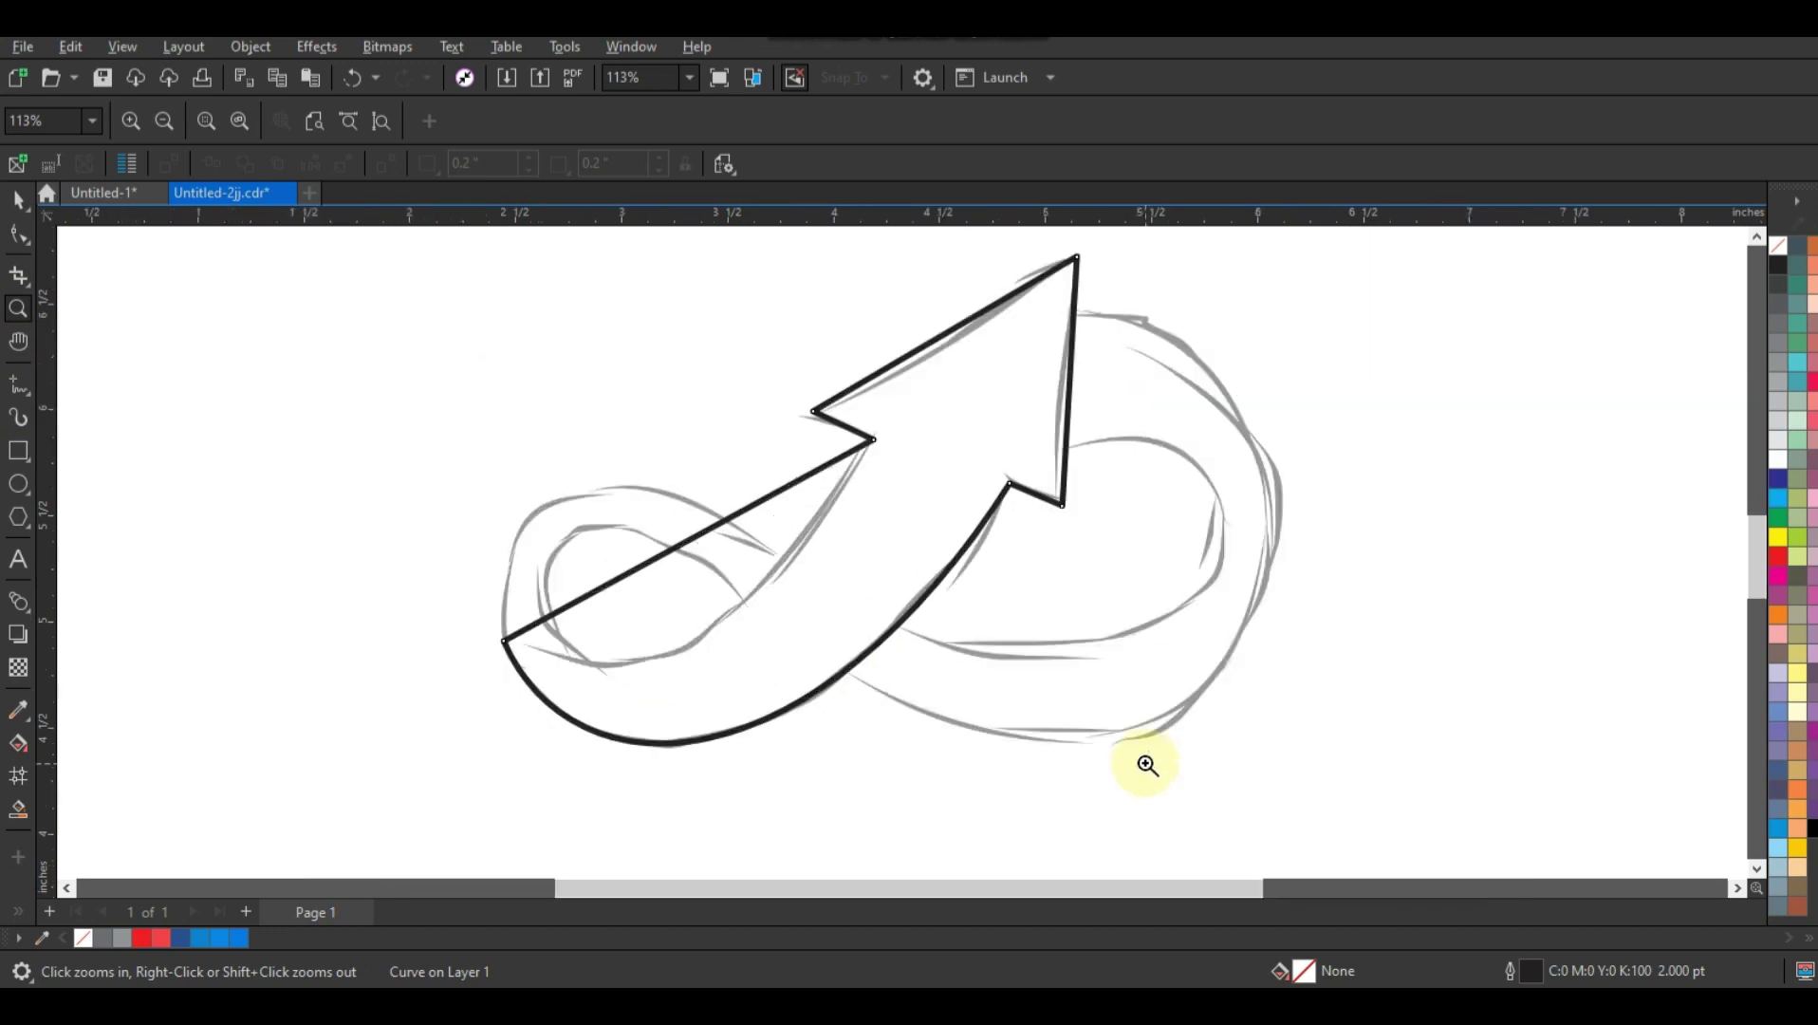
{"action": "left_click", "coordinate": [18, 236]}
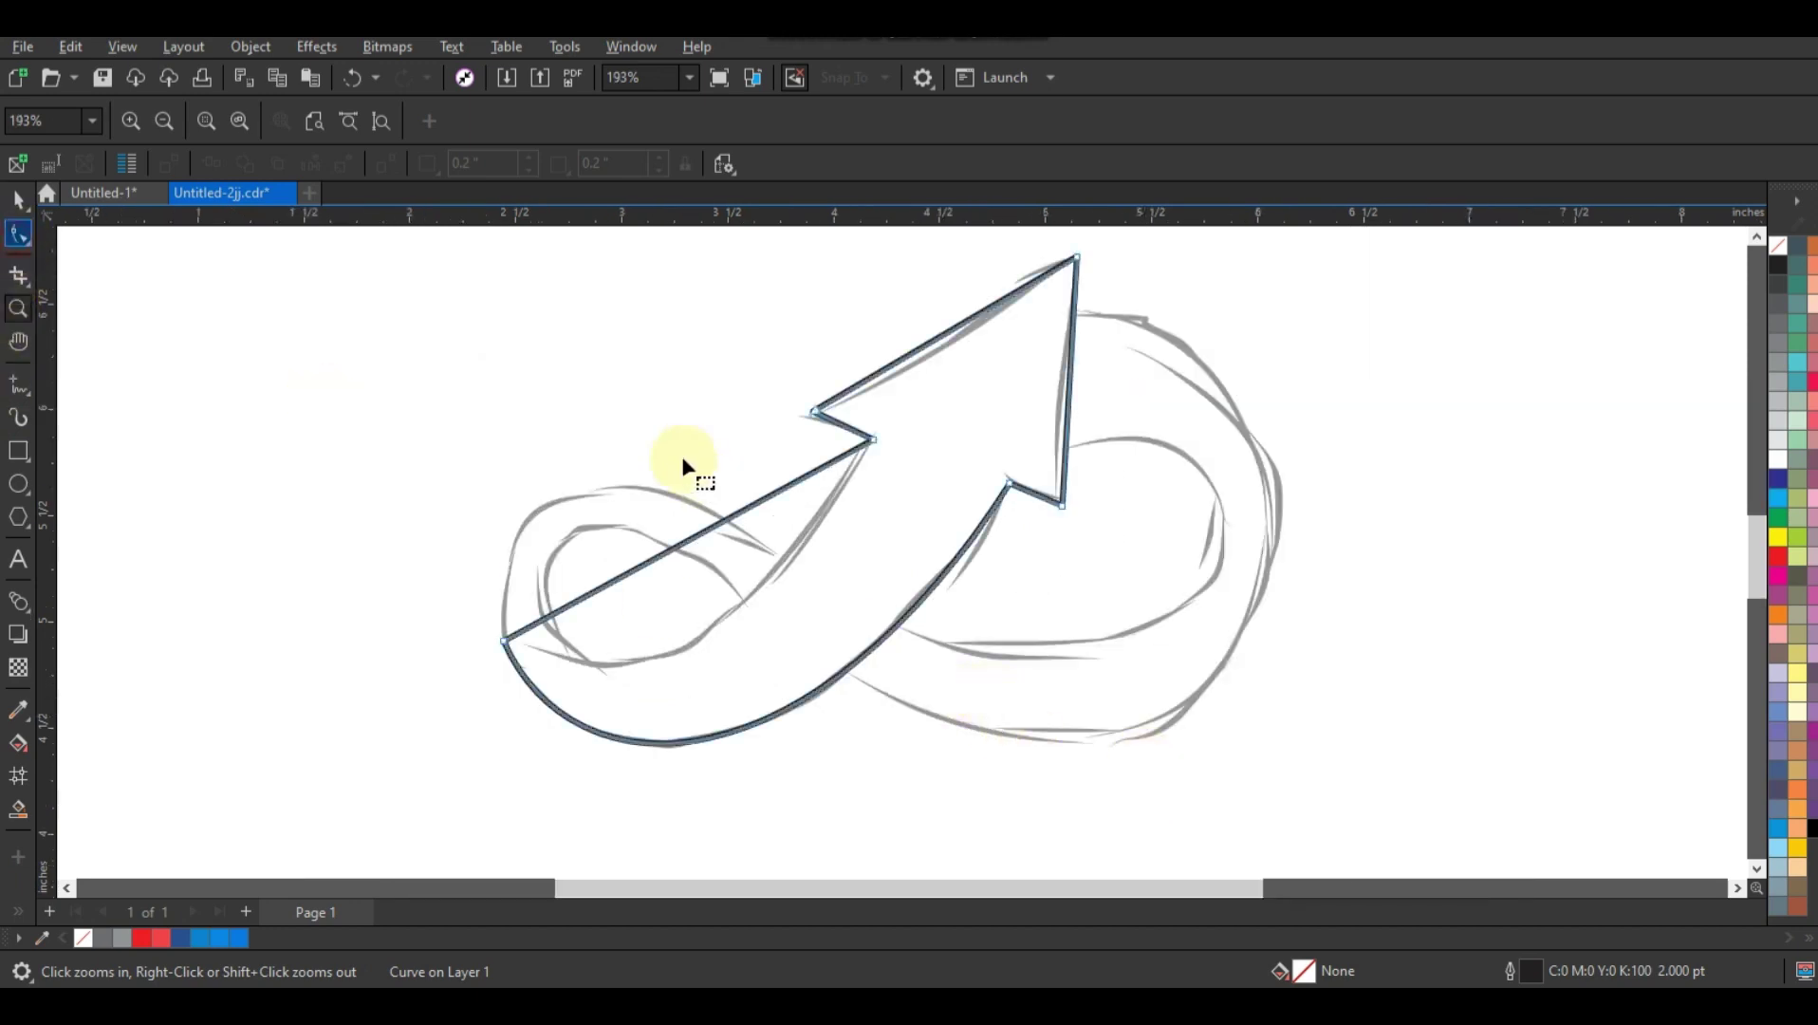
{"action": "left_click_drag", "start_coordinate": [621, 578], "coordinate": [795, 567]}
{"action": "left_click_drag", "start_coordinate": [639, 666], "coordinate": [642, 675]}
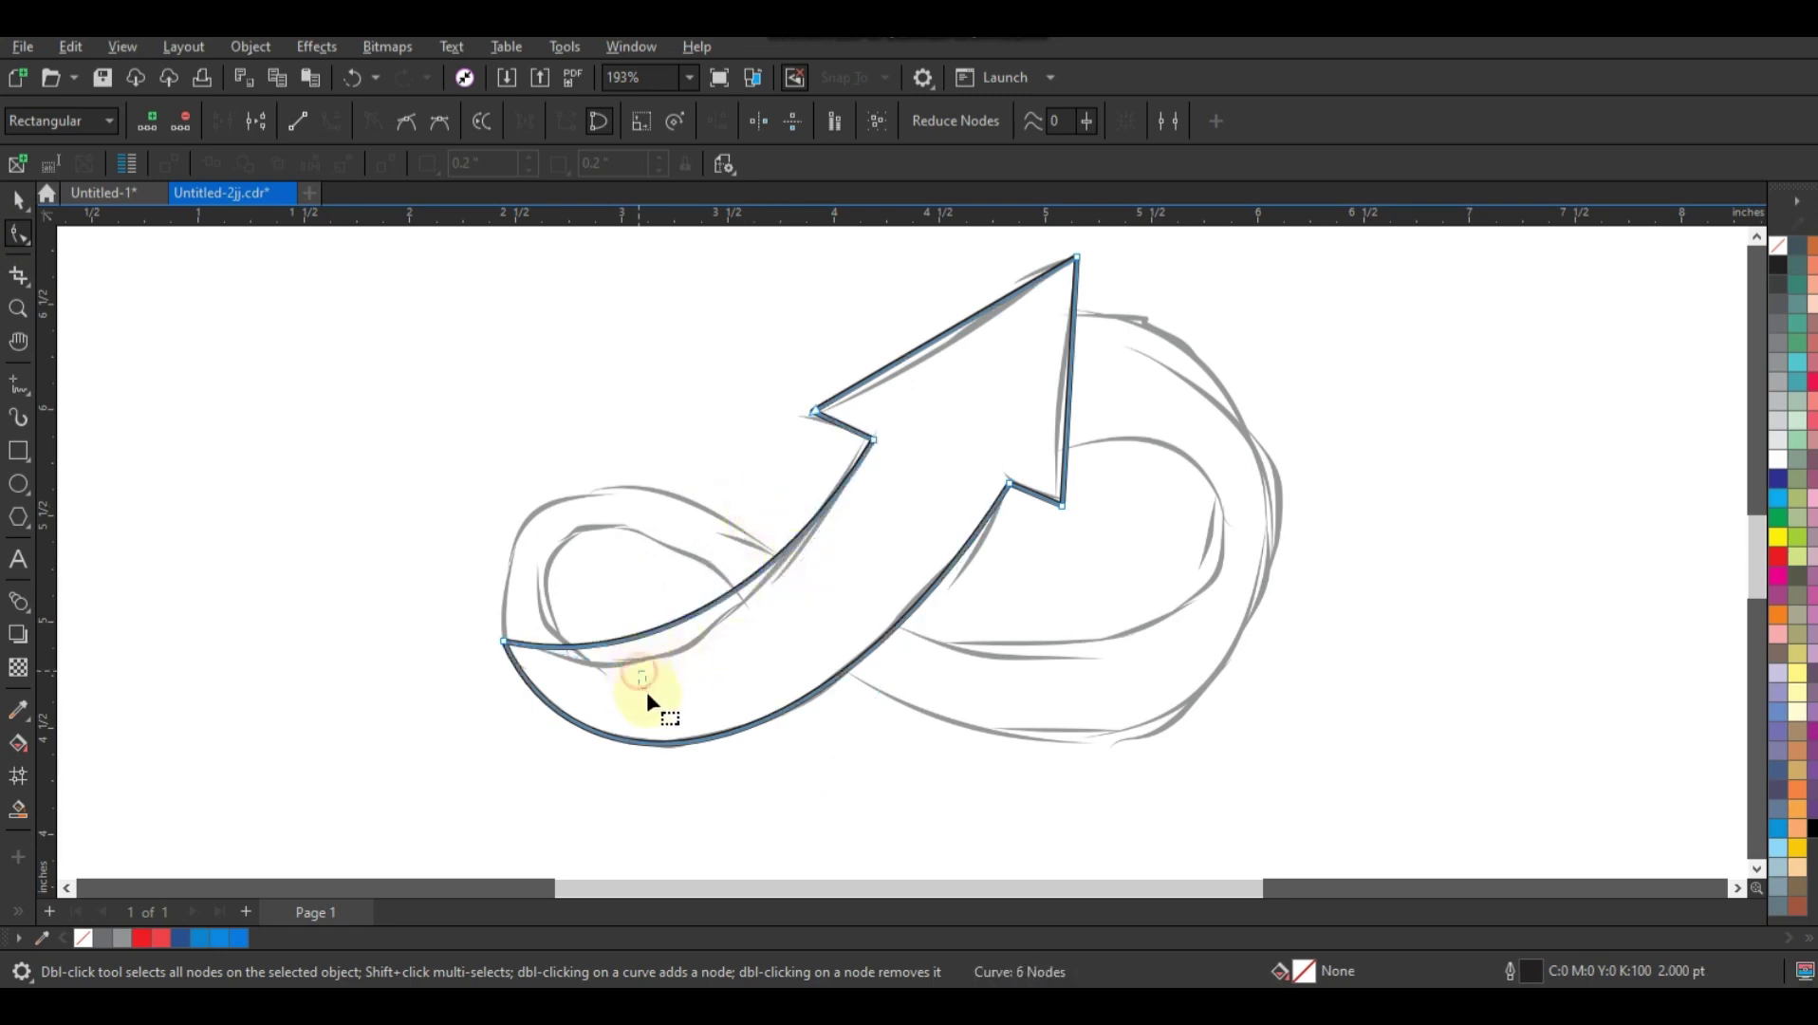
{"action": "left_click_drag", "start_coordinate": [540, 599], "coordinate": [459, 675]}
{"action": "left_click_drag", "start_coordinate": [641, 667], "coordinate": [776, 606]}
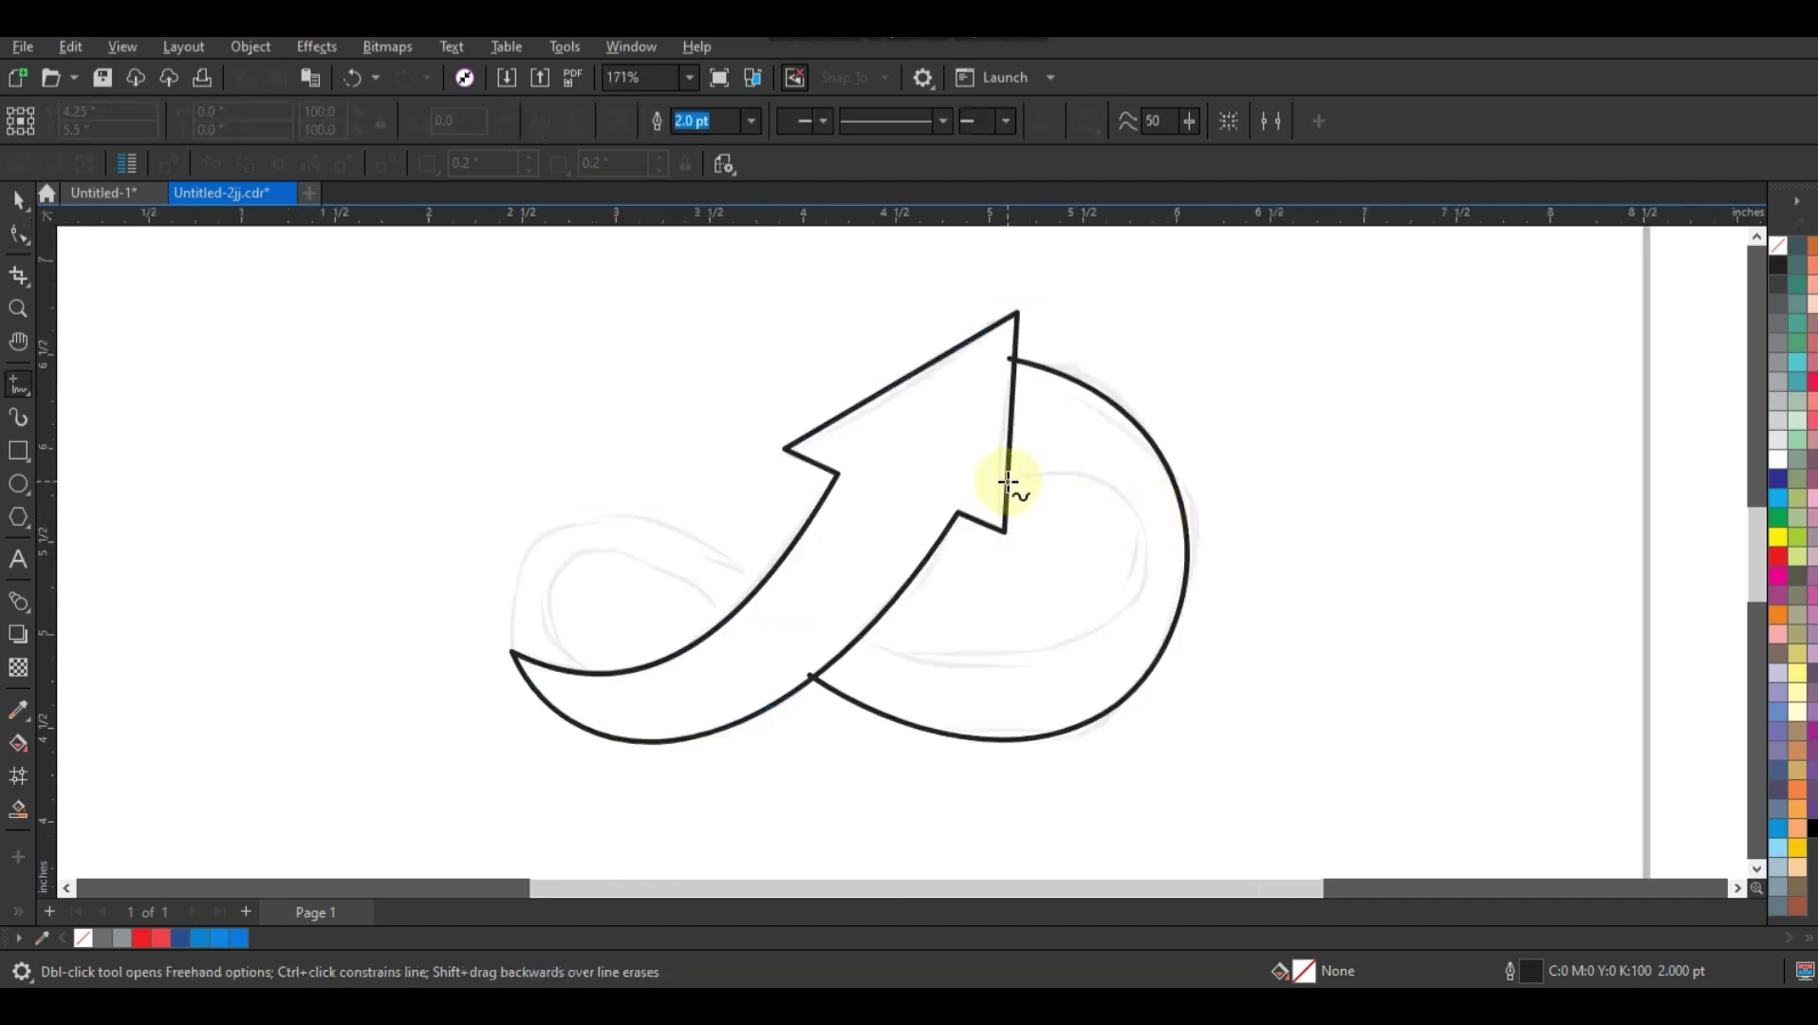
Step: Draw a two-segment line for the inner right loop, from the arrowhead's right edge down and back to the tail's lower edge
{"action": "left_click", "coordinate": [1008, 482]}
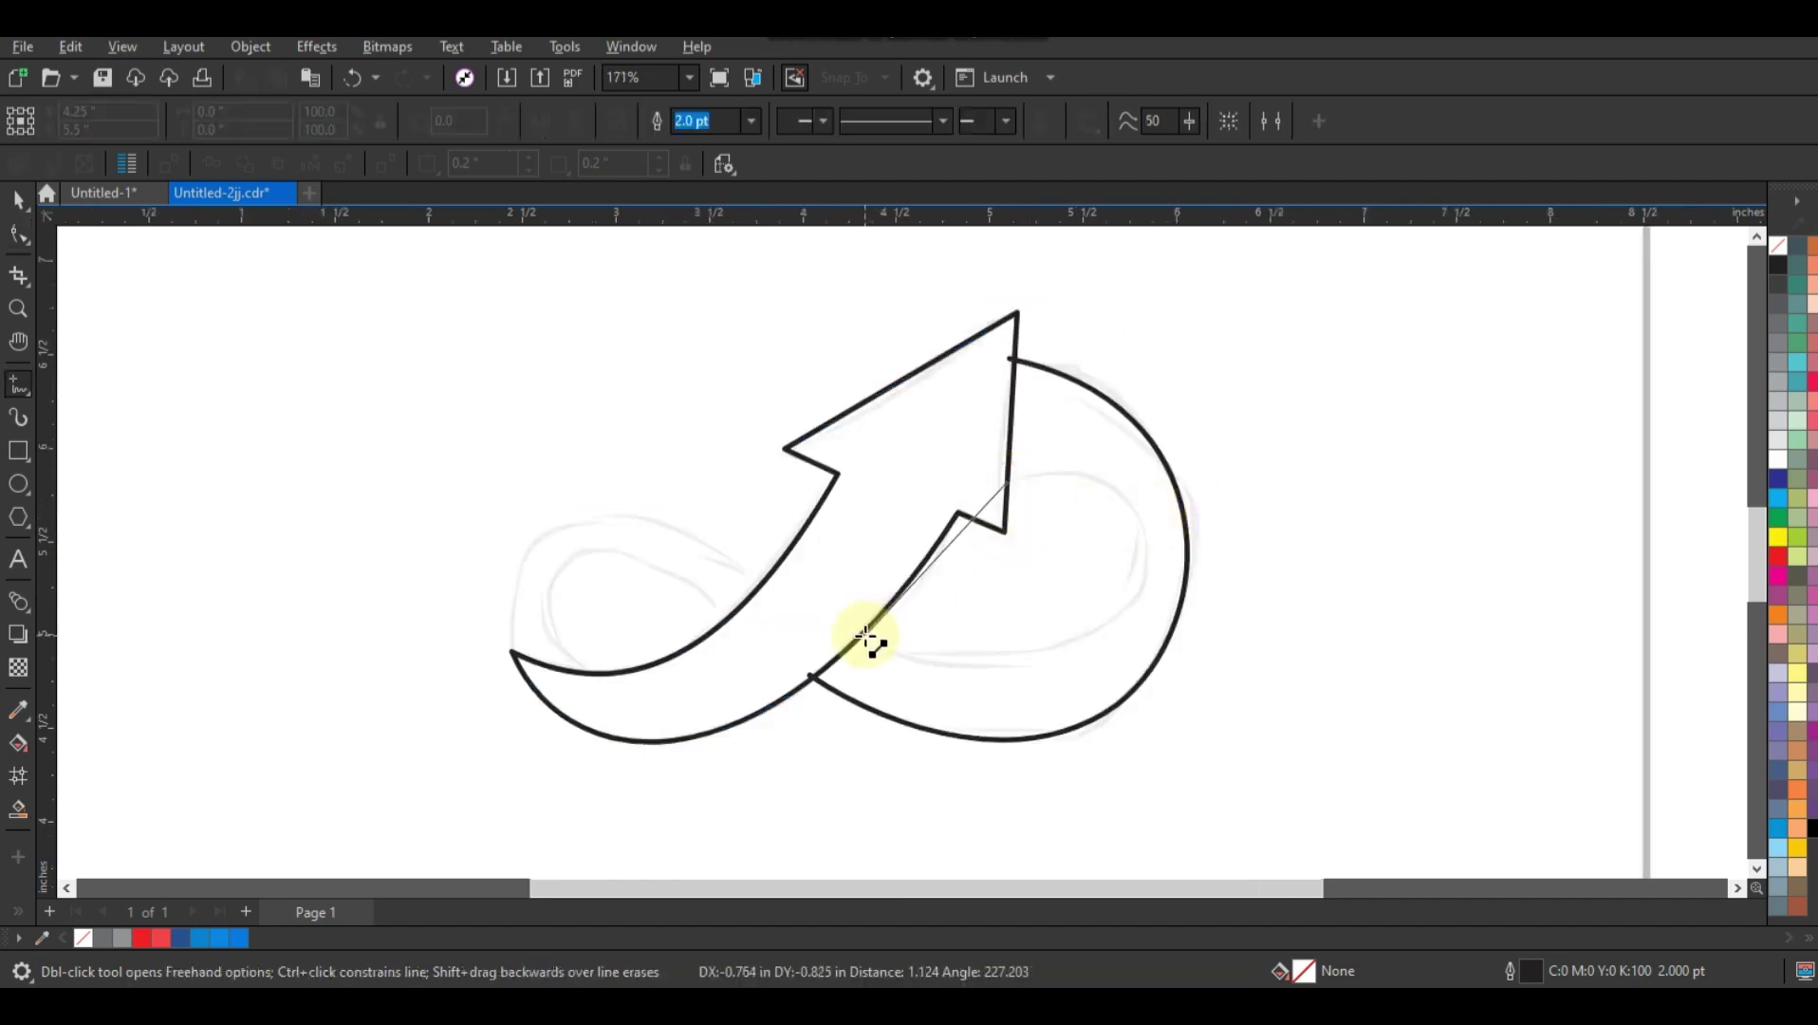
{"action": "double_click", "coordinate": [1017, 654]}
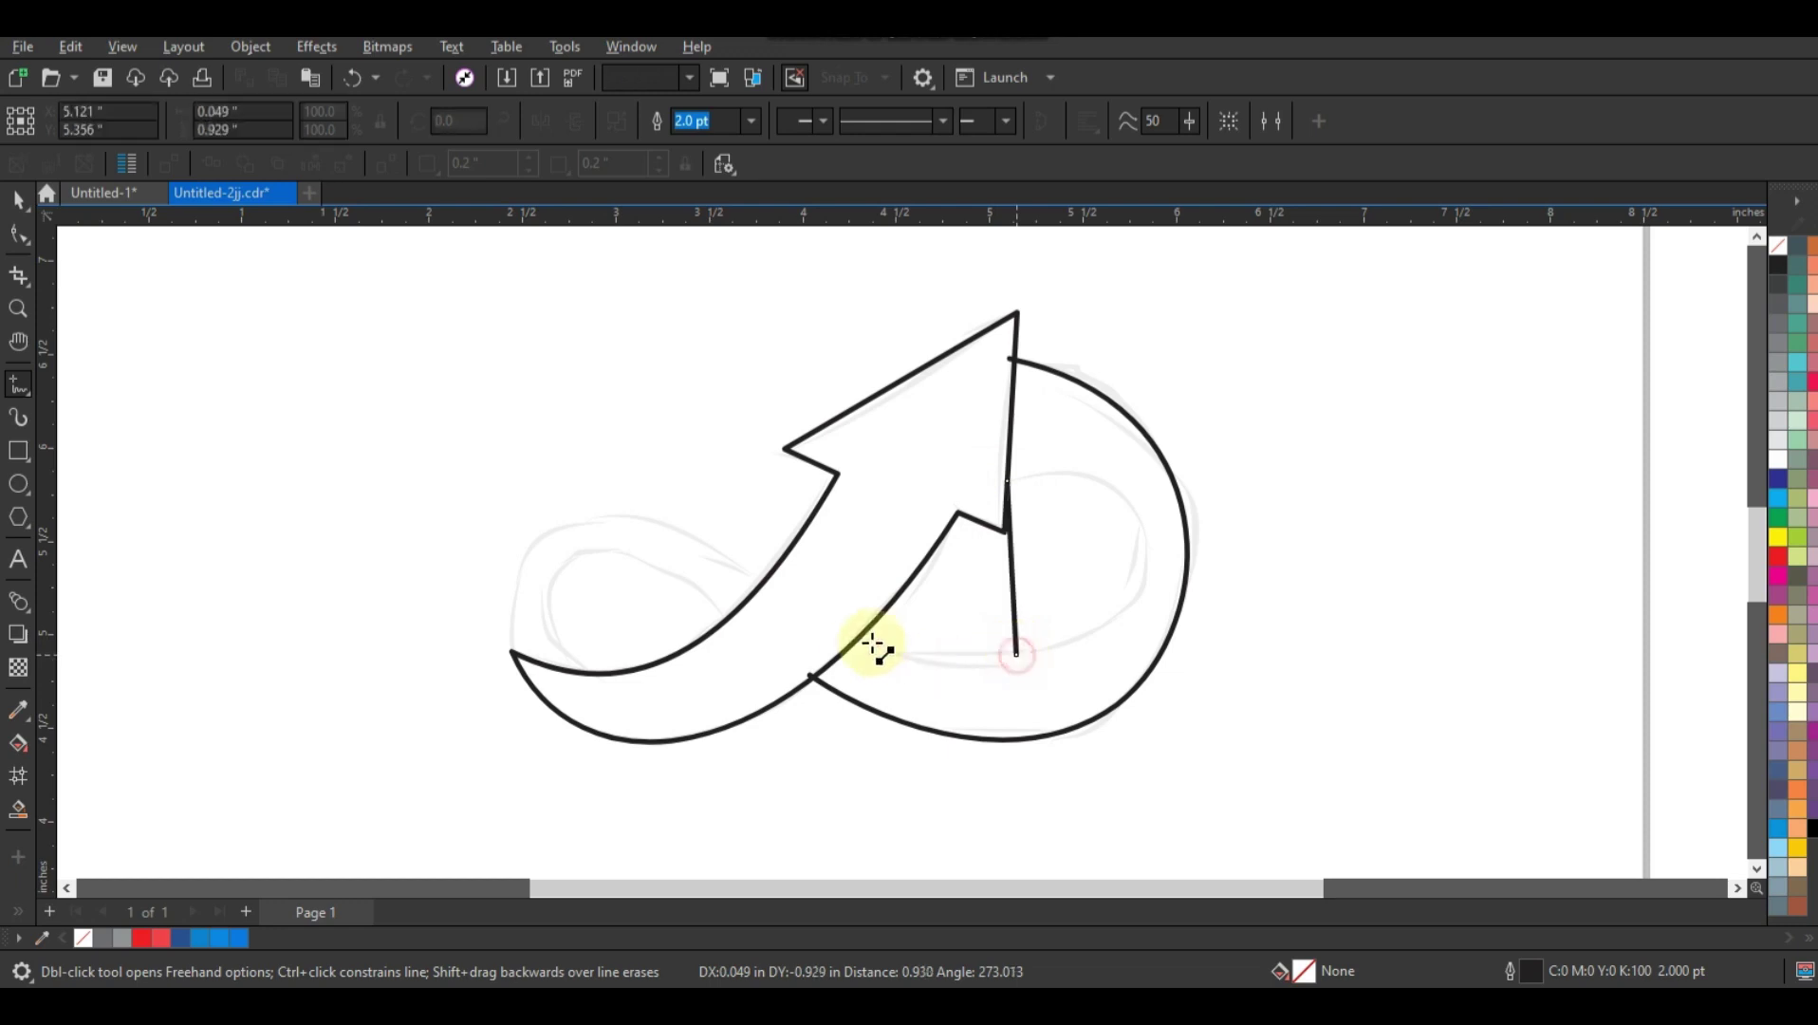
{"action": "left_click", "coordinate": [851, 639]}
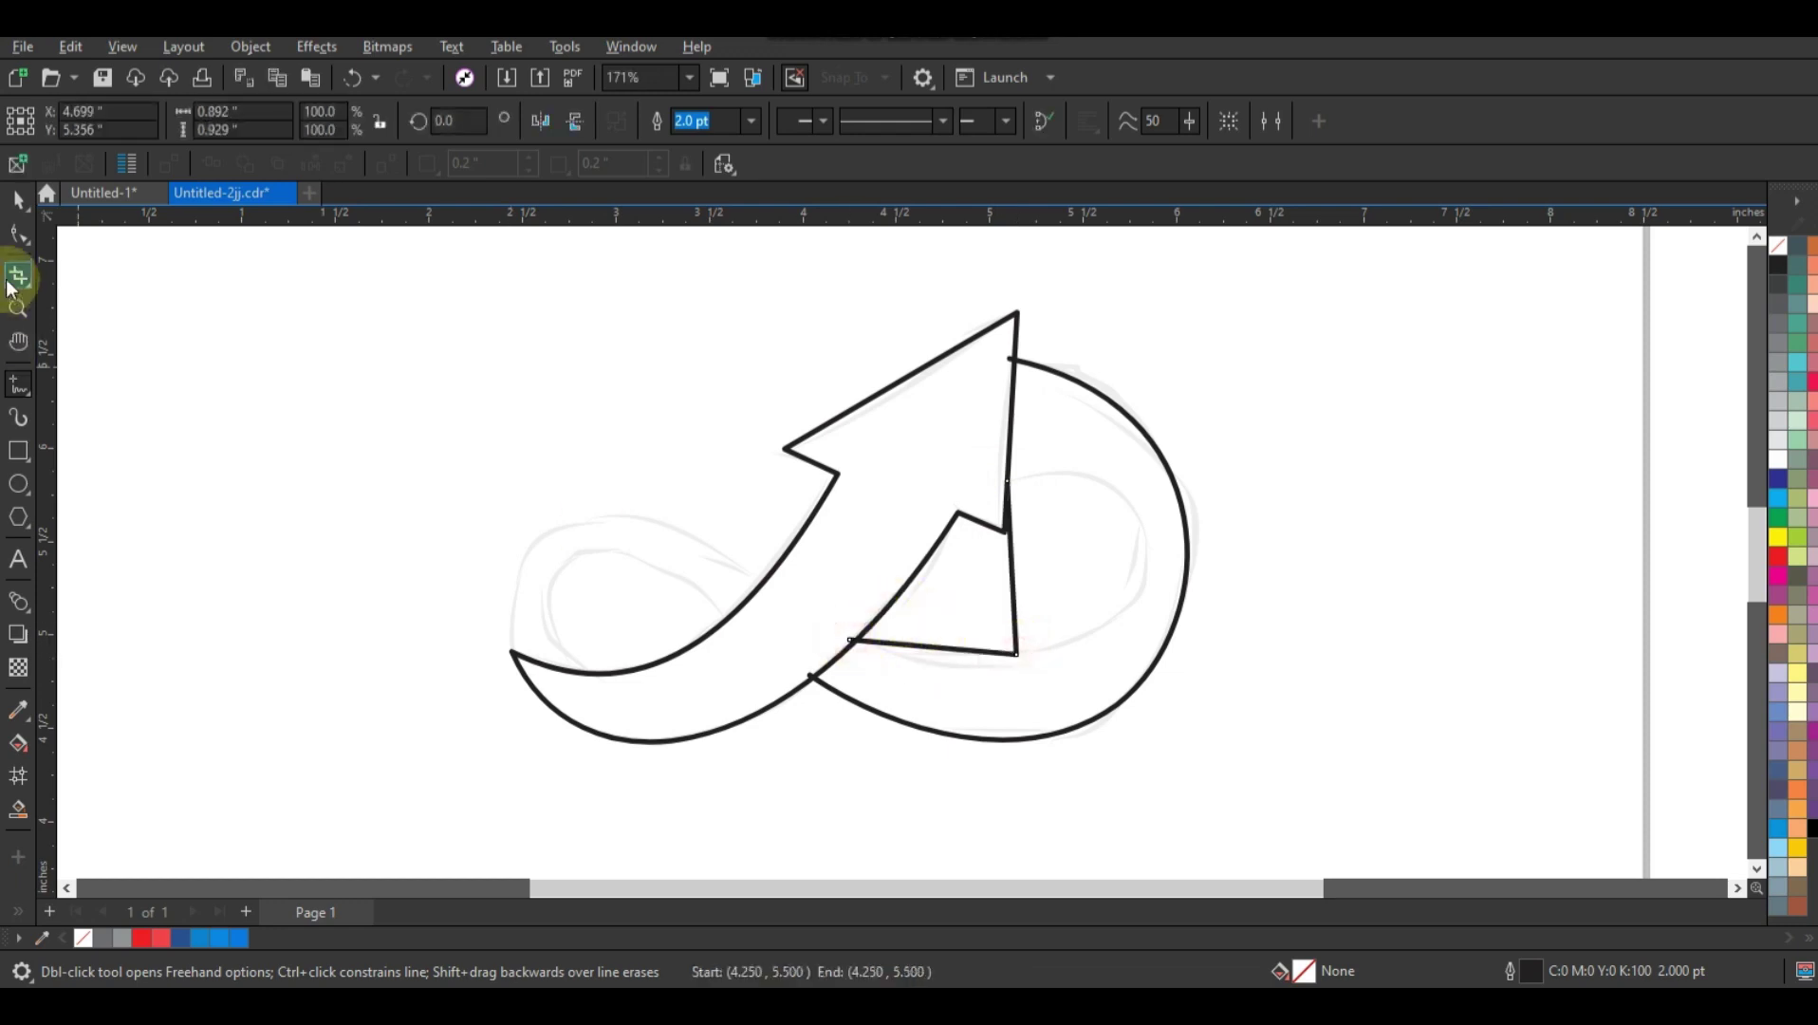
Step: Convert the inner loop line to curves and bend its first segment around the sketched right loop
{"action": "left_click", "coordinate": [19, 233]}
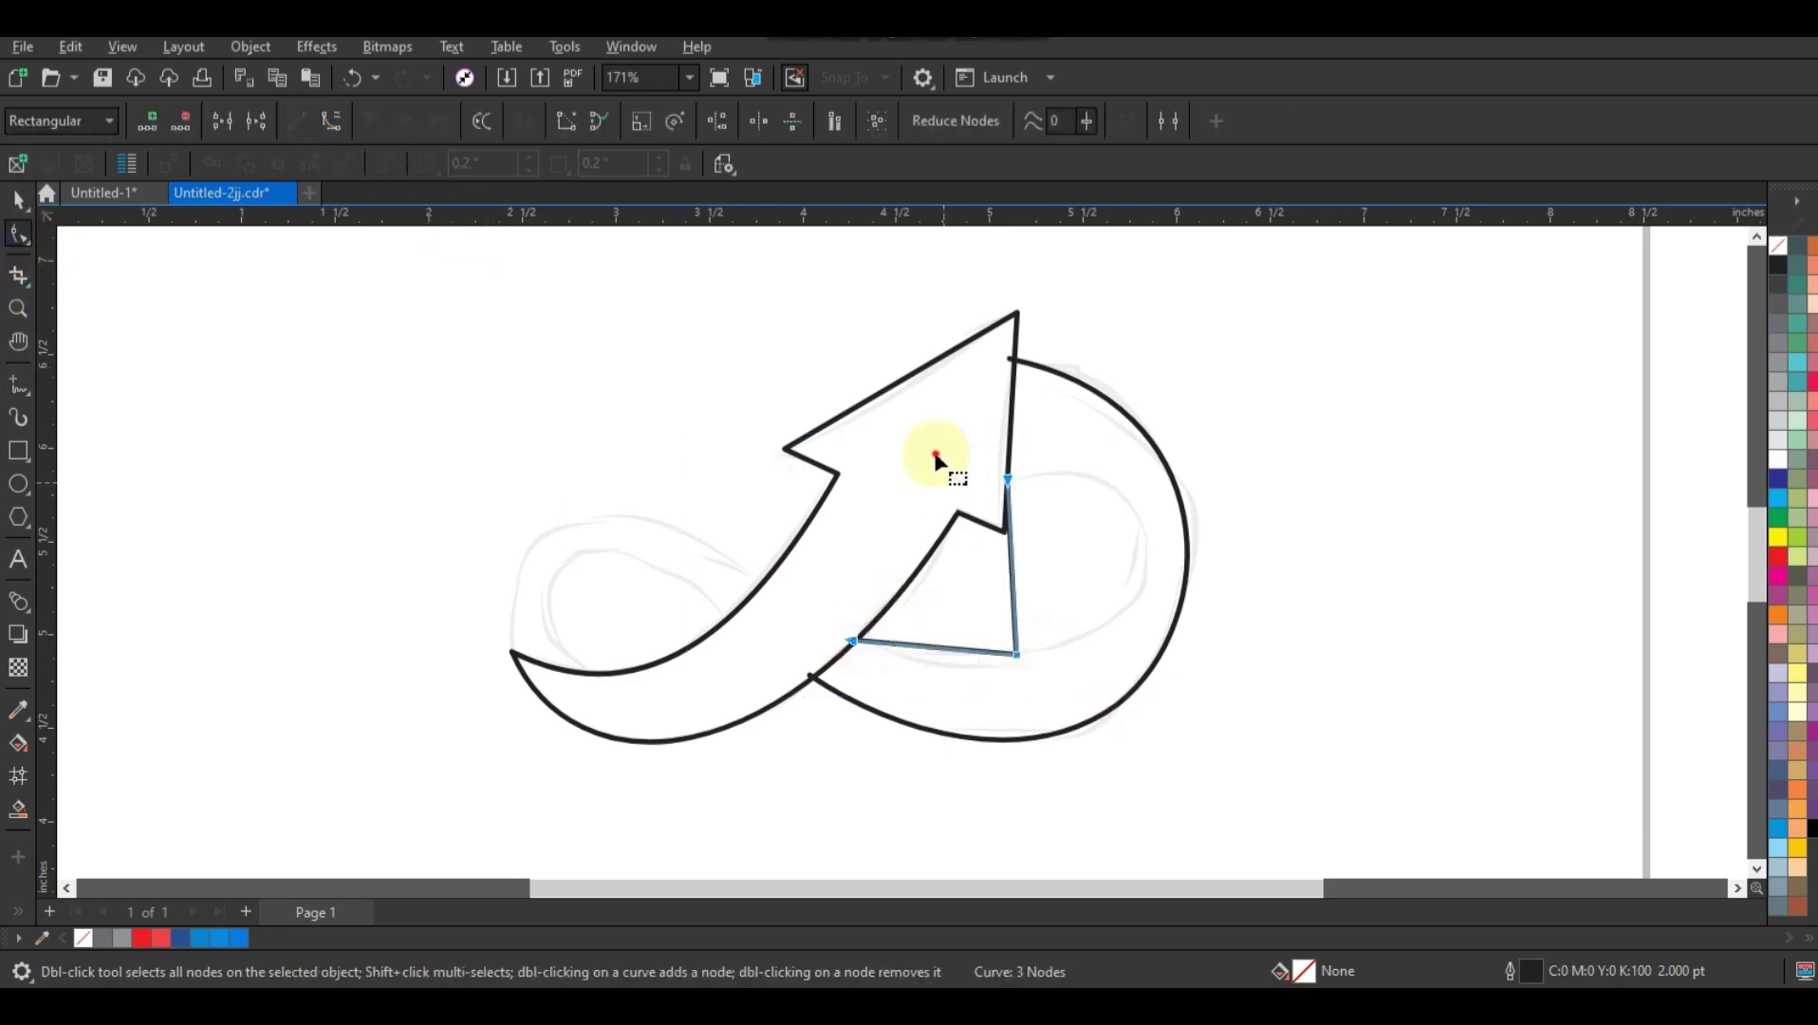
{"action": "left_click_drag", "start_coordinate": [1011, 539], "coordinate": [1082, 459]}
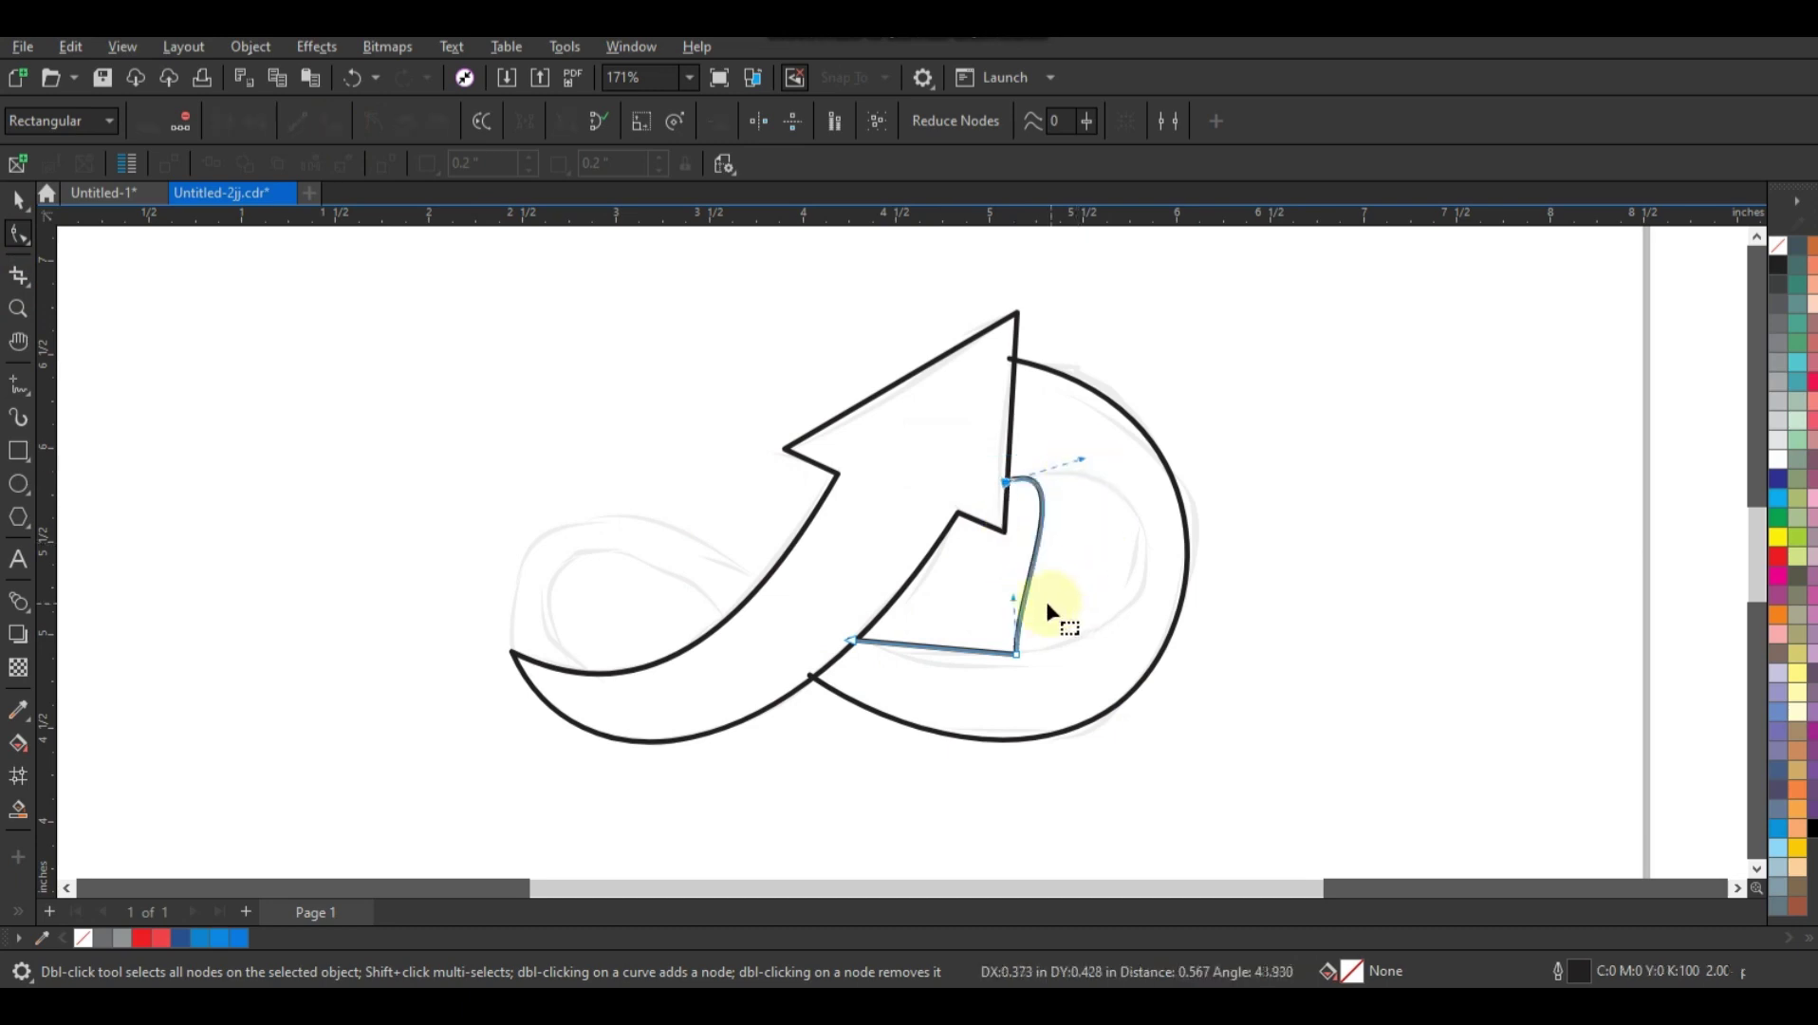
{"action": "left_click_drag", "start_coordinate": [1017, 599], "coordinate": [1165, 444]}
{"action": "left_click_drag", "start_coordinate": [1127, 638], "coordinate": [1193, 665]}
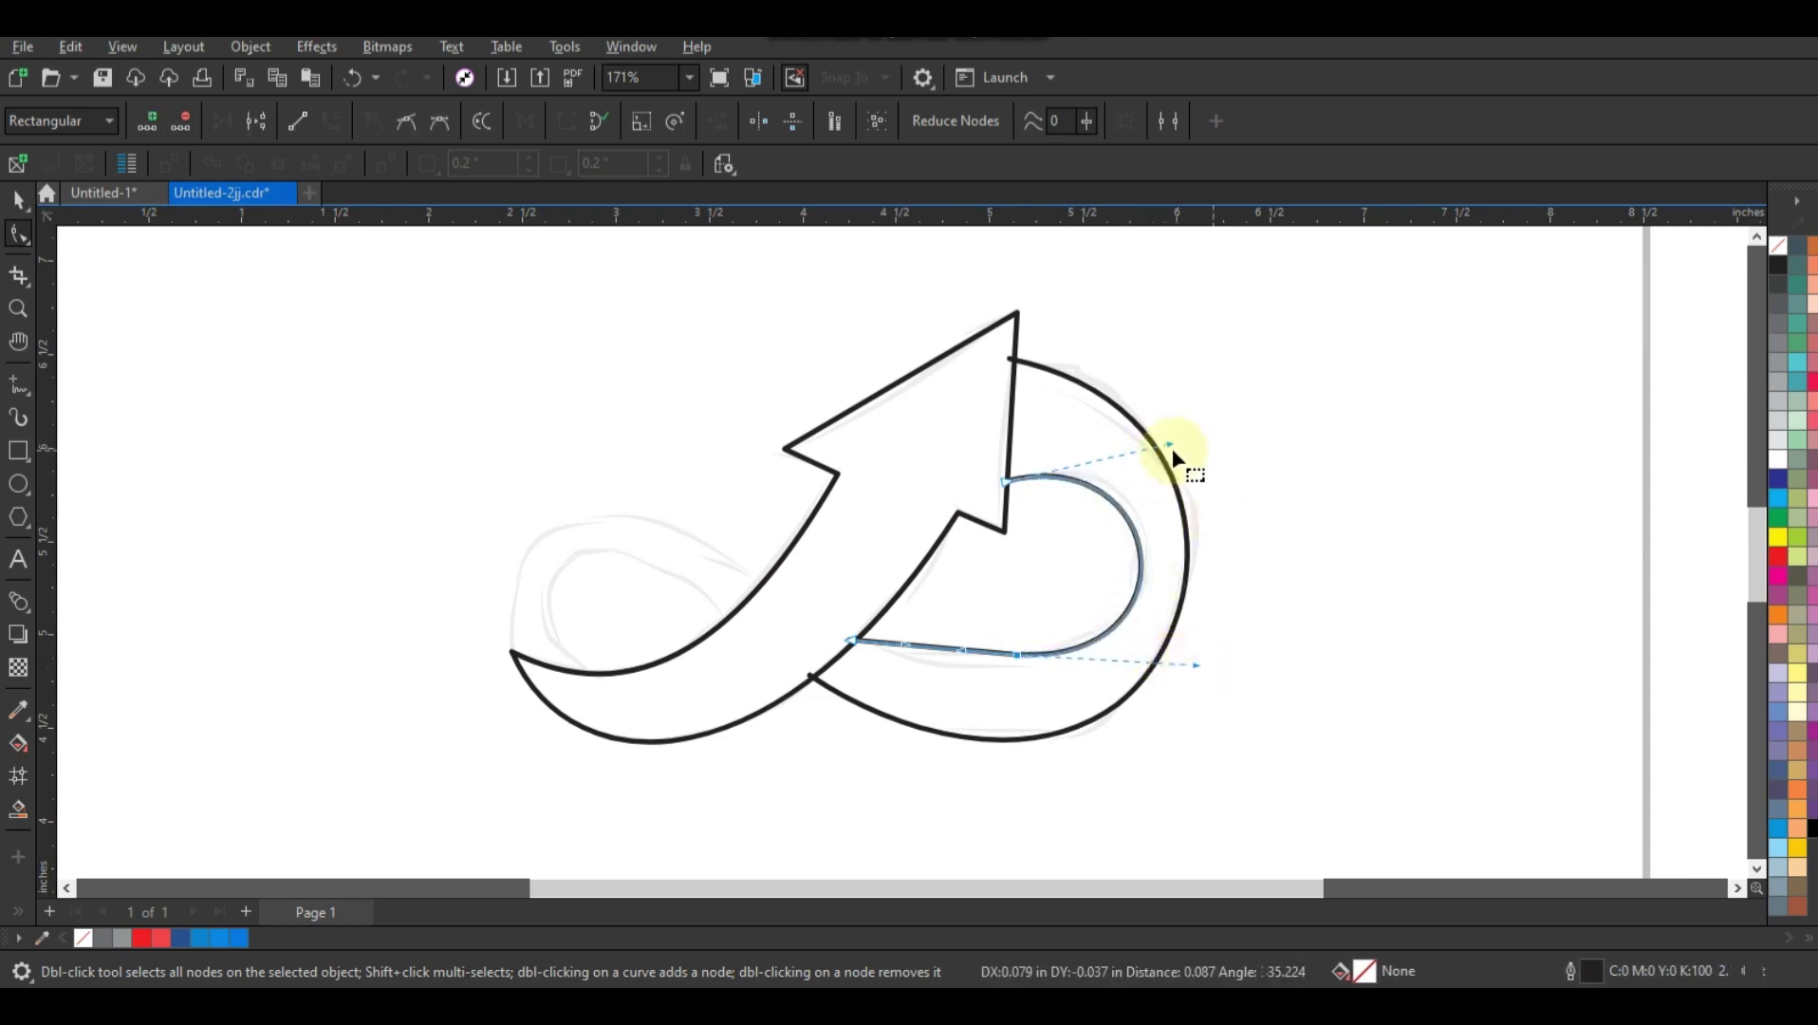
{"action": "left_click_drag", "start_coordinate": [1171, 445], "coordinate": [1176, 436]}
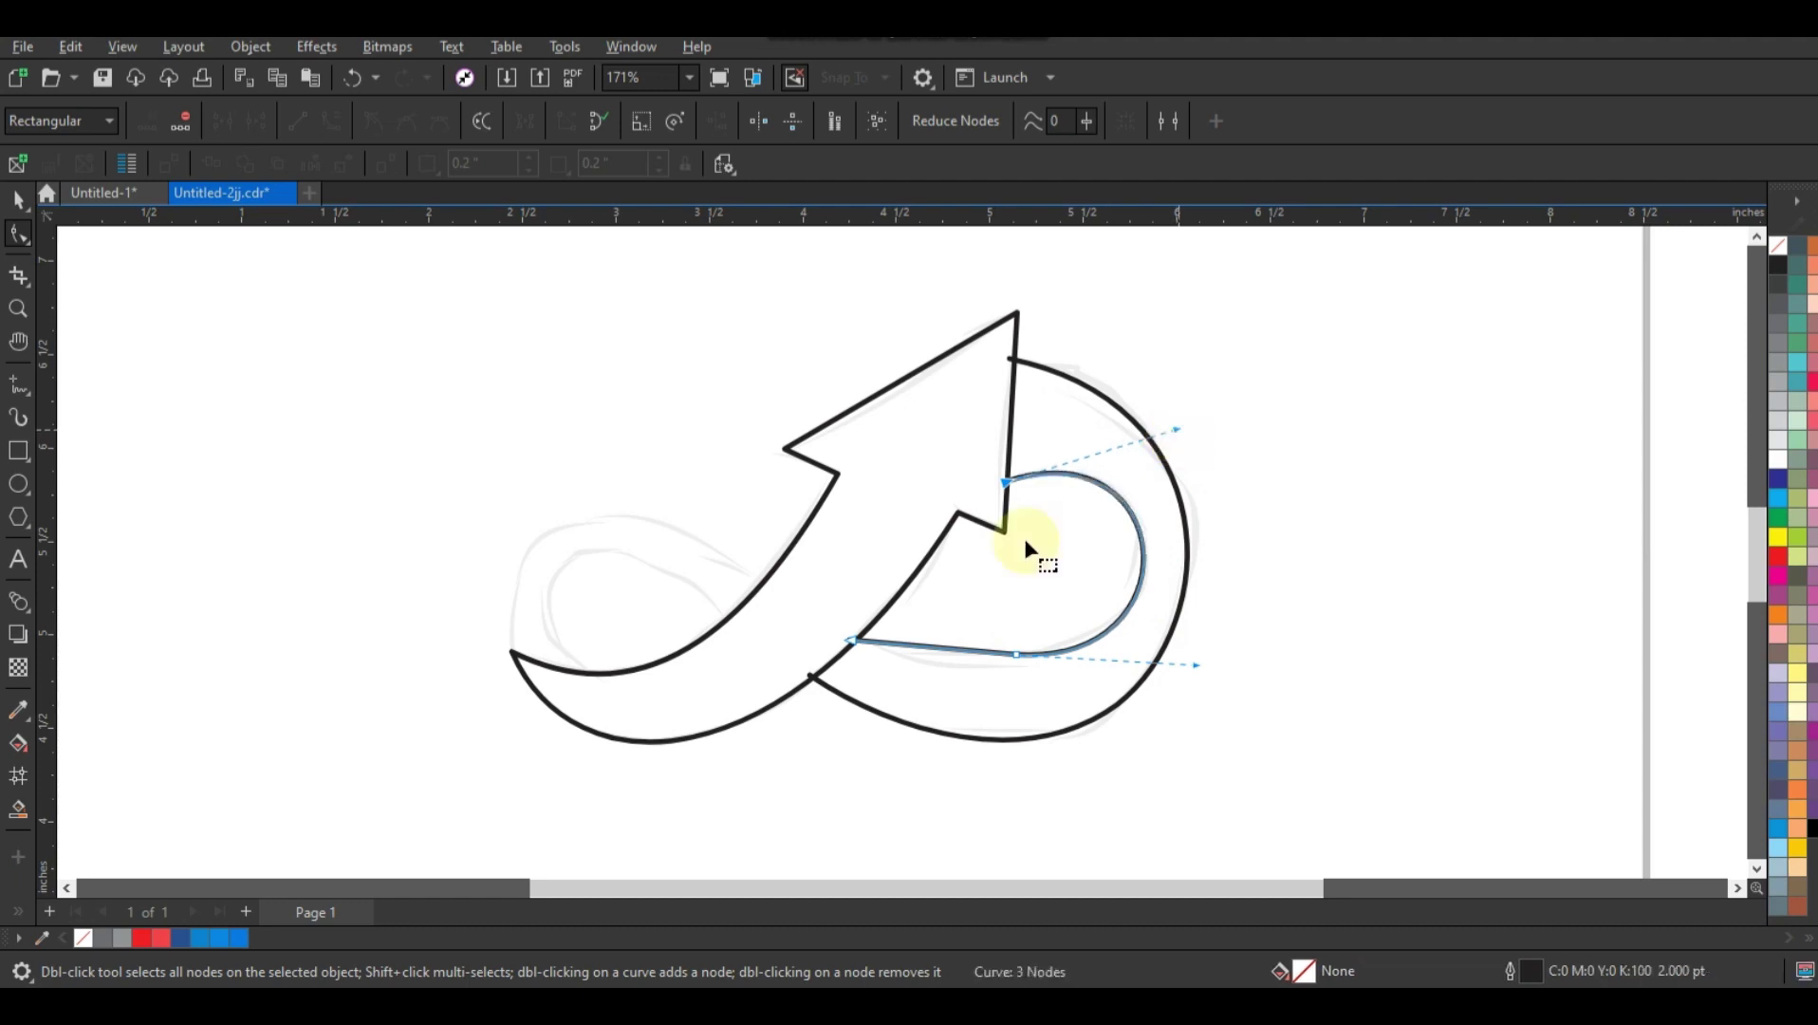
Step: Delete the middle node of the inner loop line, leaving one curve between its two end nodes
{"action": "left_click", "coordinate": [969, 653]}
{"action": "left_click", "coordinate": [966, 654]}
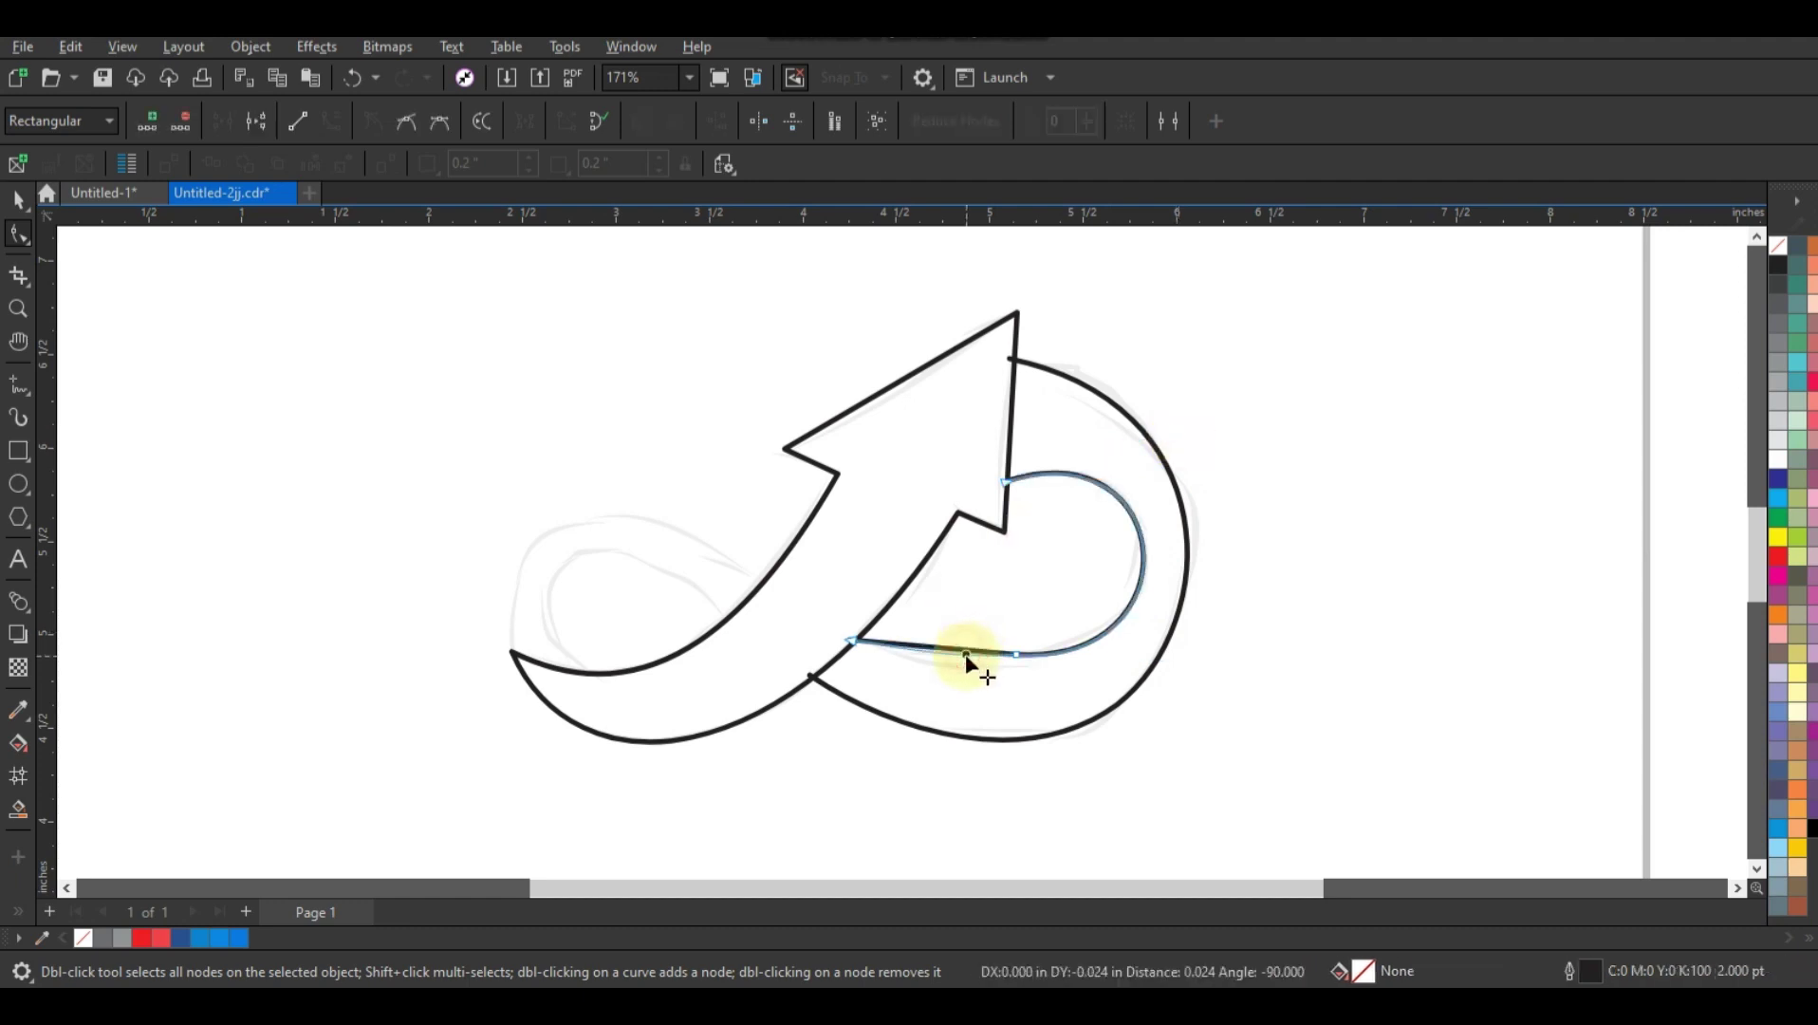
{"action": "left_click", "coordinate": [1019, 654]}
{"action": "key", "text": "Delete"}
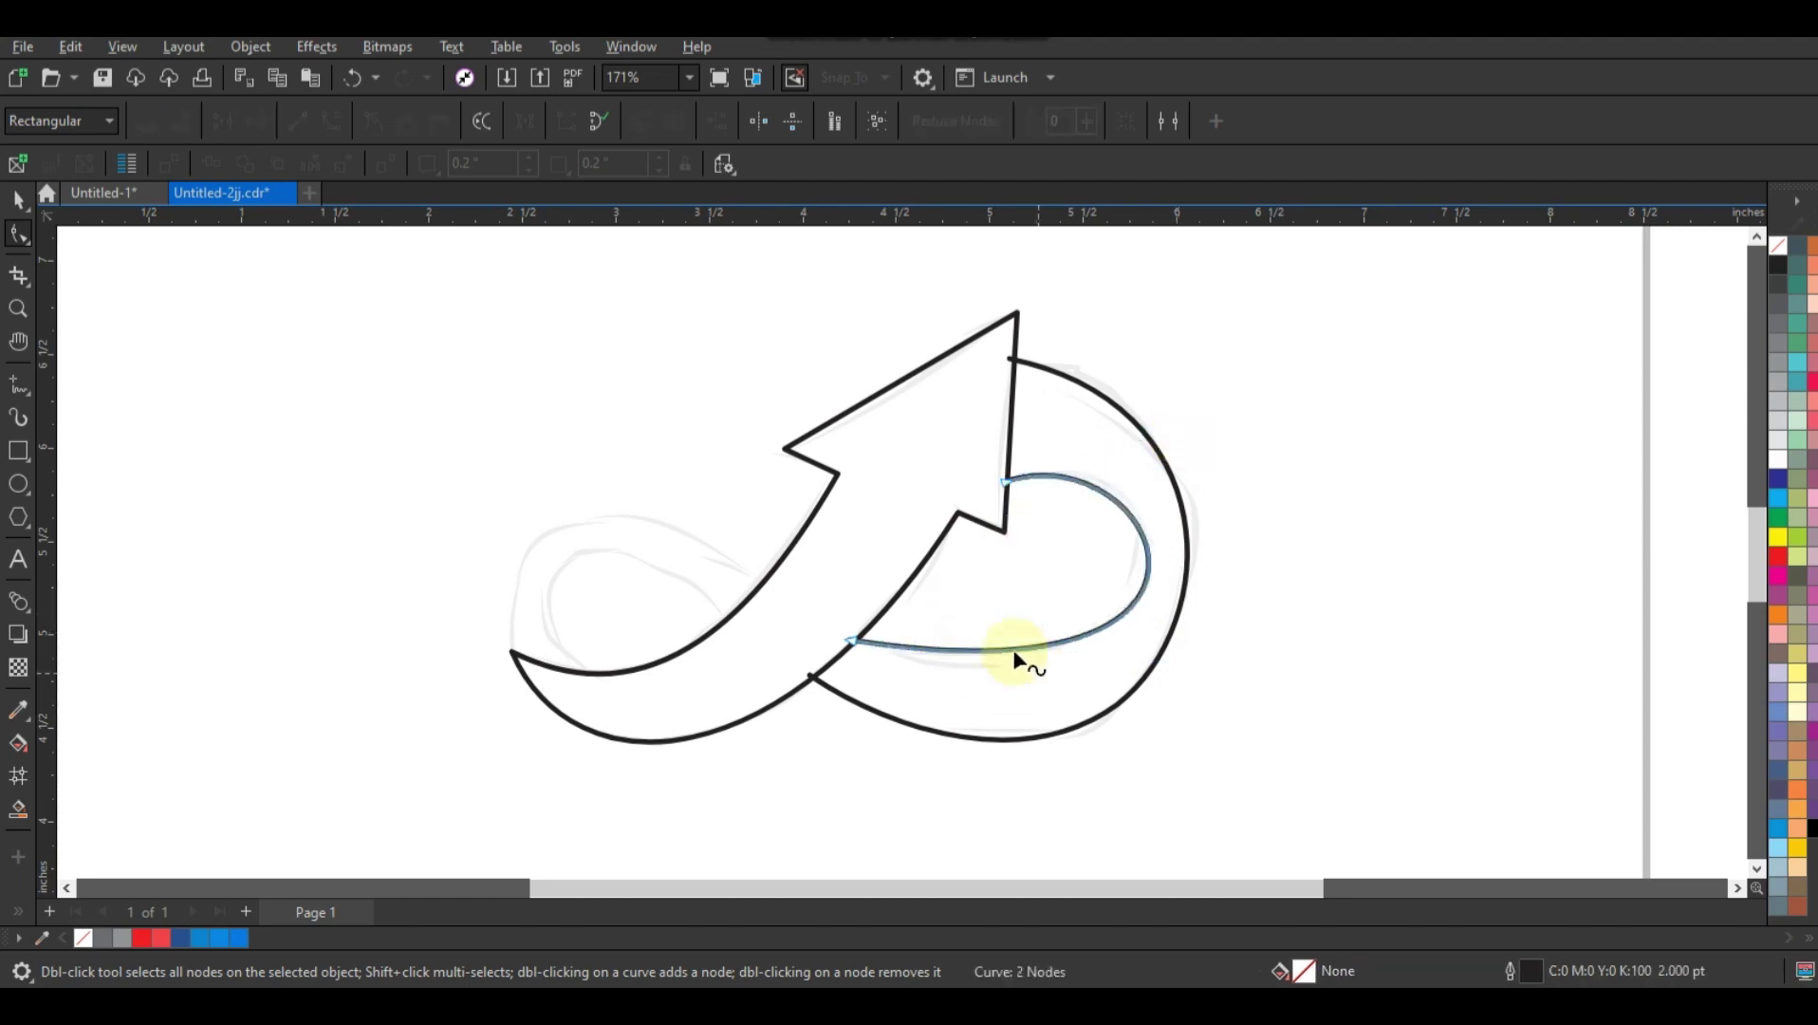
Step: Adjust both end handles of the inner right loop so the curve matches the sketch
{"action": "left_click_drag", "start_coordinate": [910, 606], "coordinate": [806, 674]}
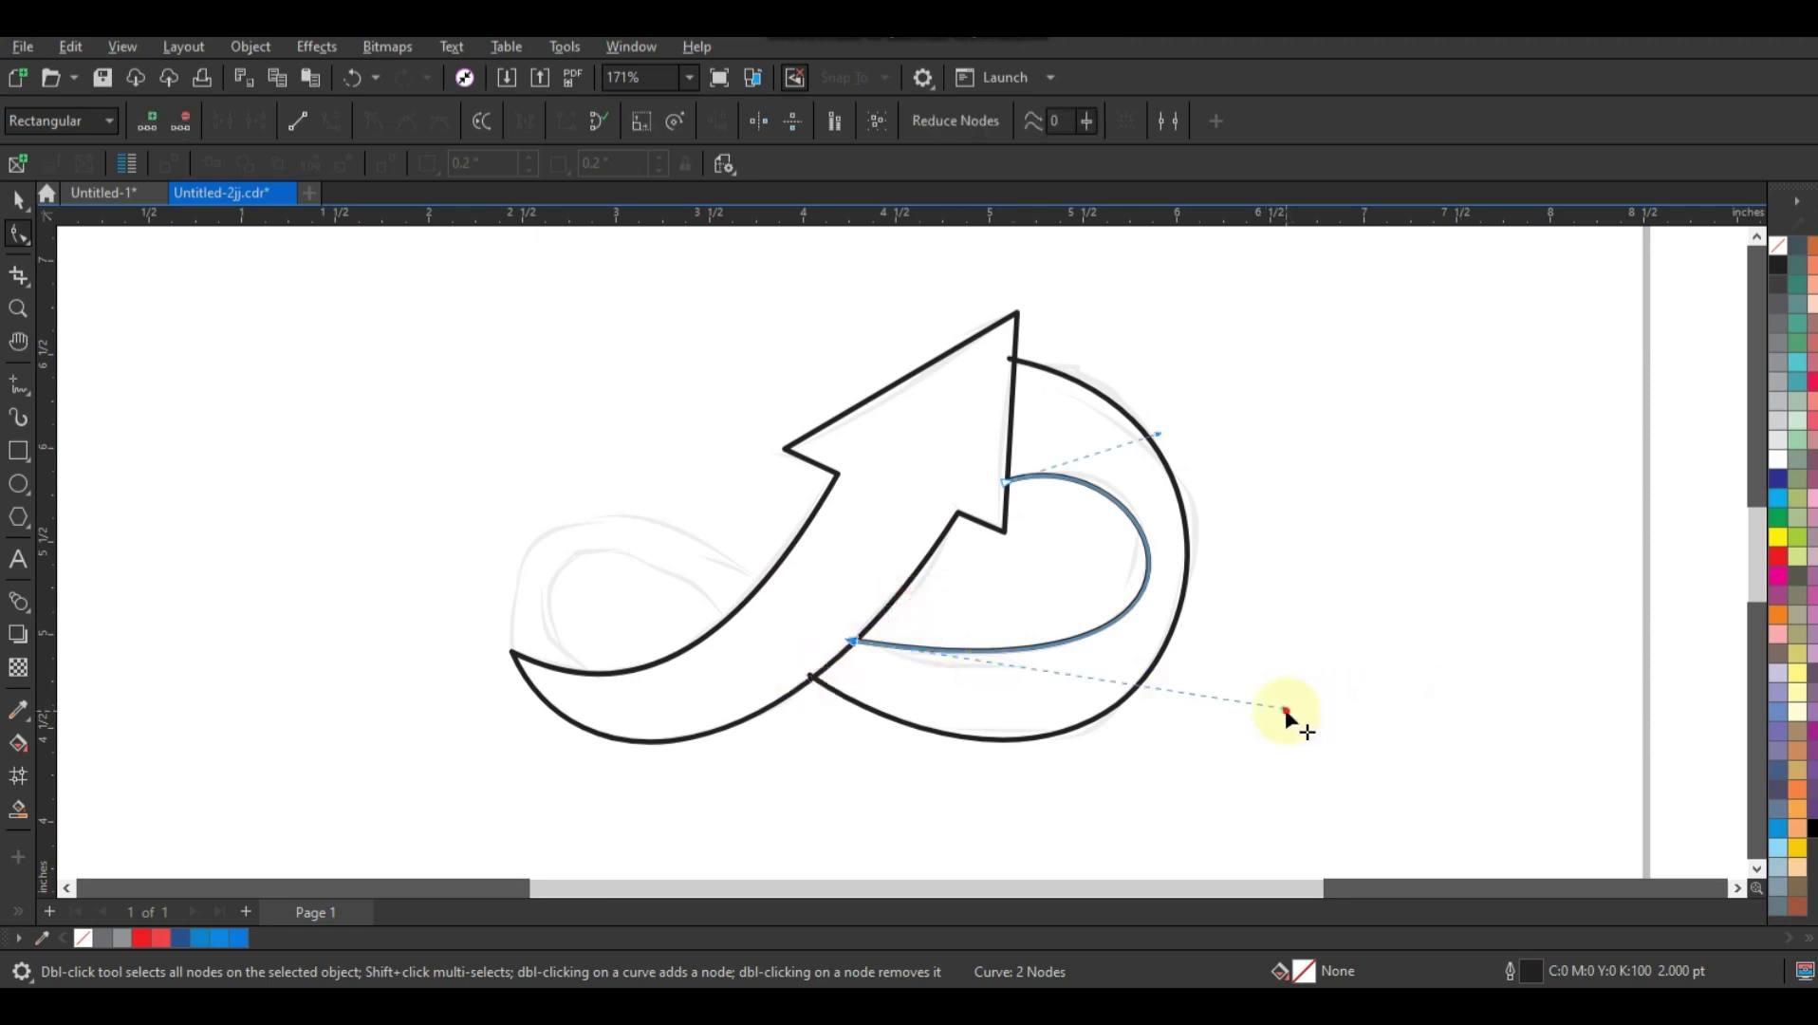
{"action": "left_click_drag", "start_coordinate": [1288, 709], "coordinate": [1240, 738]}
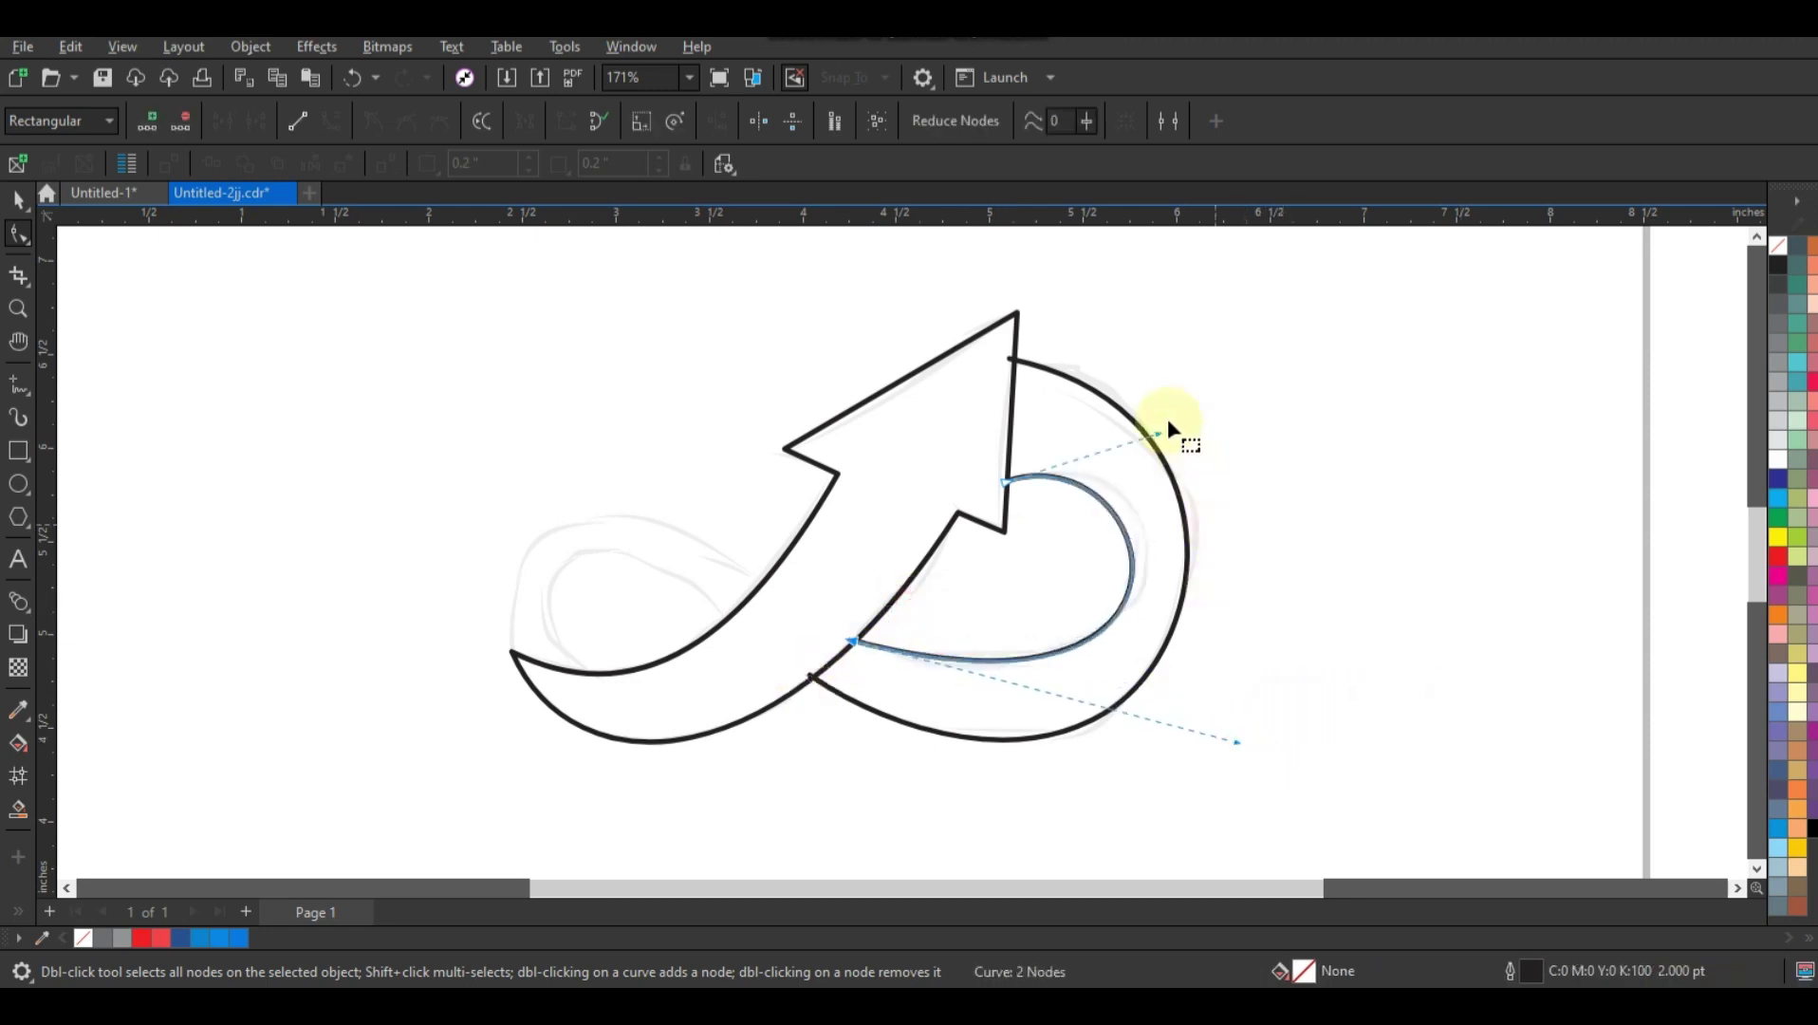
{"action": "left_click_drag", "start_coordinate": [1162, 435], "coordinate": [1184, 410]}
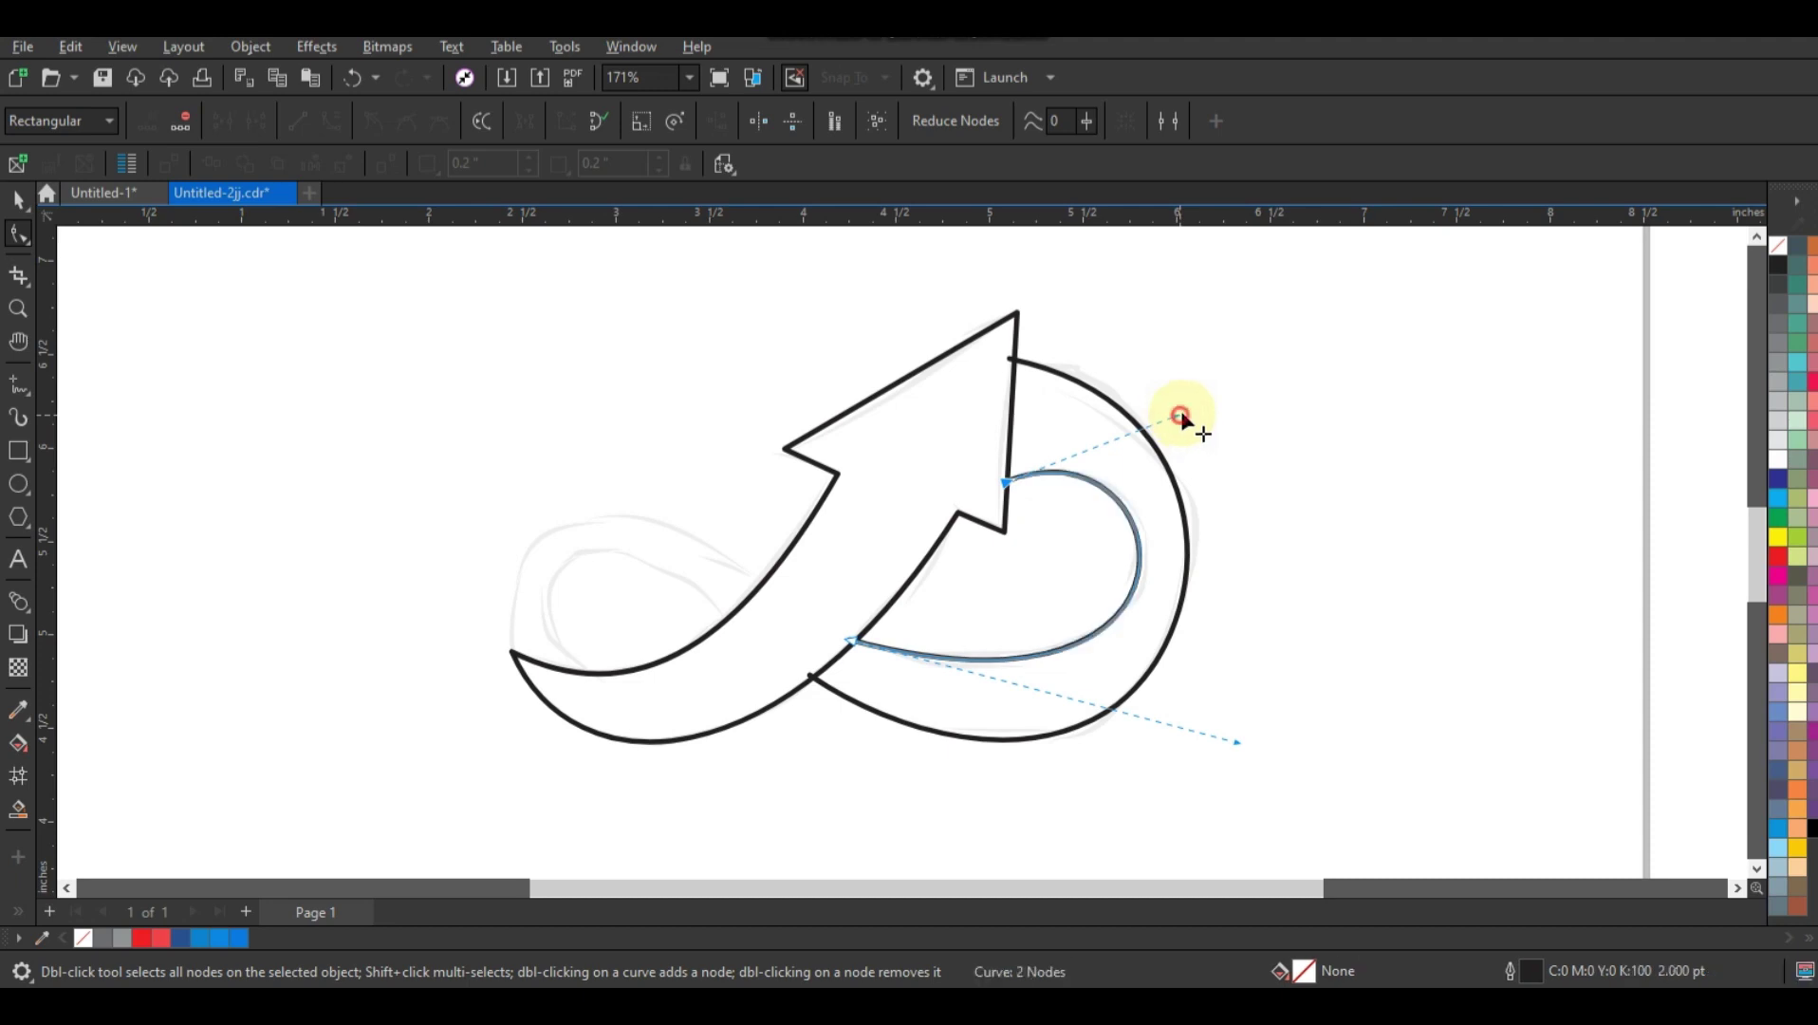
{"action": "left_click_drag", "start_coordinate": [1239, 744], "coordinate": [1233, 754]}
Step: Draw a straight line from the tail's upper edge, where the sketched left loop meets it, to the tail tip
{"action": "left_click", "coordinate": [18, 384]}
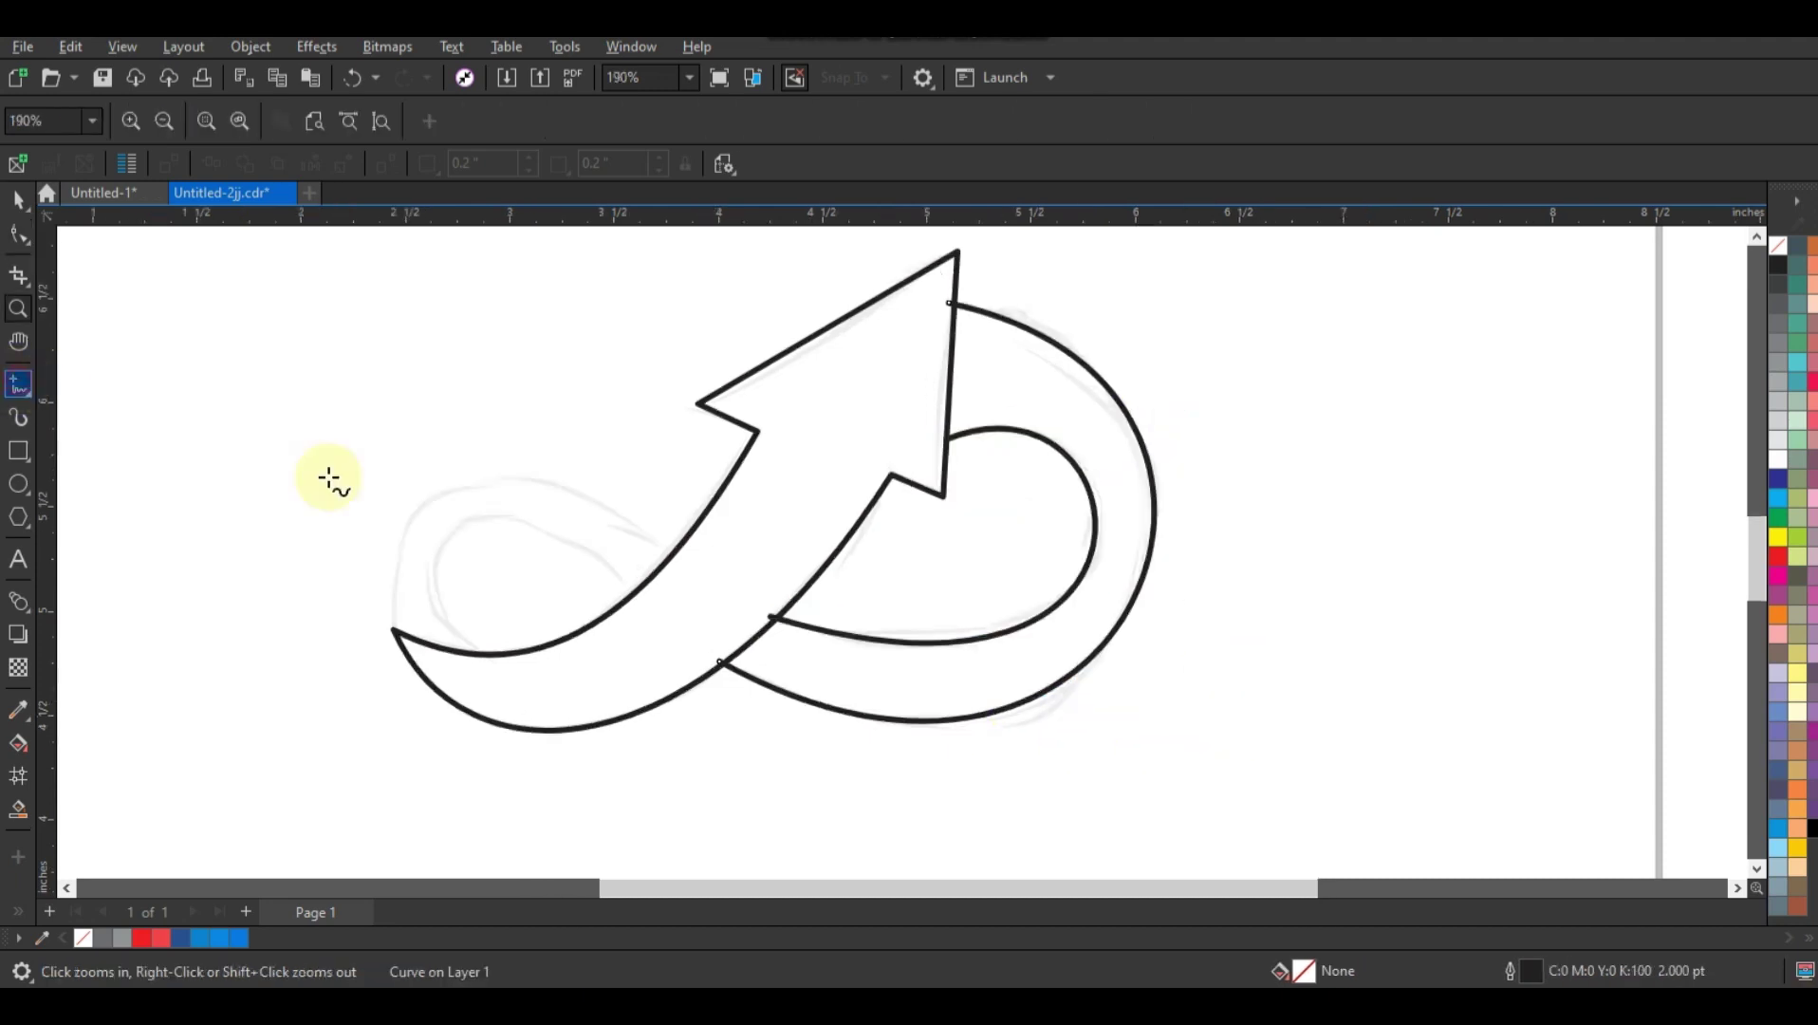
{"action": "left_click", "coordinate": [679, 555]}
{"action": "left_click", "coordinate": [399, 634]}
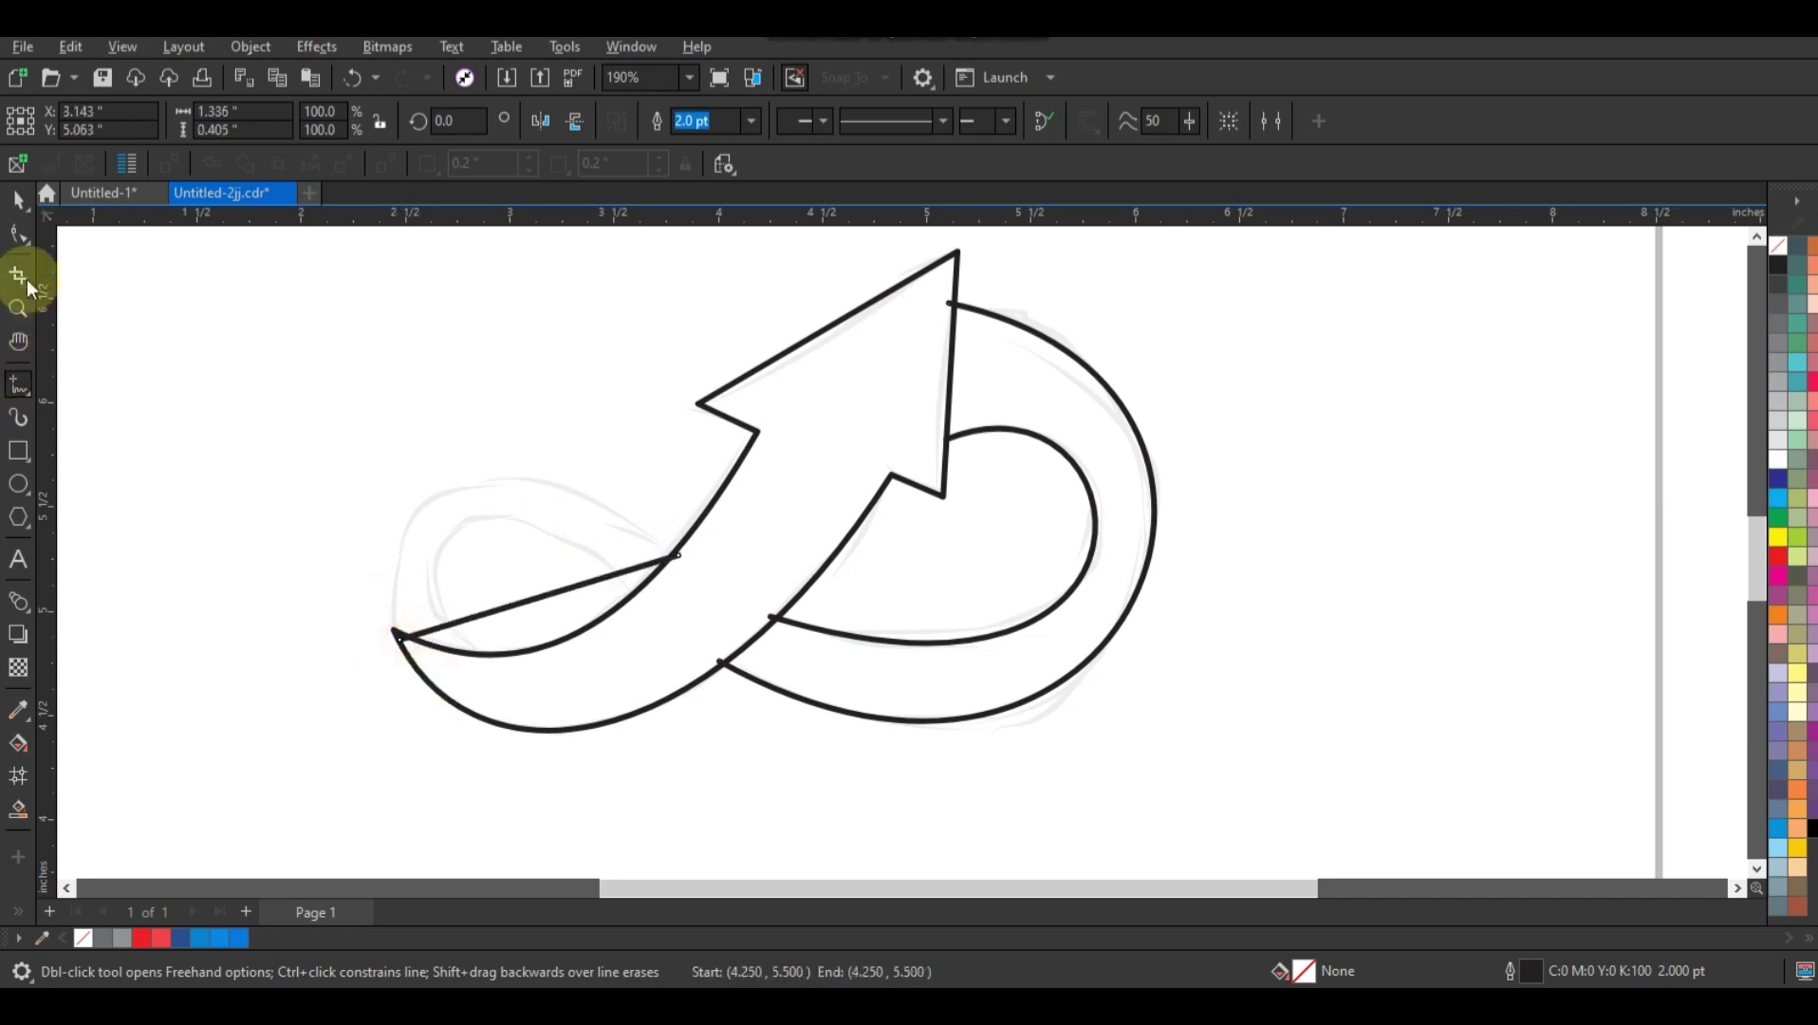
Step: Convert the outer left loop line to a curve and adjust both end handles so it follows the sketched outer loop
{"action": "left_click", "coordinate": [19, 235]}
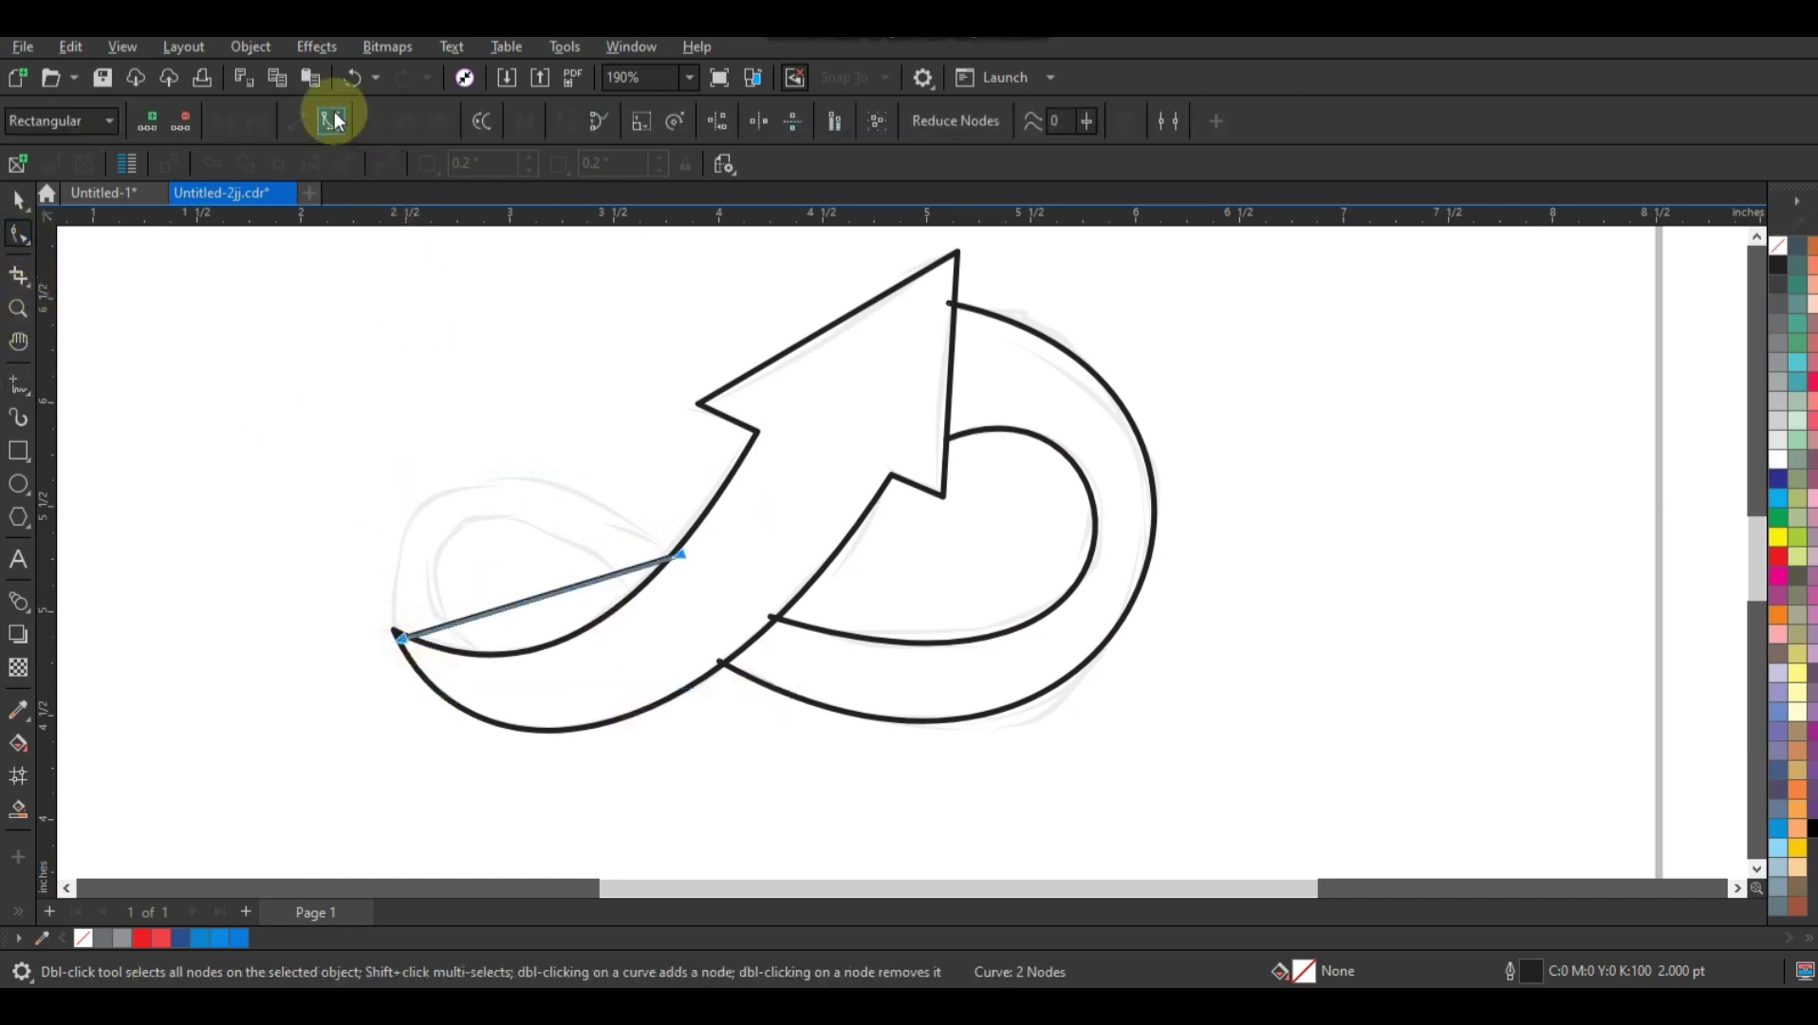
{"action": "left_click", "coordinate": [334, 118]}
{"action": "left_click_drag", "start_coordinate": [591, 581], "coordinate": [569, 495]}
{"action": "left_click_drag", "start_coordinate": [489, 611], "coordinate": [361, 528]}
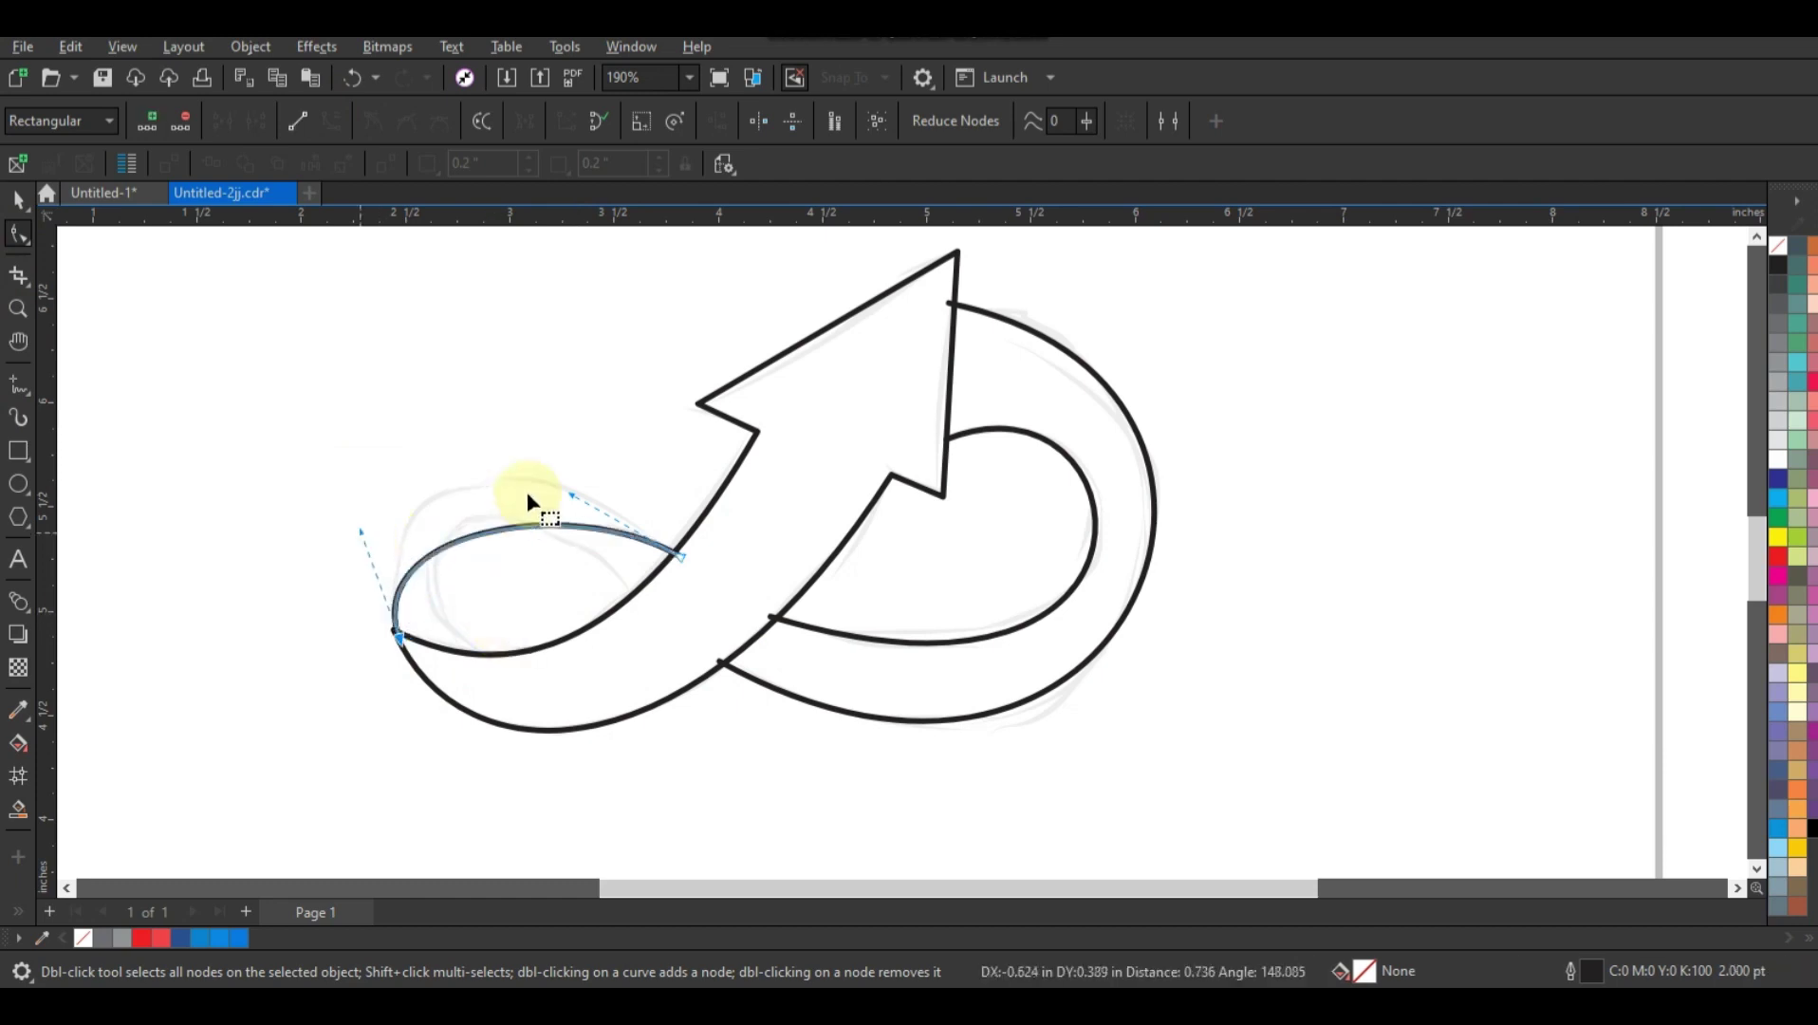
{"action": "left_click_drag", "start_coordinate": [569, 494], "coordinate": [503, 392]}
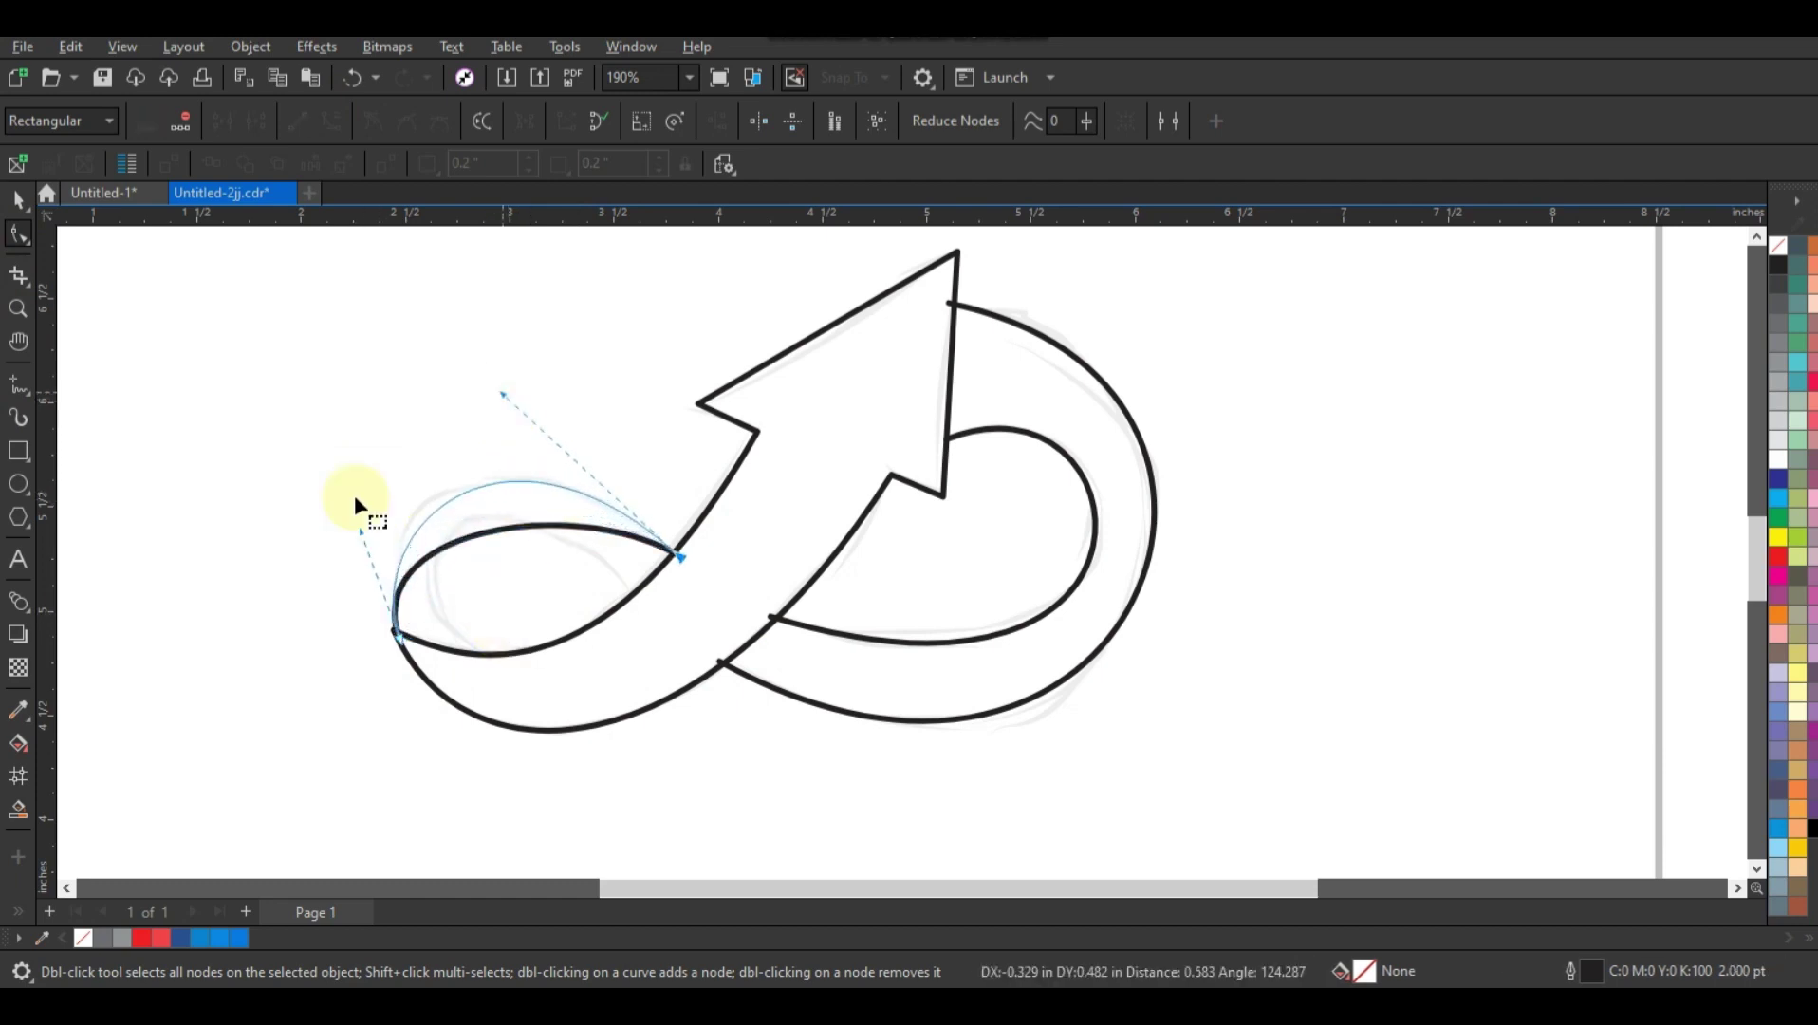
{"action": "left_click_drag", "start_coordinate": [360, 529], "coordinate": [341, 520]}
{"action": "left_click_drag", "start_coordinate": [505, 390], "coordinate": [500, 387]}
Step: Draw a straight line about 0.84 in long between the two points where the sketched inner left loop meets the tail's upper edge
{"action": "left_click", "coordinate": [18, 382]}
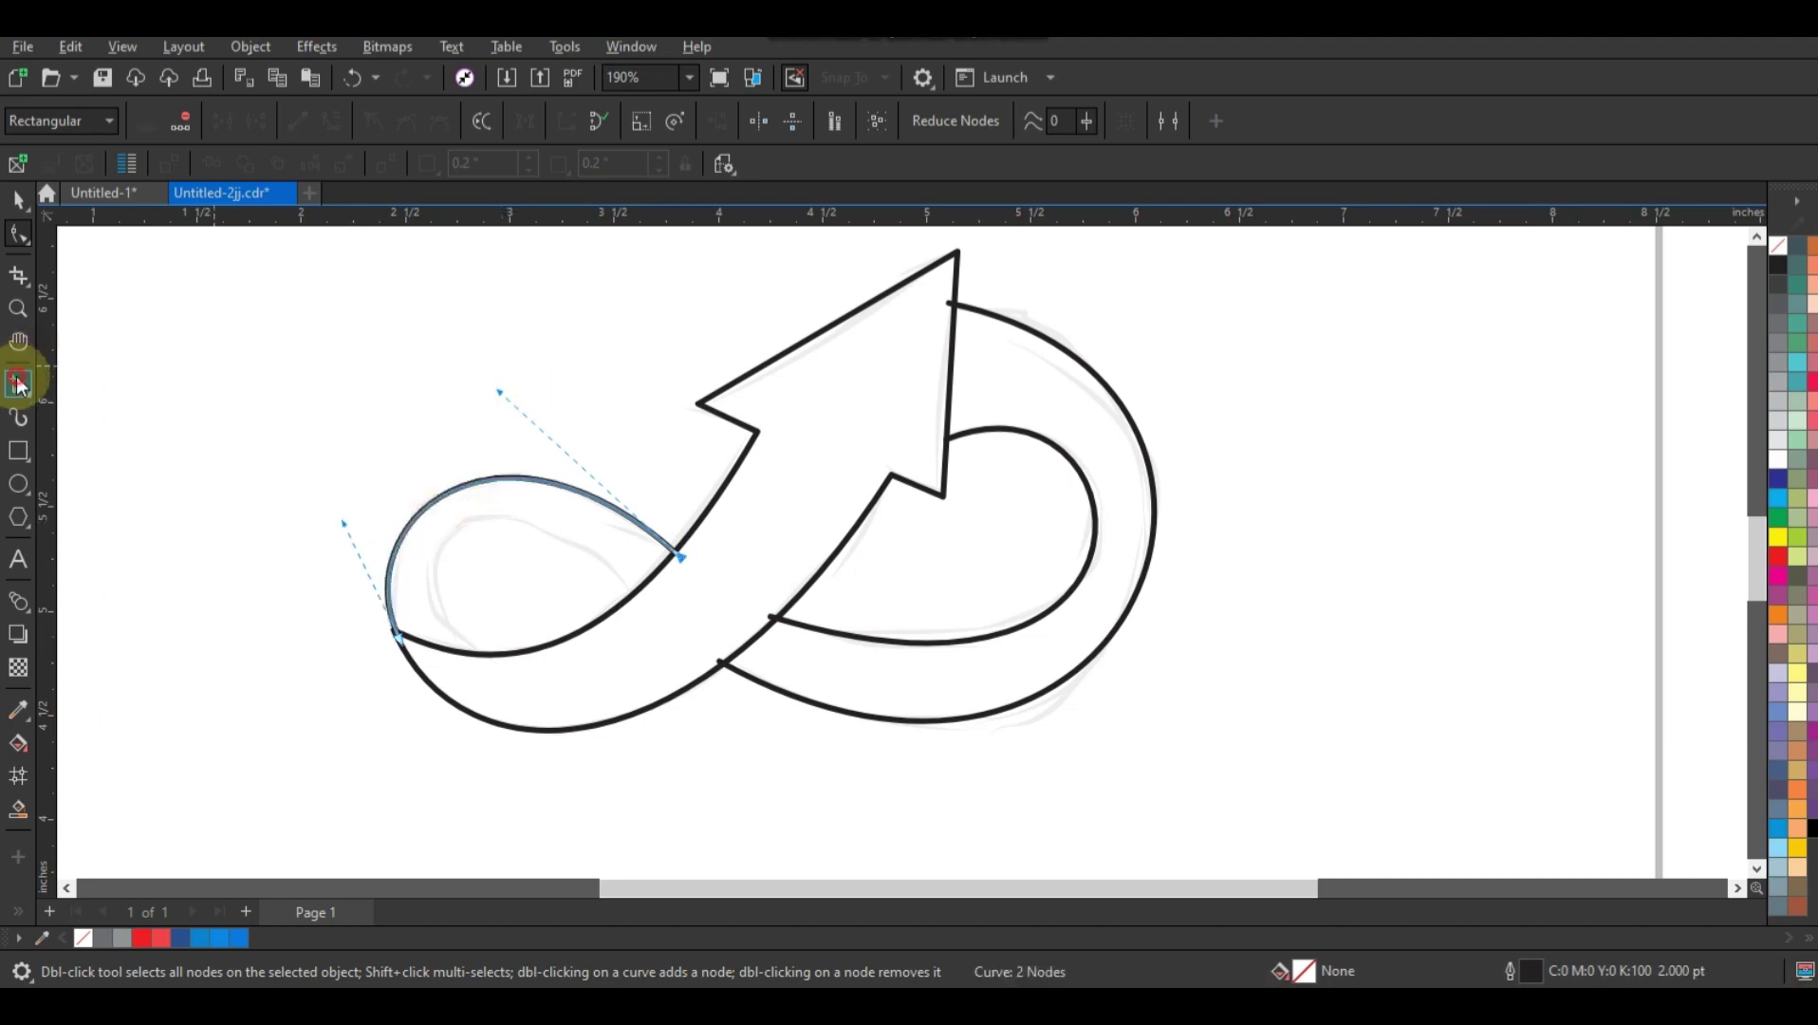
{"action": "left_click", "coordinate": [651, 608]}
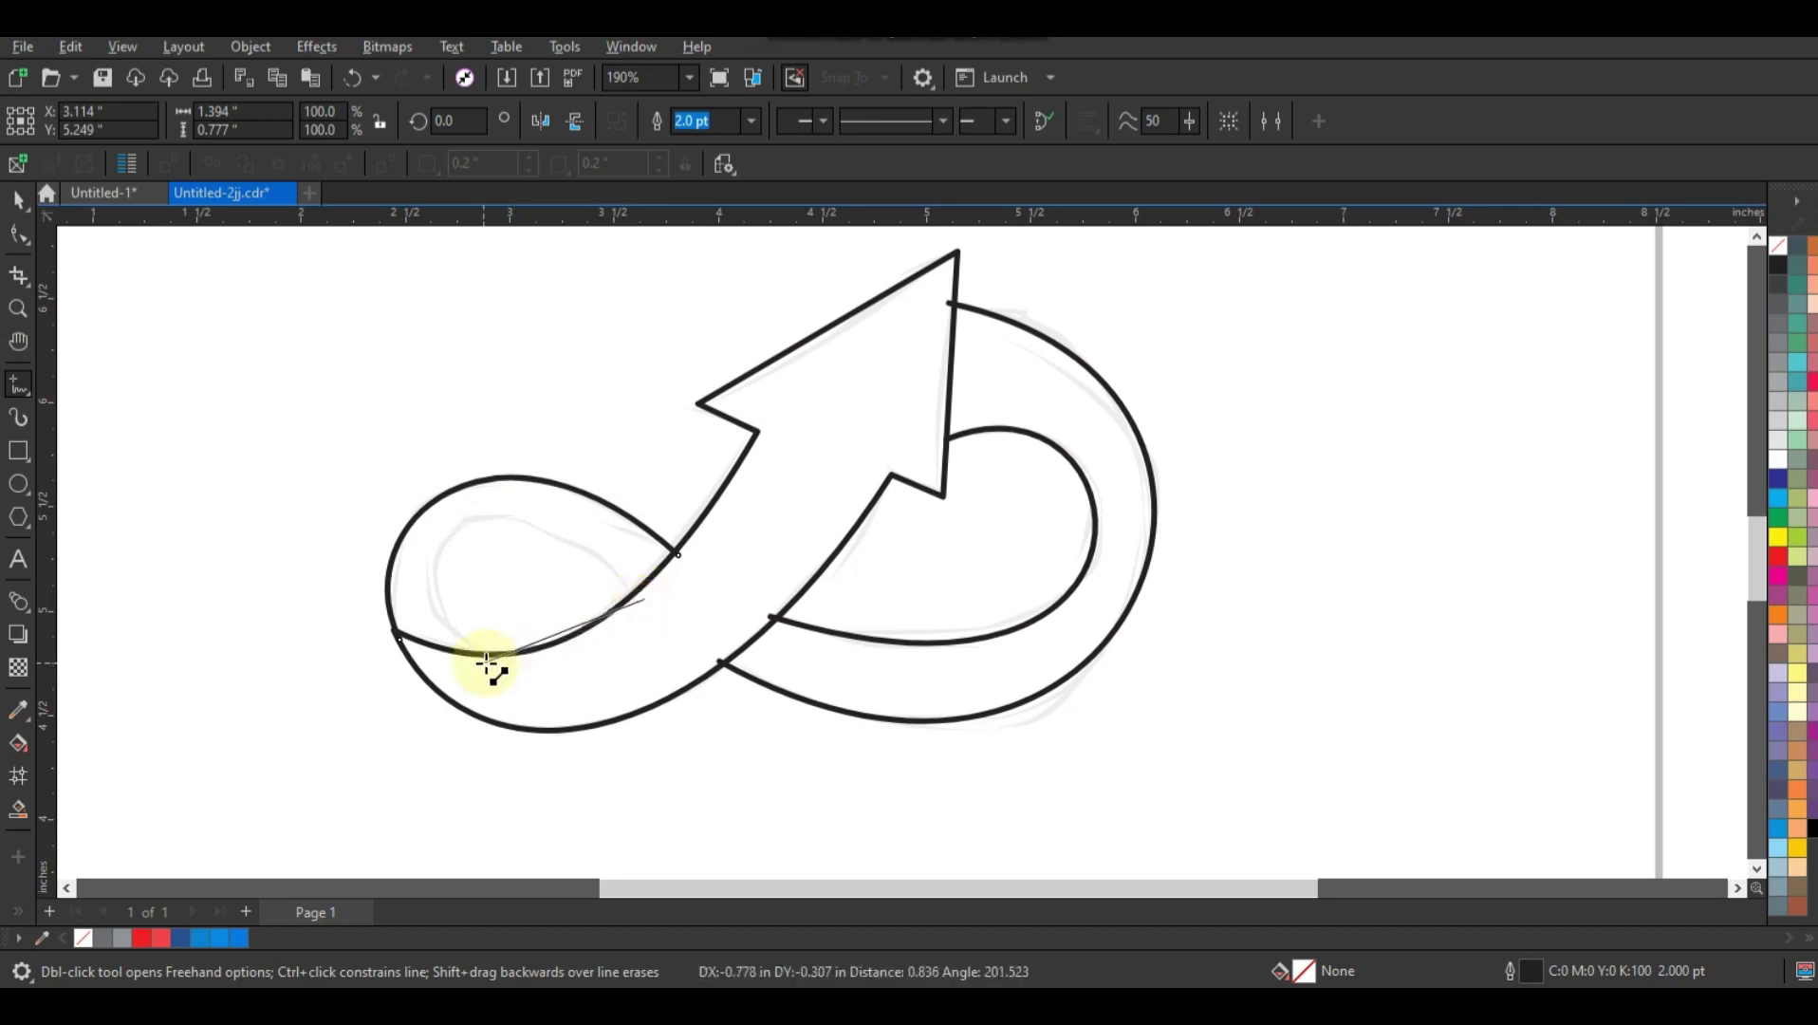
{"action": "left_click", "coordinate": [489, 661]}
Step: Convert the inner left loop line to a curve and adjust both end handles to match the sketched inner loop
{"action": "left_click", "coordinate": [18, 233]}
{"action": "mouse_move", "coordinate": [301, 439]}
{"action": "left_mouse_down"}
{"action": "mouse_move", "coordinate": [458, 550]}
{"action": "mouse_move", "coordinate": [688, 669]}
{"action": "left_mouse_up"}
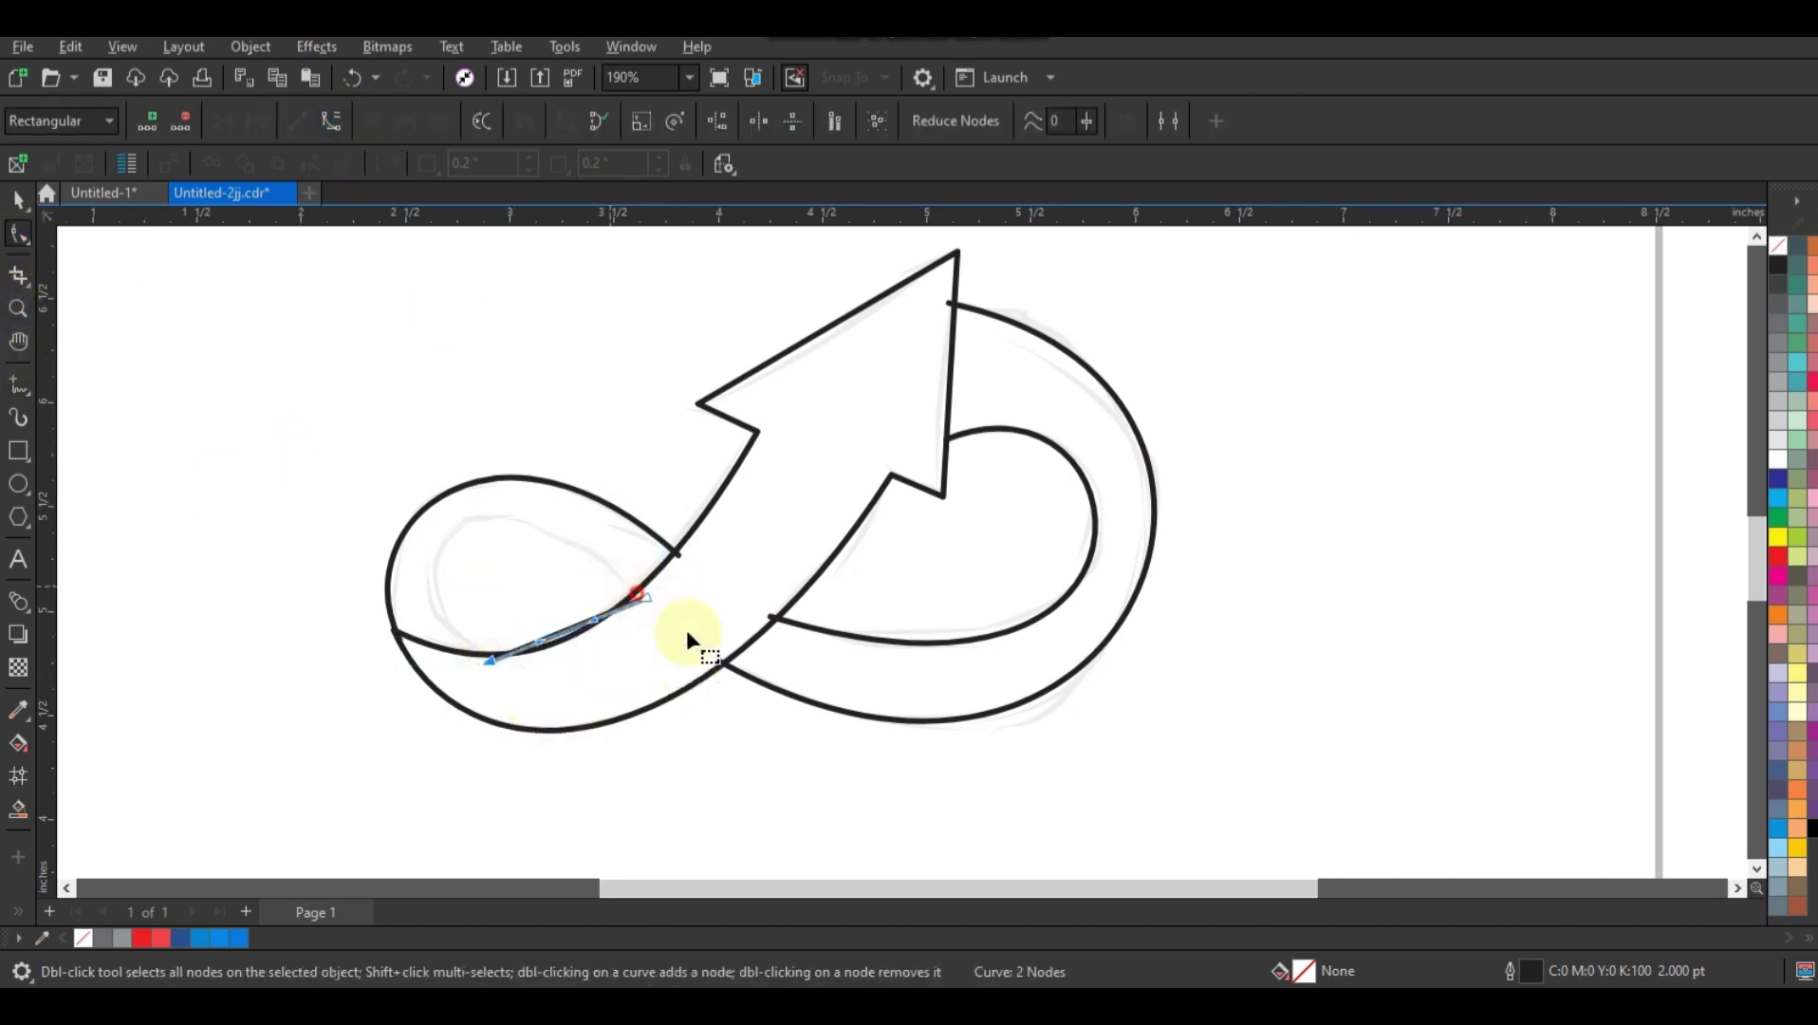
{"action": "left_click_drag", "start_coordinate": [595, 620], "coordinate": [583, 535]}
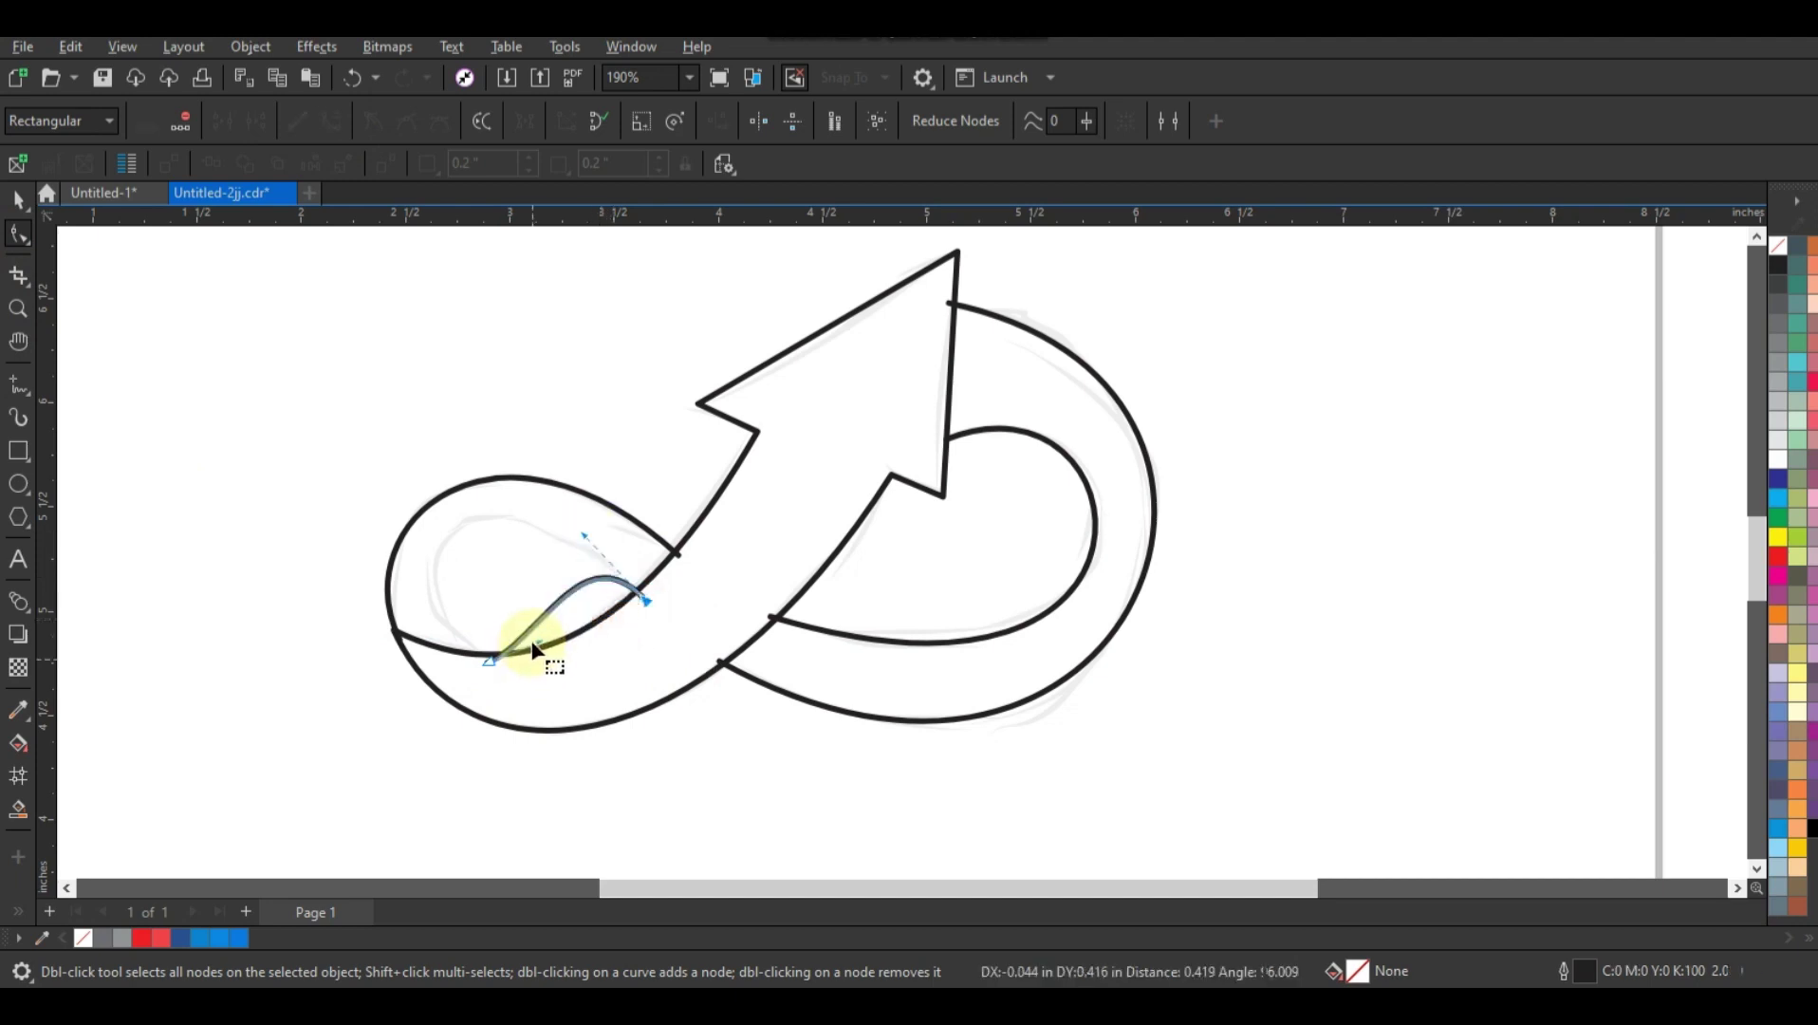
{"action": "left_click_drag", "start_coordinate": [522, 629], "coordinate": [368, 590]}
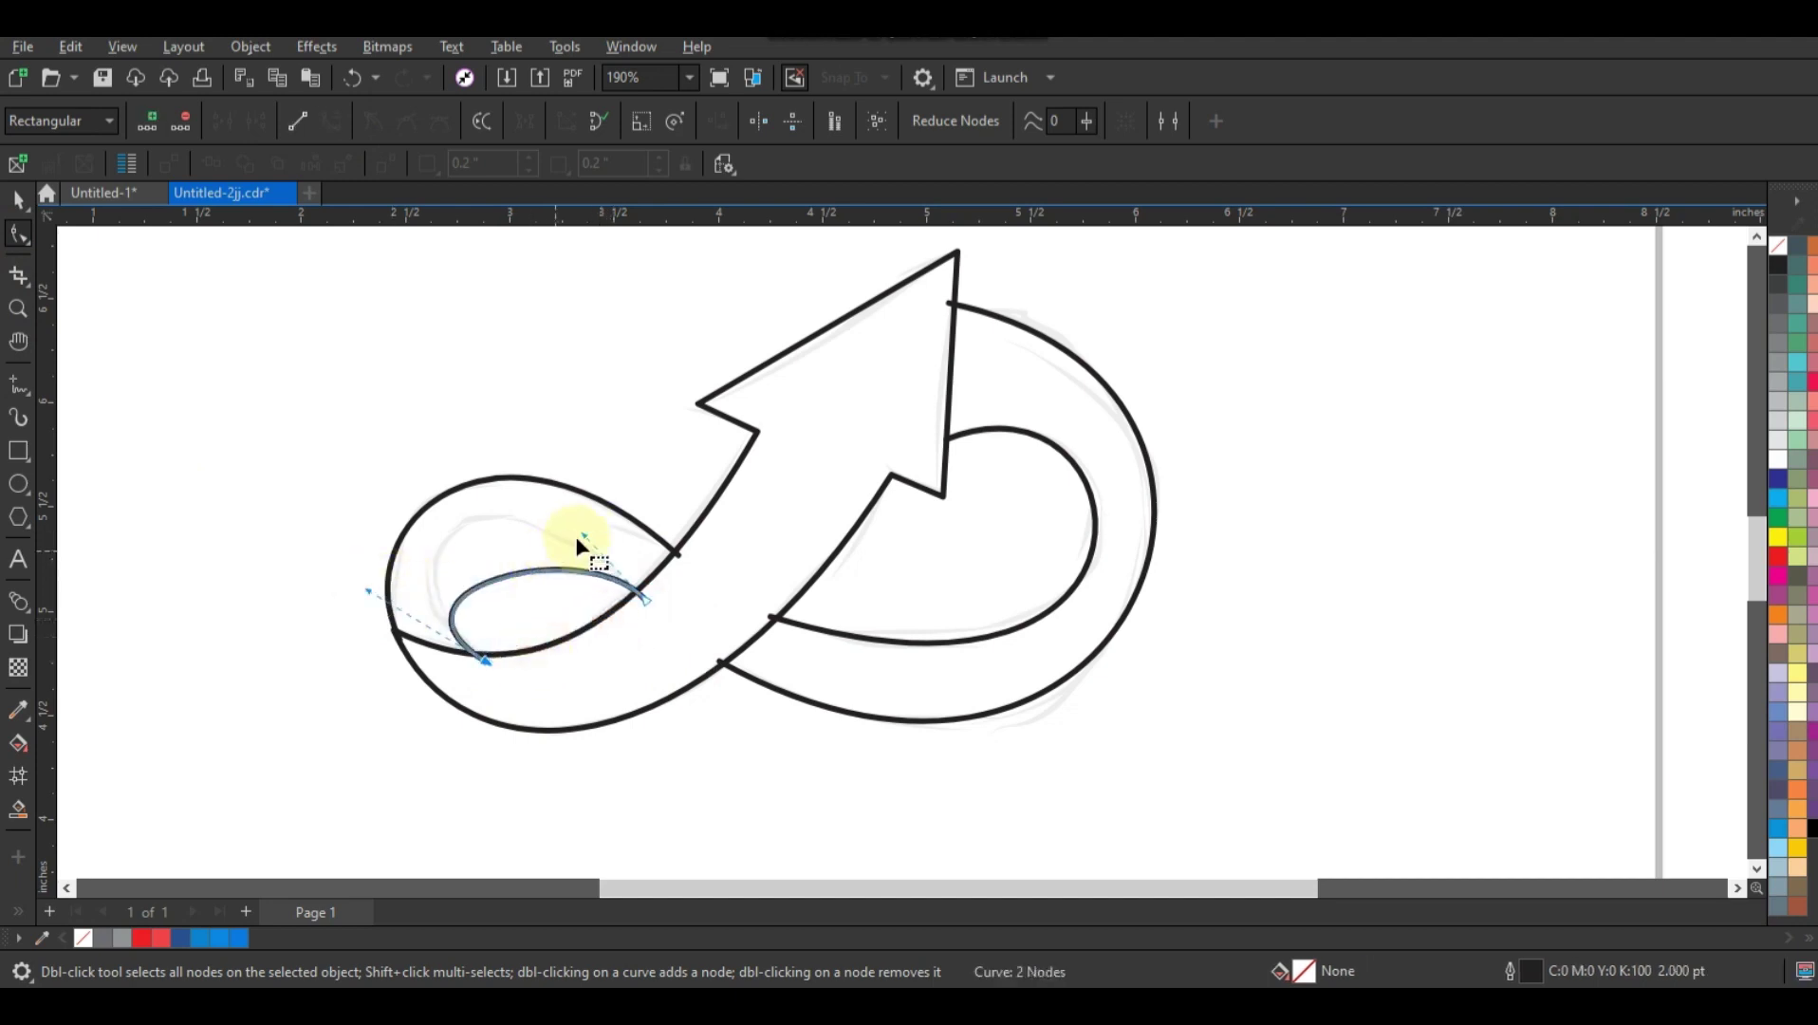
{"action": "left_click_drag", "start_coordinate": [566, 503], "coordinate": [473, 408]}
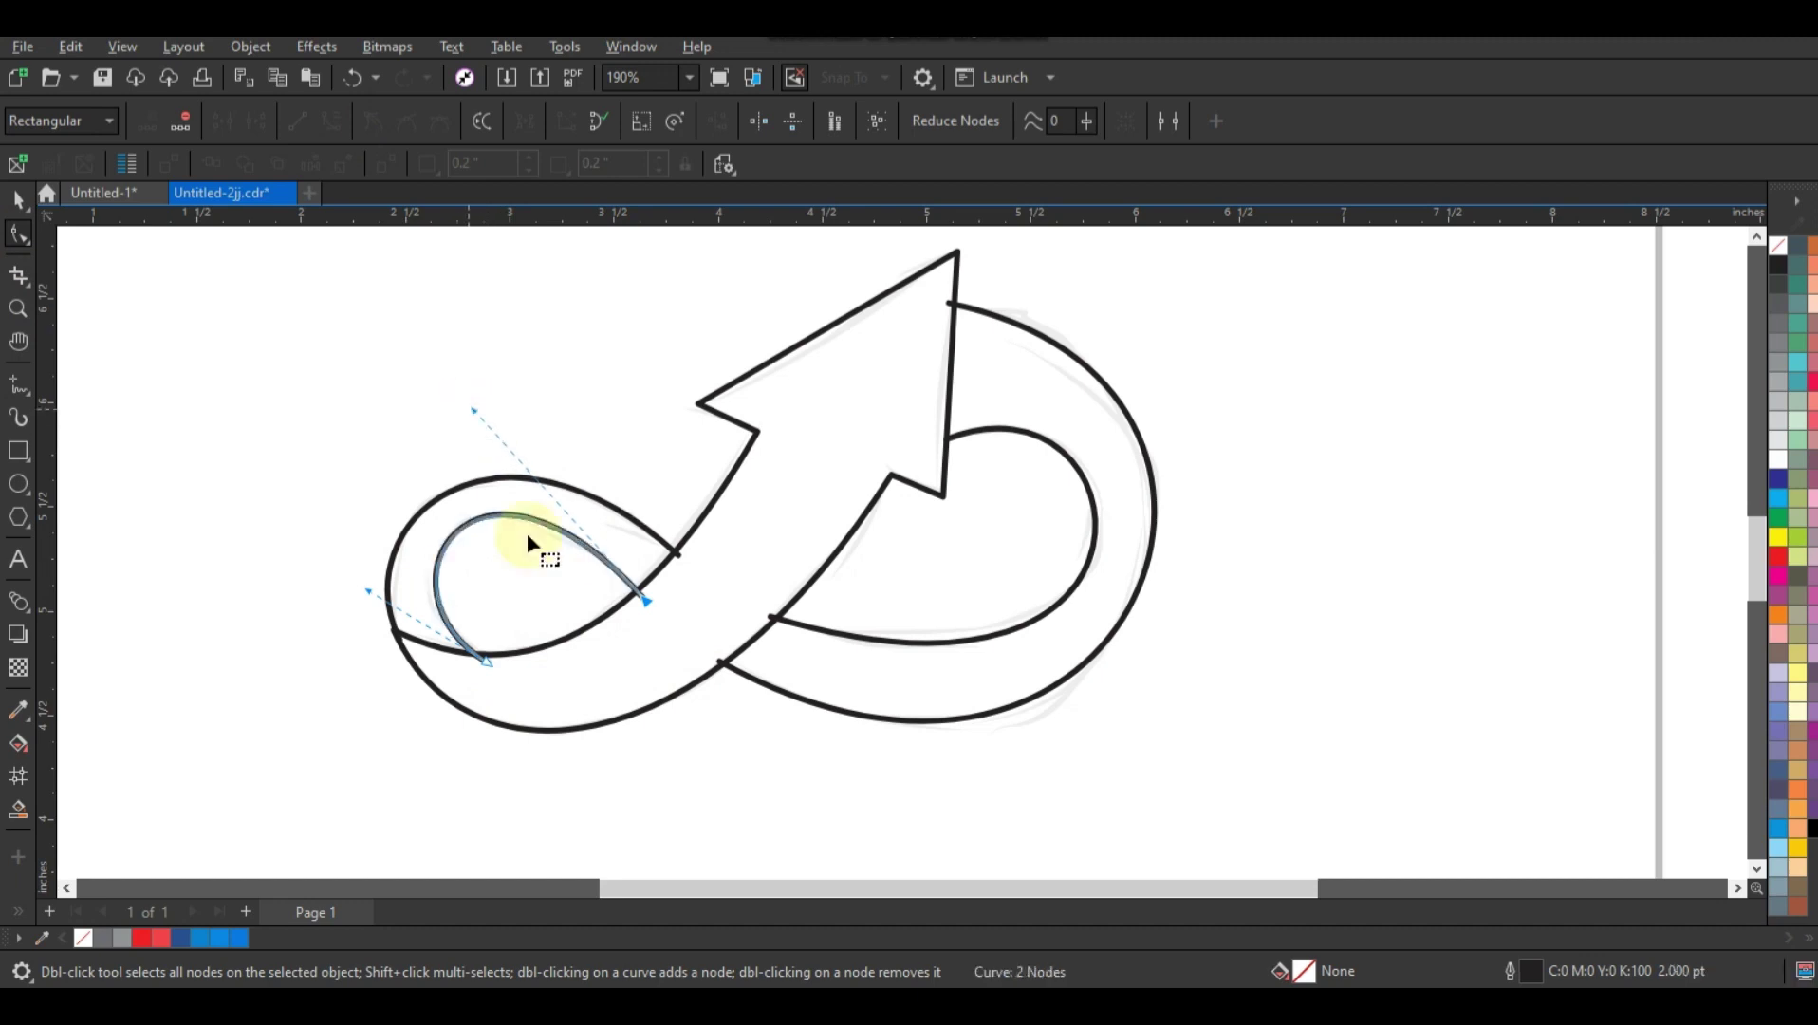
{"action": "left_click_drag", "start_coordinate": [644, 601], "coordinate": [644, 604]}
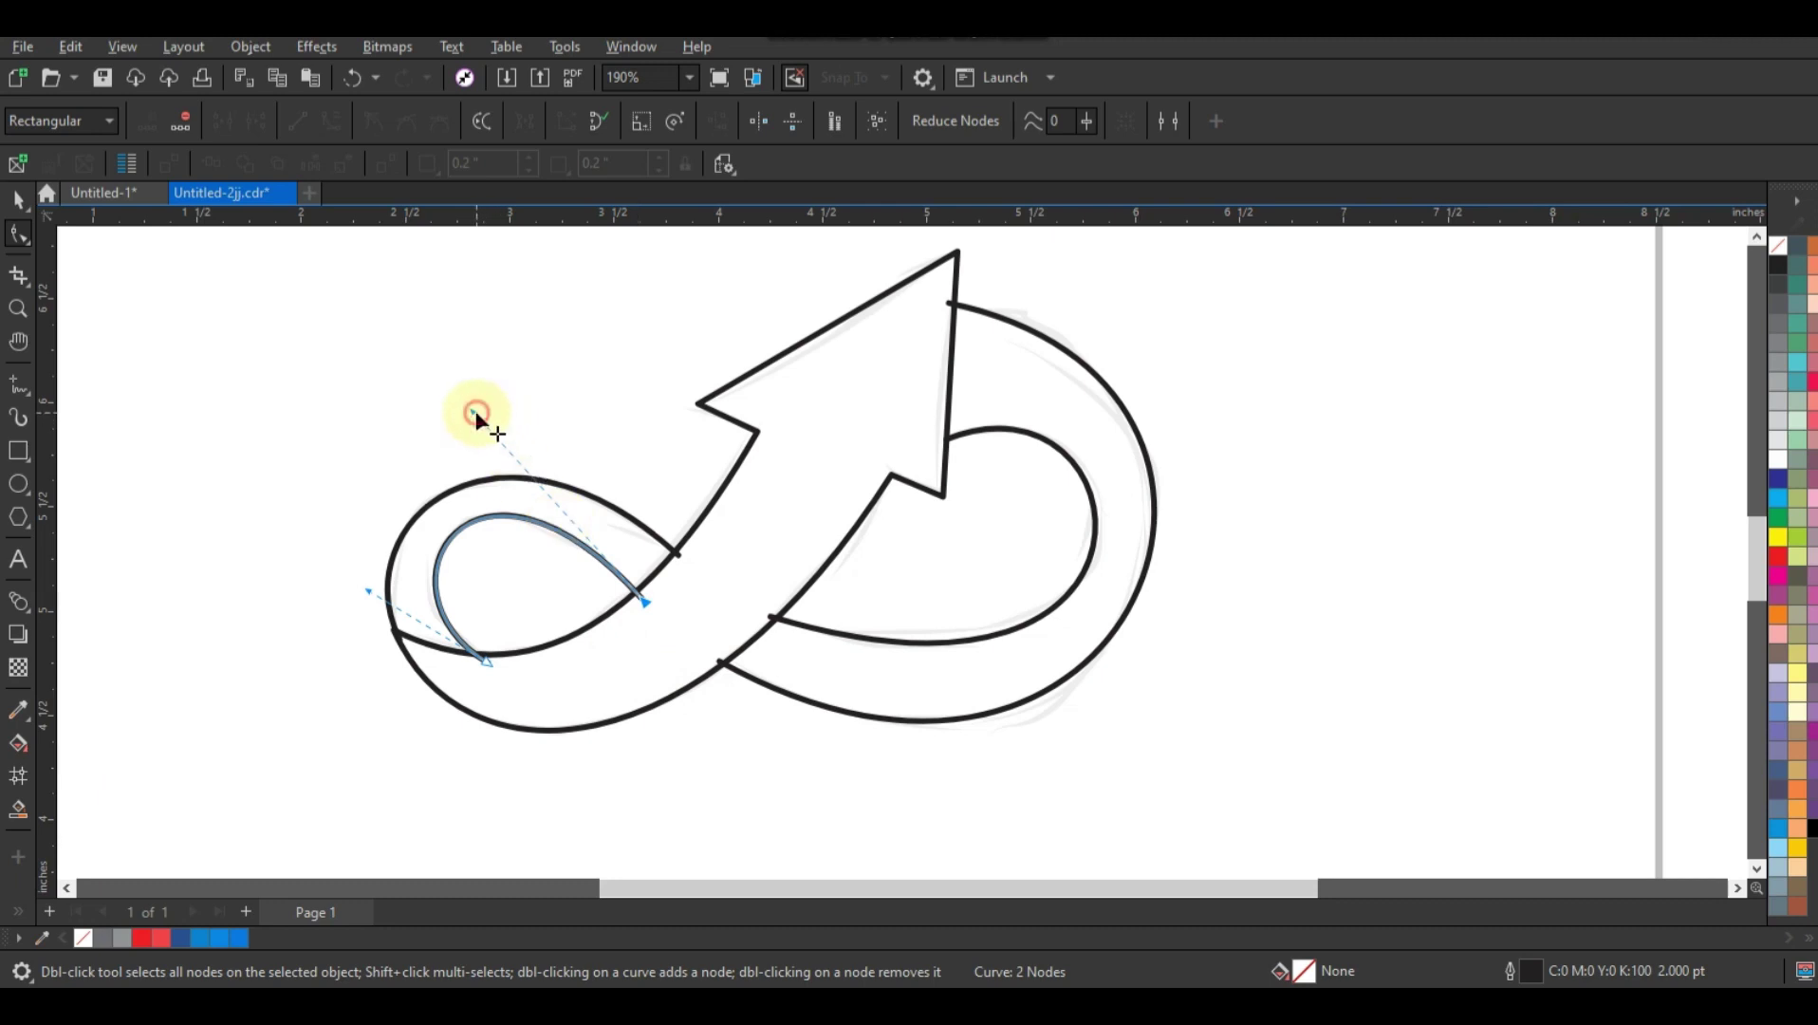
{"action": "left_click_drag", "start_coordinate": [475, 412], "coordinate": [476, 415]}
Step: Move the sketch bitmap out from behind the traced outline to the empty area beside it, overlapping the page's right edge
{"action": "left_click", "coordinate": [17, 305]}
{"action": "right_click", "coordinate": [509, 403]}
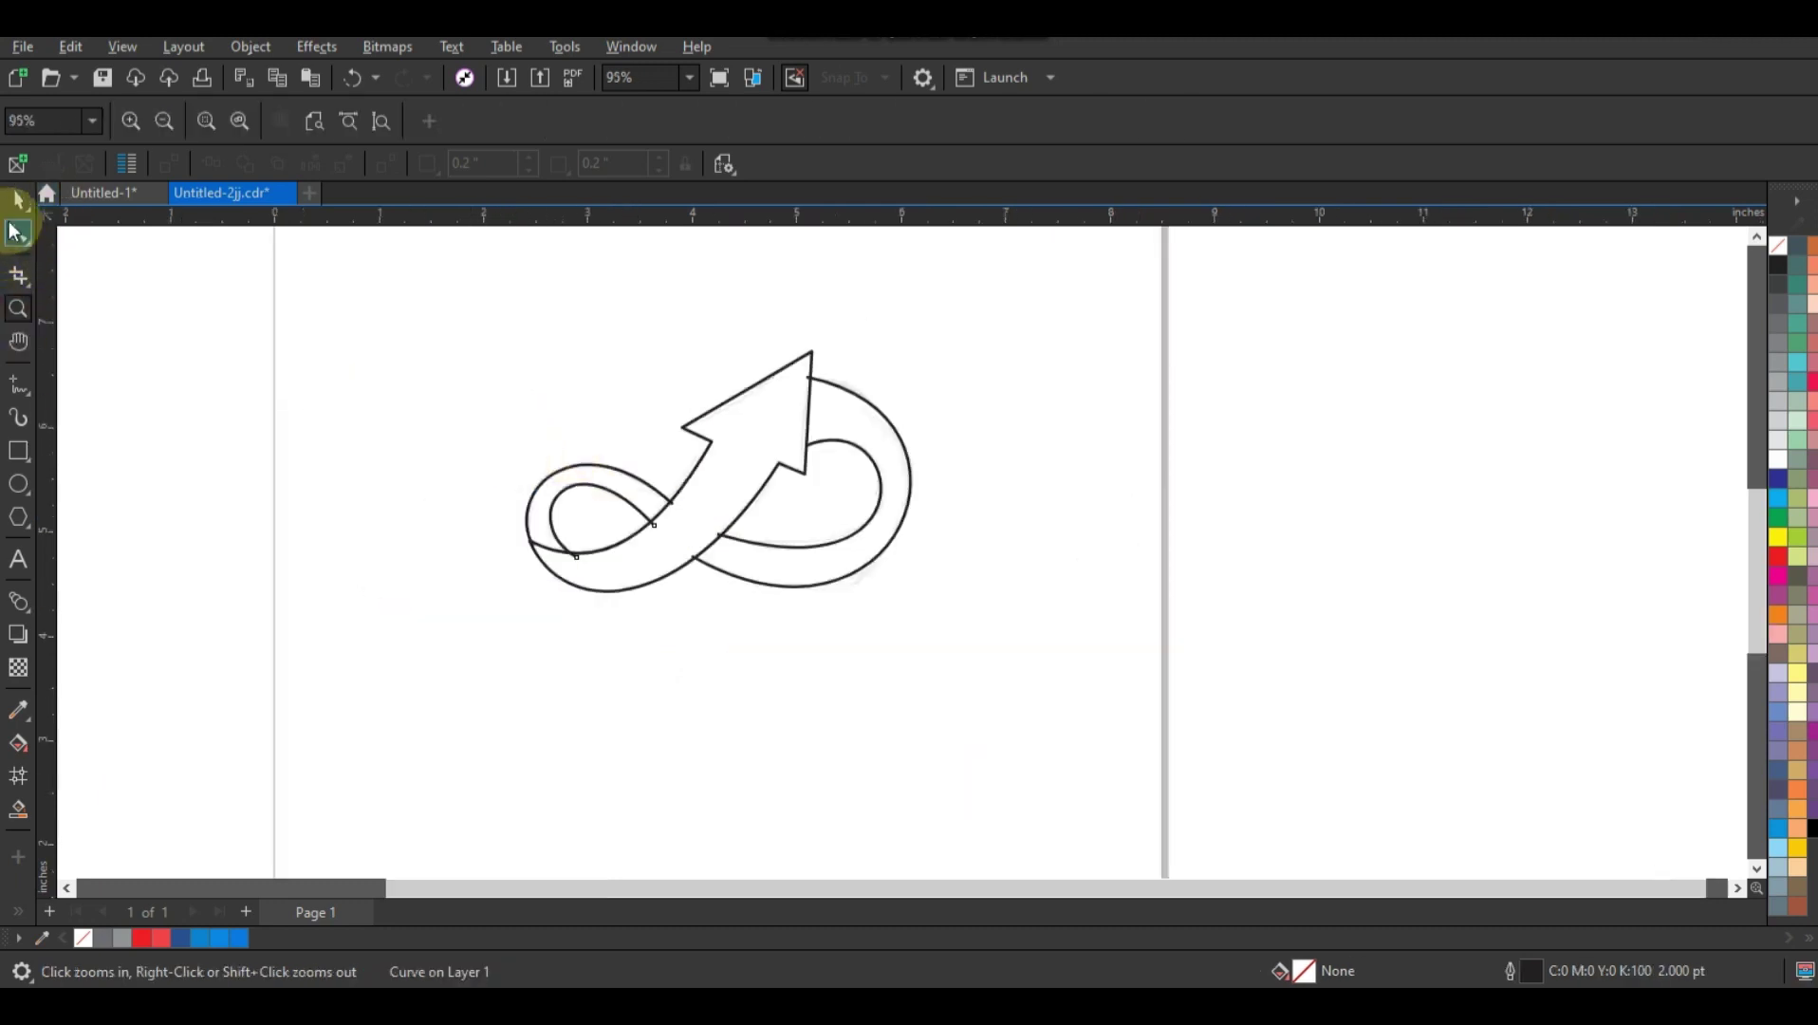
{"action": "left_click", "coordinate": [18, 201]}
{"action": "left_click_drag", "start_coordinate": [707, 601], "coordinate": [1277, 607]}
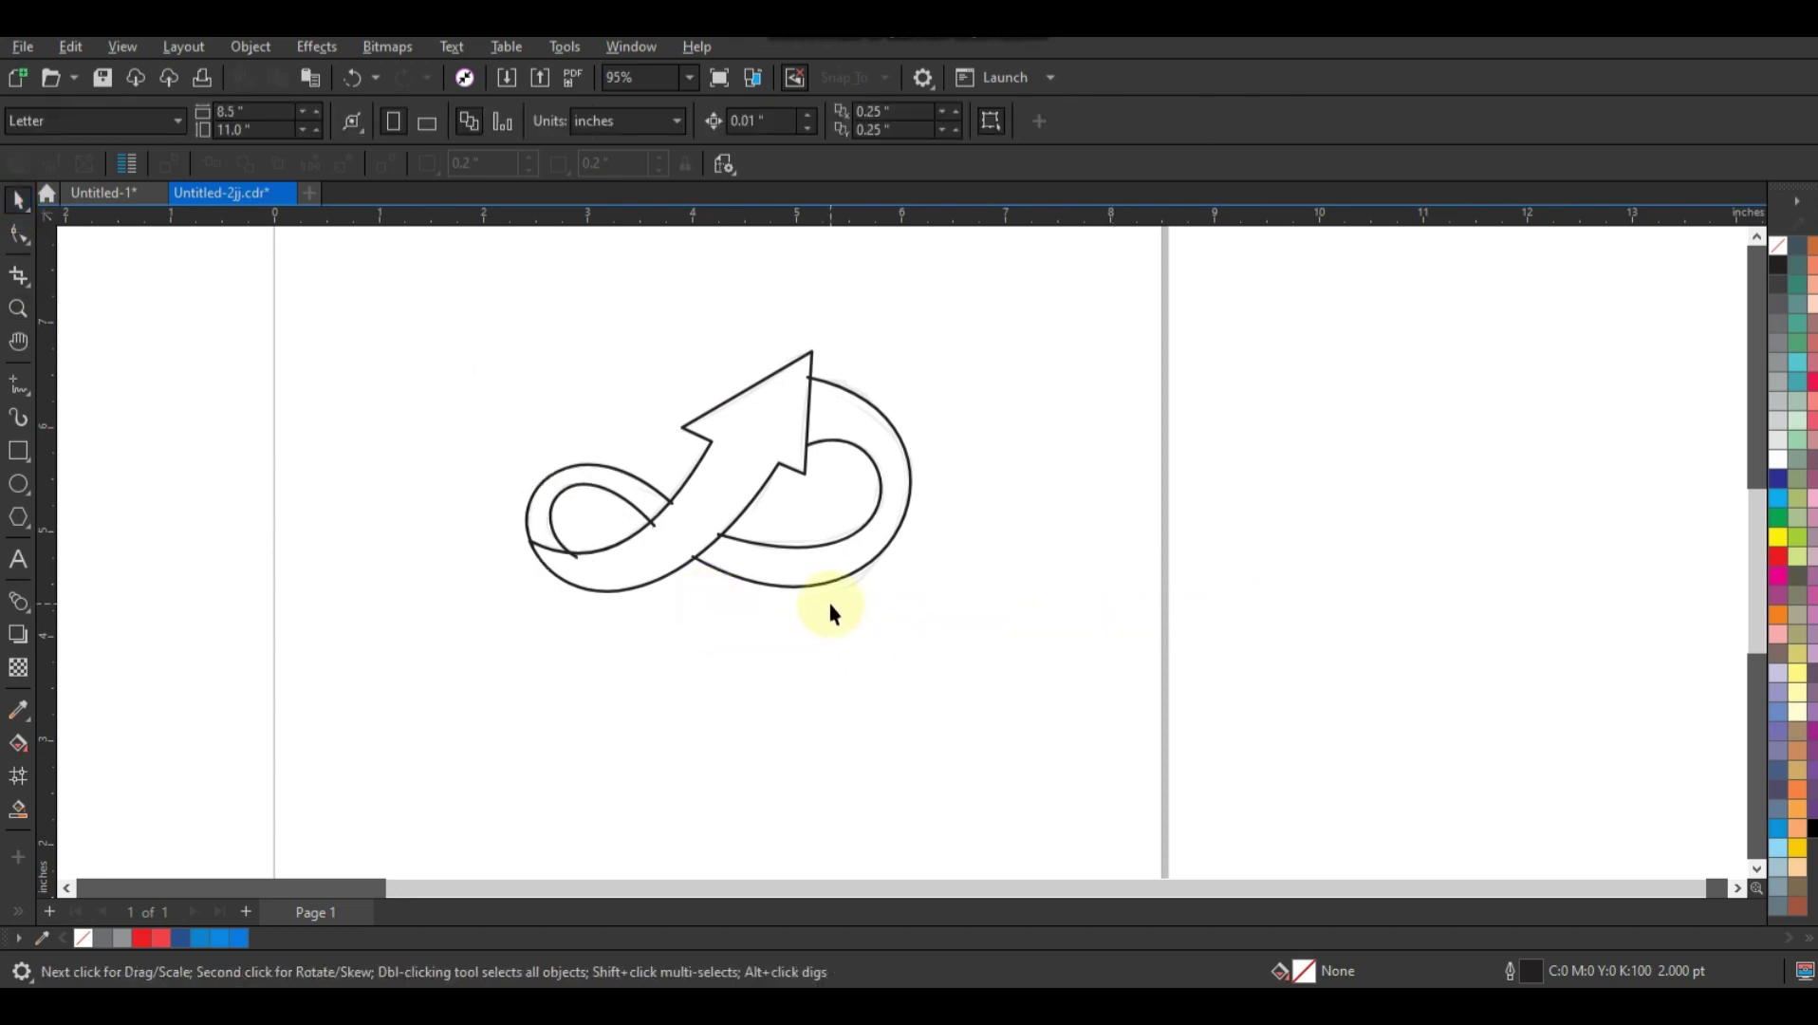
{"action": "left_click_drag", "start_coordinate": [829, 604], "coordinate": [1393, 597]}
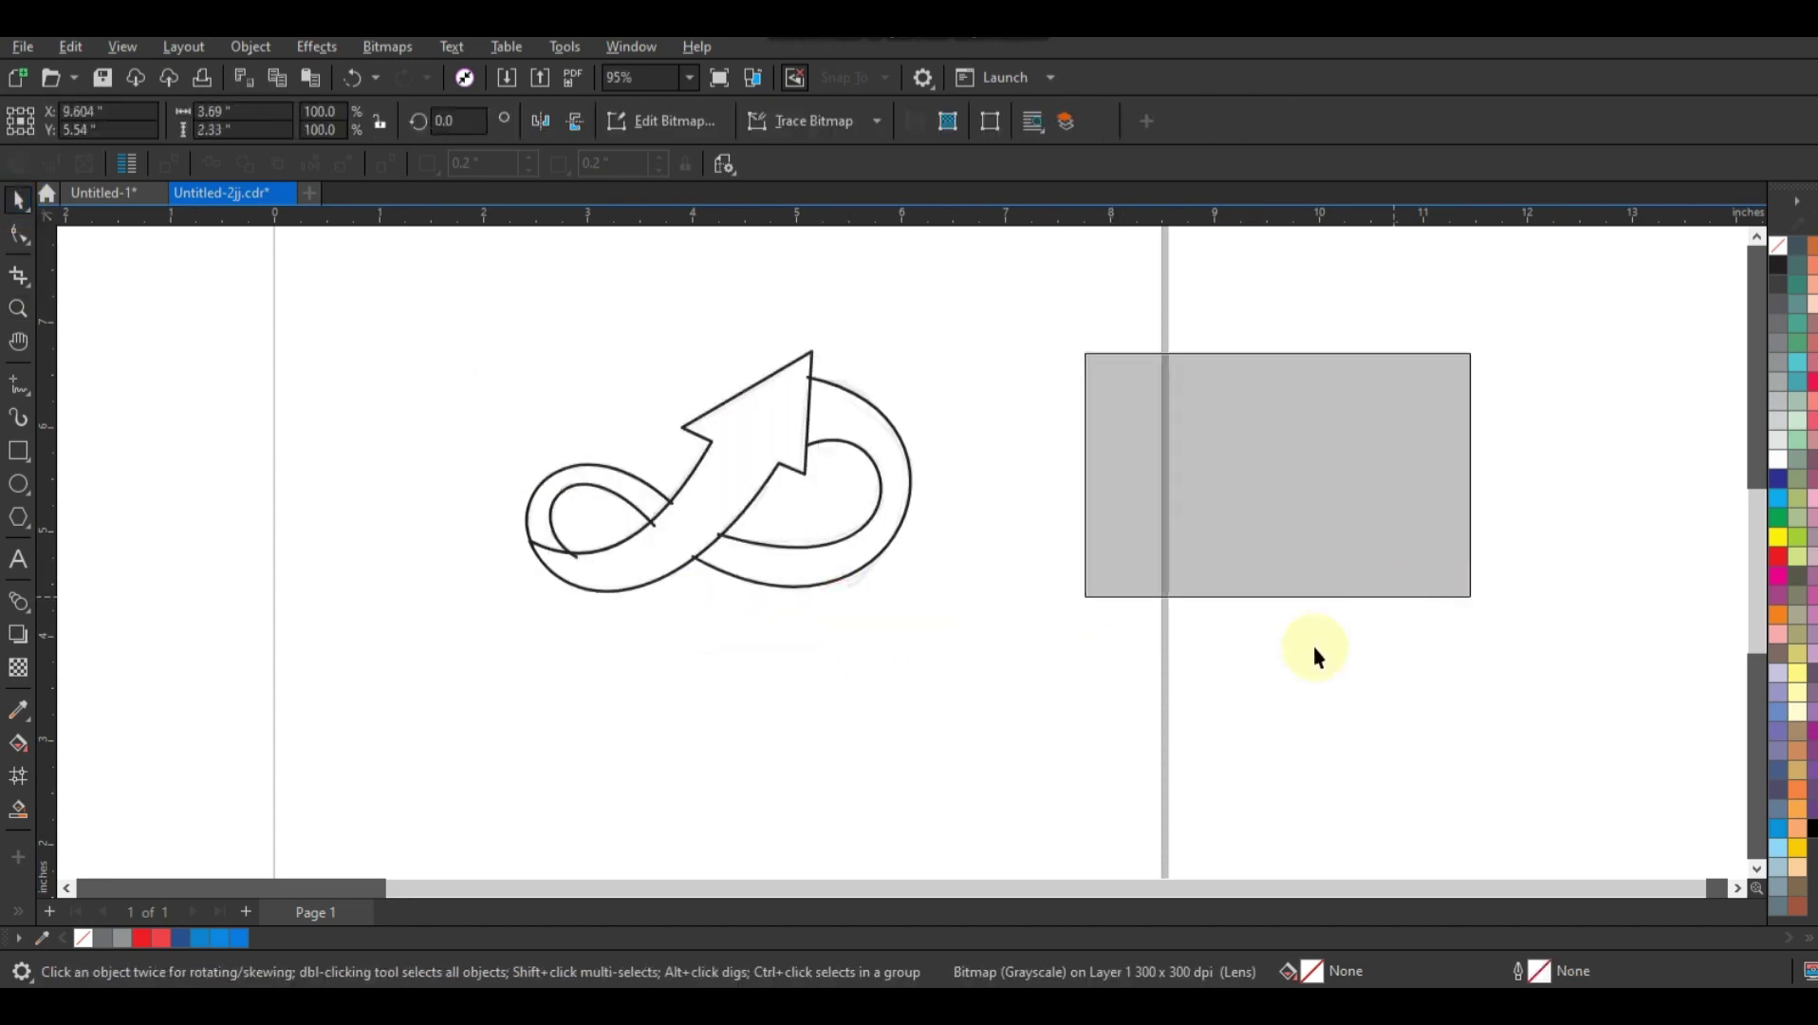
{"action": "left_click", "coordinate": [1030, 675]}
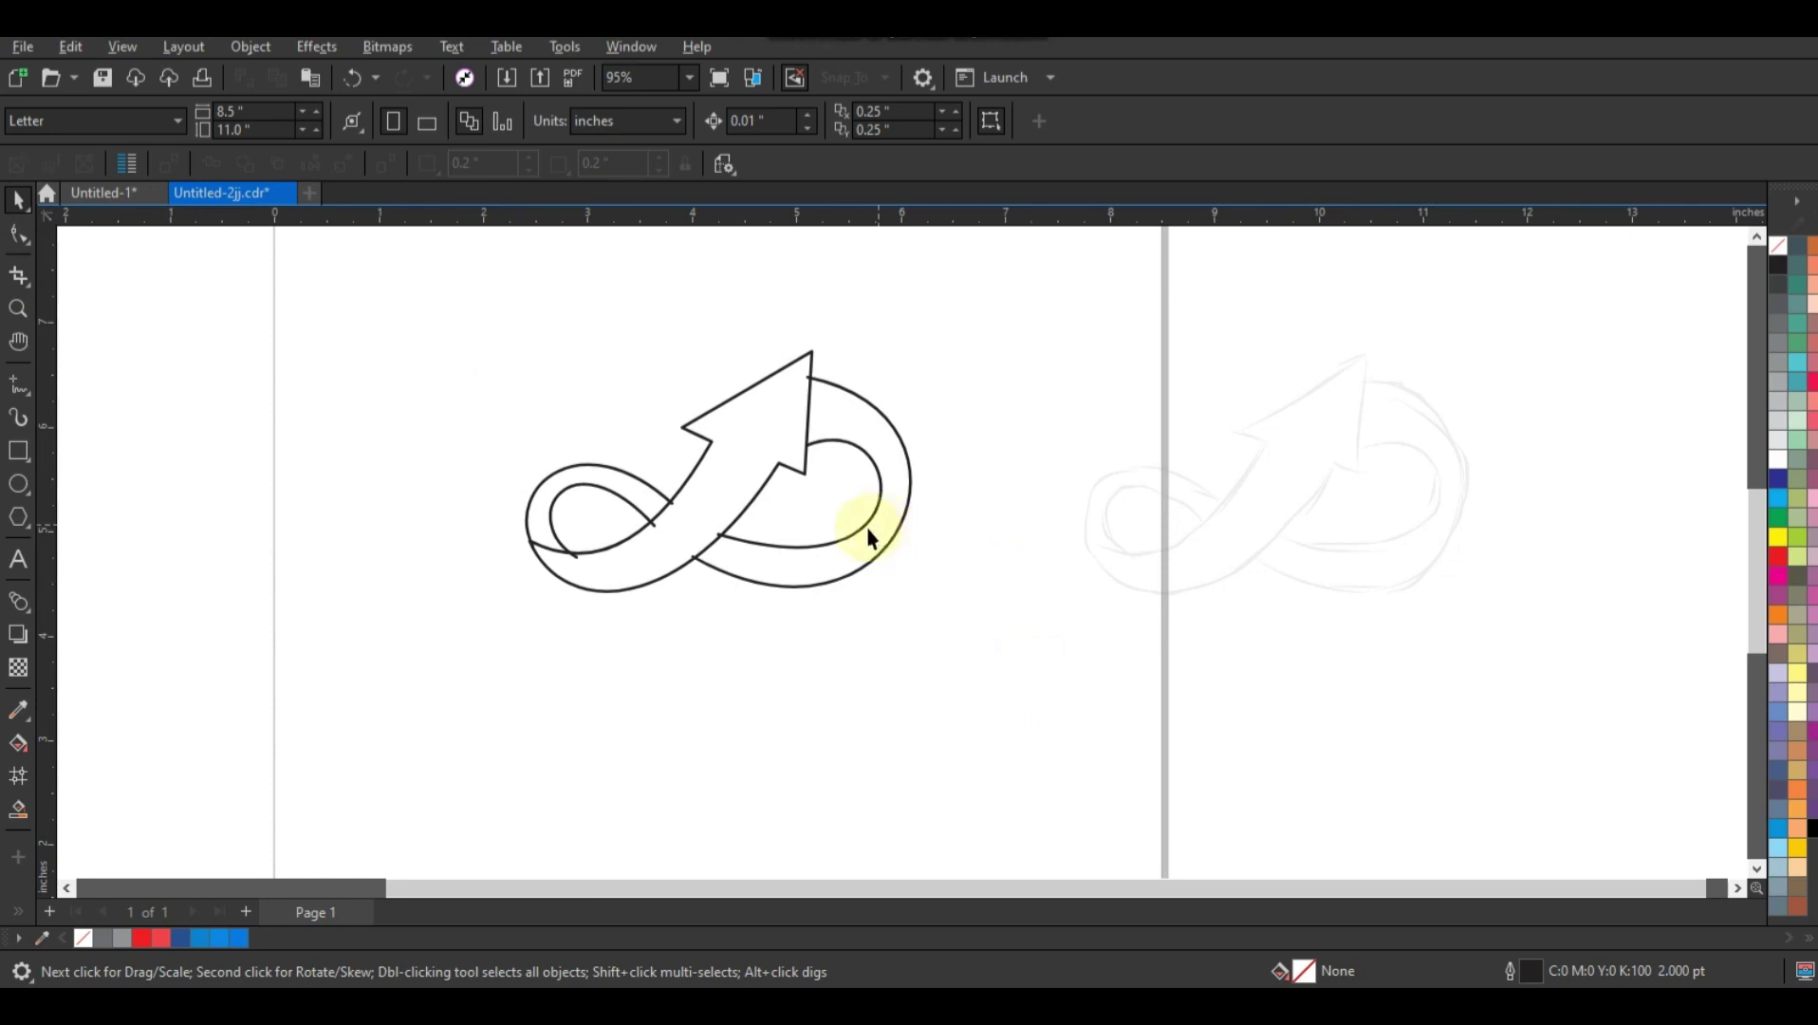
Step: Draw a straight line about 1.26 in long from the inner right loop's start at the arrowhead to just outside the outer right loop
{"action": "left_click", "coordinate": [18, 308]}
{"action": "mouse_move", "coordinate": [391, 341]}
{"action": "left_mouse_down"}
{"action": "mouse_move", "coordinate": [1174, 673]}
{"action": "mouse_move", "coordinate": [1156, 669]}
{"action": "left_mouse_up"}
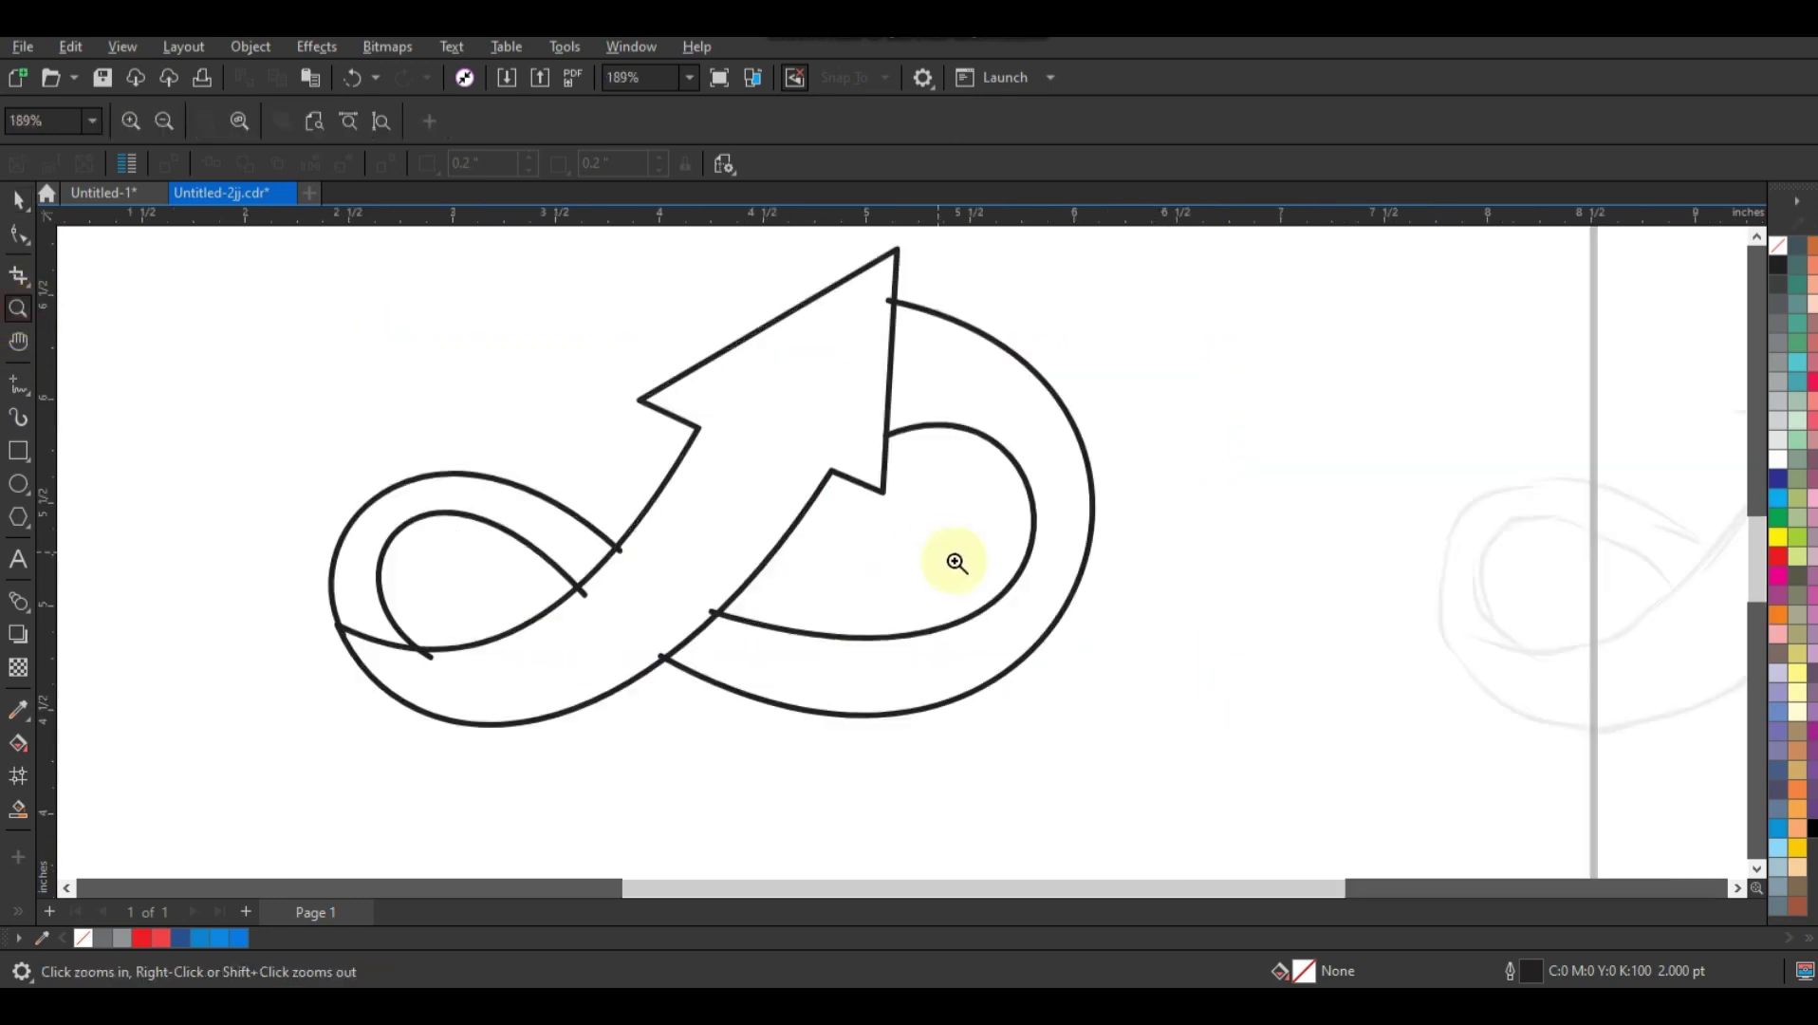
{"action": "left_click", "coordinate": [18, 384]}
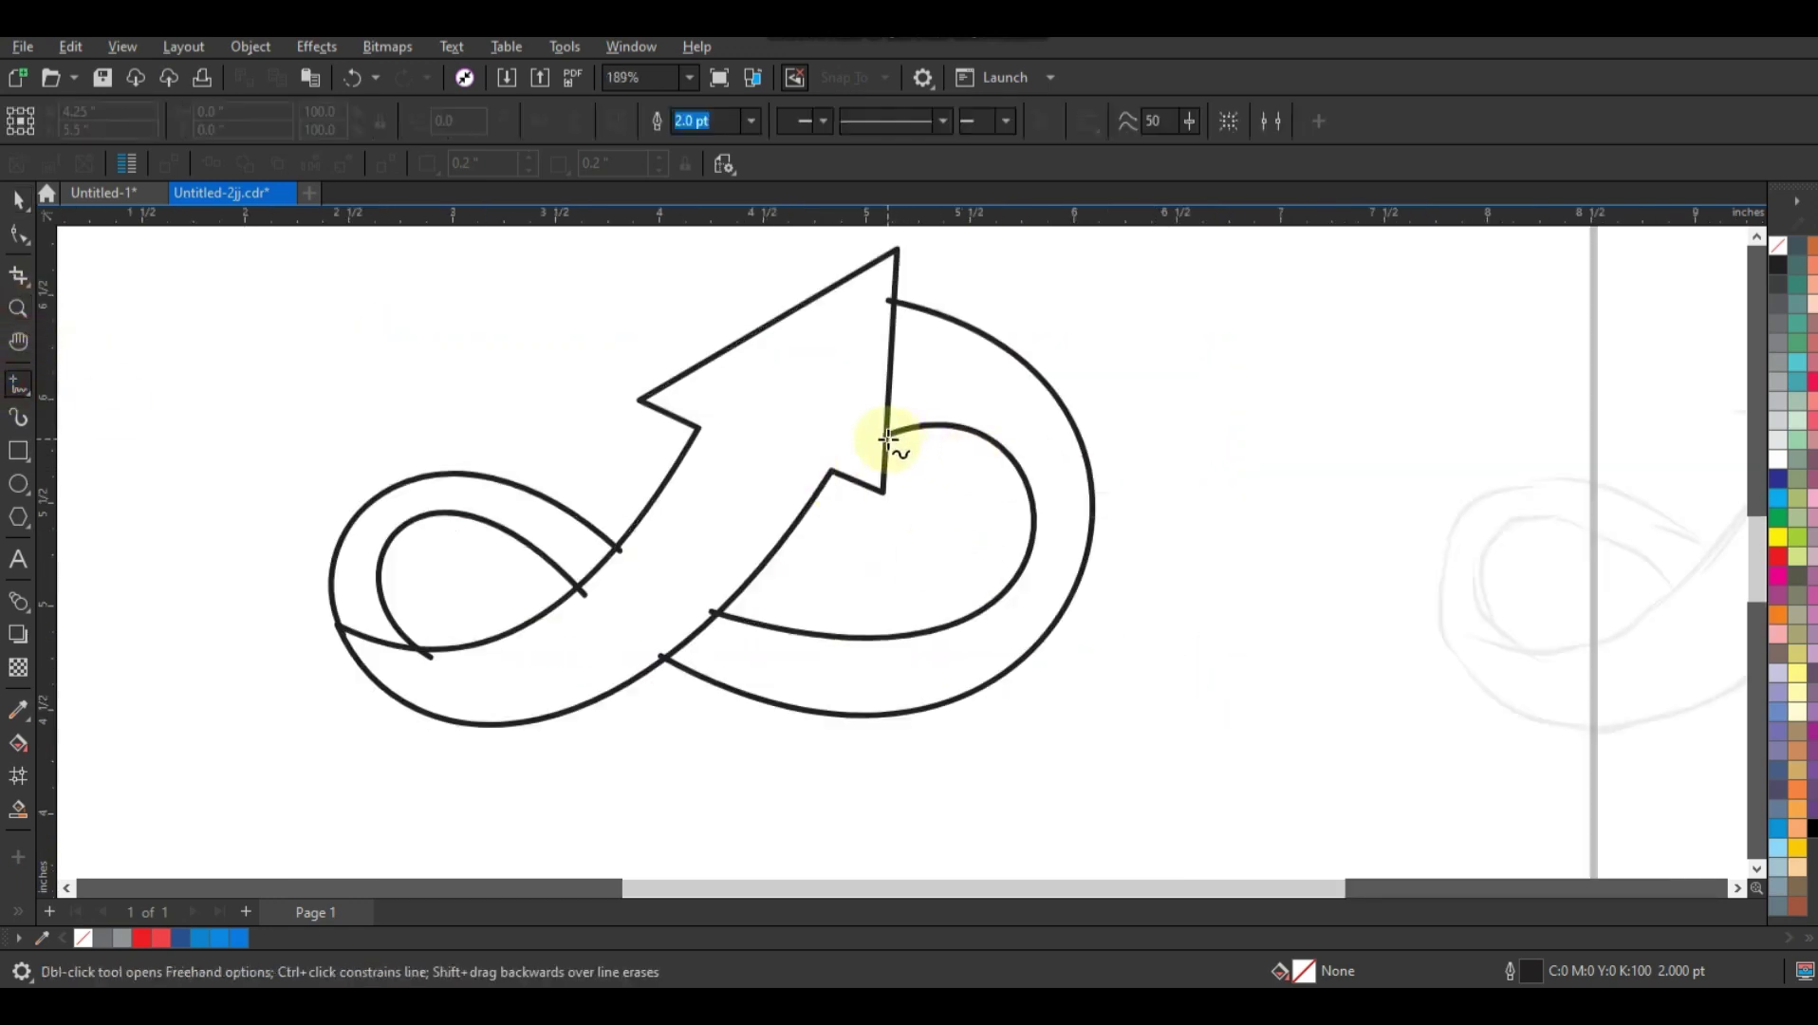
{"action": "left_click", "coordinate": [887, 440]}
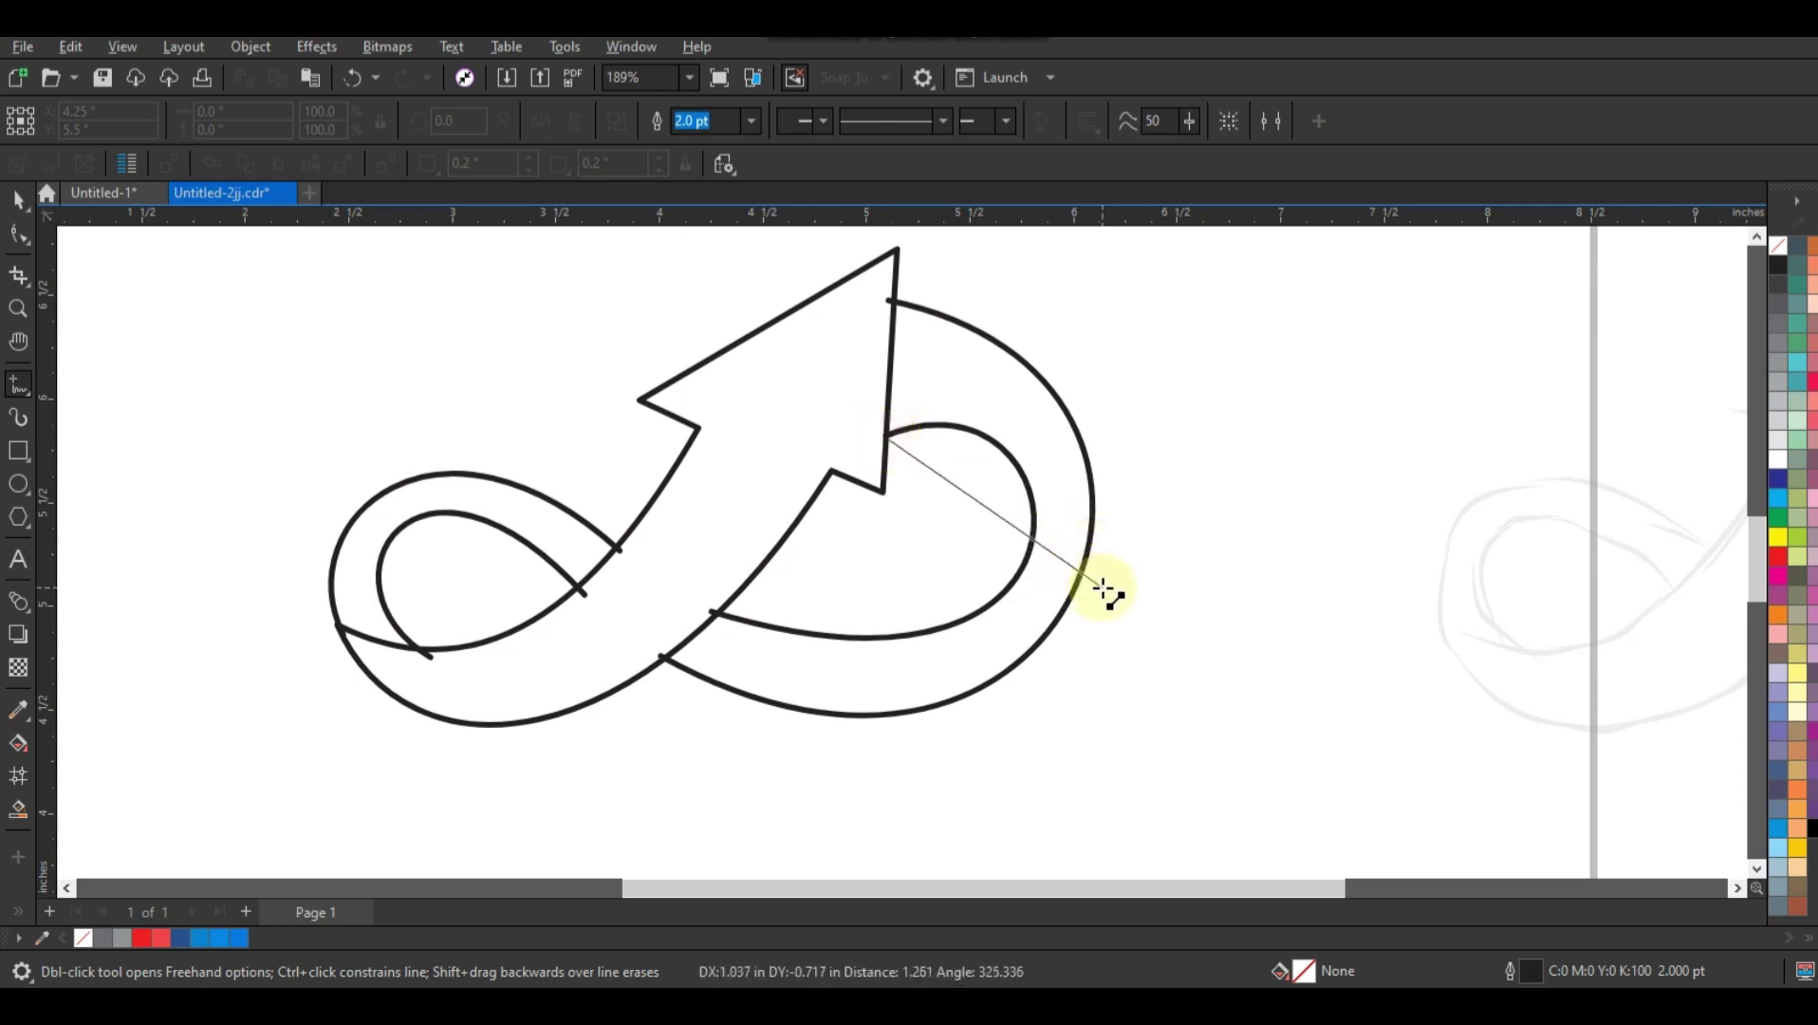
{"action": "left_click", "coordinate": [1101, 587]}
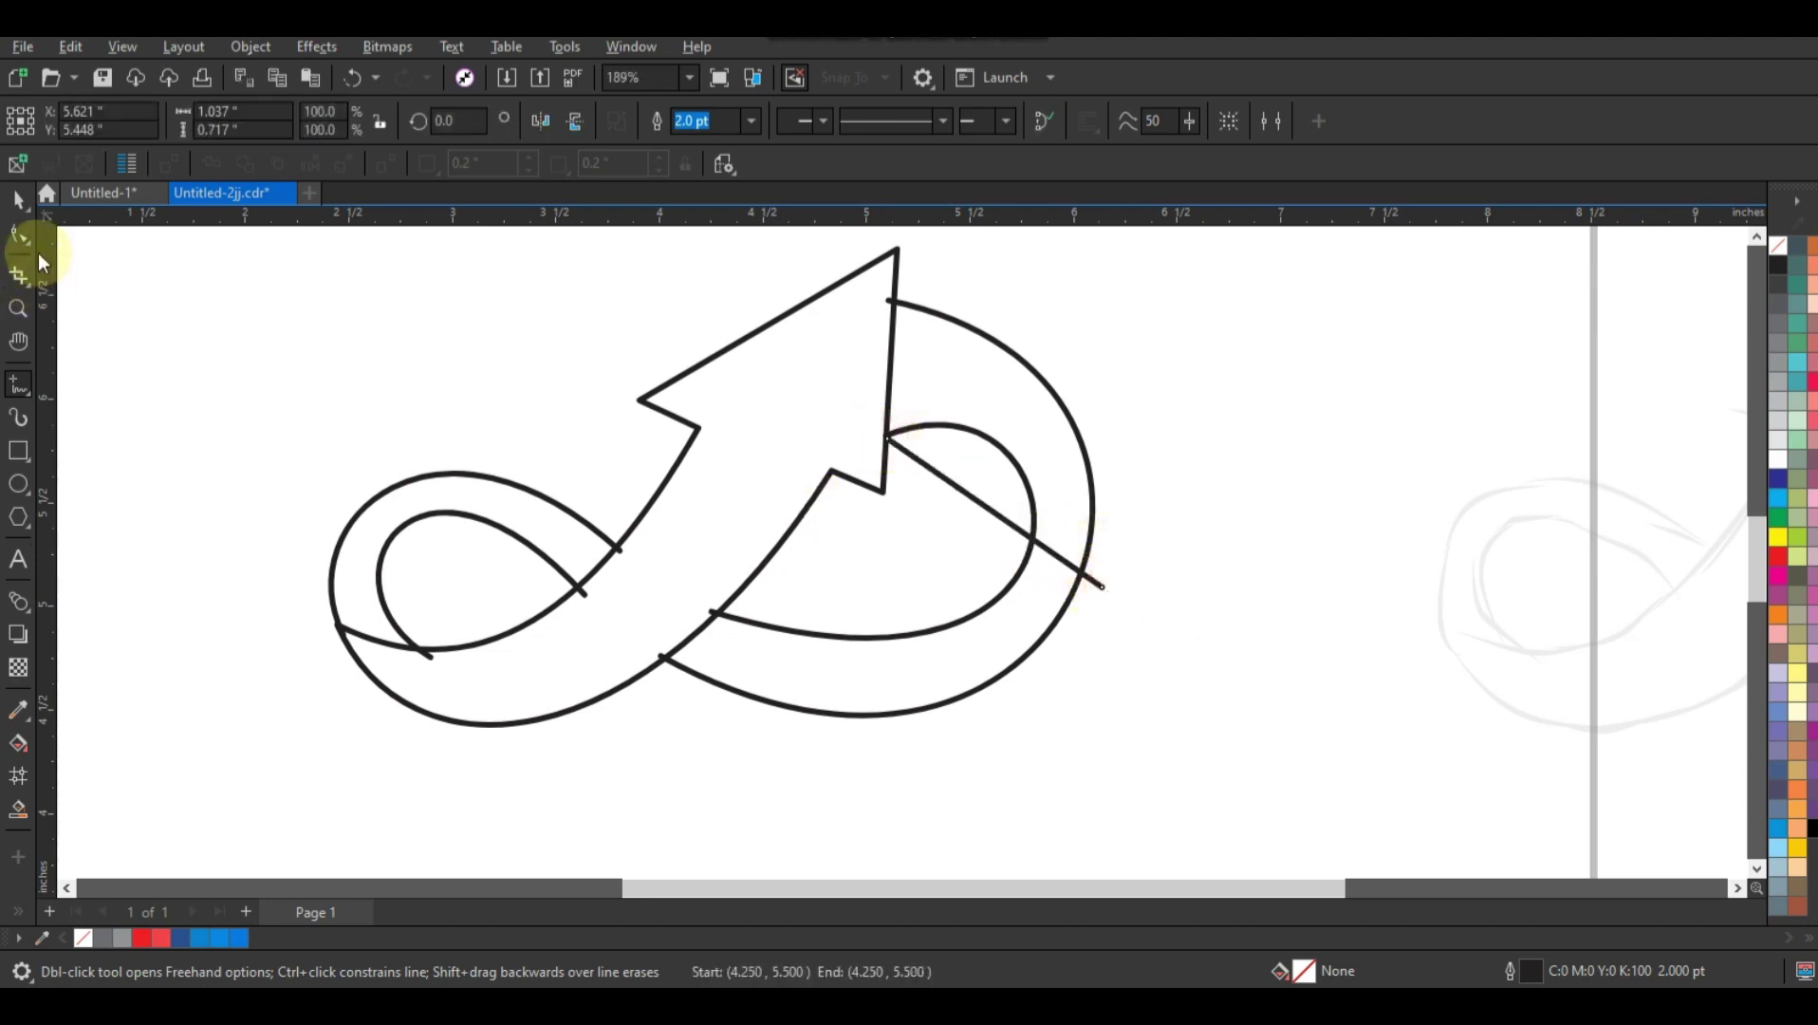
Step: Convert the new right loop line to a curve and shape it into a fold edge running from the arrowhead to the outer loop
{"action": "left_click_drag", "start_coordinate": [778, 381], "coordinate": [1218, 646]}
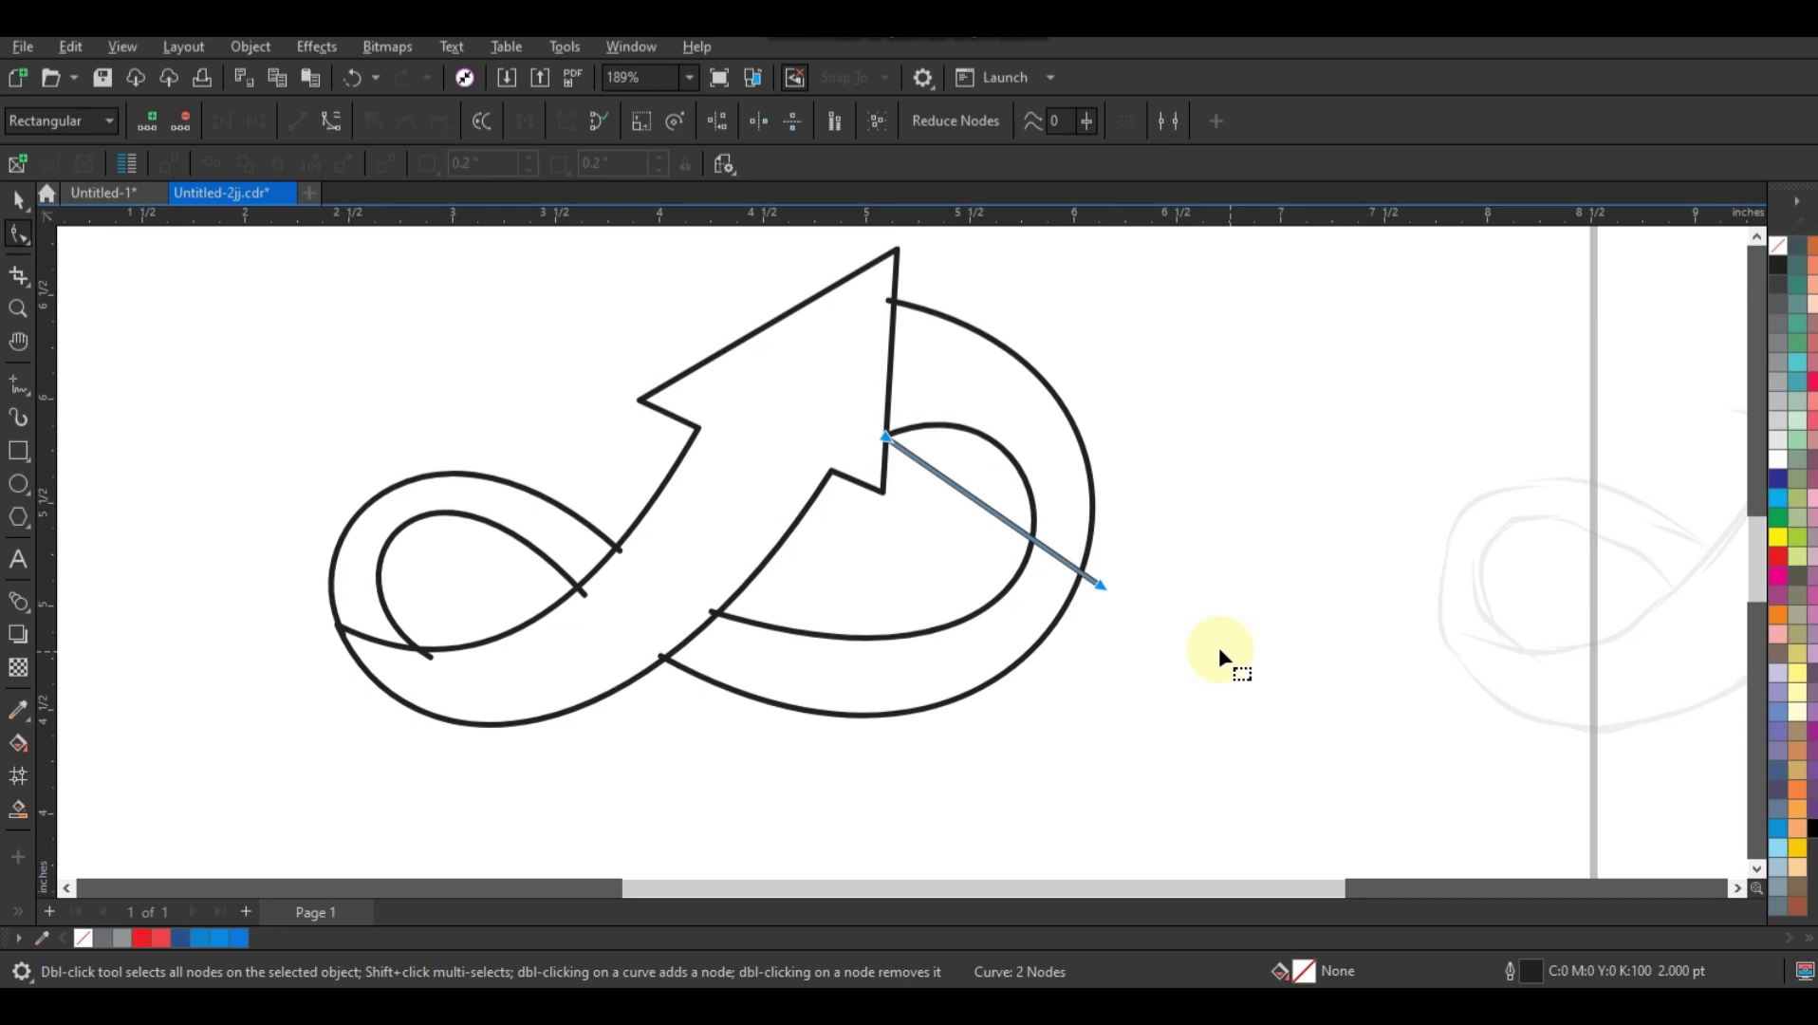
{"action": "left_click", "coordinate": [331, 120]}
{"action": "left_click_drag", "start_coordinate": [957, 486], "coordinate": [972, 397]}
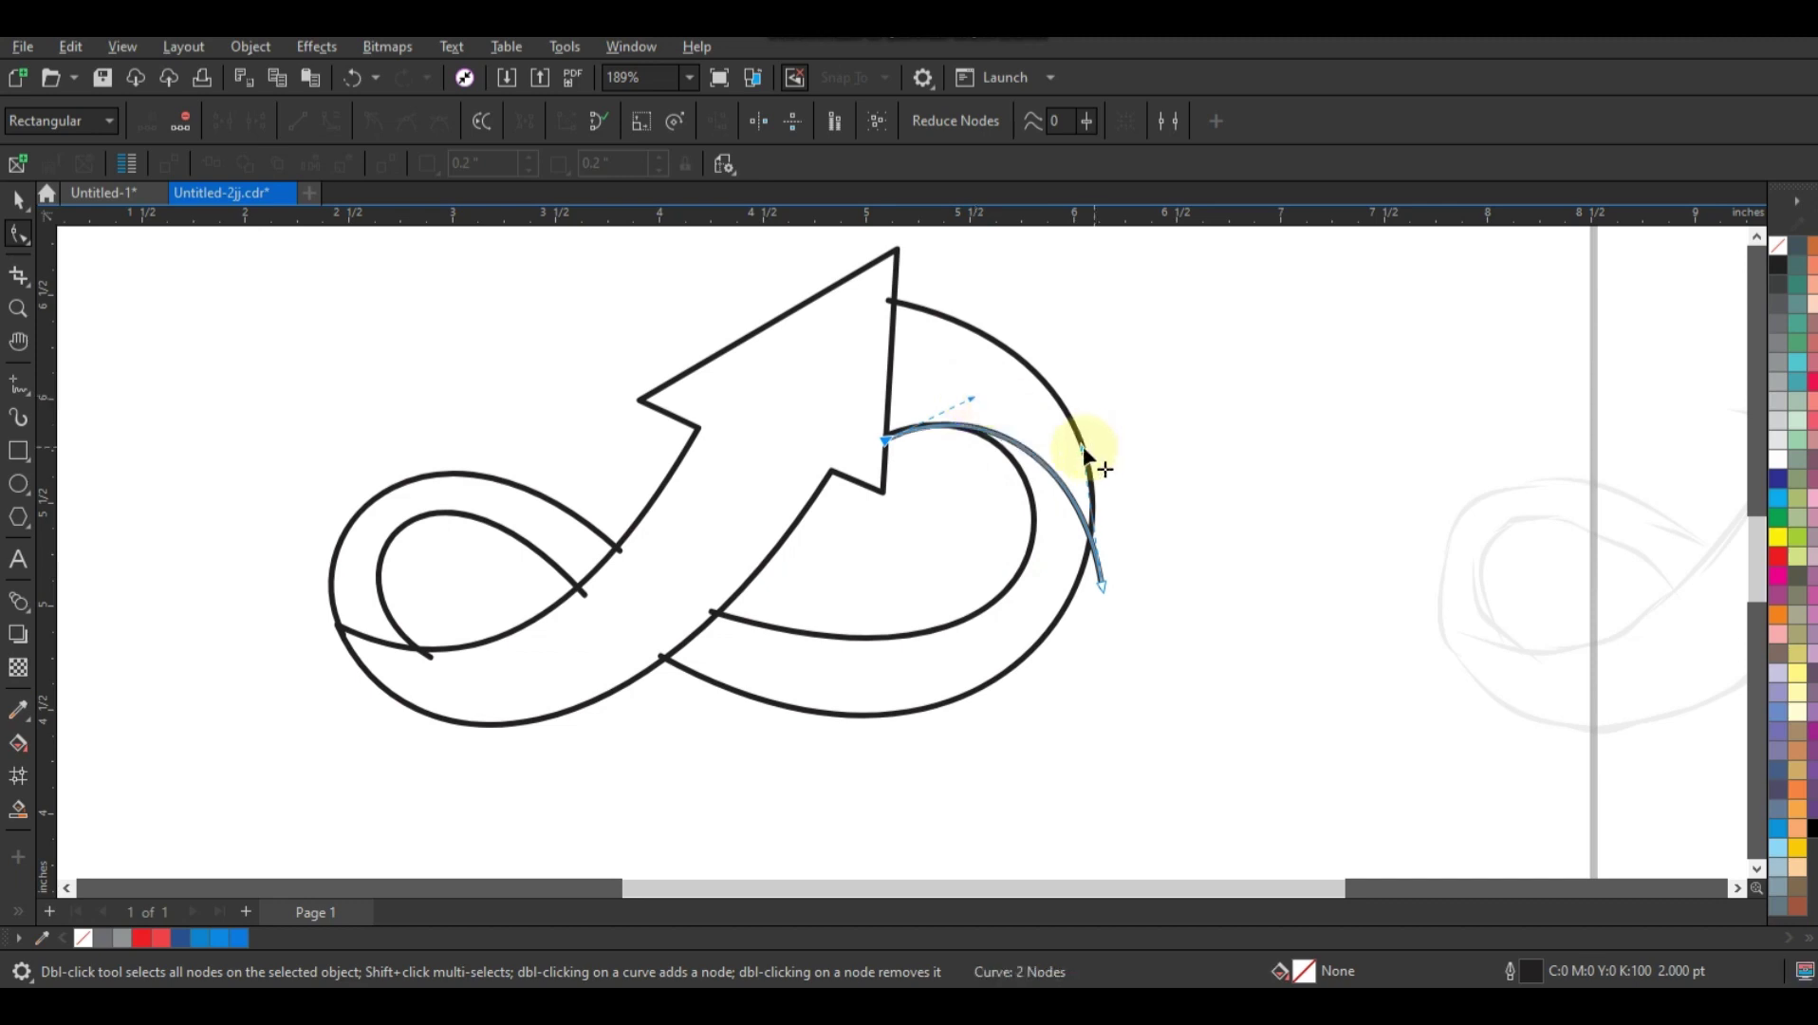
{"action": "left_click_drag", "start_coordinate": [1084, 446], "coordinate": [1094, 436]}
{"action": "left_click_drag", "start_coordinate": [1100, 586], "coordinate": [1083, 598]}
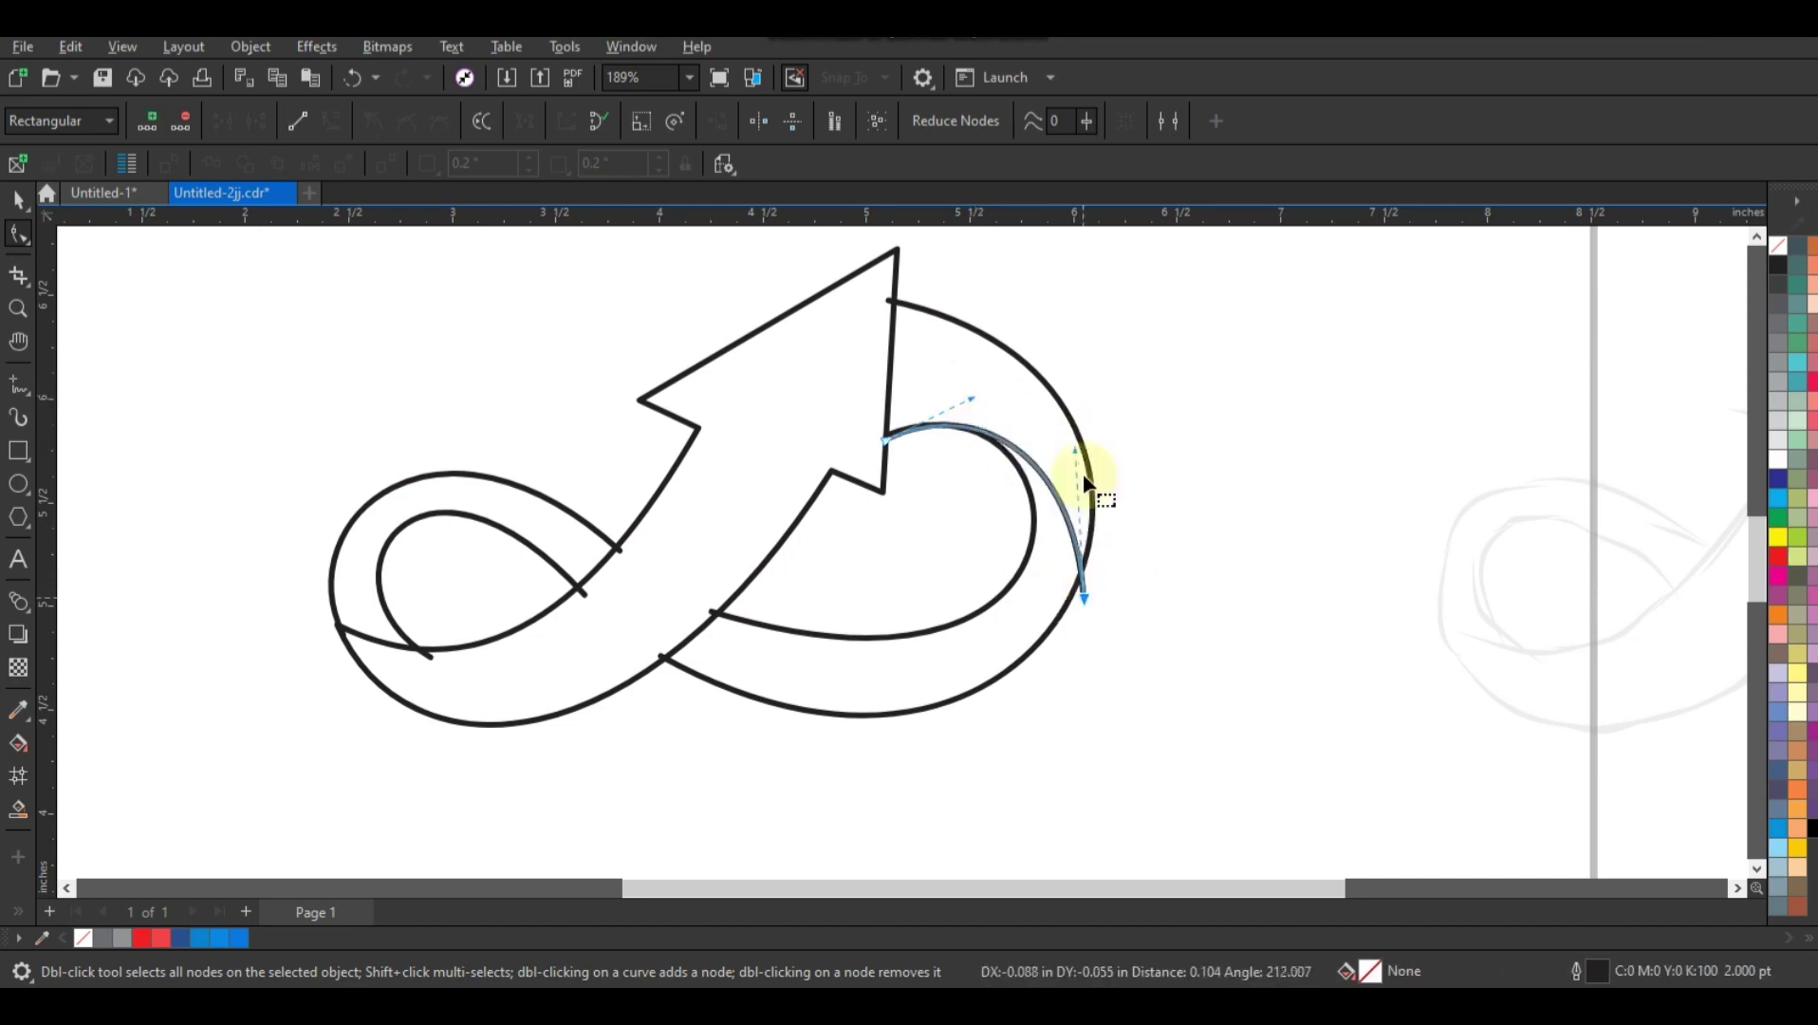
{"action": "left_click_drag", "start_coordinate": [1085, 482], "coordinate": [1099, 441]}
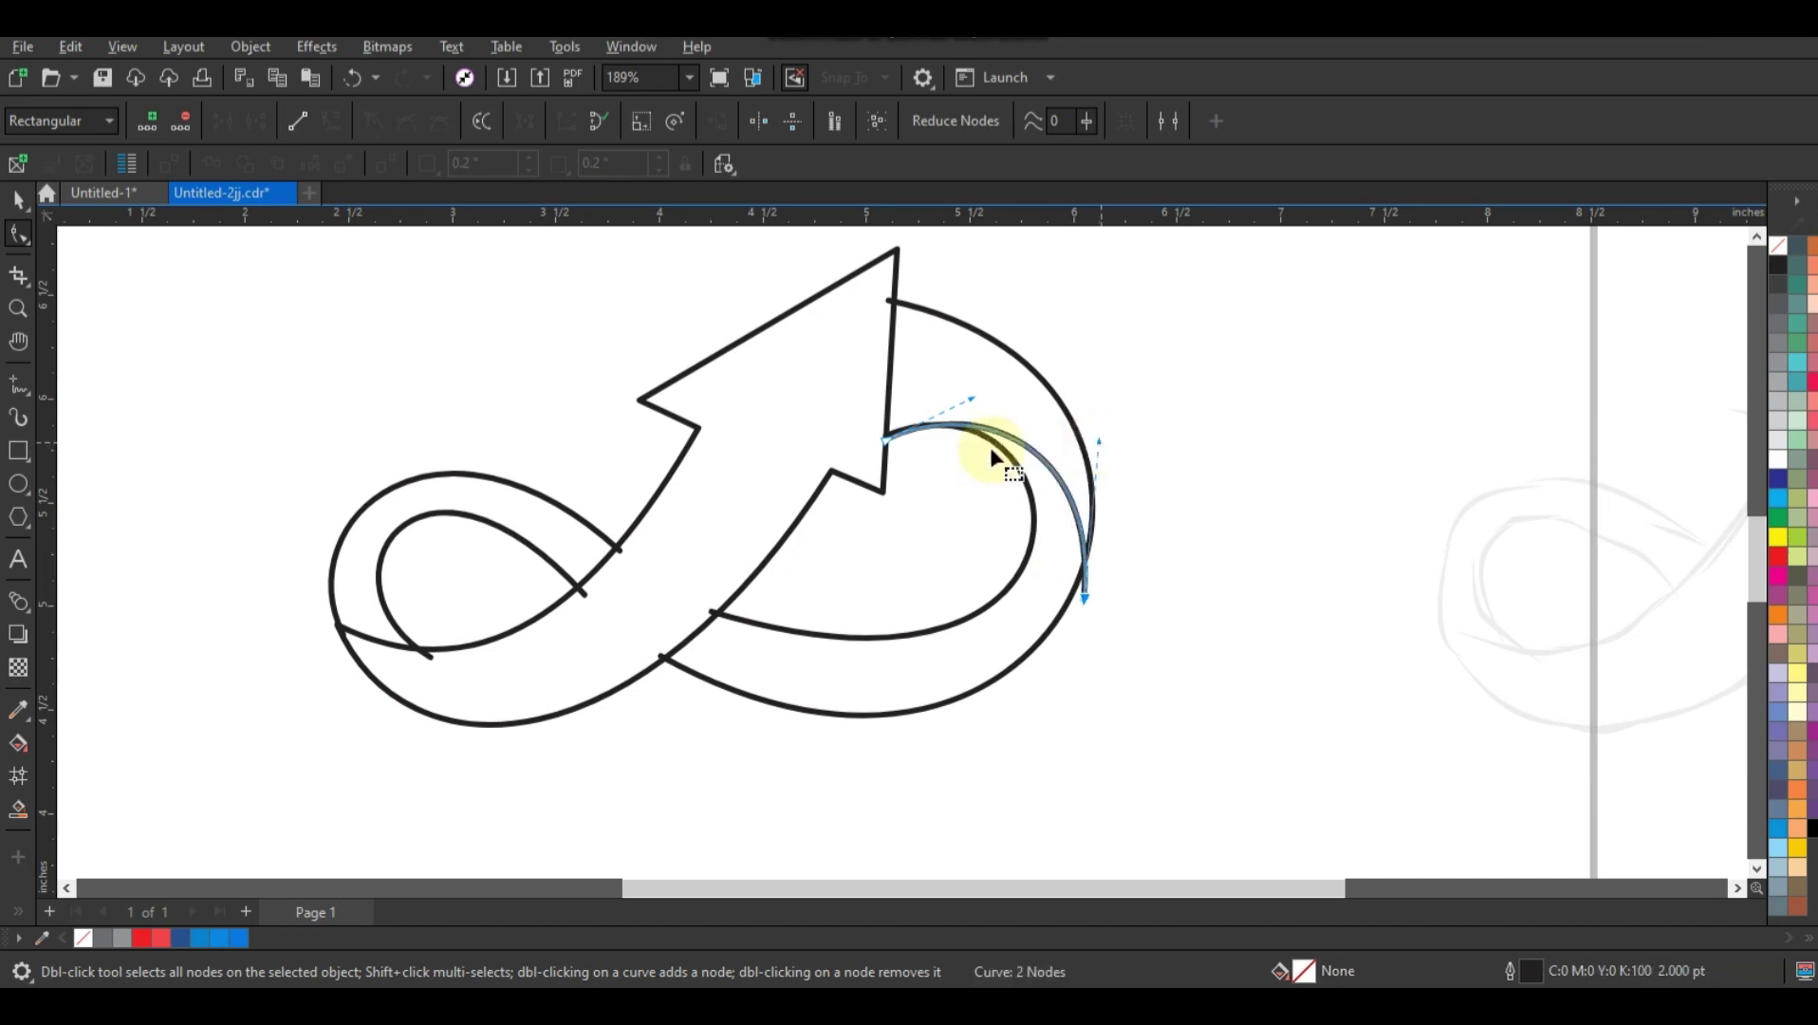
Step: Draw a straight line from the inner left loop's lower end up to just above the outer left loop
{"action": "left_click", "coordinate": [19, 385]}
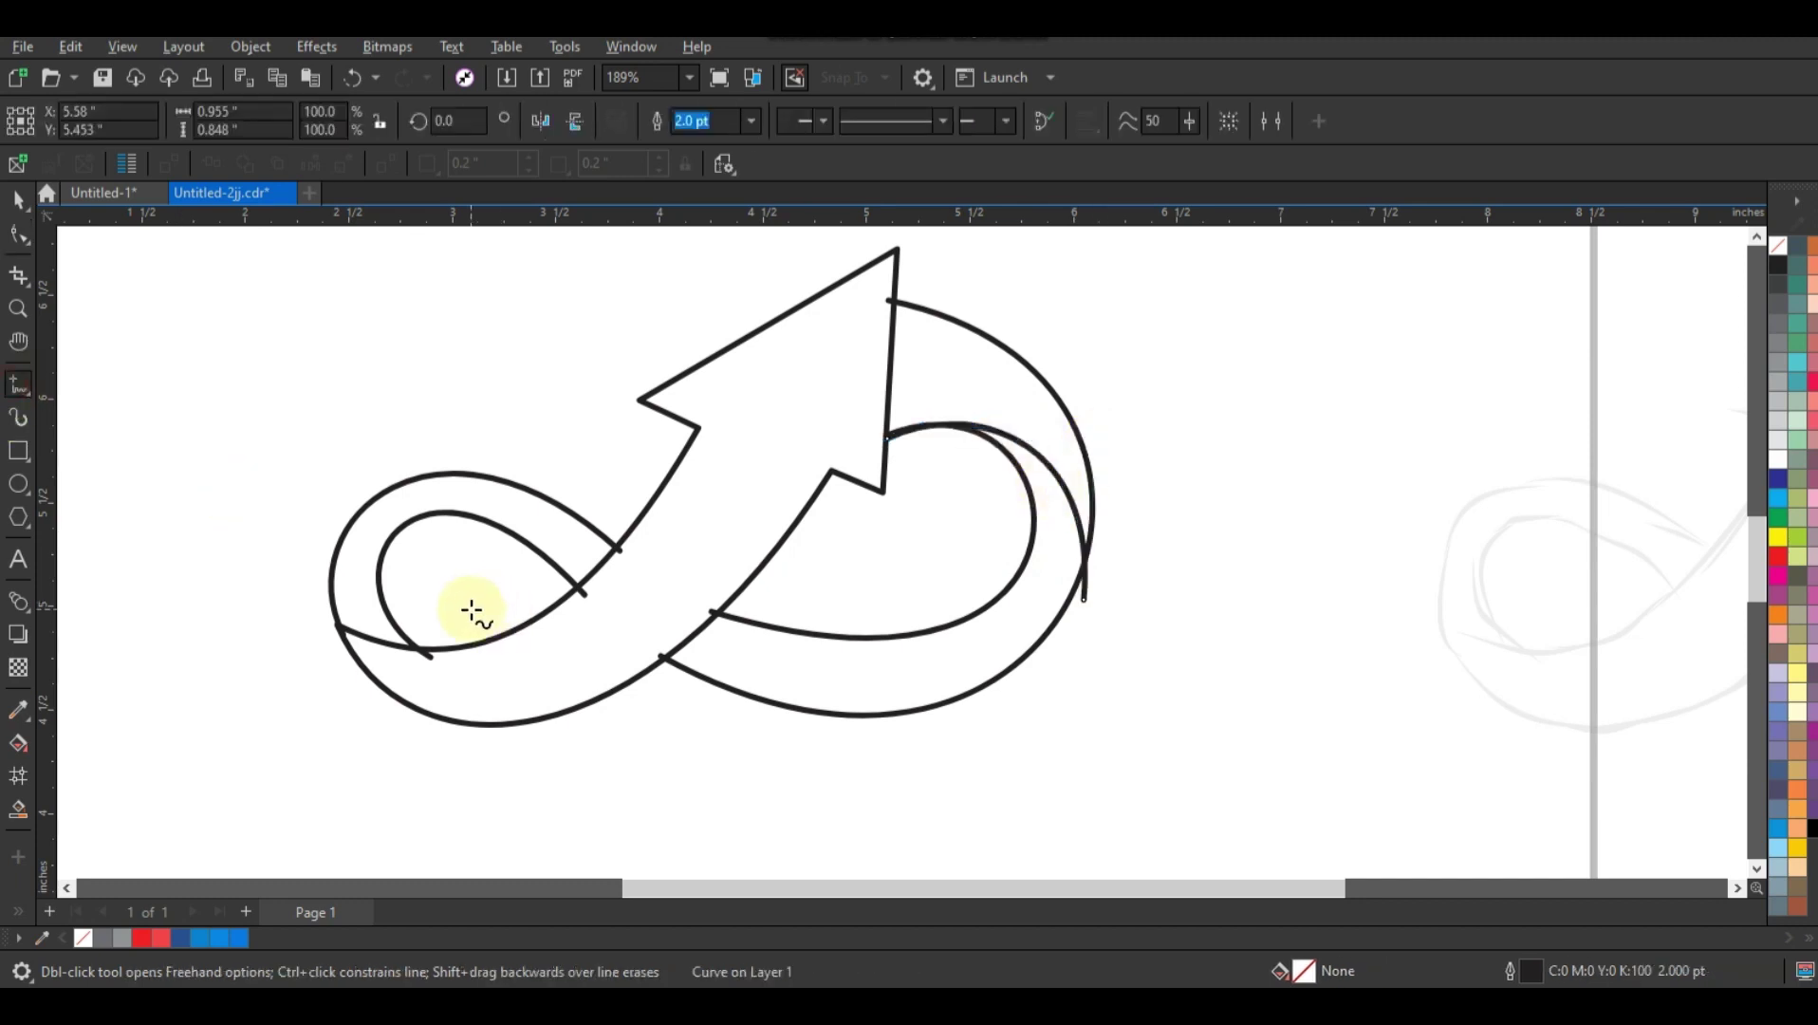
{"action": "left_click", "coordinate": [423, 653]}
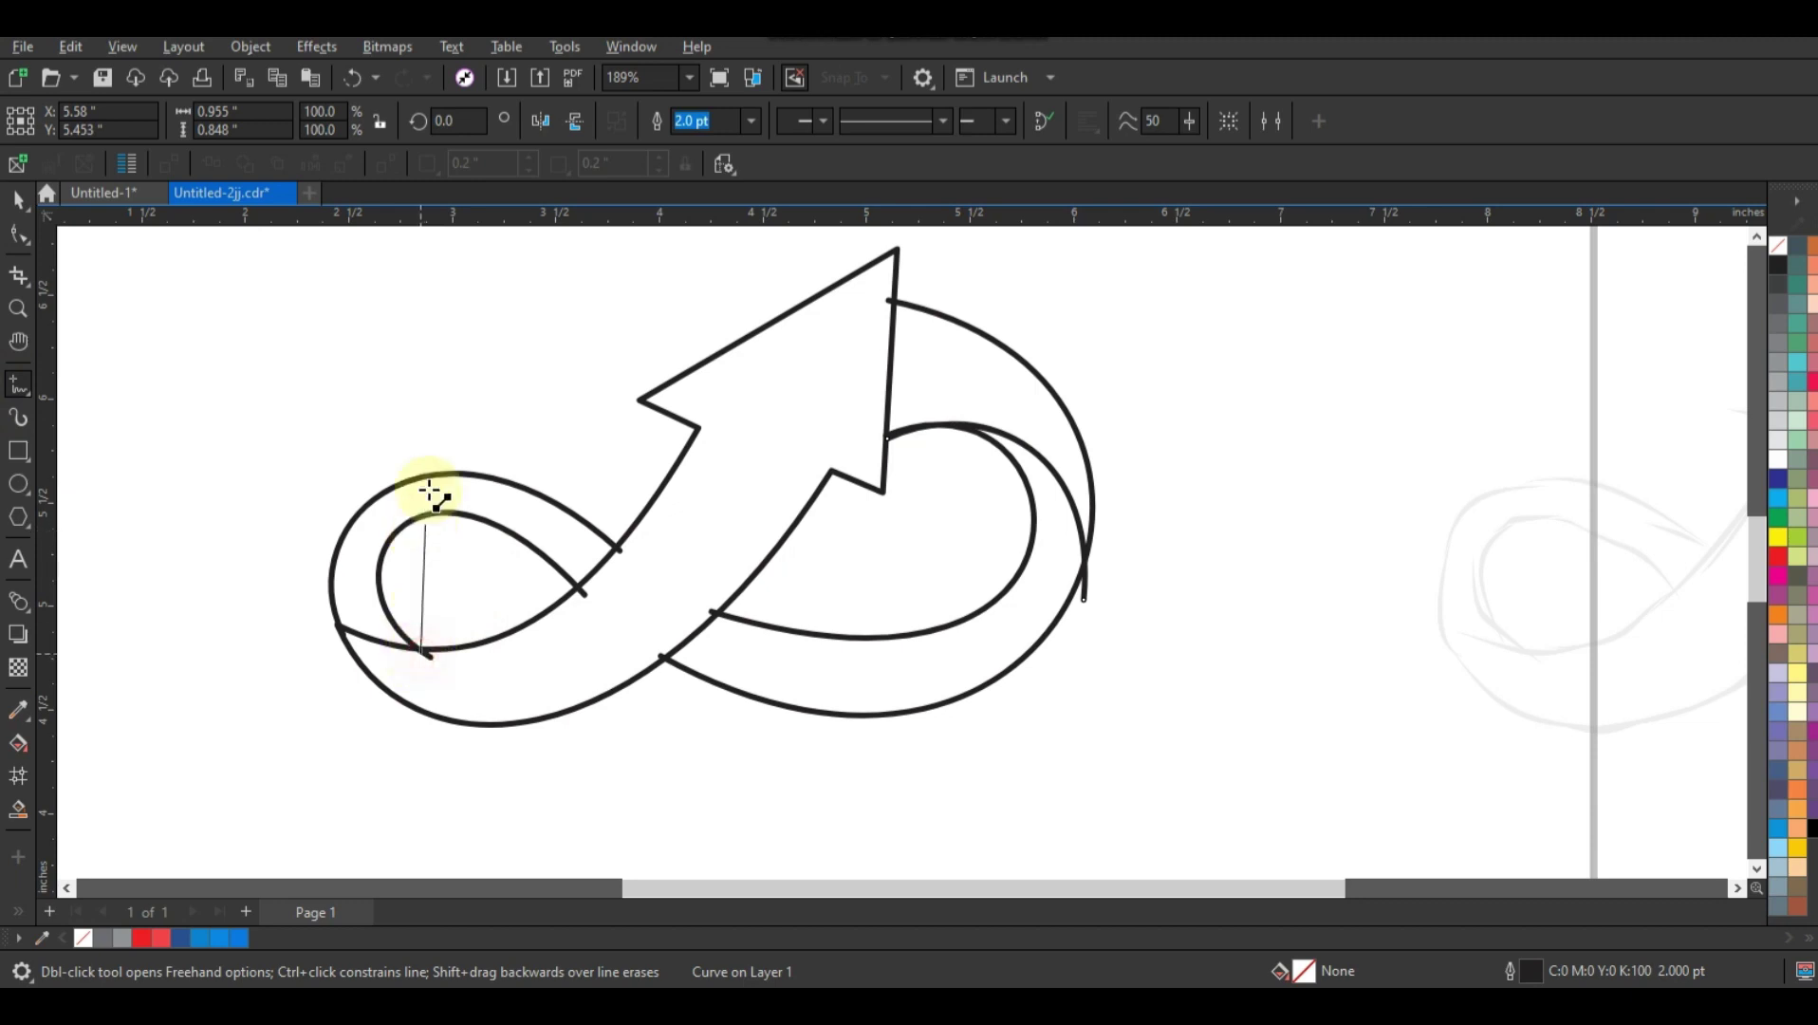
{"action": "left_click", "coordinate": [428, 465]}
Step: Bend the new left loop line along the inner loop's left side, extending its upper end past the outer loop as a fold edge
{"action": "left_click", "coordinate": [17, 234]}
{"action": "left_click_drag", "start_coordinate": [201, 322], "coordinate": [552, 704]}
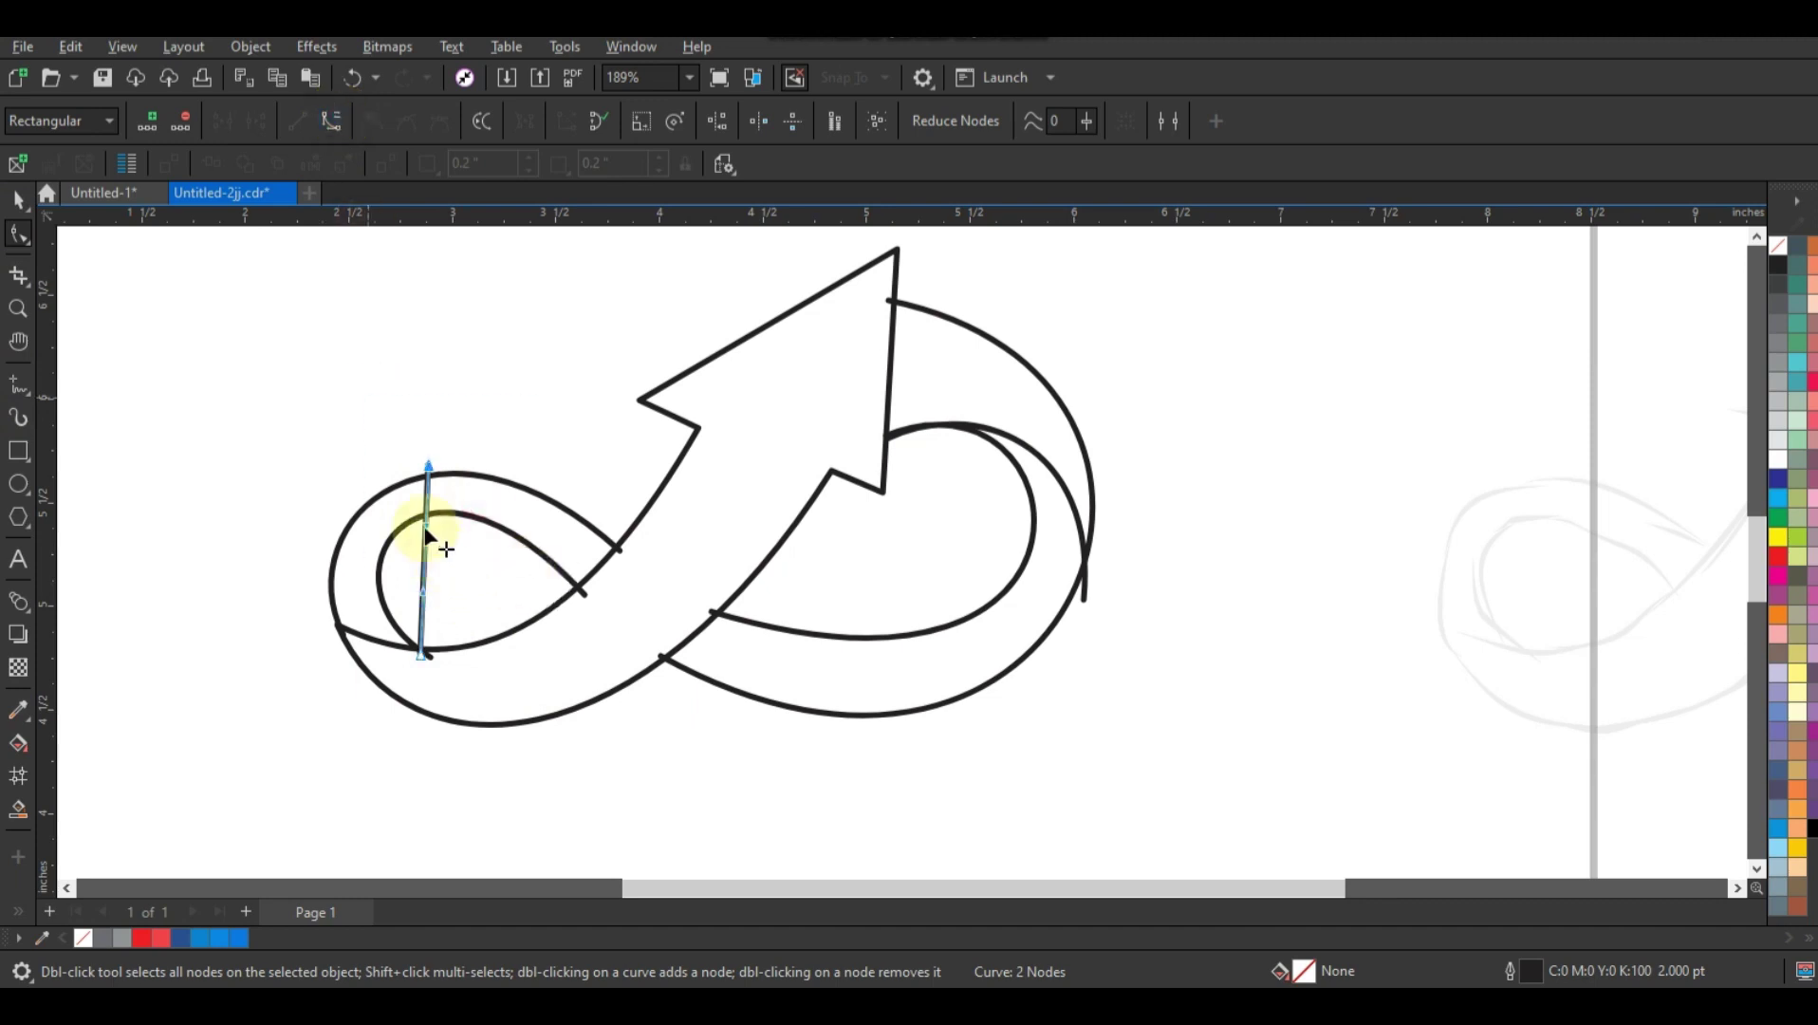
{"action": "left_click_drag", "start_coordinate": [408, 536], "coordinate": [350, 596]}
{"action": "left_click_drag", "start_coordinate": [424, 466], "coordinate": [484, 464]}
{"action": "left_click_drag", "start_coordinate": [397, 505], "coordinate": [376, 510]}
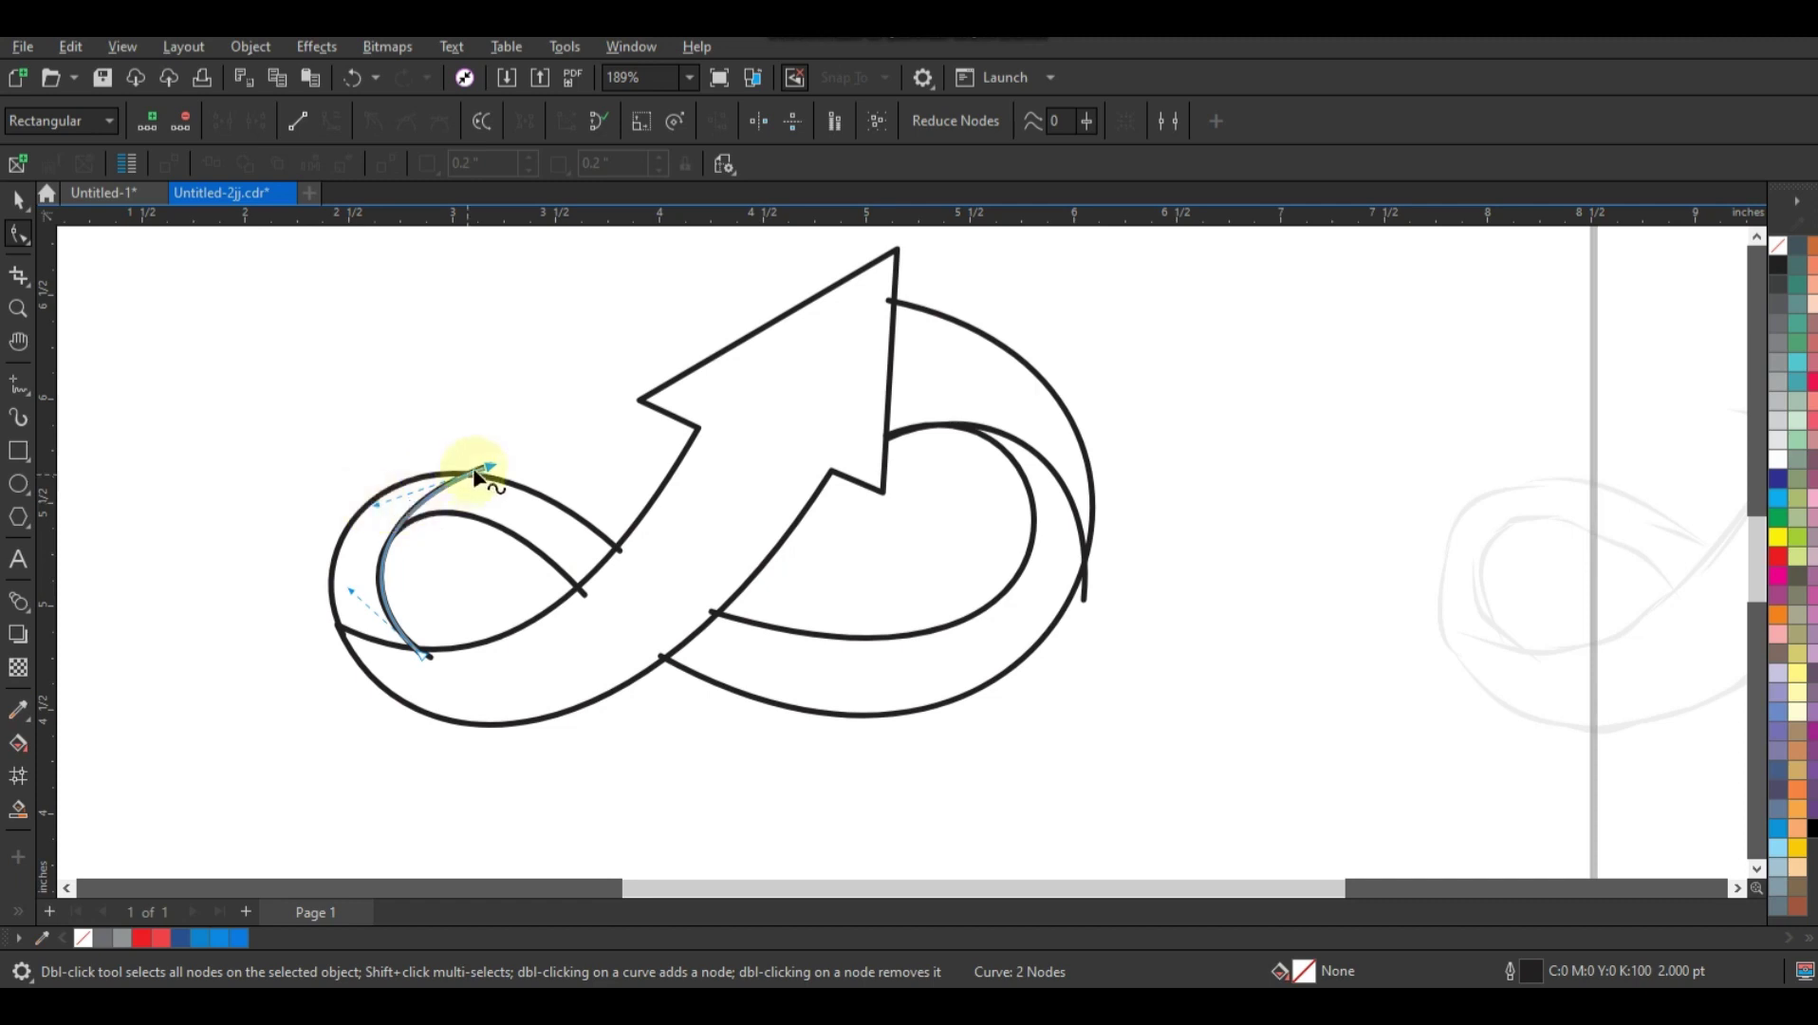
{"action": "left_click_drag", "start_coordinate": [487, 467], "coordinate": [517, 469]}
{"action": "left_click_drag", "start_coordinate": [405, 513], "coordinate": [369, 489]}
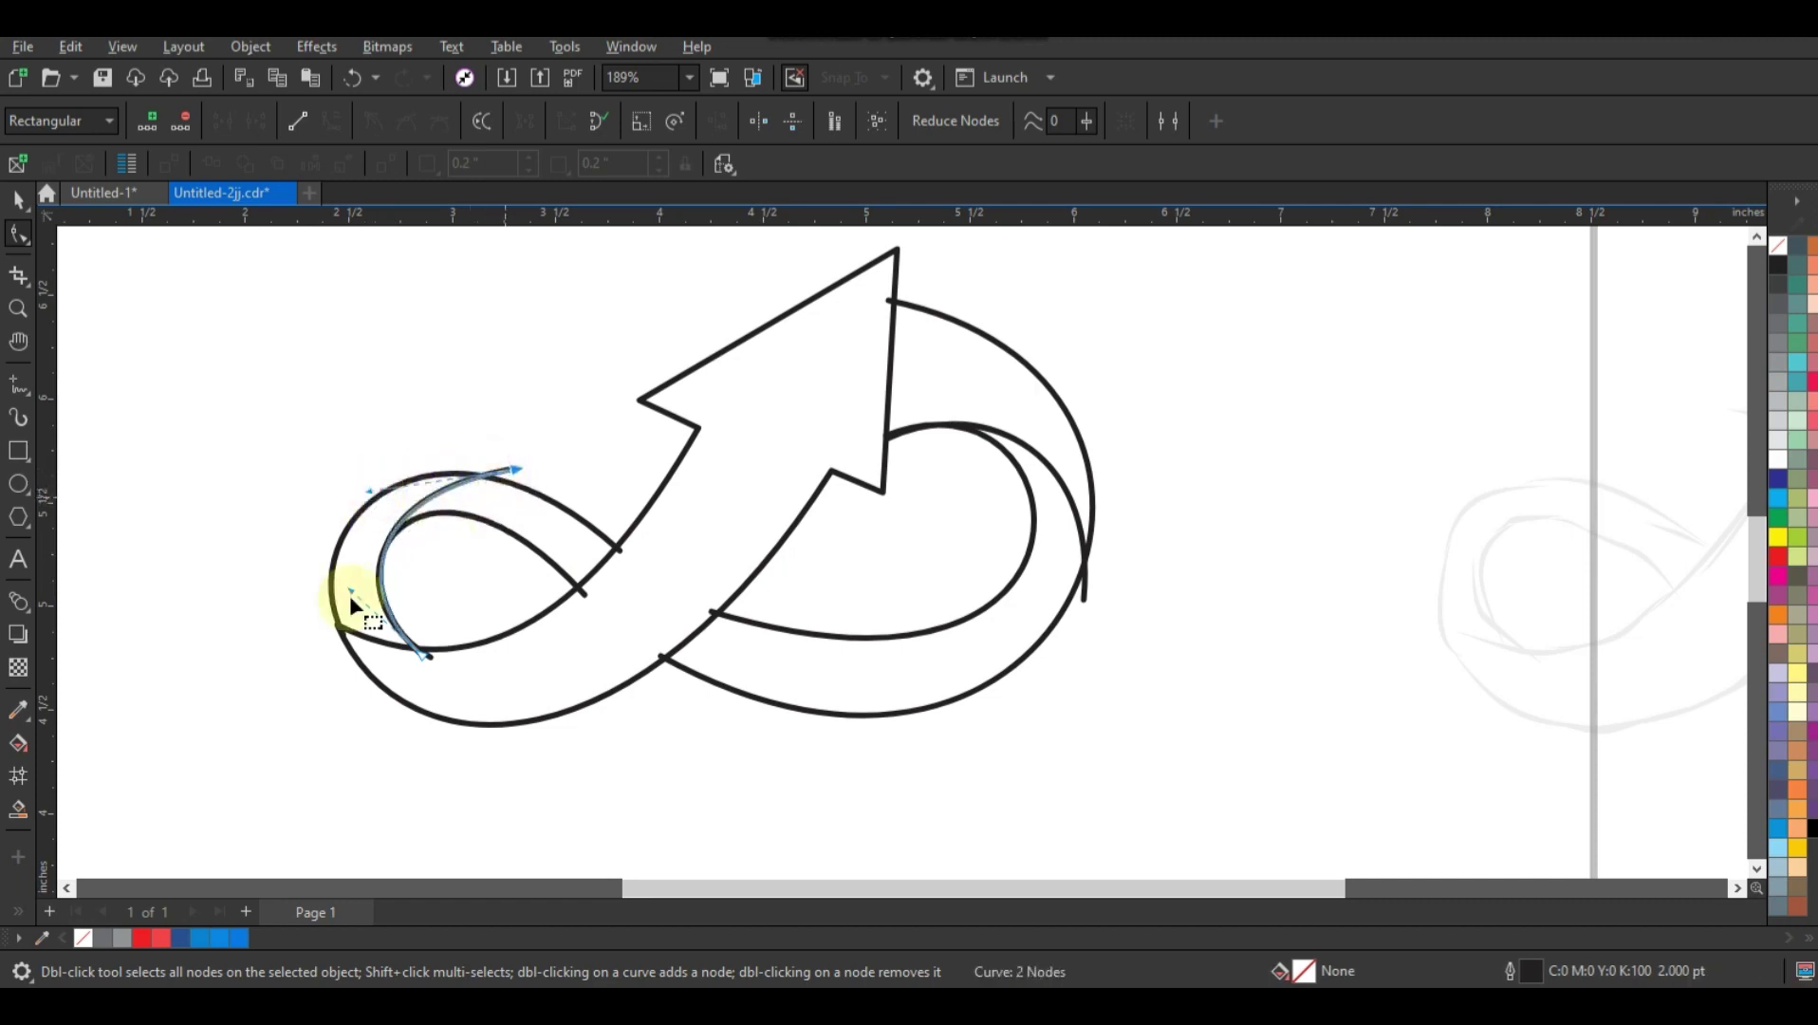
{"action": "left_click_drag", "start_coordinate": [349, 592], "coordinate": [345, 593]}
{"action": "left_click", "coordinate": [18, 199]}
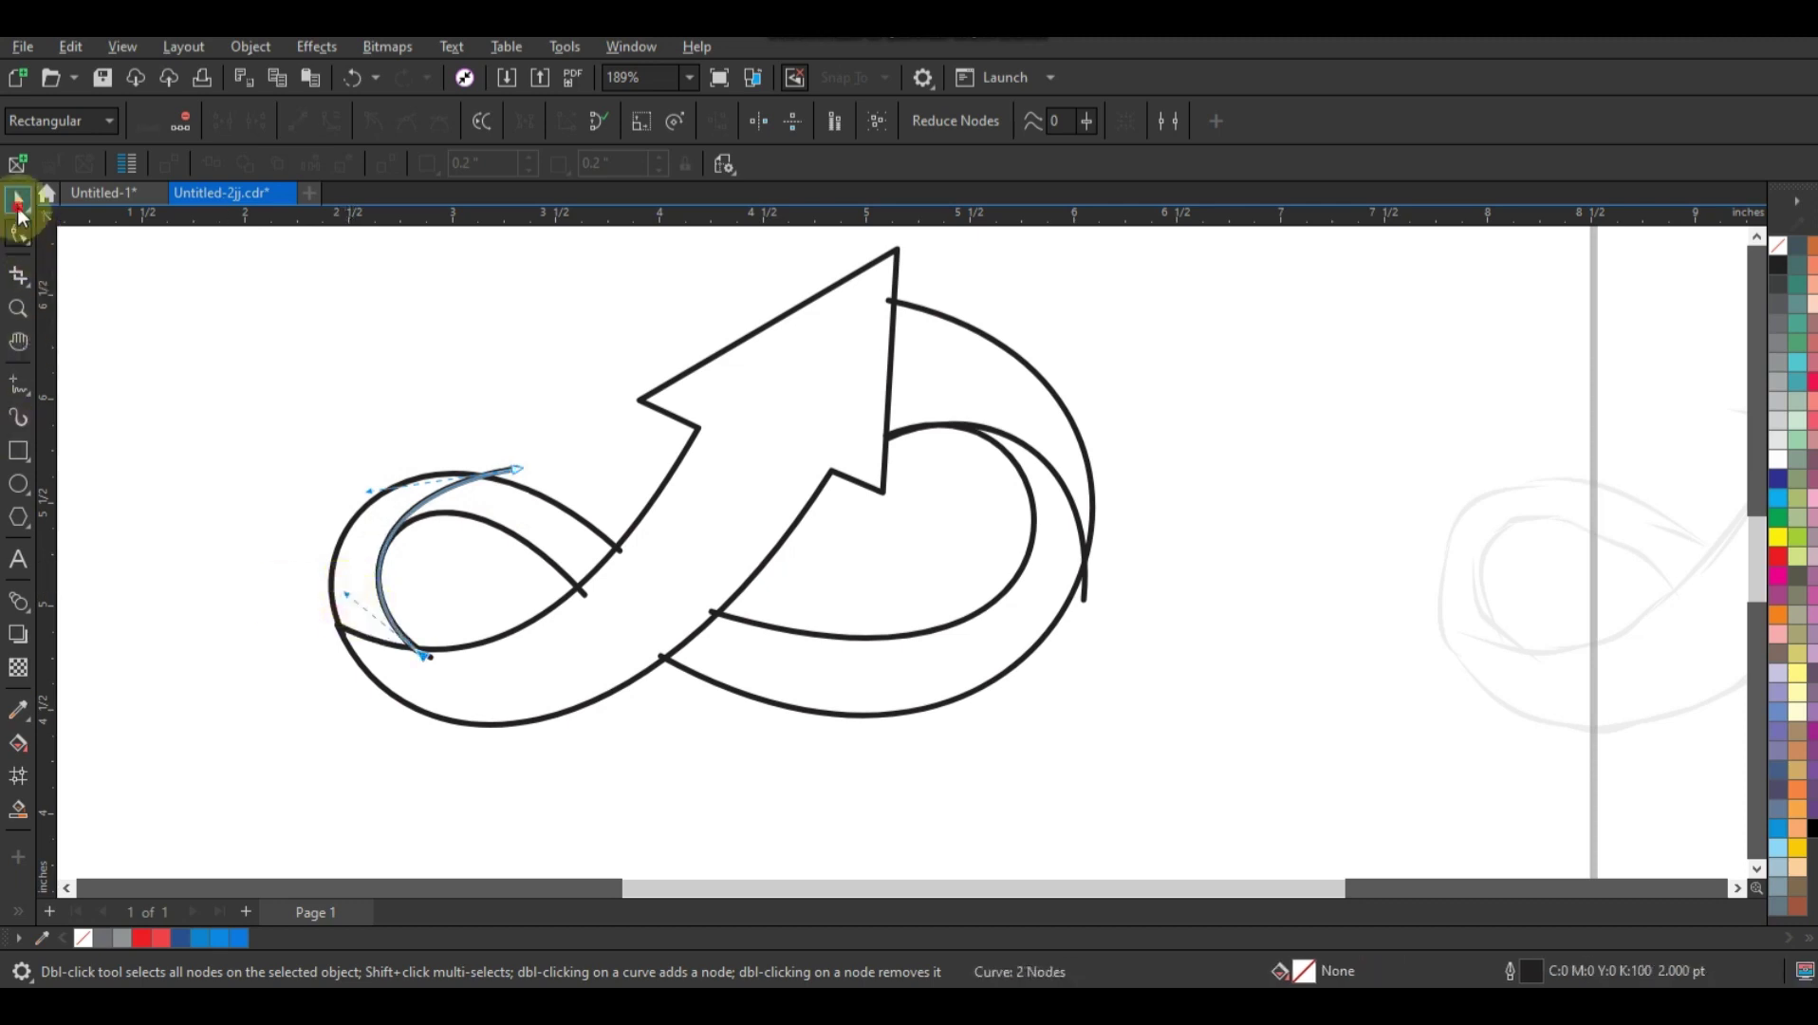
{"action": "left_click", "coordinate": [175, 365]}
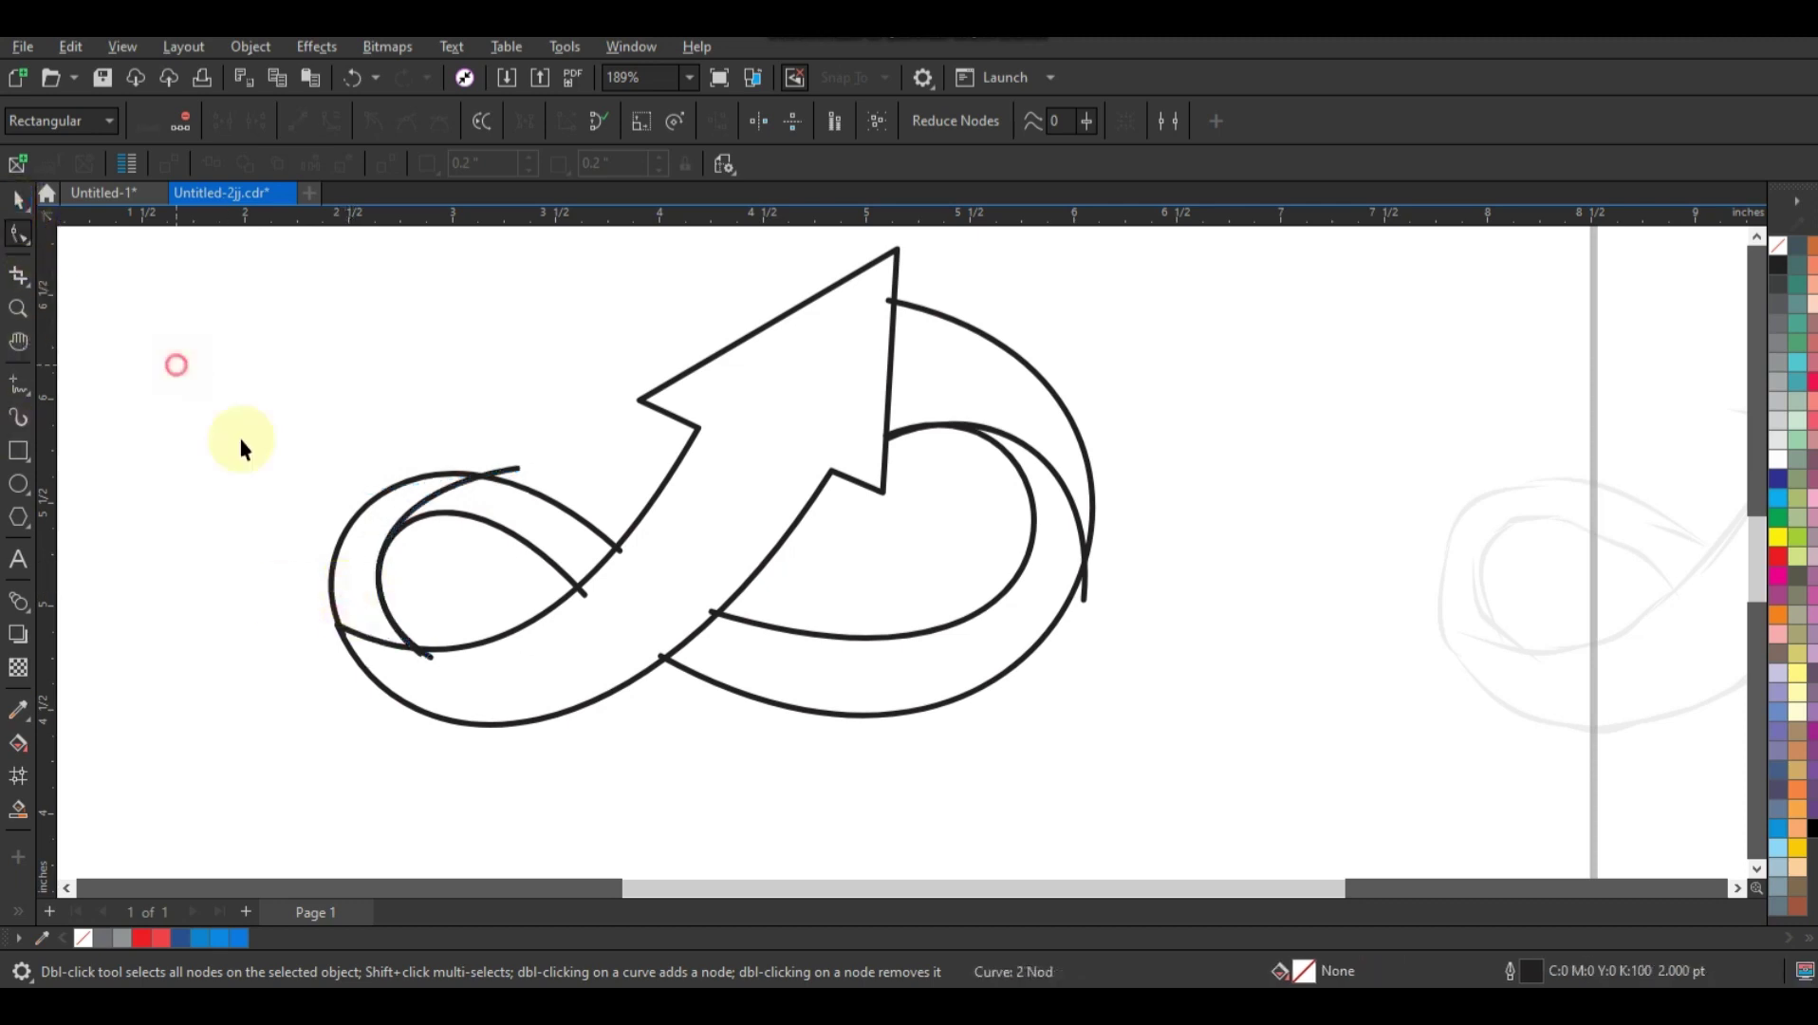
Step: Create a filled shape from the enclosed arrow body with Smart Fill and color it red (#F11E25)
{"action": "left_click", "coordinate": [27, 805]}
{"action": "left_click", "coordinate": [471, 681]}
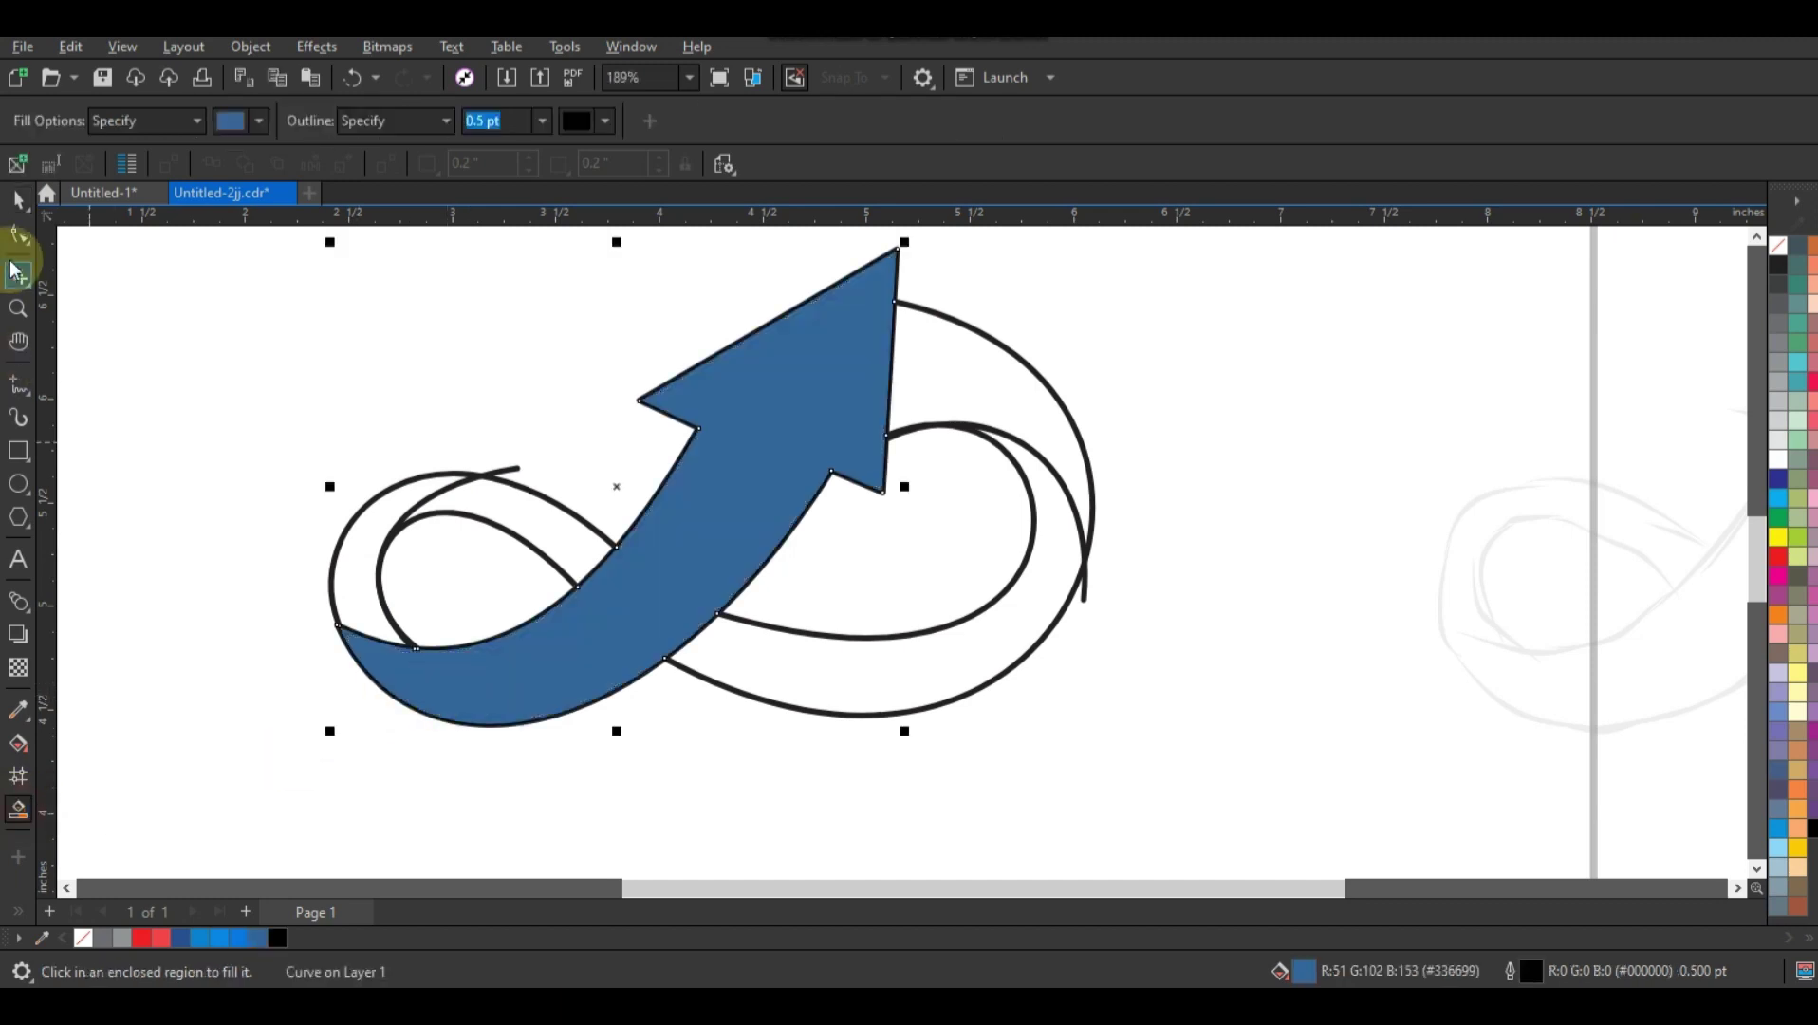
{"action": "left_click", "coordinate": [19, 194]}
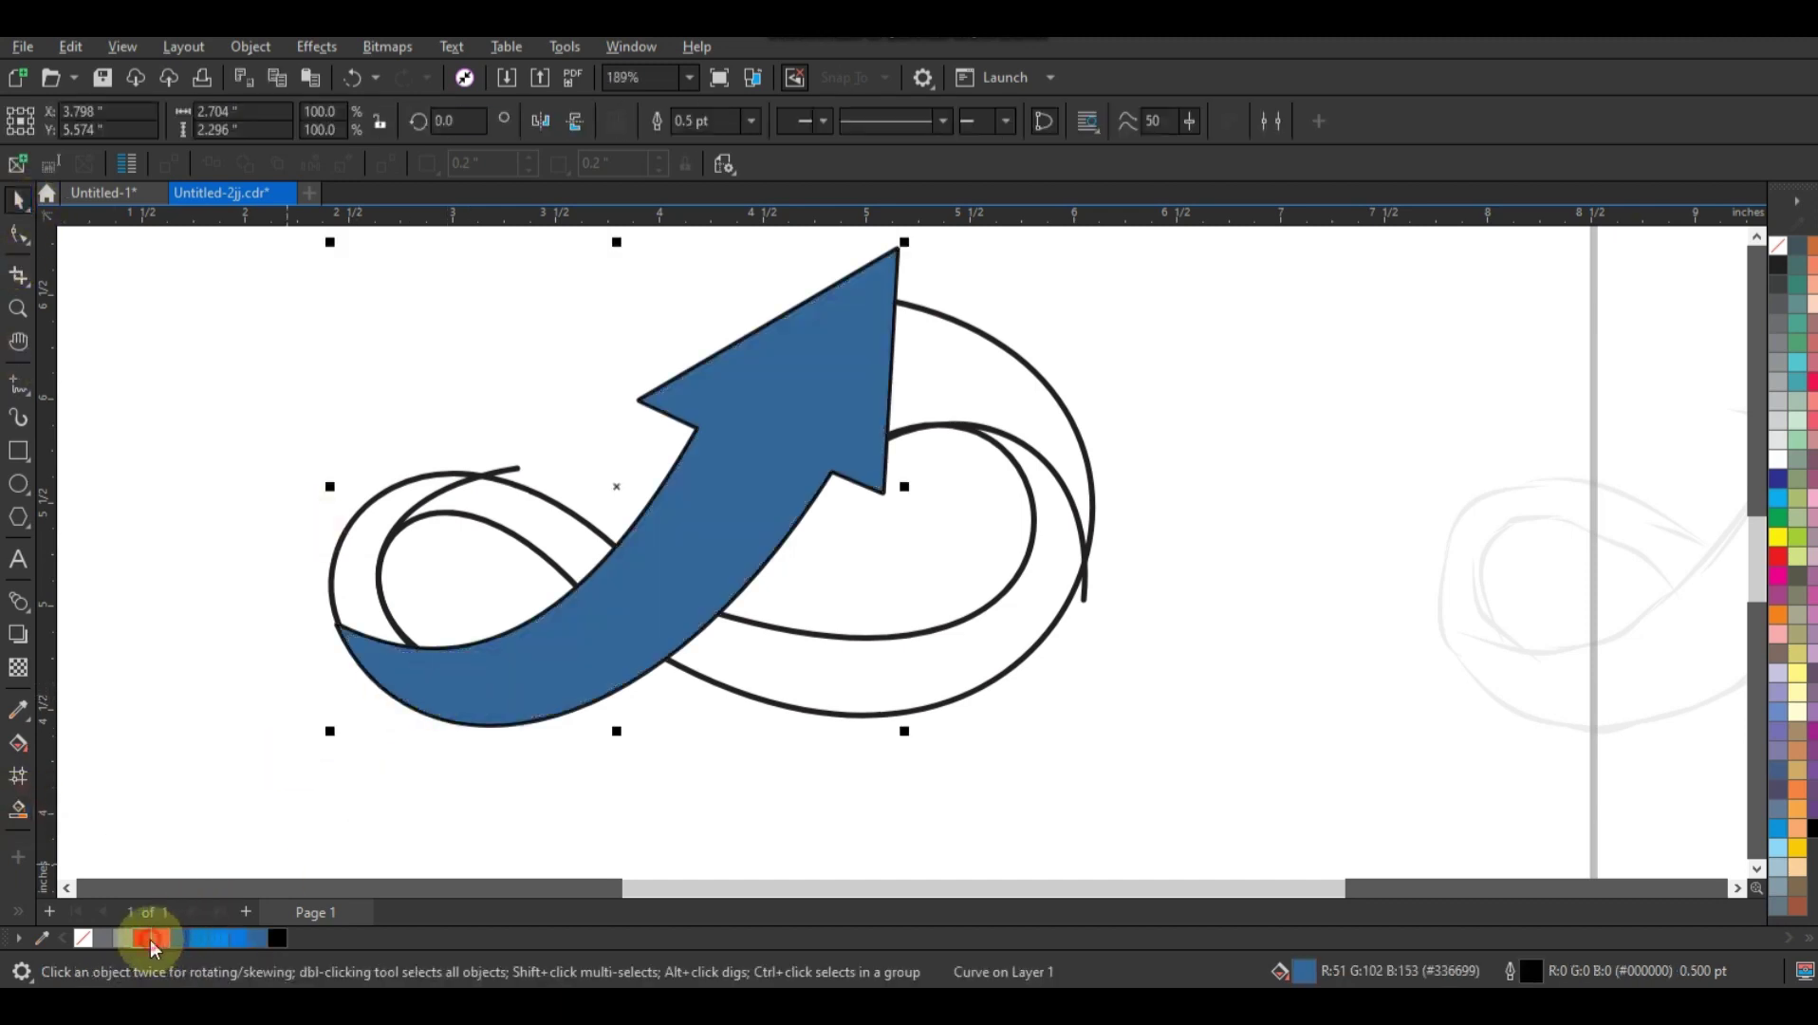
{"action": "left_click", "coordinate": [152, 941]}
Step: Apply a linear fountain fill to the arrow body, running from red in the tail to the lighter palette red in the arrowhead
{"action": "left_click", "coordinate": [18, 743]}
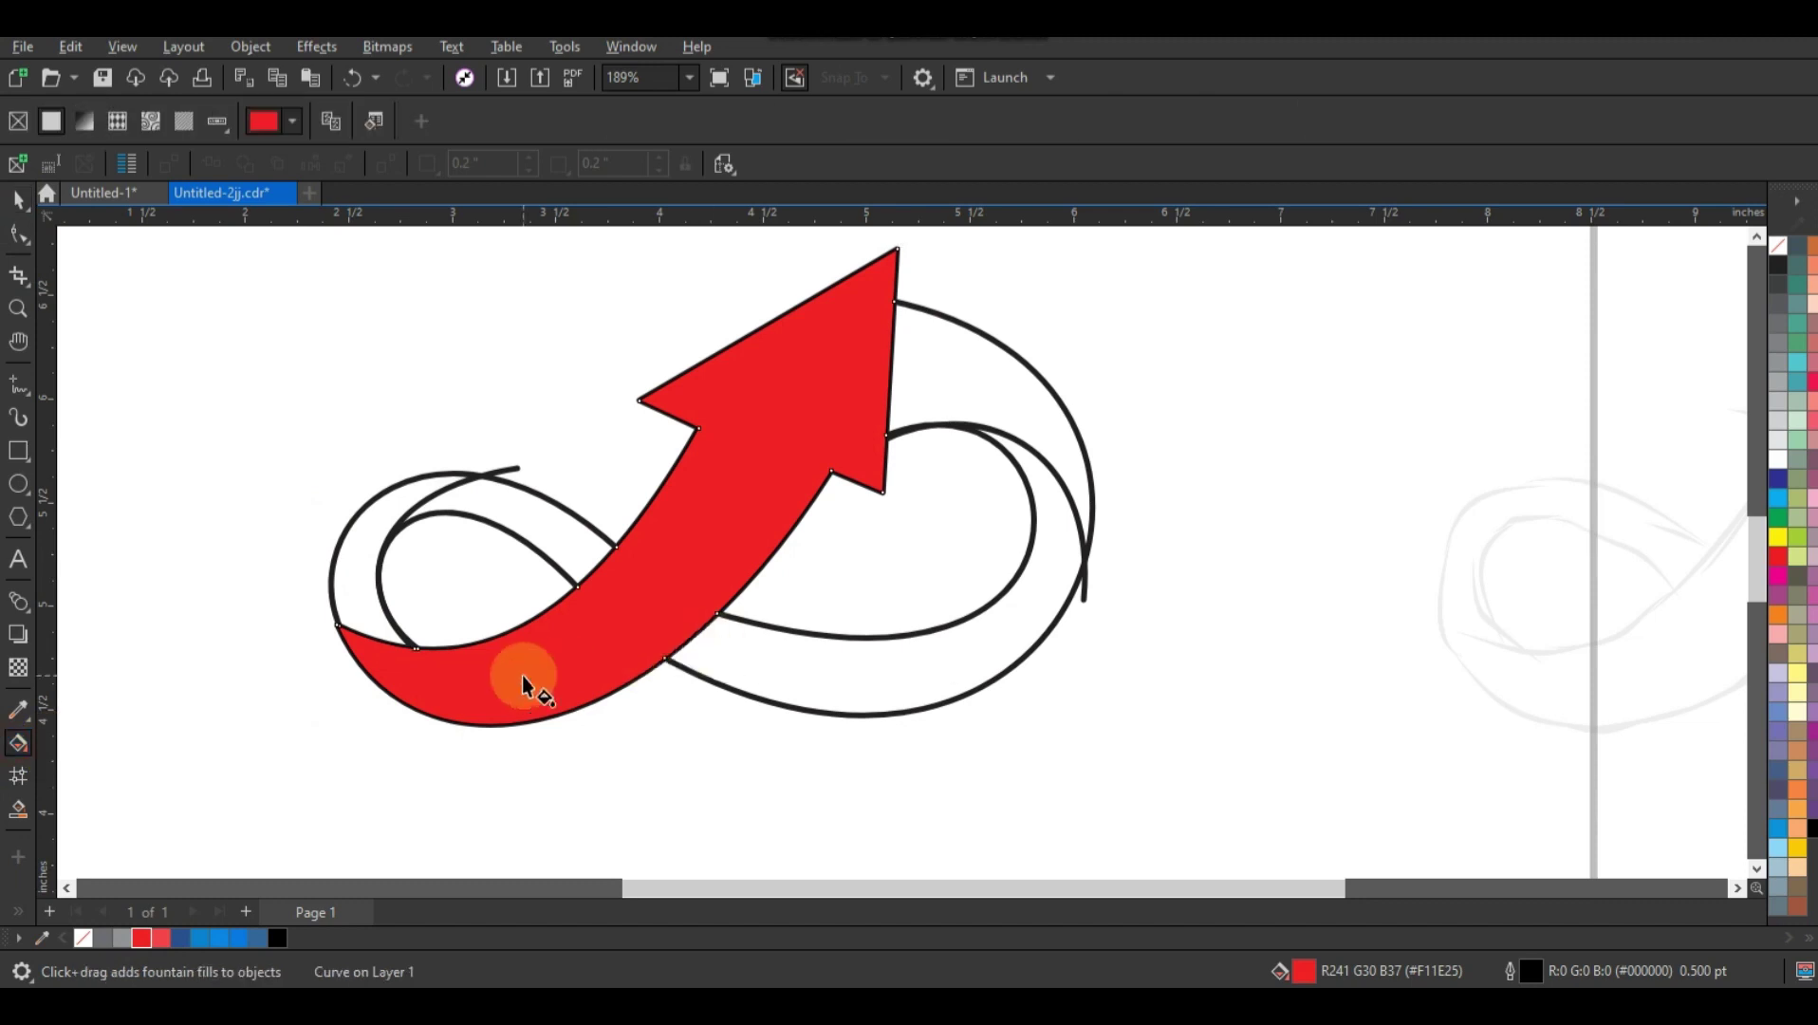
{"action": "left_click_drag", "start_coordinate": [523, 679], "coordinate": [791, 443]}
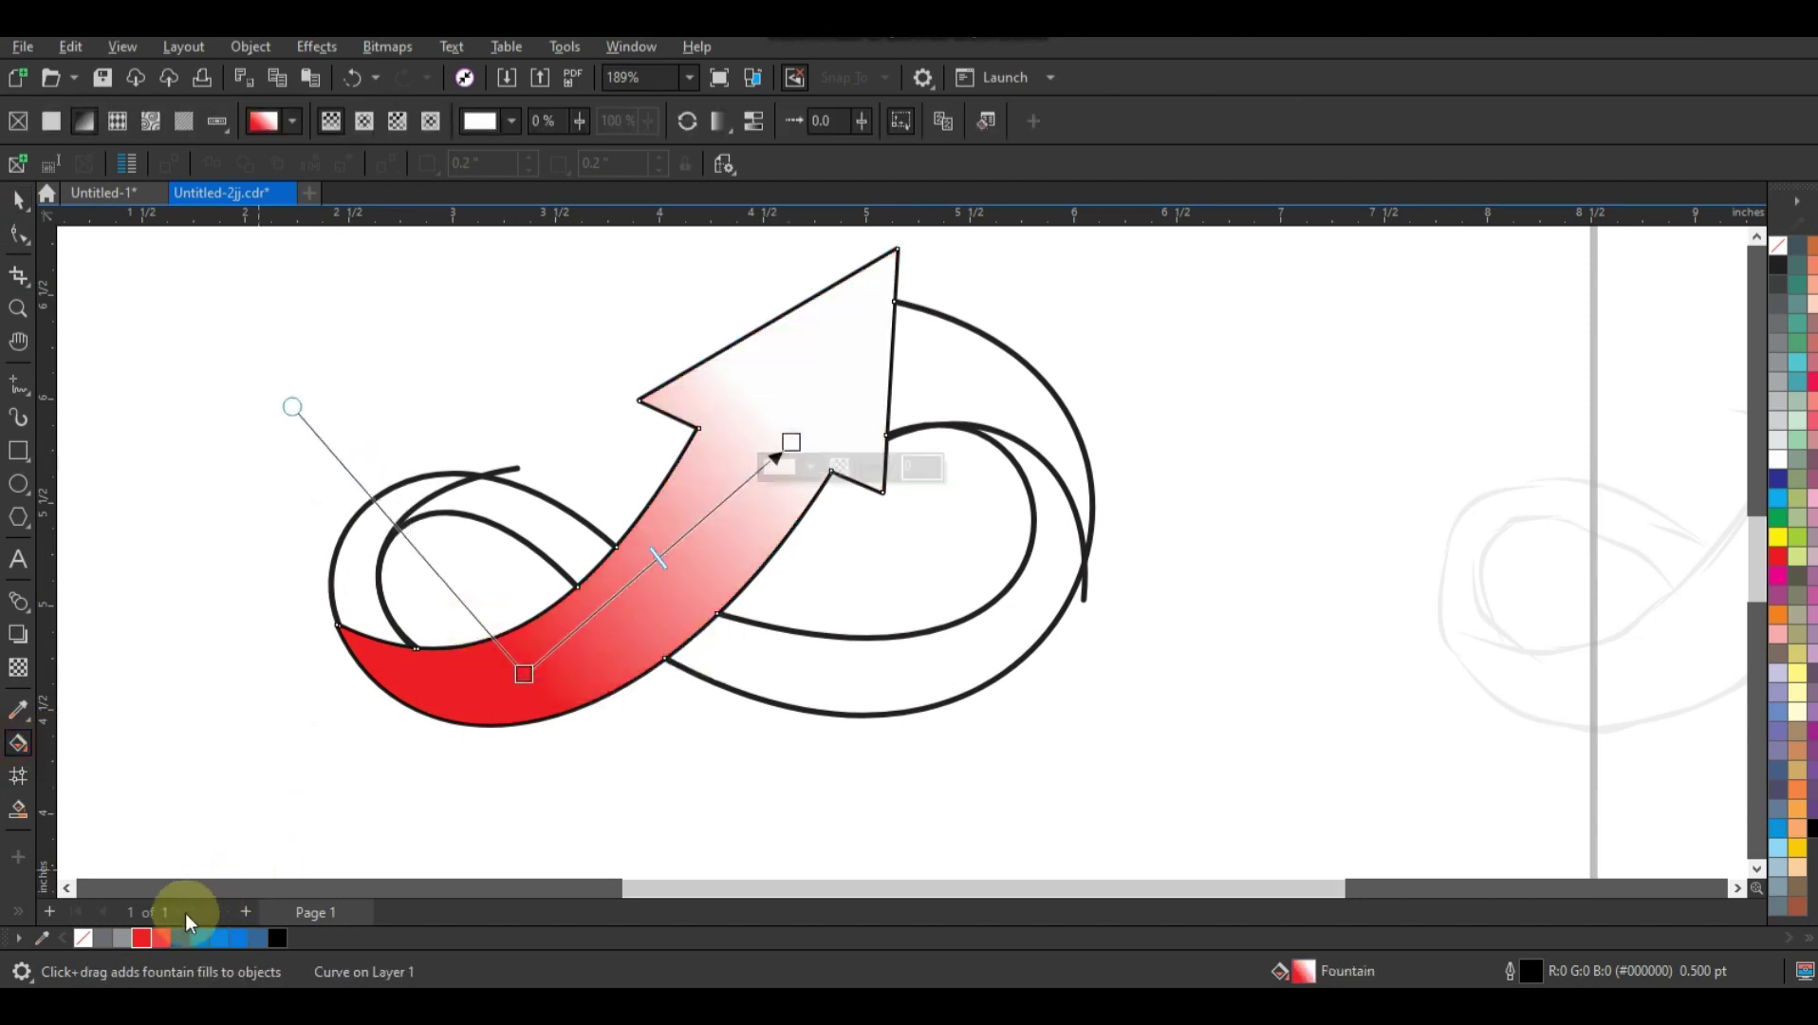
{"action": "left_click_drag", "start_coordinate": [164, 940], "coordinate": [792, 440]}
{"action": "left_click_drag", "start_coordinate": [792, 442], "coordinate": [805, 411]}
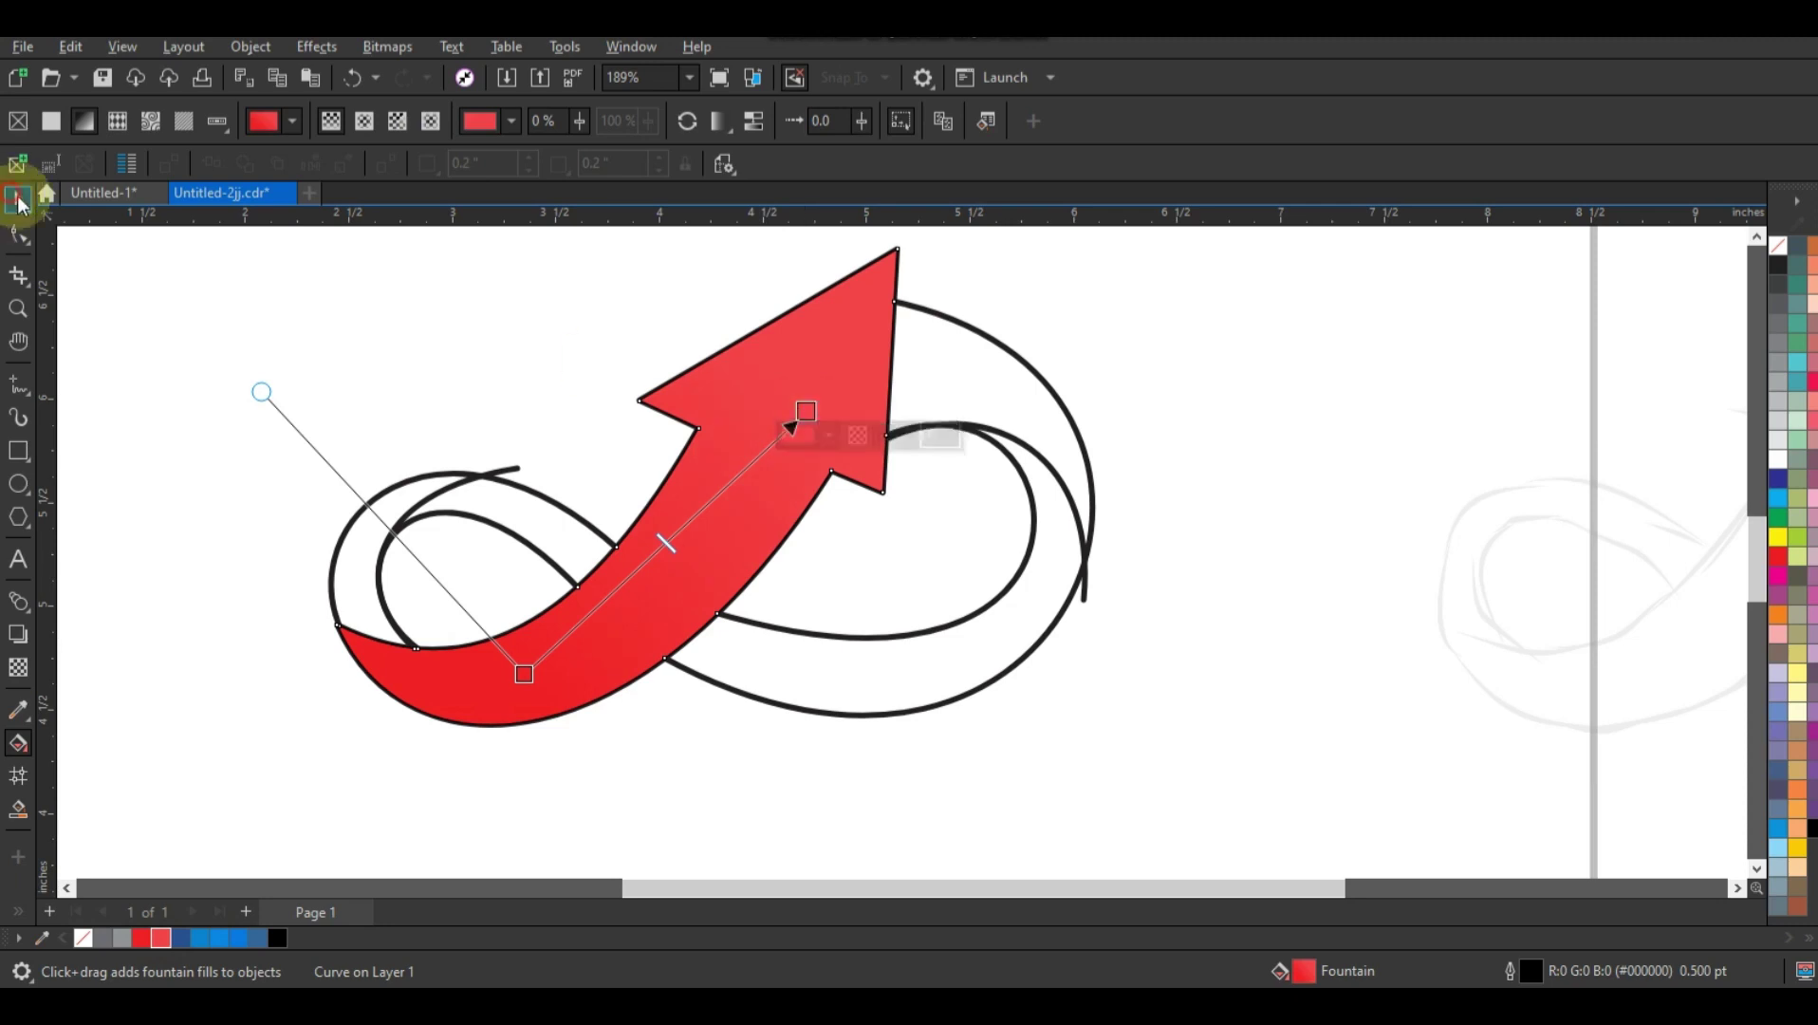
{"action": "left_click", "coordinate": [19, 199]}
{"action": "left_click", "coordinate": [457, 300]}
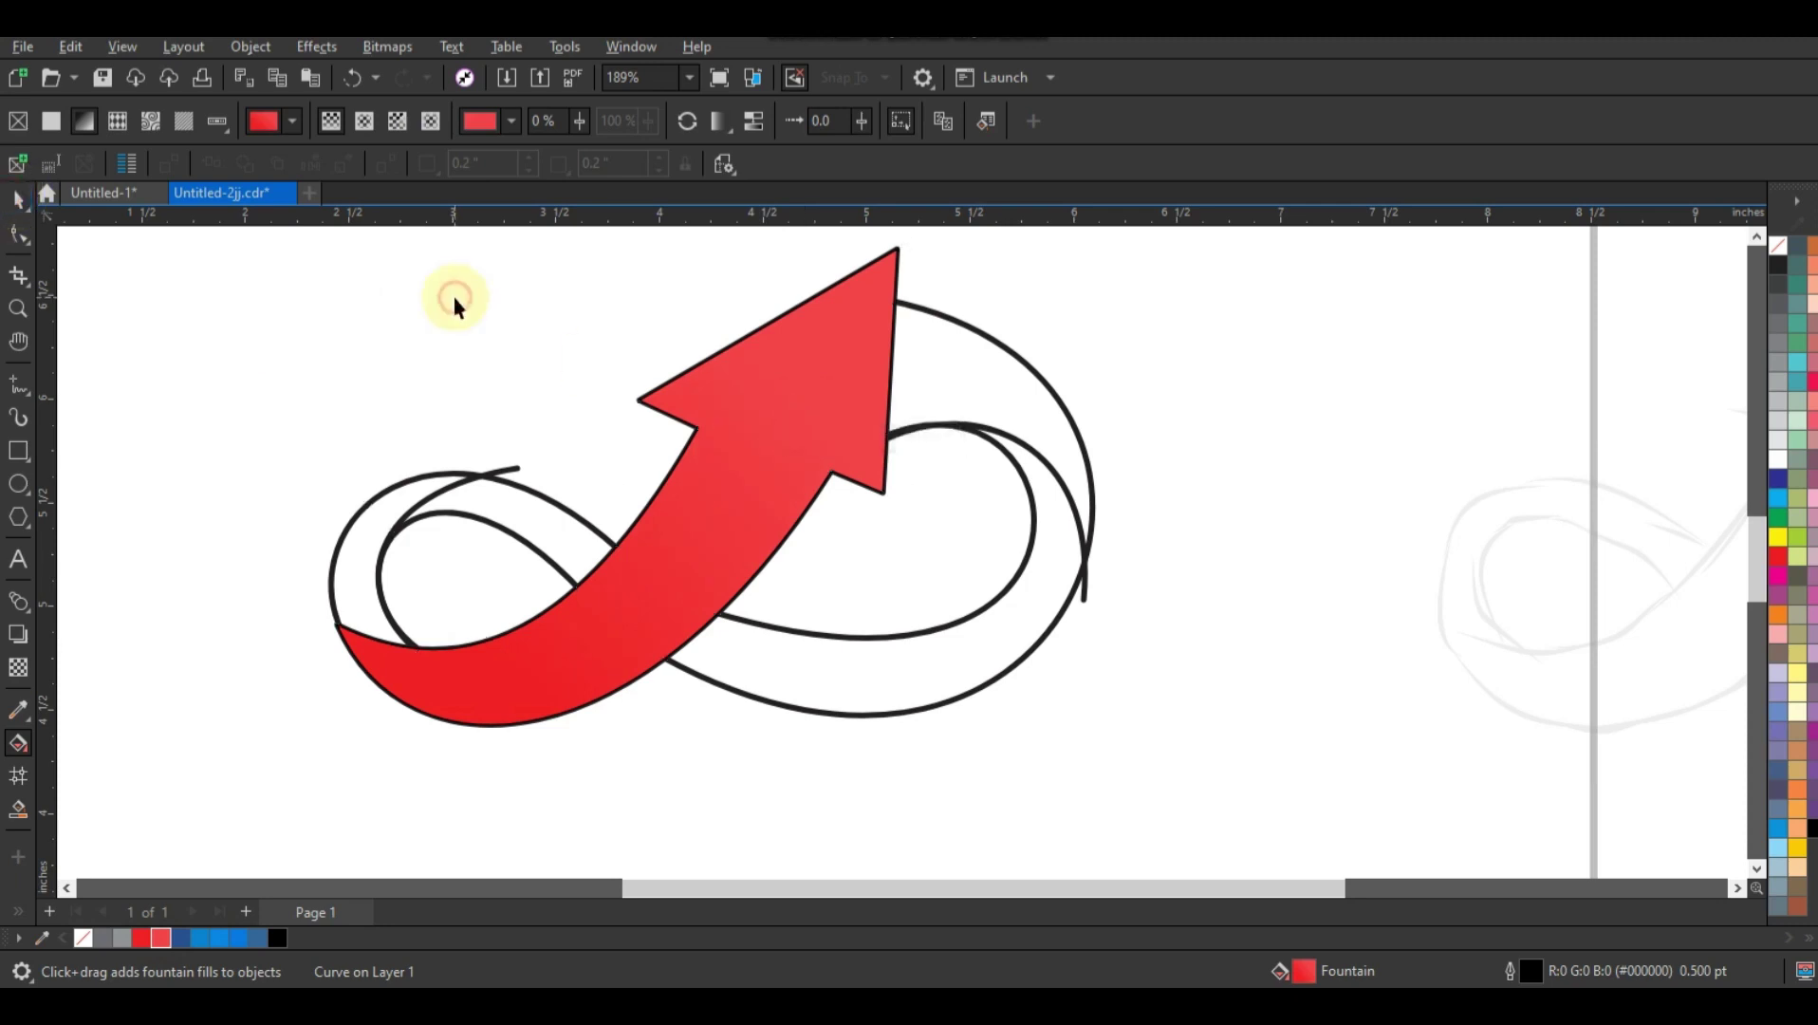
Step: Create filled shapes from the four enclosed loop regions with Smart Fill, in blue (#336699) with a 0.5 pt black outline
{"action": "left_click", "coordinate": [27, 814]}
{"action": "left_click", "coordinate": [958, 393]}
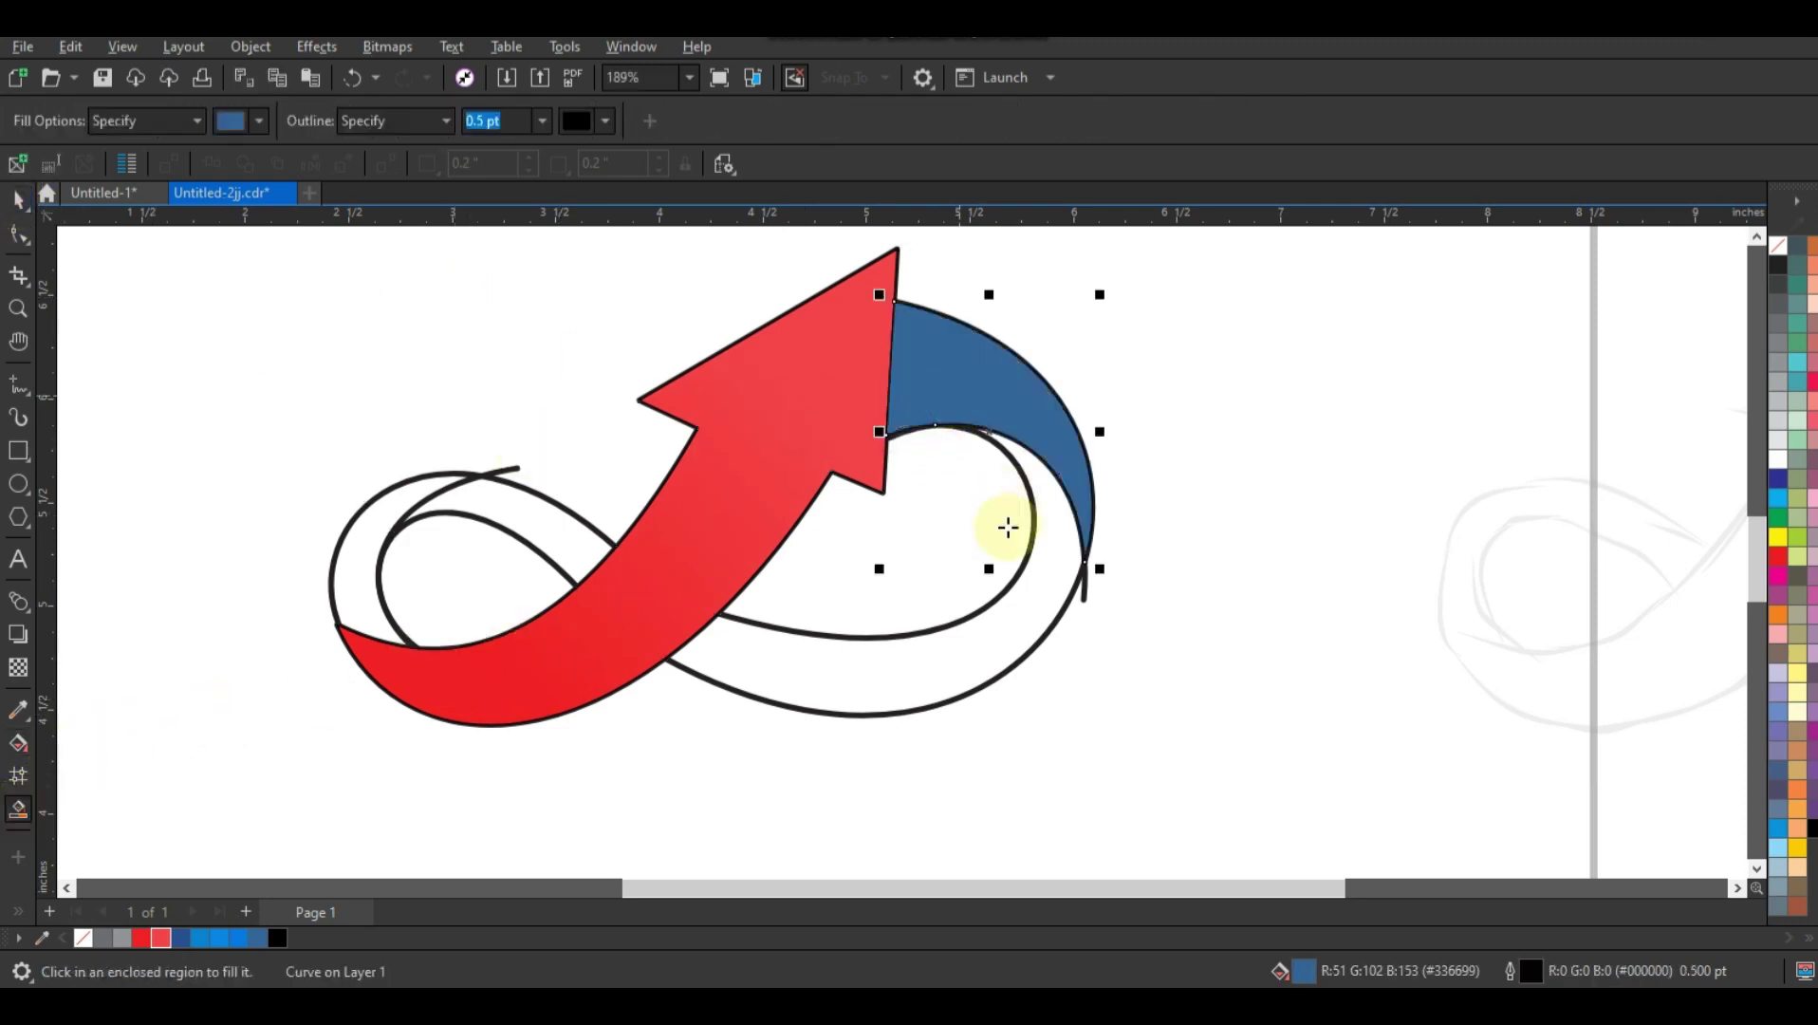
{"action": "left_click", "coordinate": [1031, 595]}
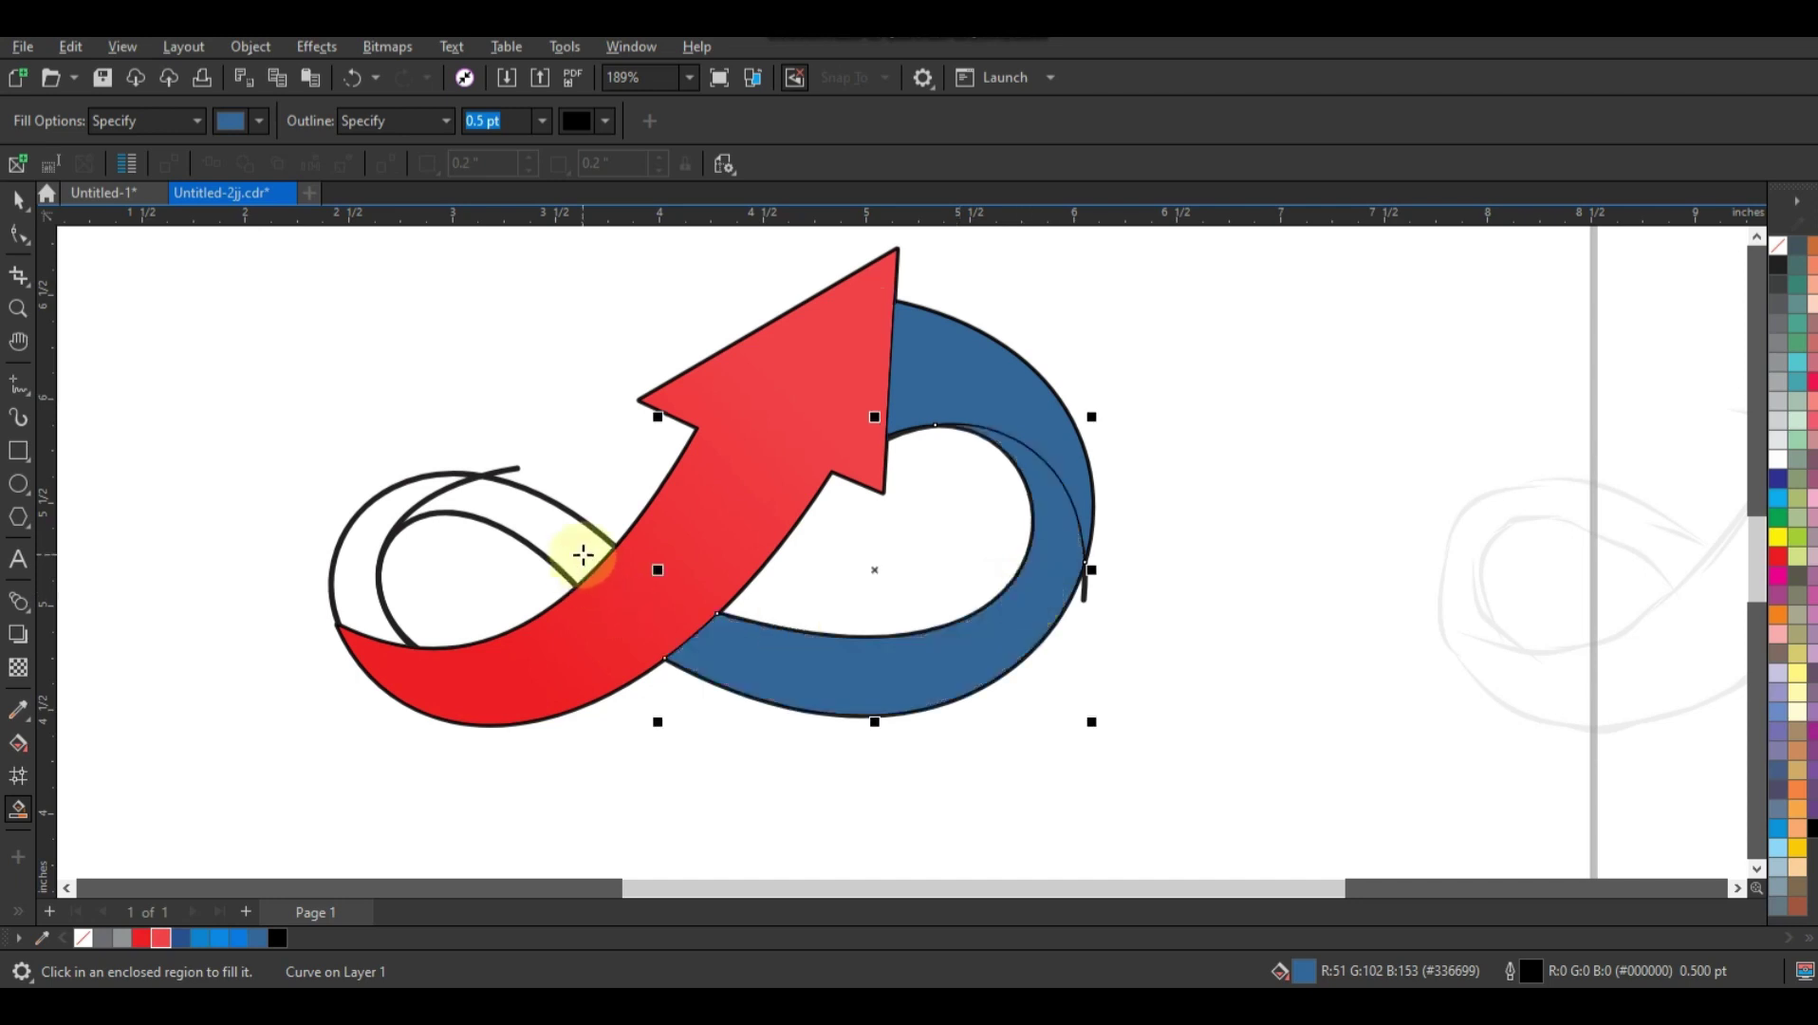
{"action": "left_click", "coordinate": [588, 549]}
{"action": "left_click", "coordinate": [365, 590]}
Step: Delete the two fold-edge lines that extend past the right and left loops
{"action": "left_click", "coordinate": [16, 201]}
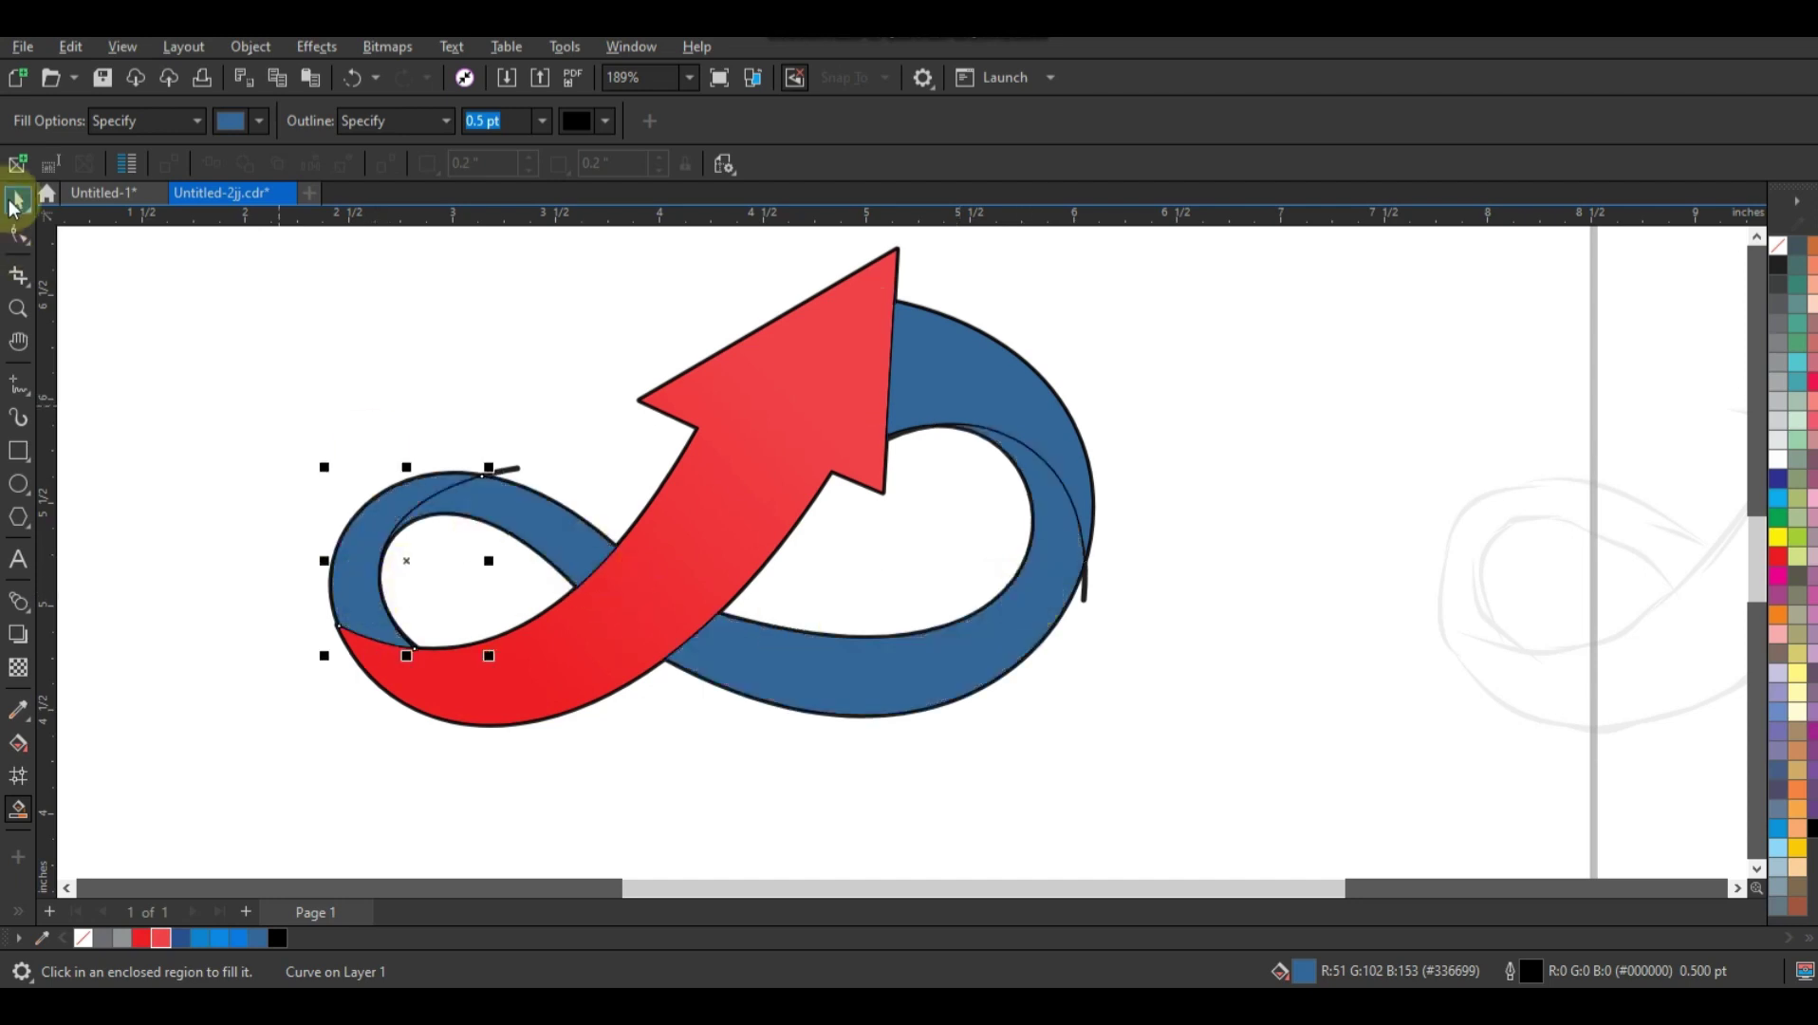
{"action": "left_click", "coordinate": [1088, 602]}
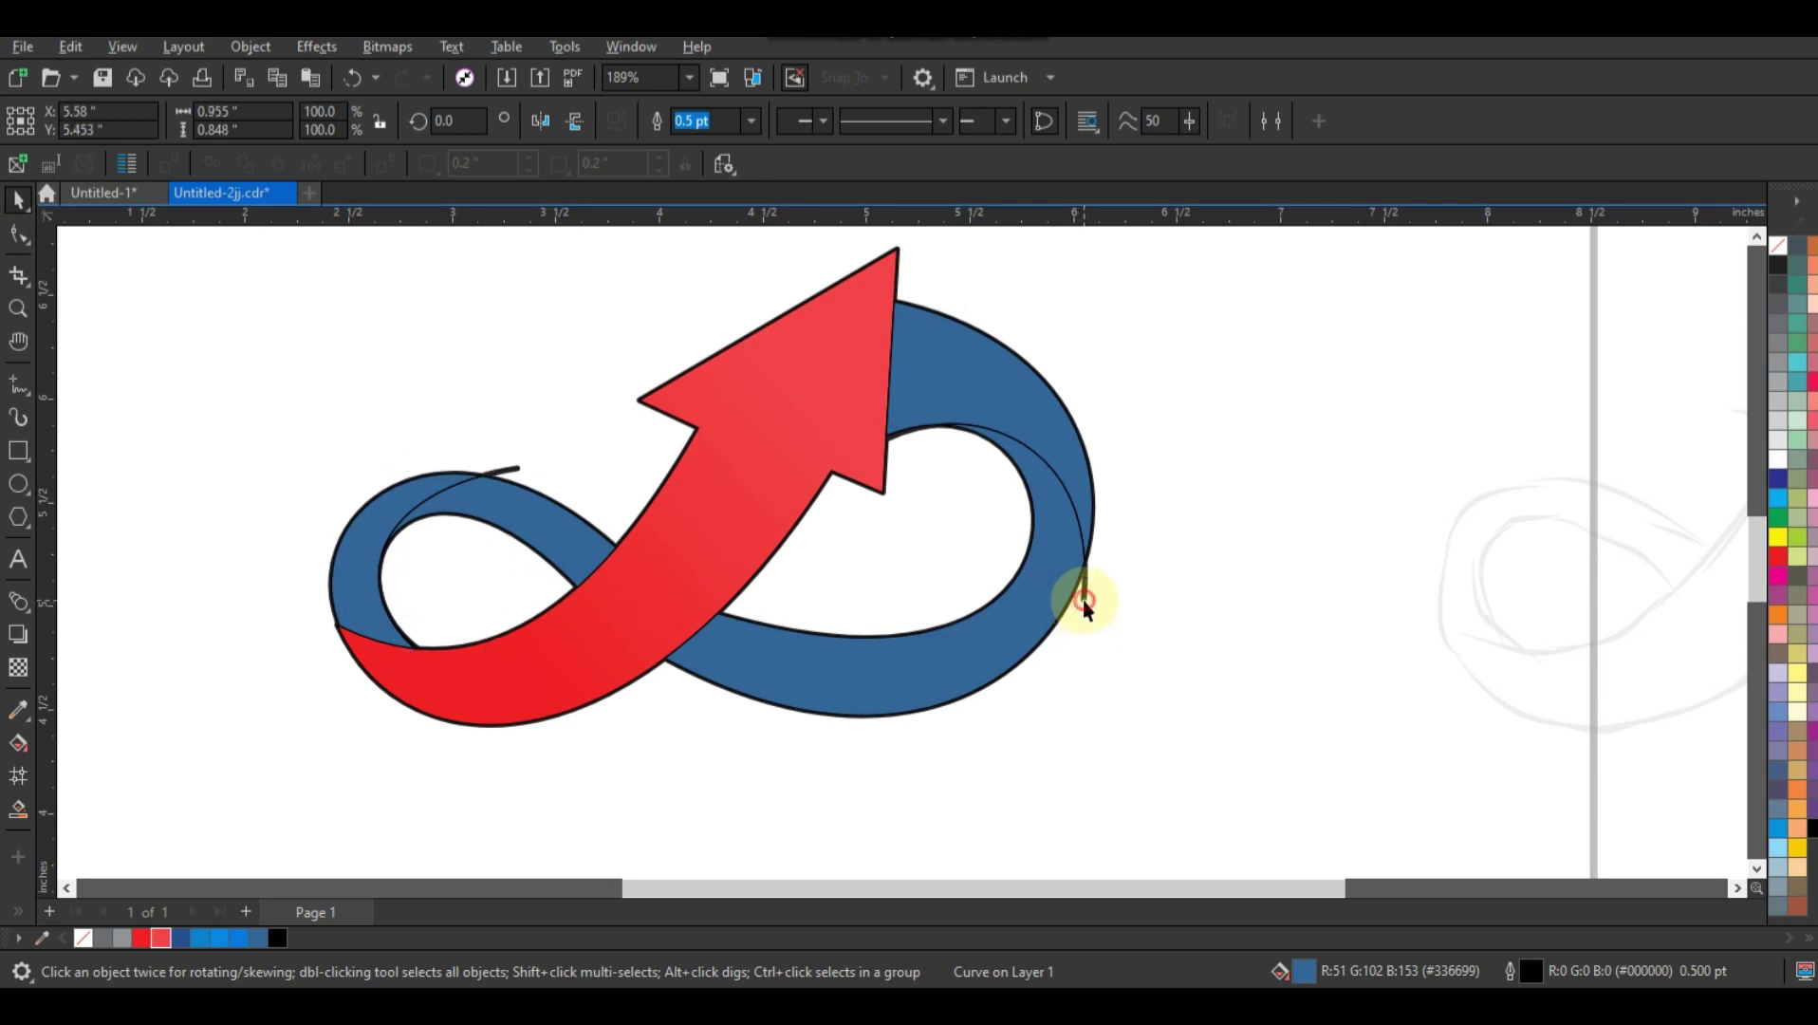
{"action": "left_click", "coordinate": [633, 491]}
{"action": "left_click", "coordinate": [509, 470]}
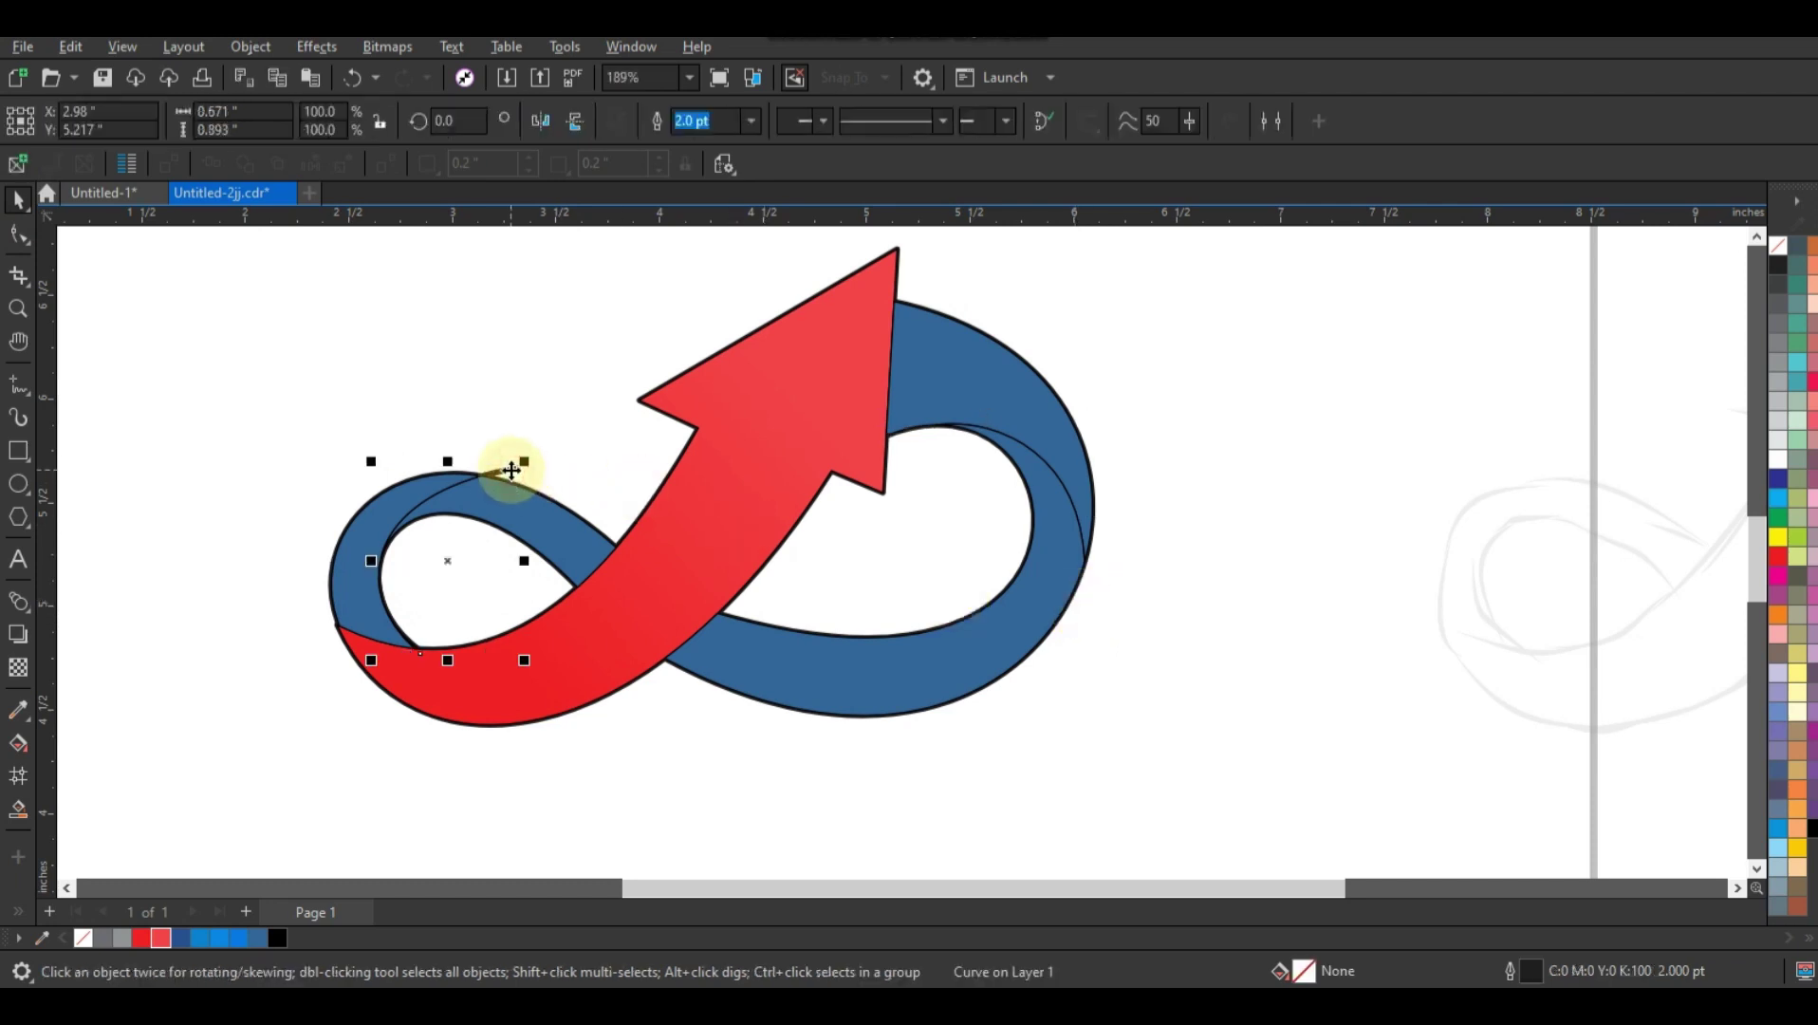
{"action": "left_click", "coordinate": [600, 519]}
Step: Give the outer right loop section a linear fountain fill from dark blue beside the arrowhead to bright blue at the outer curve
{"action": "left_click", "coordinate": [936, 405]}
{"action": "left_click", "coordinate": [16, 812]}
{"action": "left_click", "coordinate": [203, 926]}
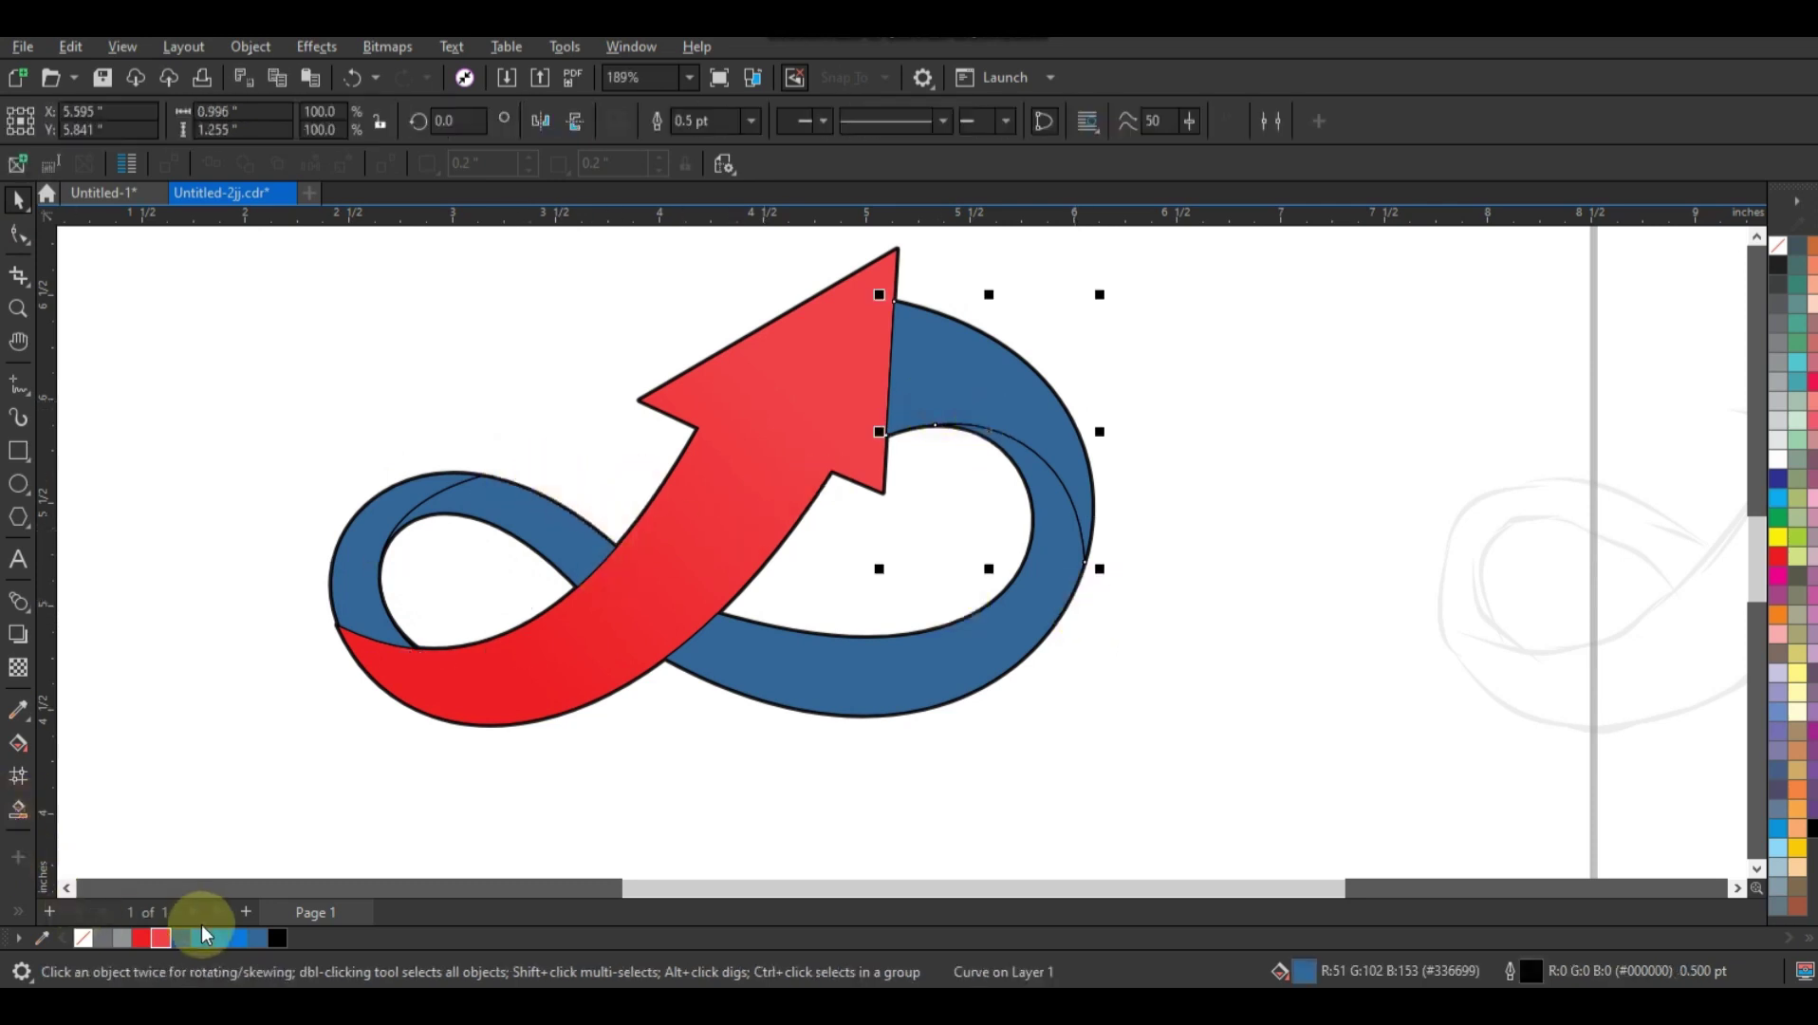
{"action": "left_click", "coordinate": [187, 940]}
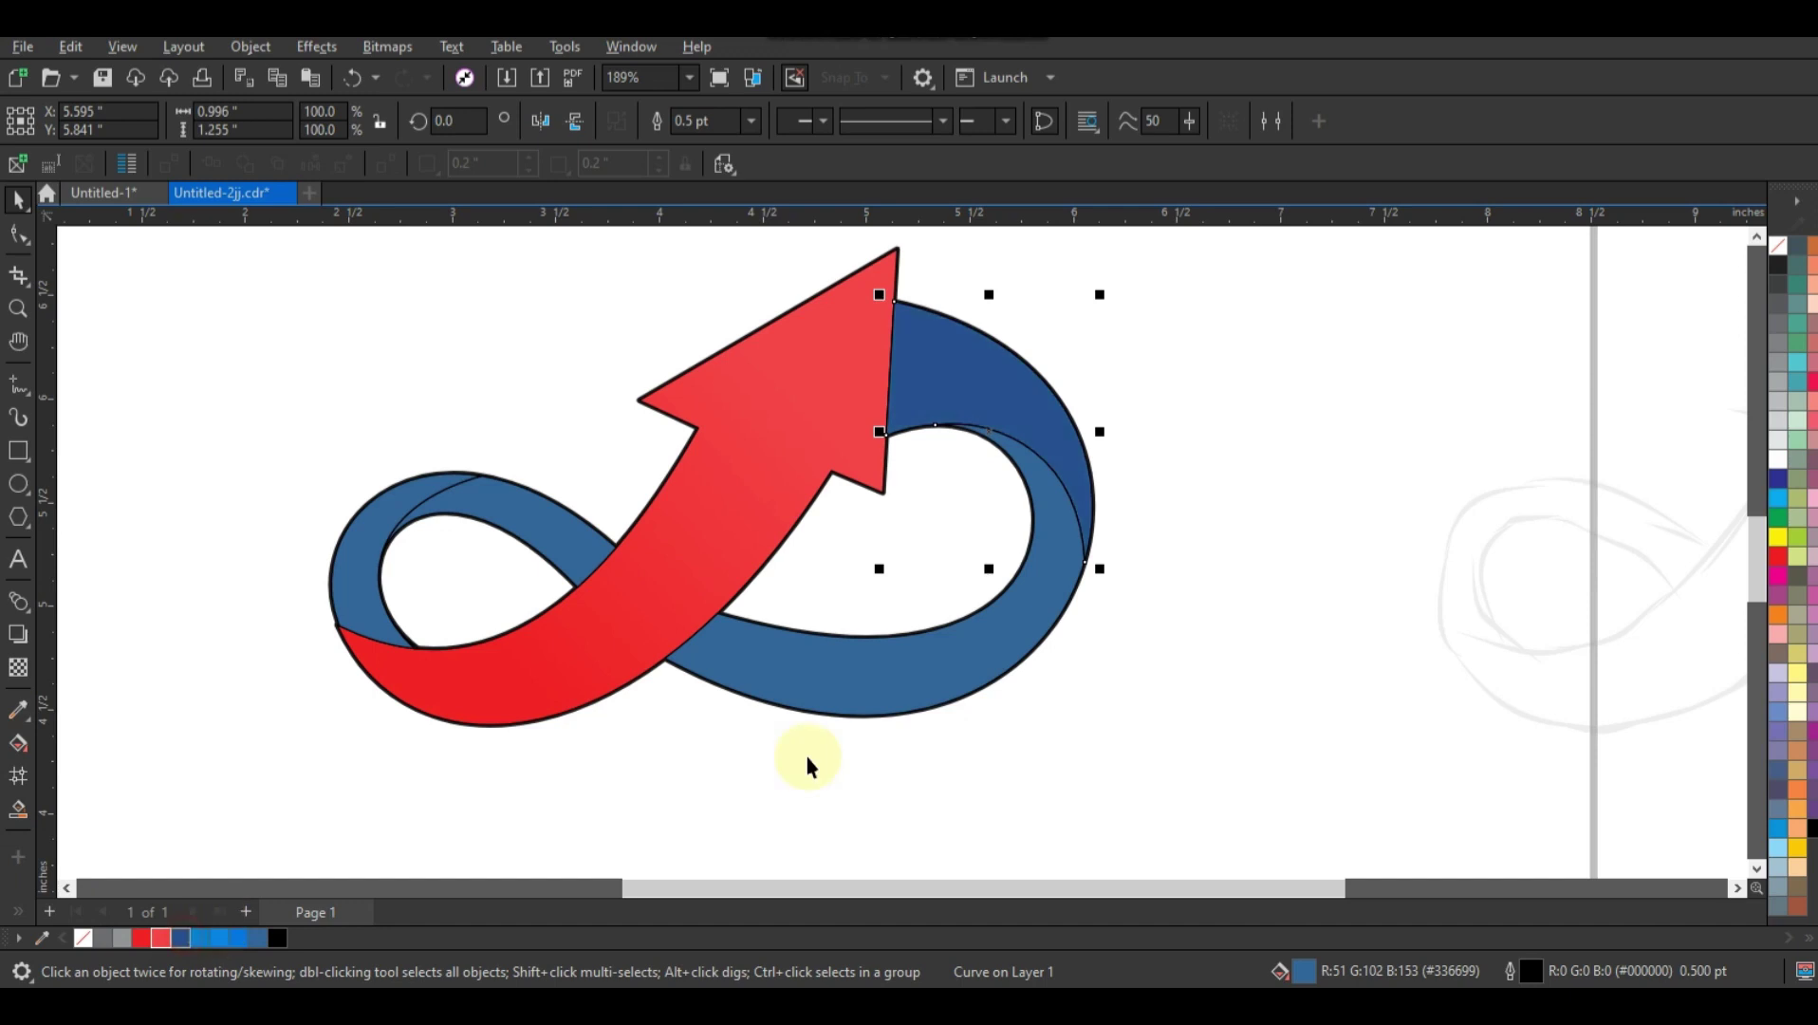
{"action": "key", "text": "g"}
{"action": "left_click_drag", "start_coordinate": [902, 371], "coordinate": [1039, 445]}
{"action": "left_click_drag", "start_coordinate": [1039, 444], "coordinate": [1062, 422]}
Step: Apply a linear fountain fill along the lower right band with dark blue at both ends
{"action": "left_click", "coordinate": [1060, 543]}
{"action": "left_click", "coordinate": [196, 933]}
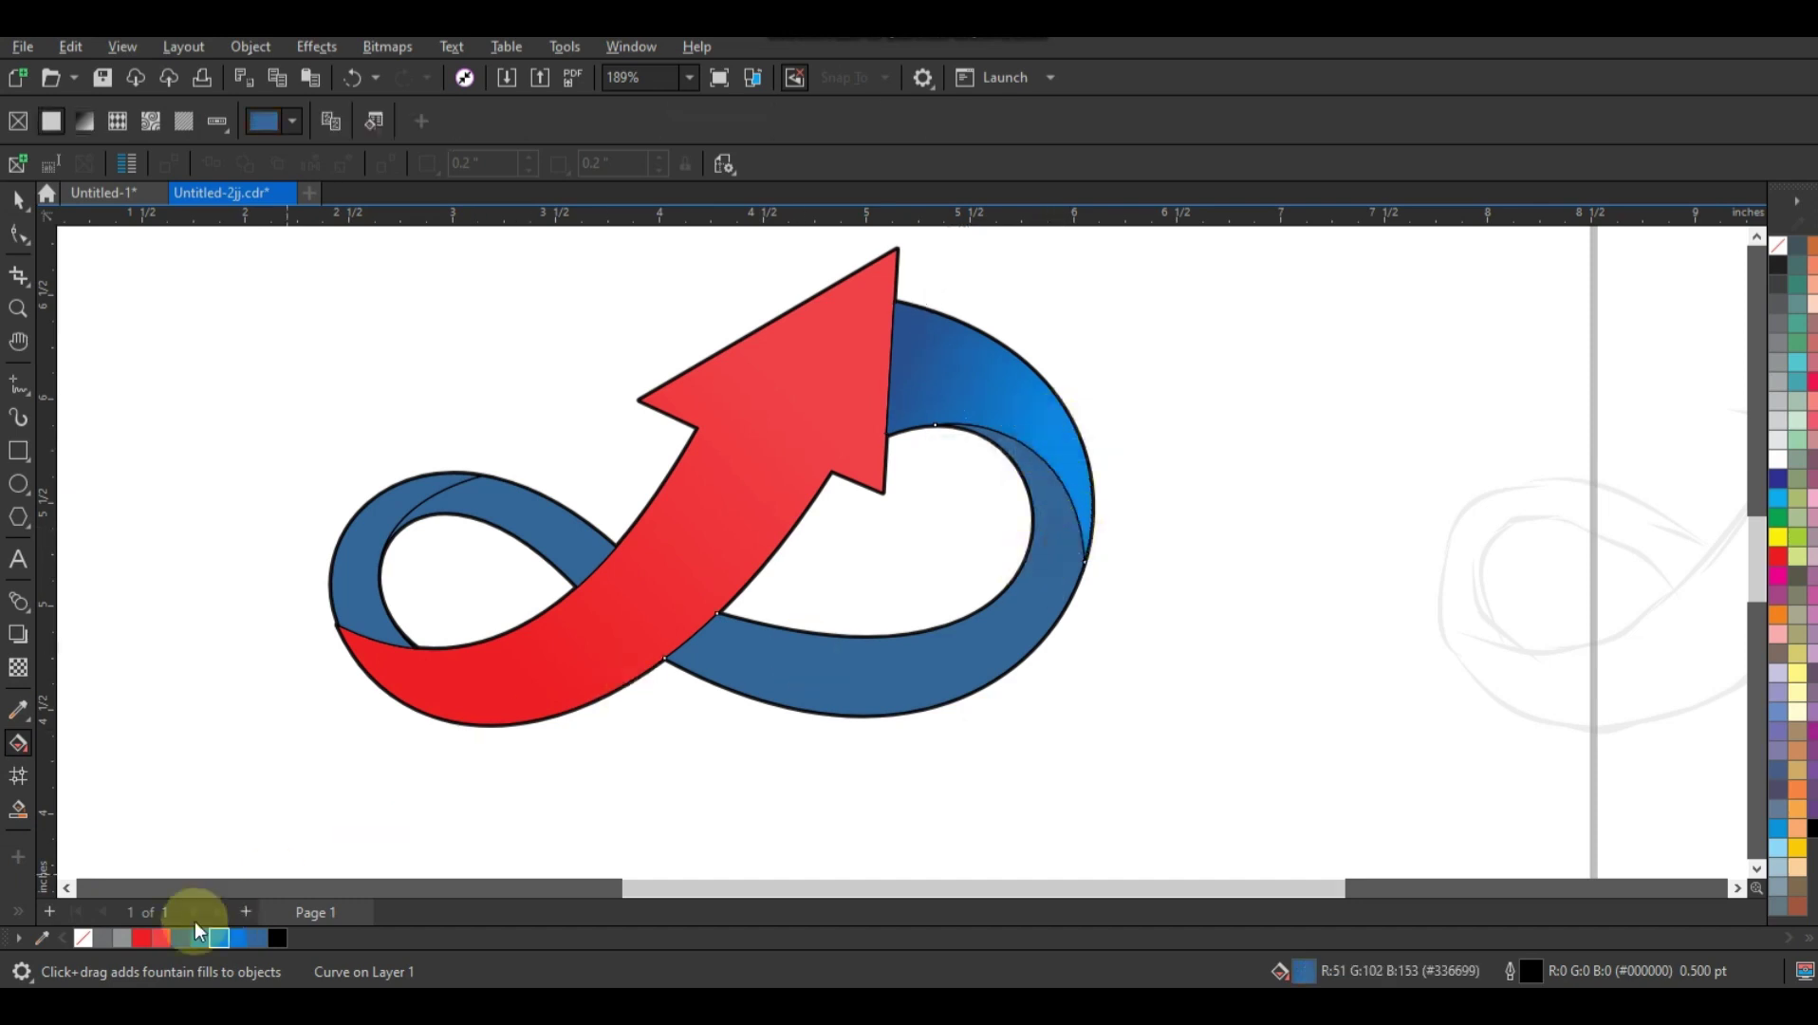
{"action": "left_click_drag", "start_coordinate": [1047, 503], "coordinate": [789, 686]}
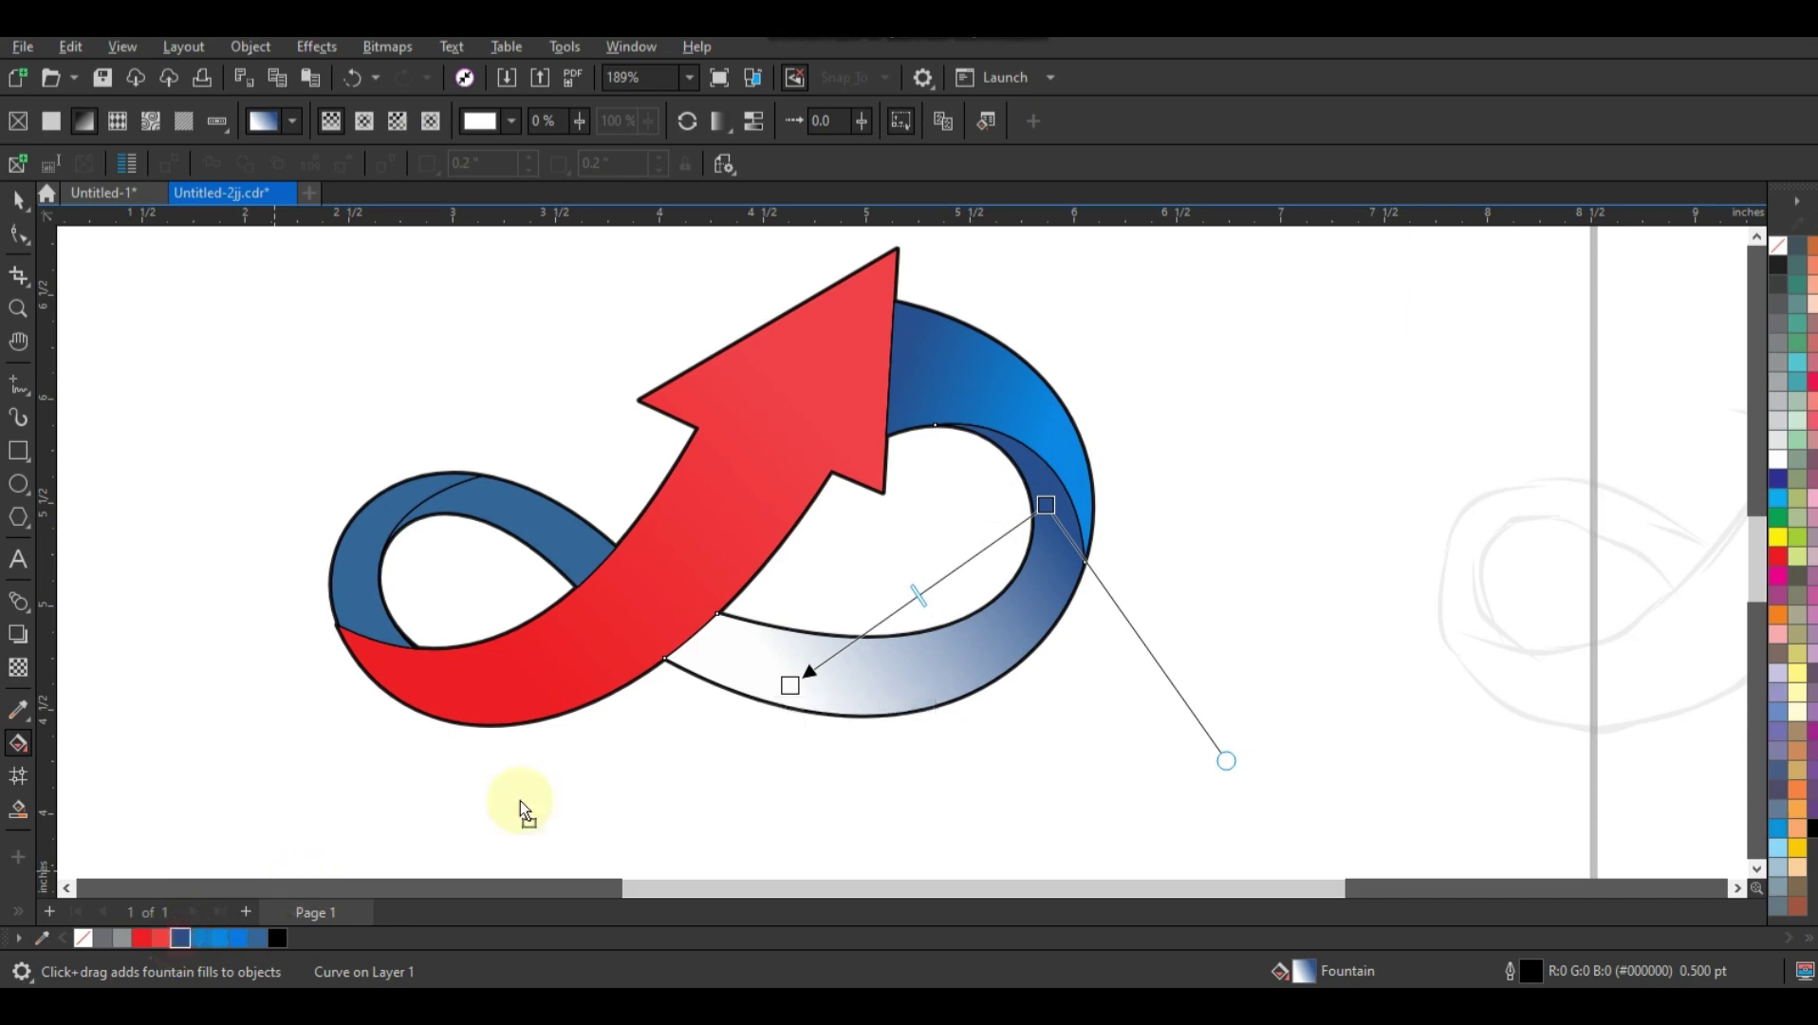
{"action": "left_click", "coordinate": [207, 940]}
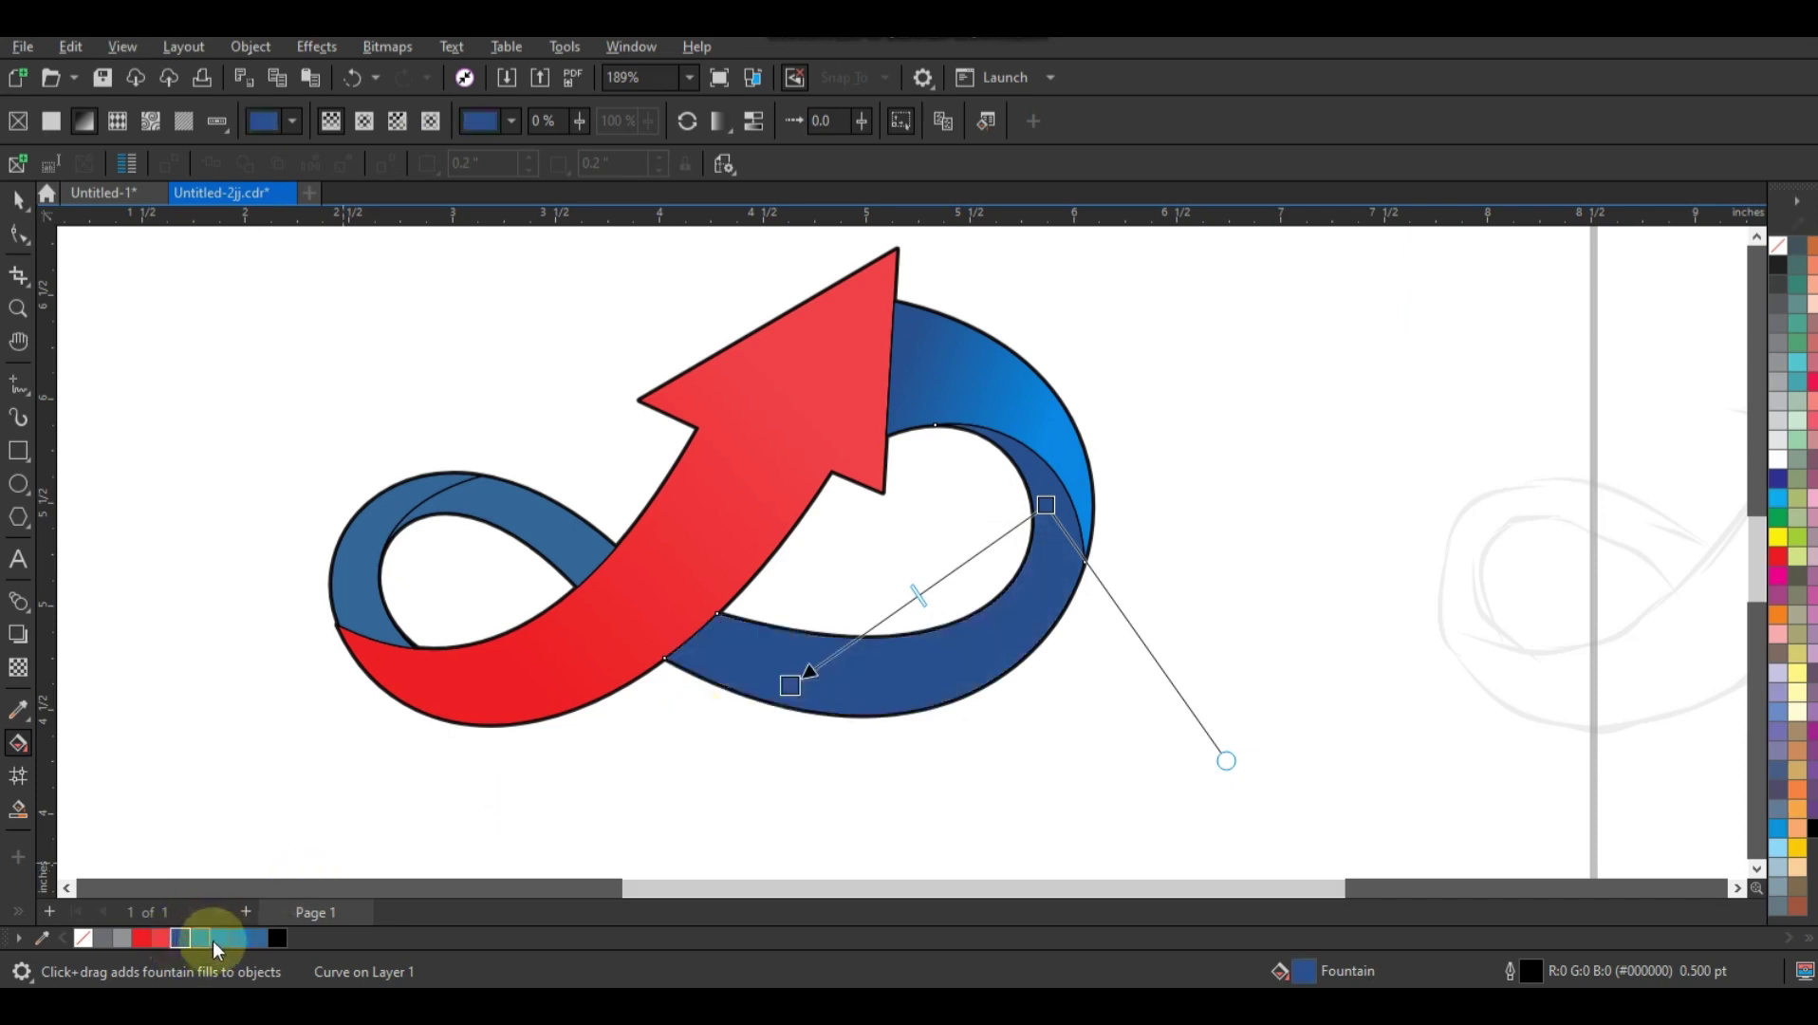
Step: Add two bright blue color stops along the middle of the lower right band's gradient
{"action": "double_click", "coordinate": [948, 573]}
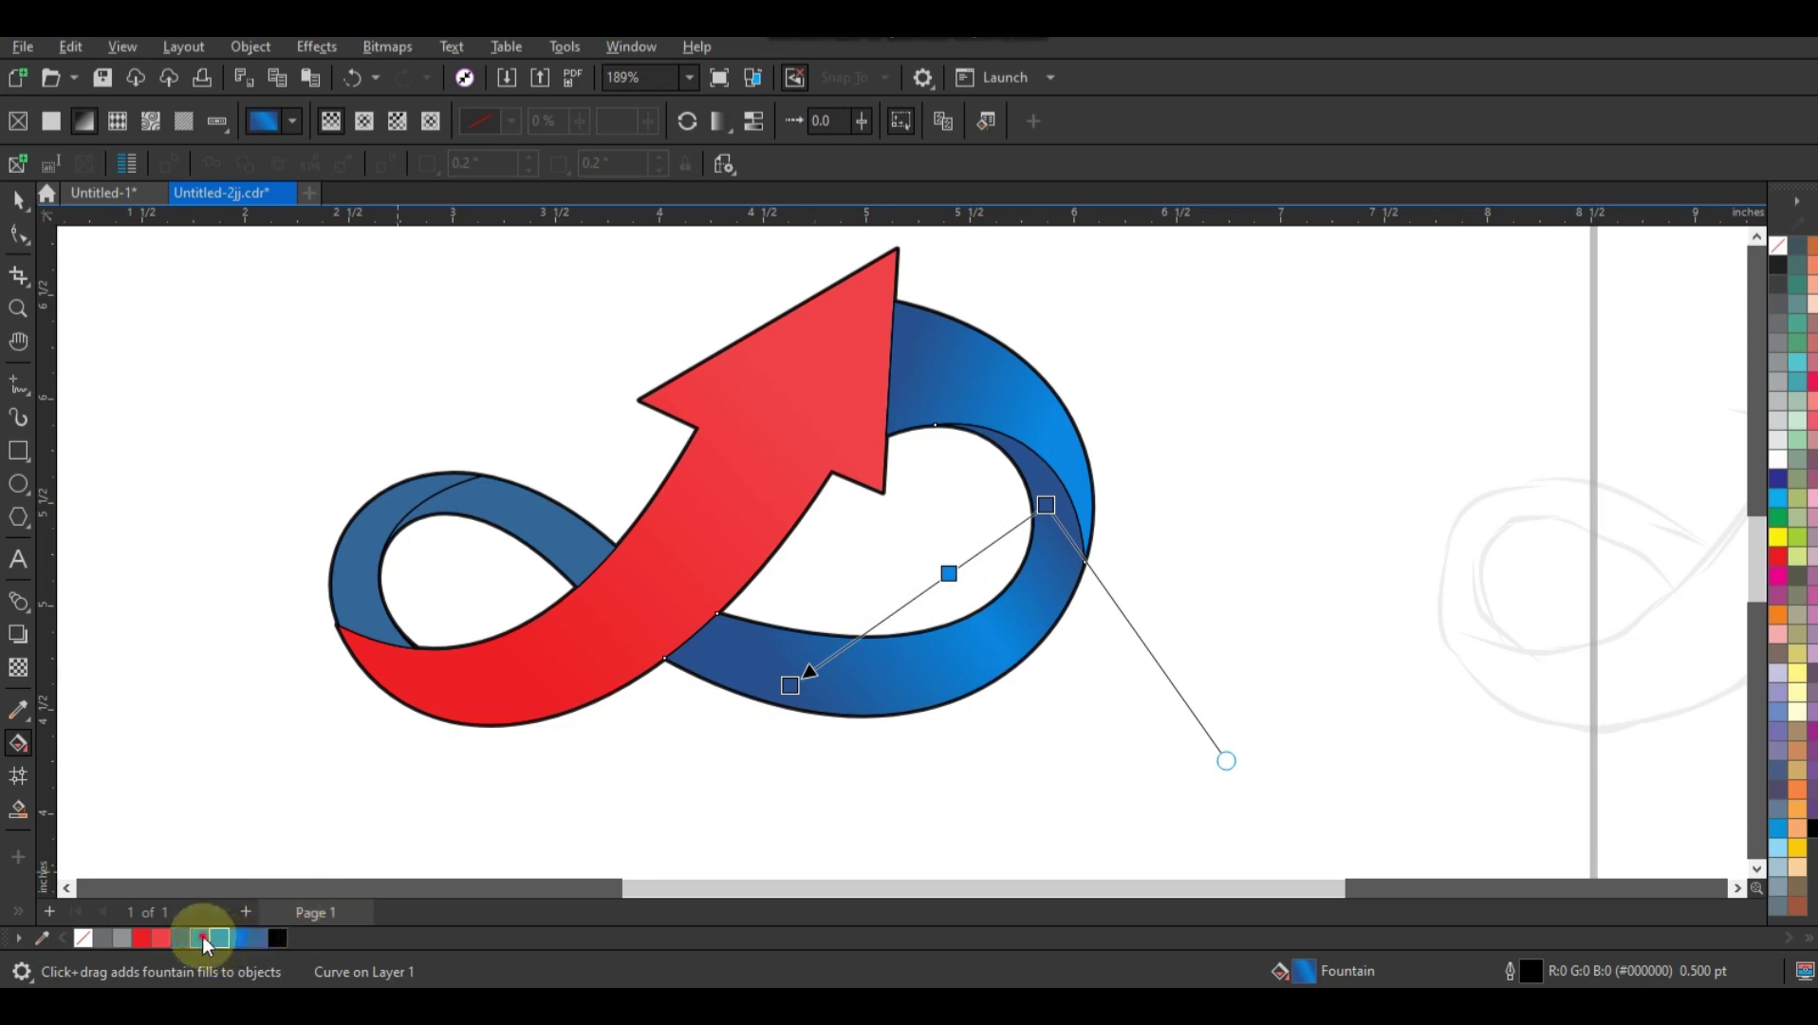
{"action": "left_click", "coordinate": [206, 939]}
{"action": "left_click", "coordinate": [921, 615]}
{"action": "left_click_drag", "start_coordinate": [885, 626], "coordinate": [884, 621]}
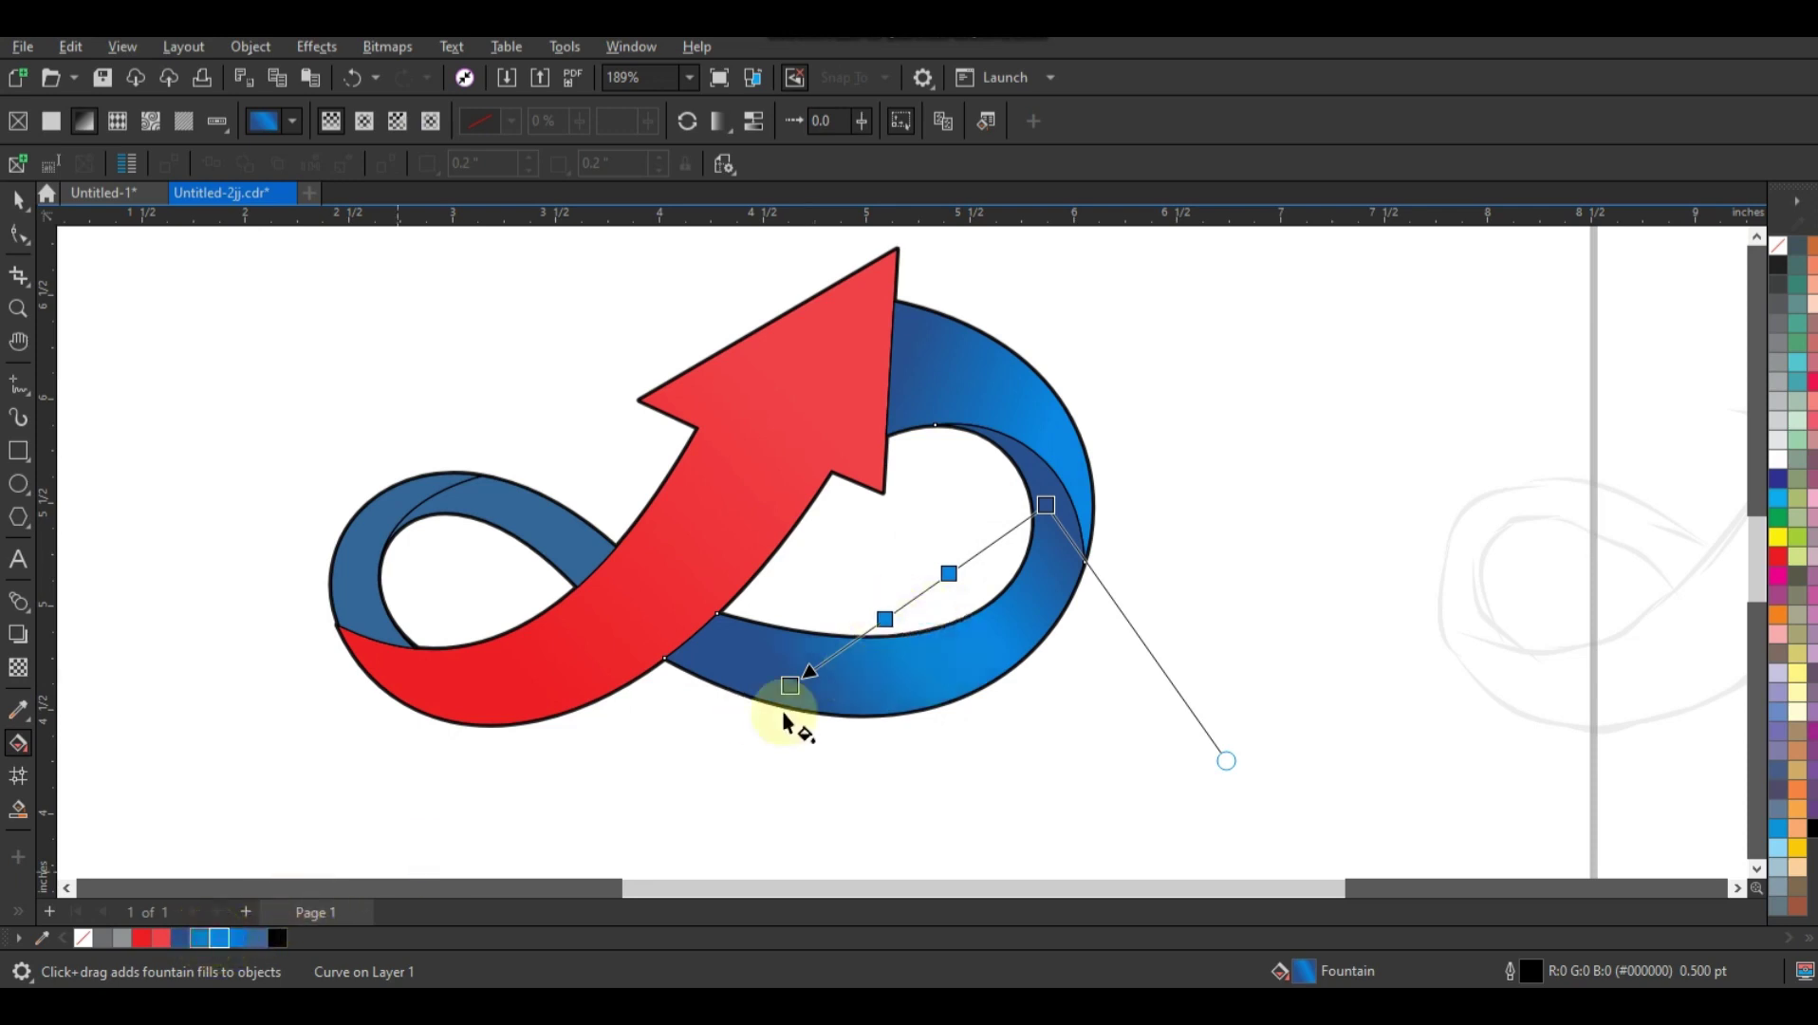
Step: Extend both ends of the lower right band's gradient and spread its bright blue stops apart, placing the second at 72%
{"action": "left_click_drag", "start_coordinate": [786, 684], "coordinate": [726, 675]}
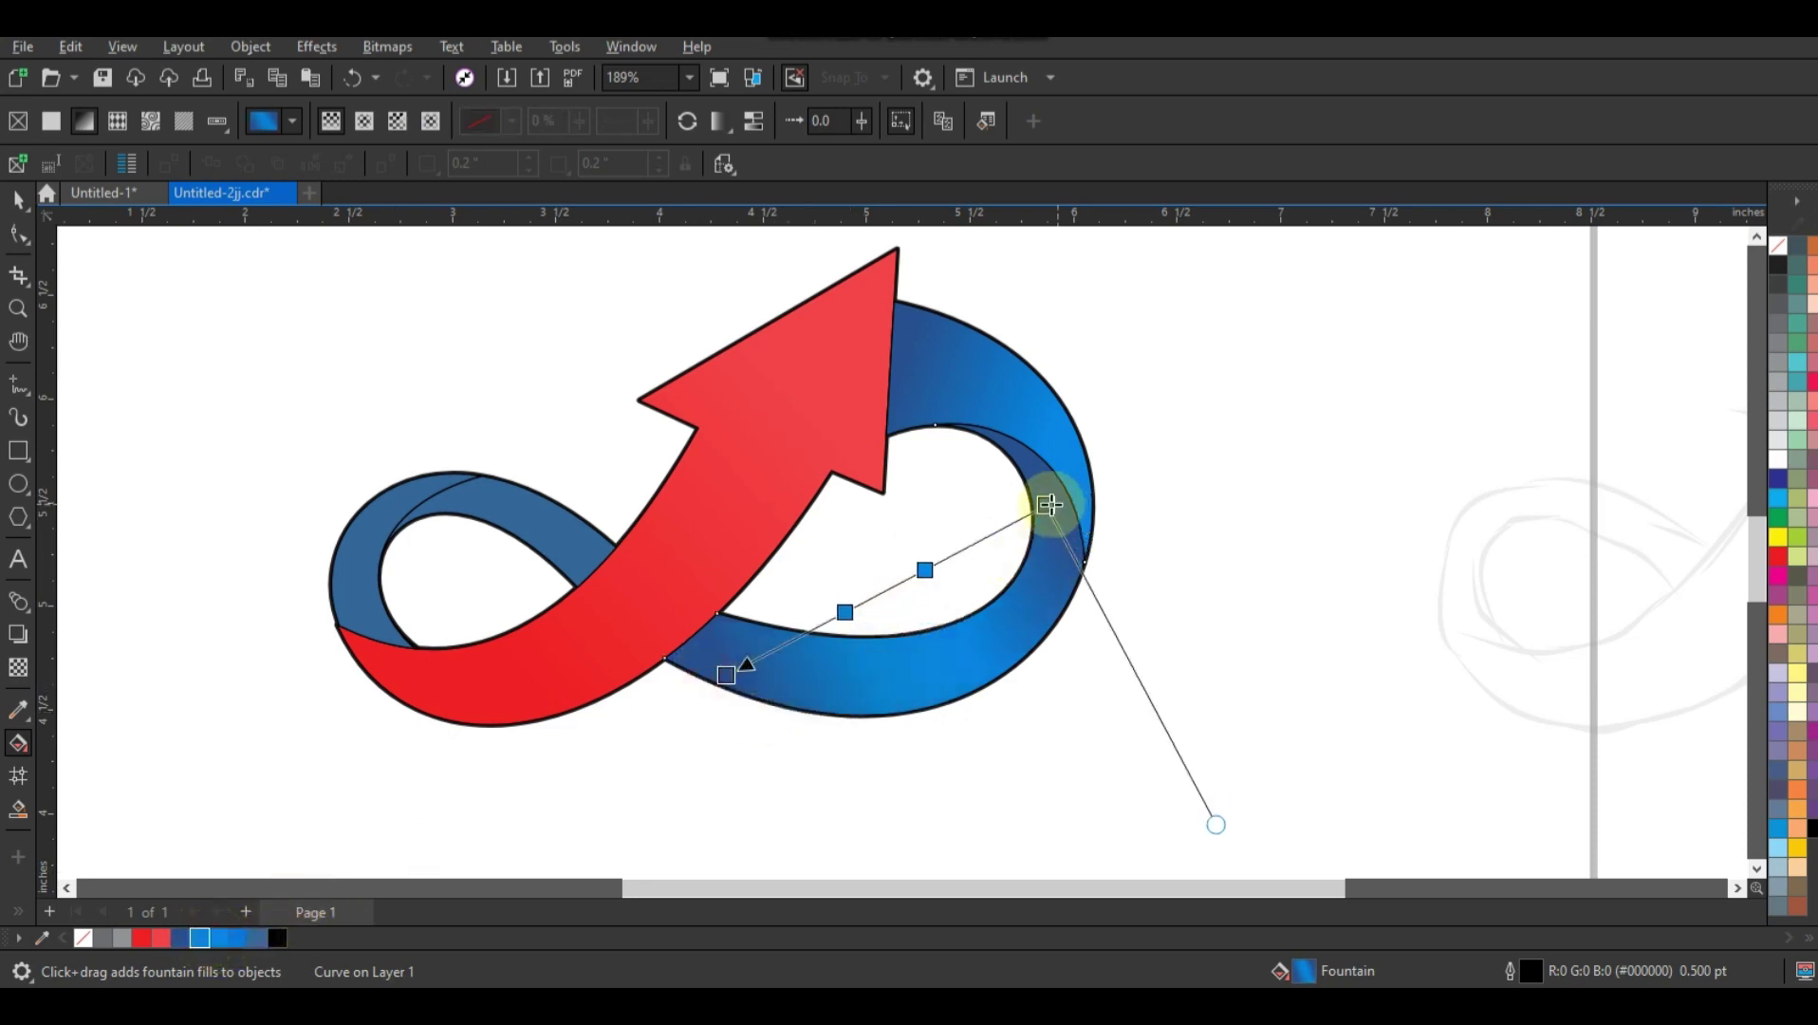
{"action": "left_click_drag", "start_coordinate": [1047, 507], "coordinate": [1089, 479]}
{"action": "left_click", "coordinate": [952, 554]}
{"action": "left_click_drag", "start_coordinate": [958, 546], "coordinate": [990, 532]}
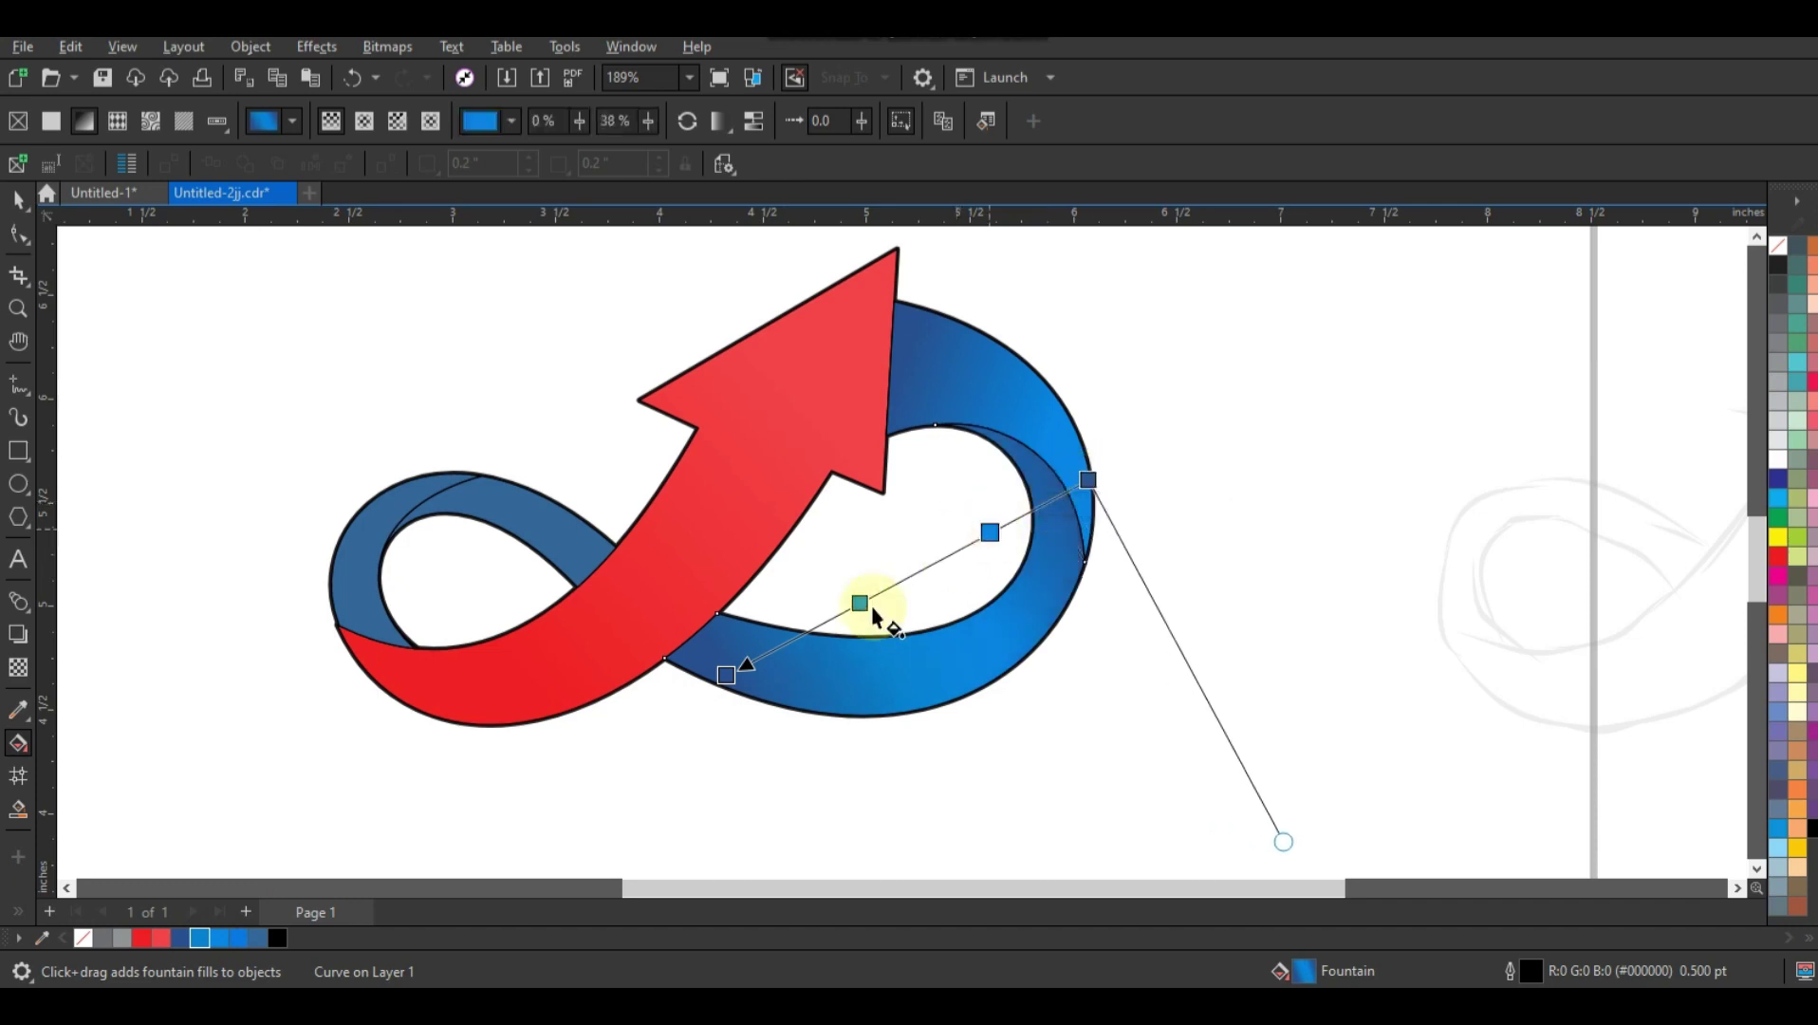
{"action": "left_click", "coordinate": [860, 604]}
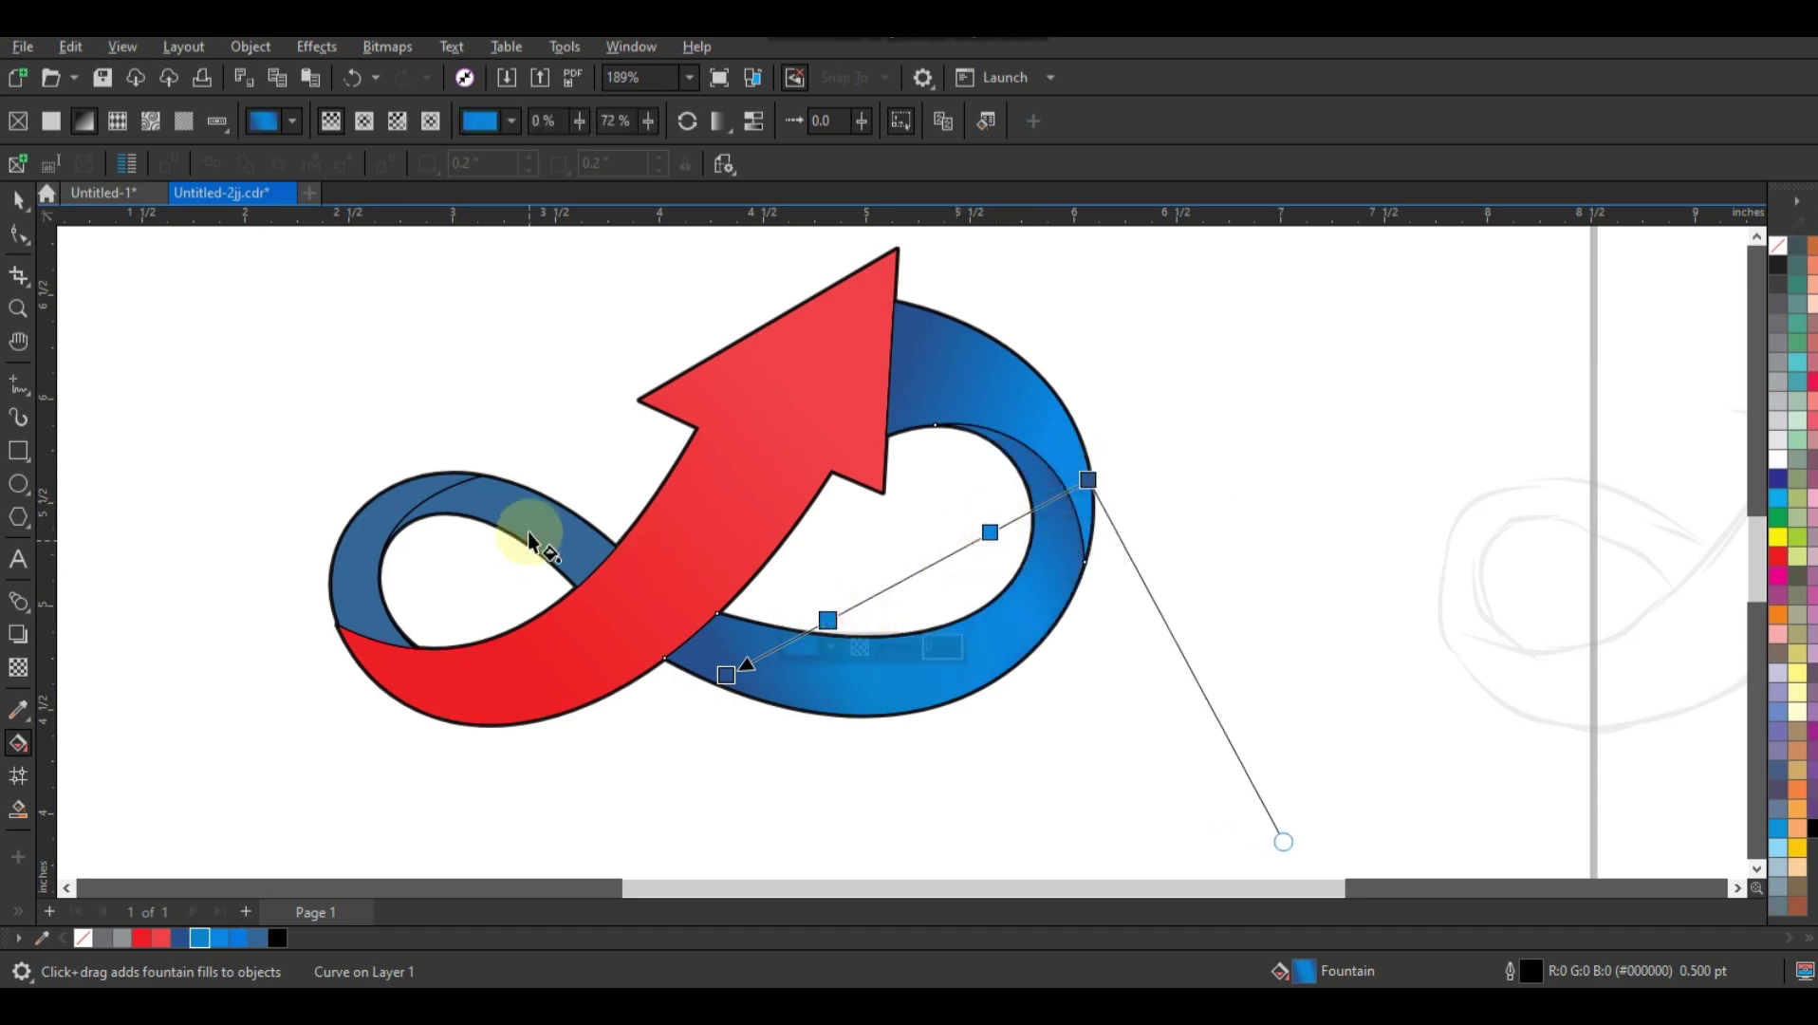
Step: Give the inner left band a linear fountain fill from dark blue (#28508E) beside the arrow to bright blue at its upper curve
{"action": "left_click", "coordinate": [489, 528]}
{"action": "left_click", "coordinate": [180, 938]}
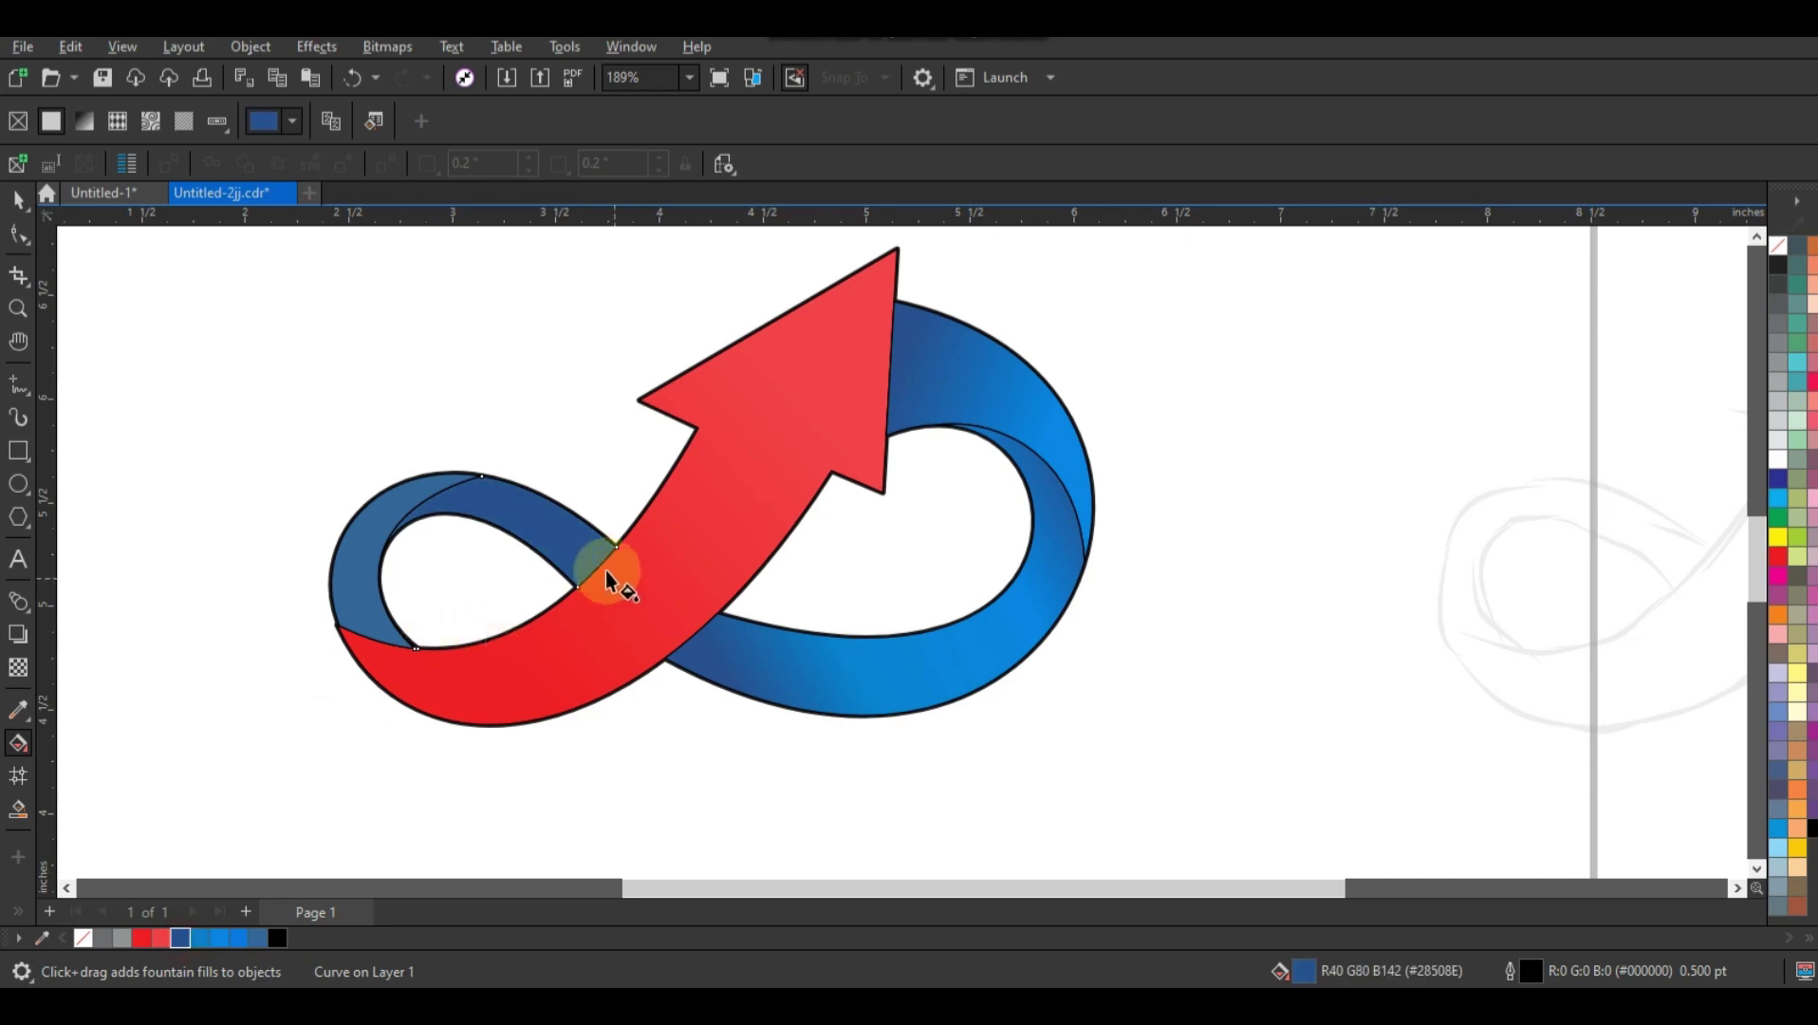
{"action": "left_click_drag", "start_coordinate": [592, 566], "coordinate": [445, 516]}
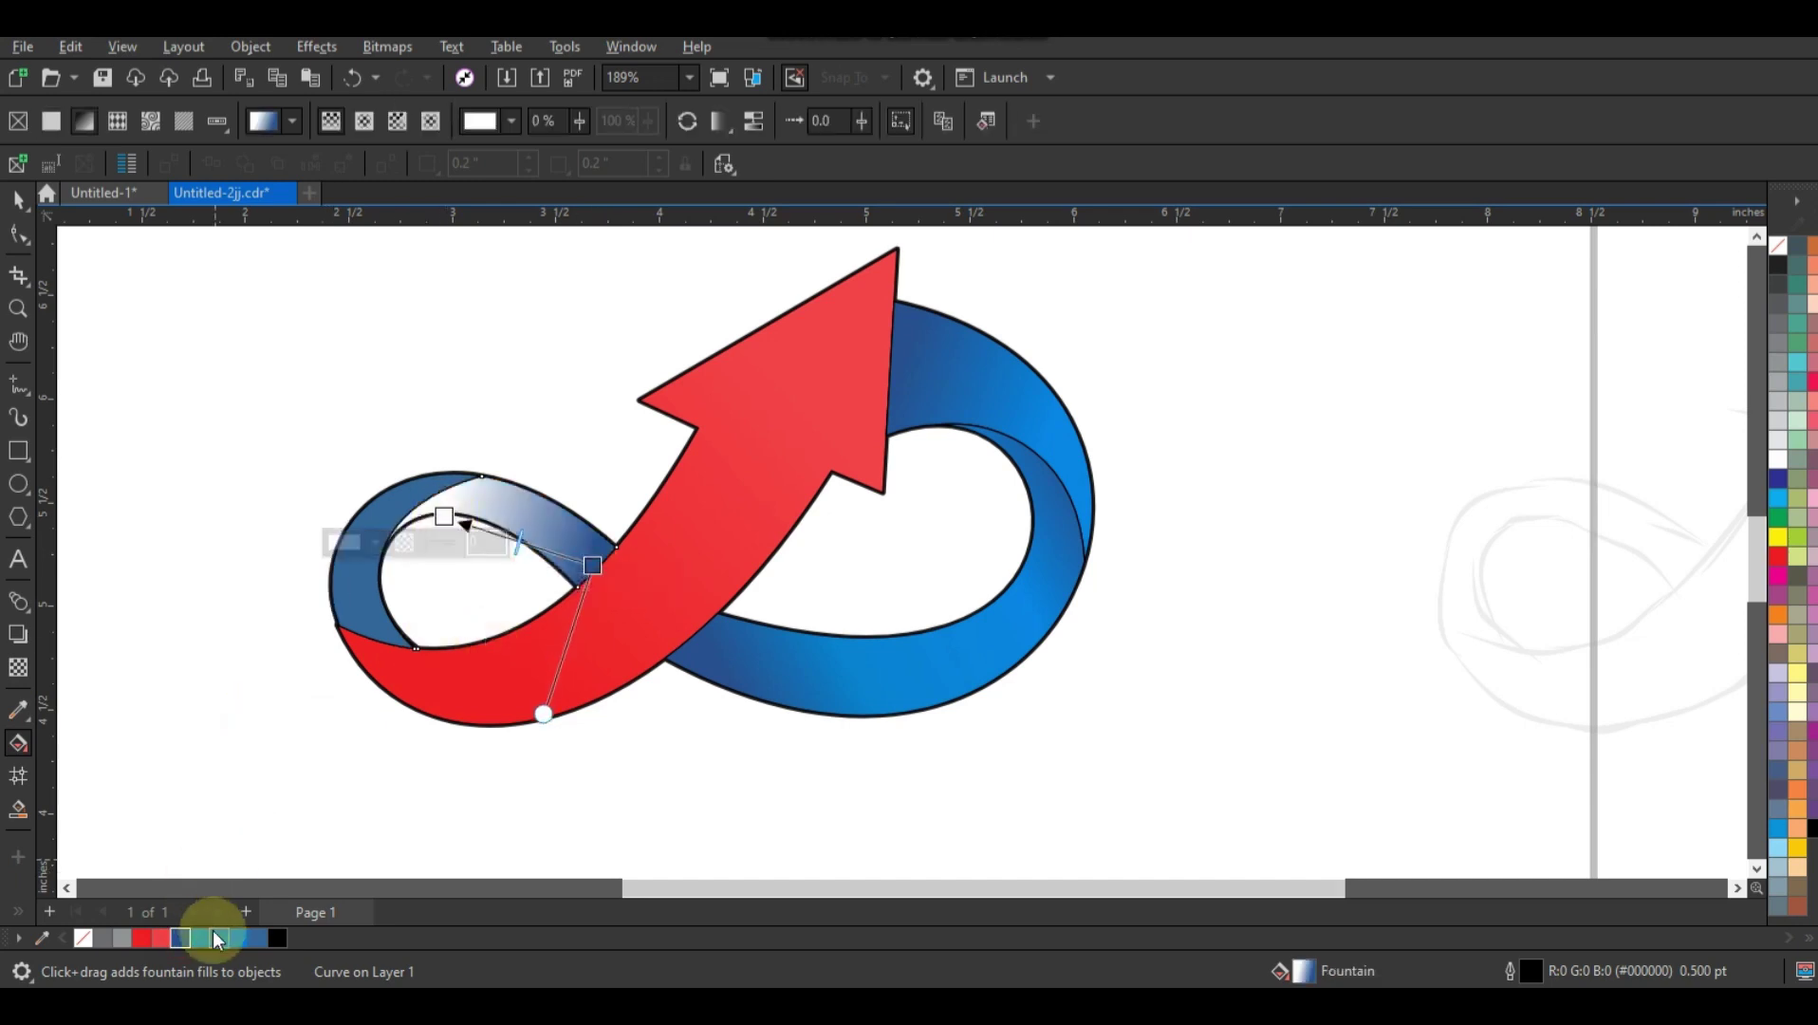
{"action": "left_click_drag", "start_coordinate": [218, 937], "coordinate": [444, 516]}
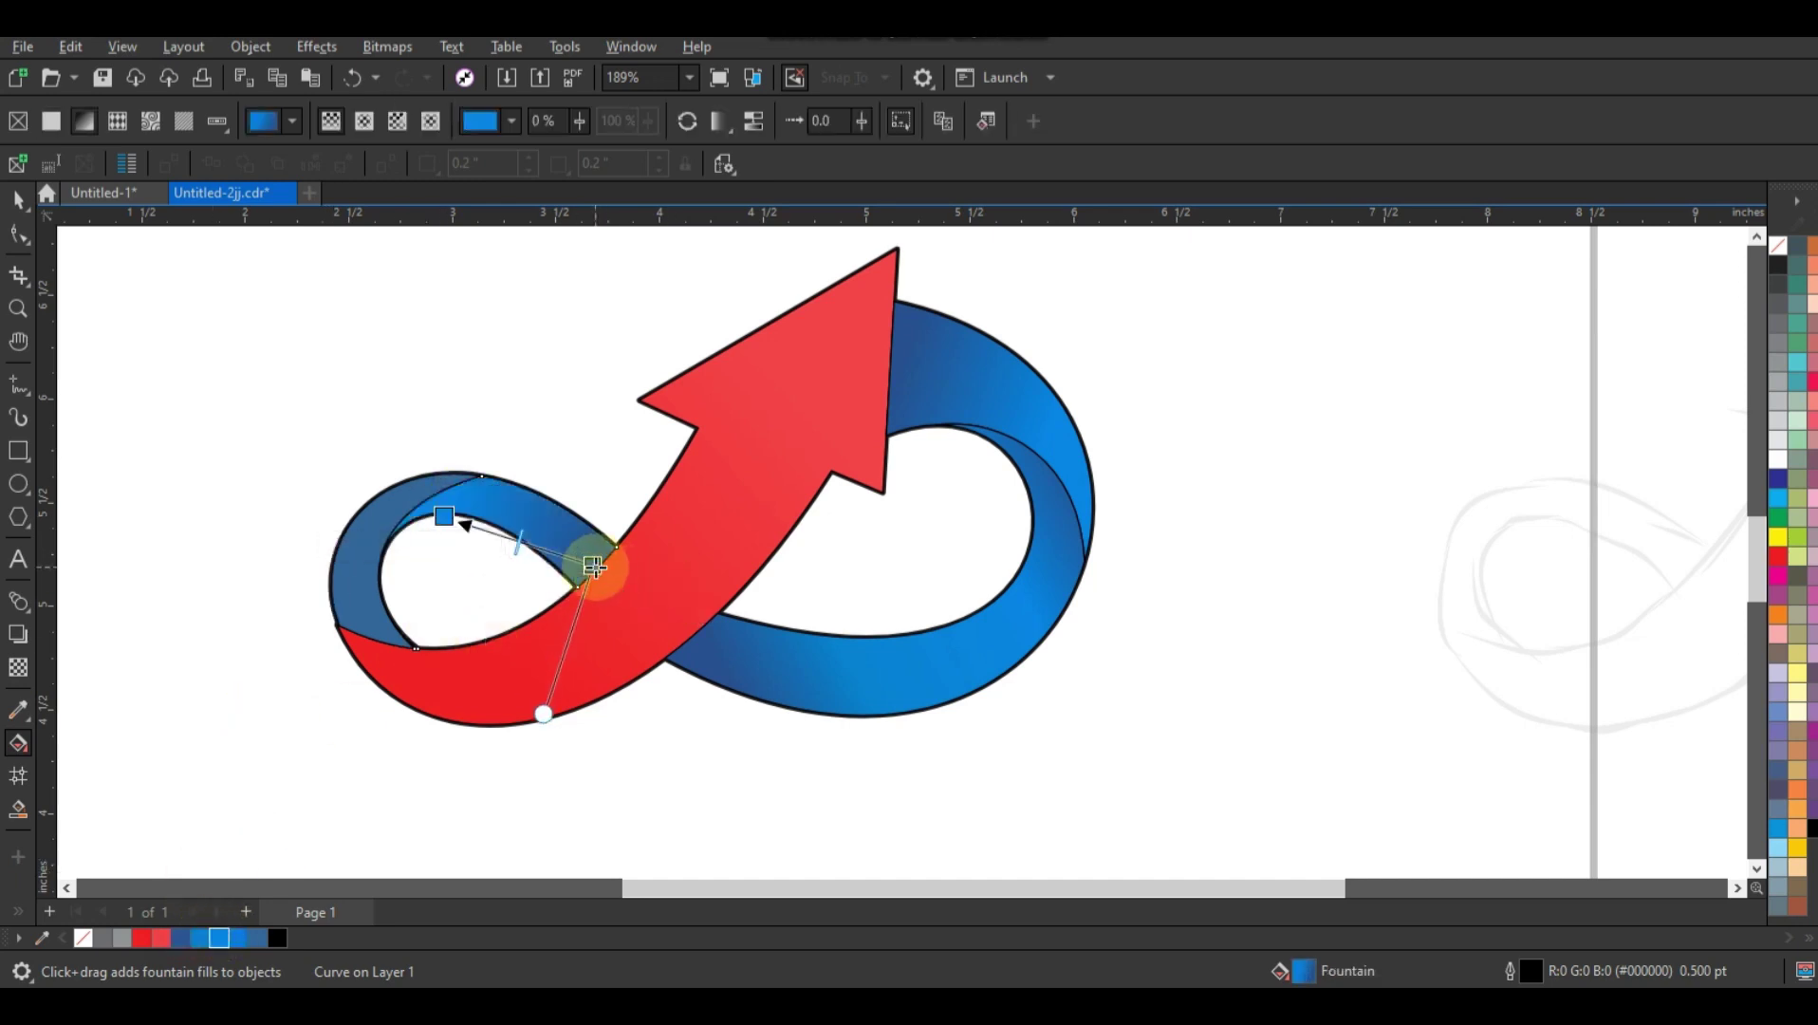
{"action": "left_click_drag", "start_coordinate": [593, 565], "coordinate": [610, 575]}
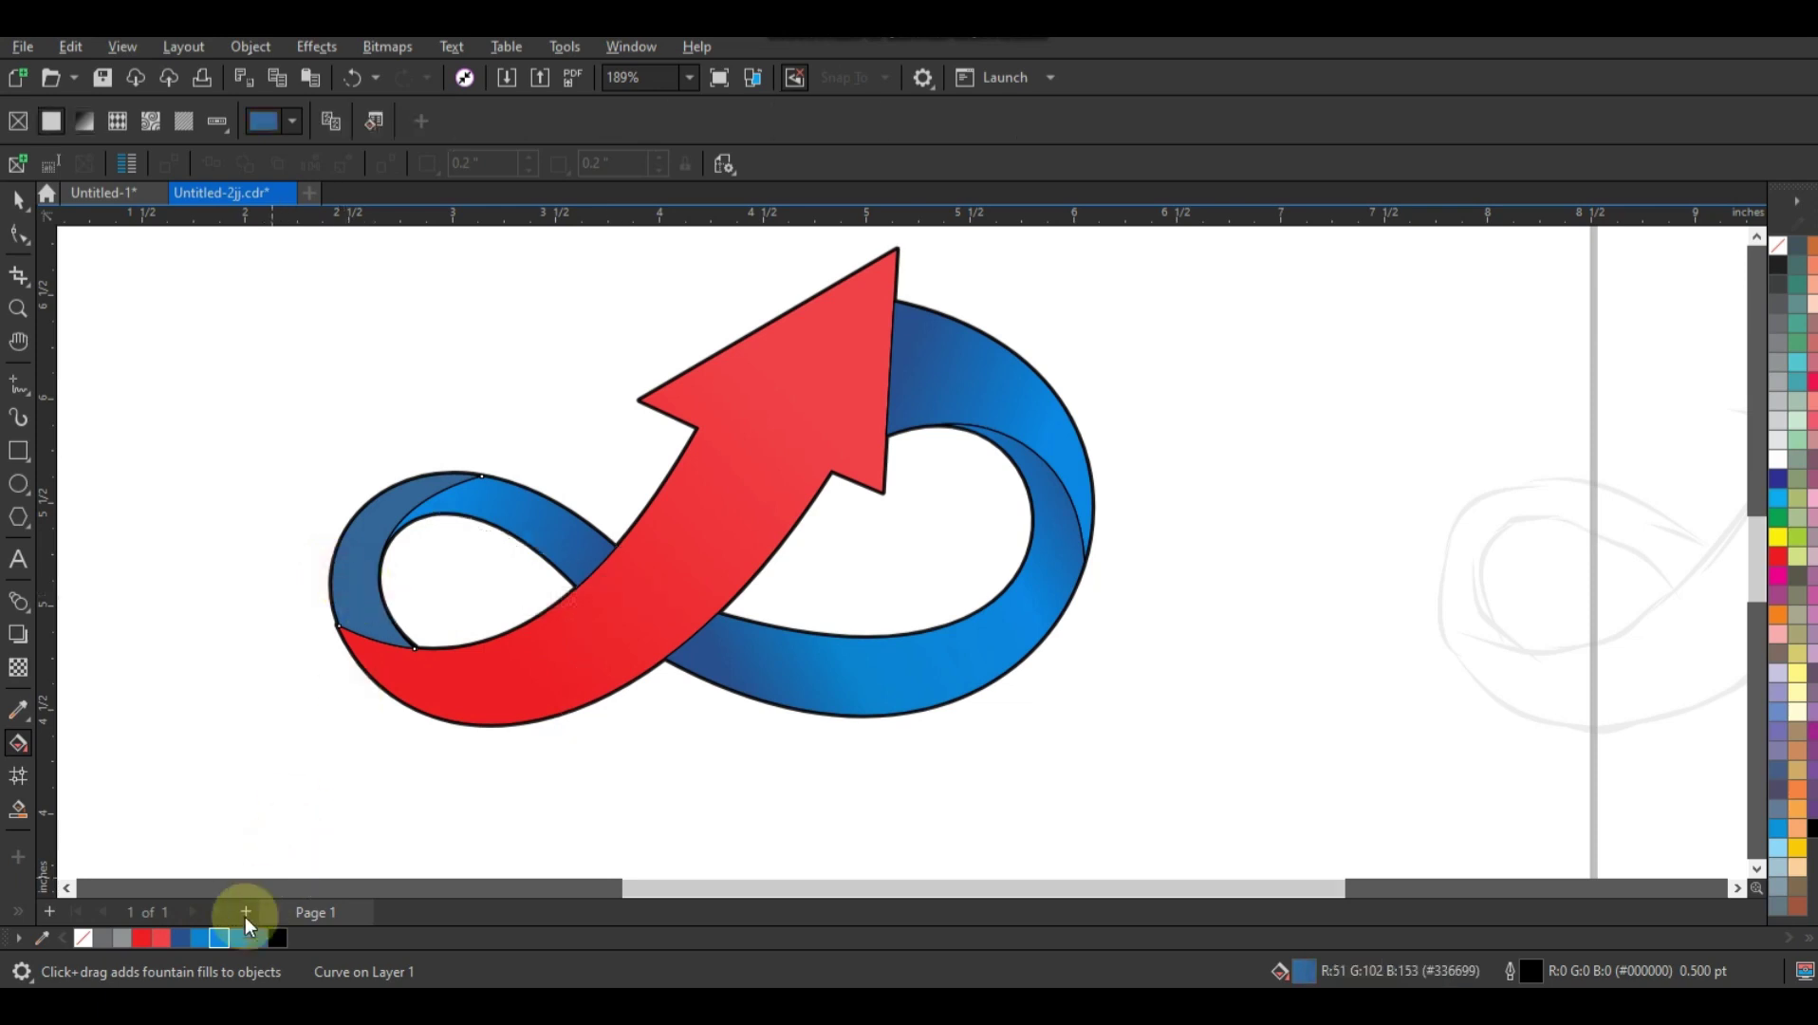
Step: Give the outer left band a linear fountain fill from dark blue (#28508E) at the upper curve to bright blue near the arrow's tail
{"action": "left_click_drag", "start_coordinate": [181, 937], "coordinate": [358, 651]}
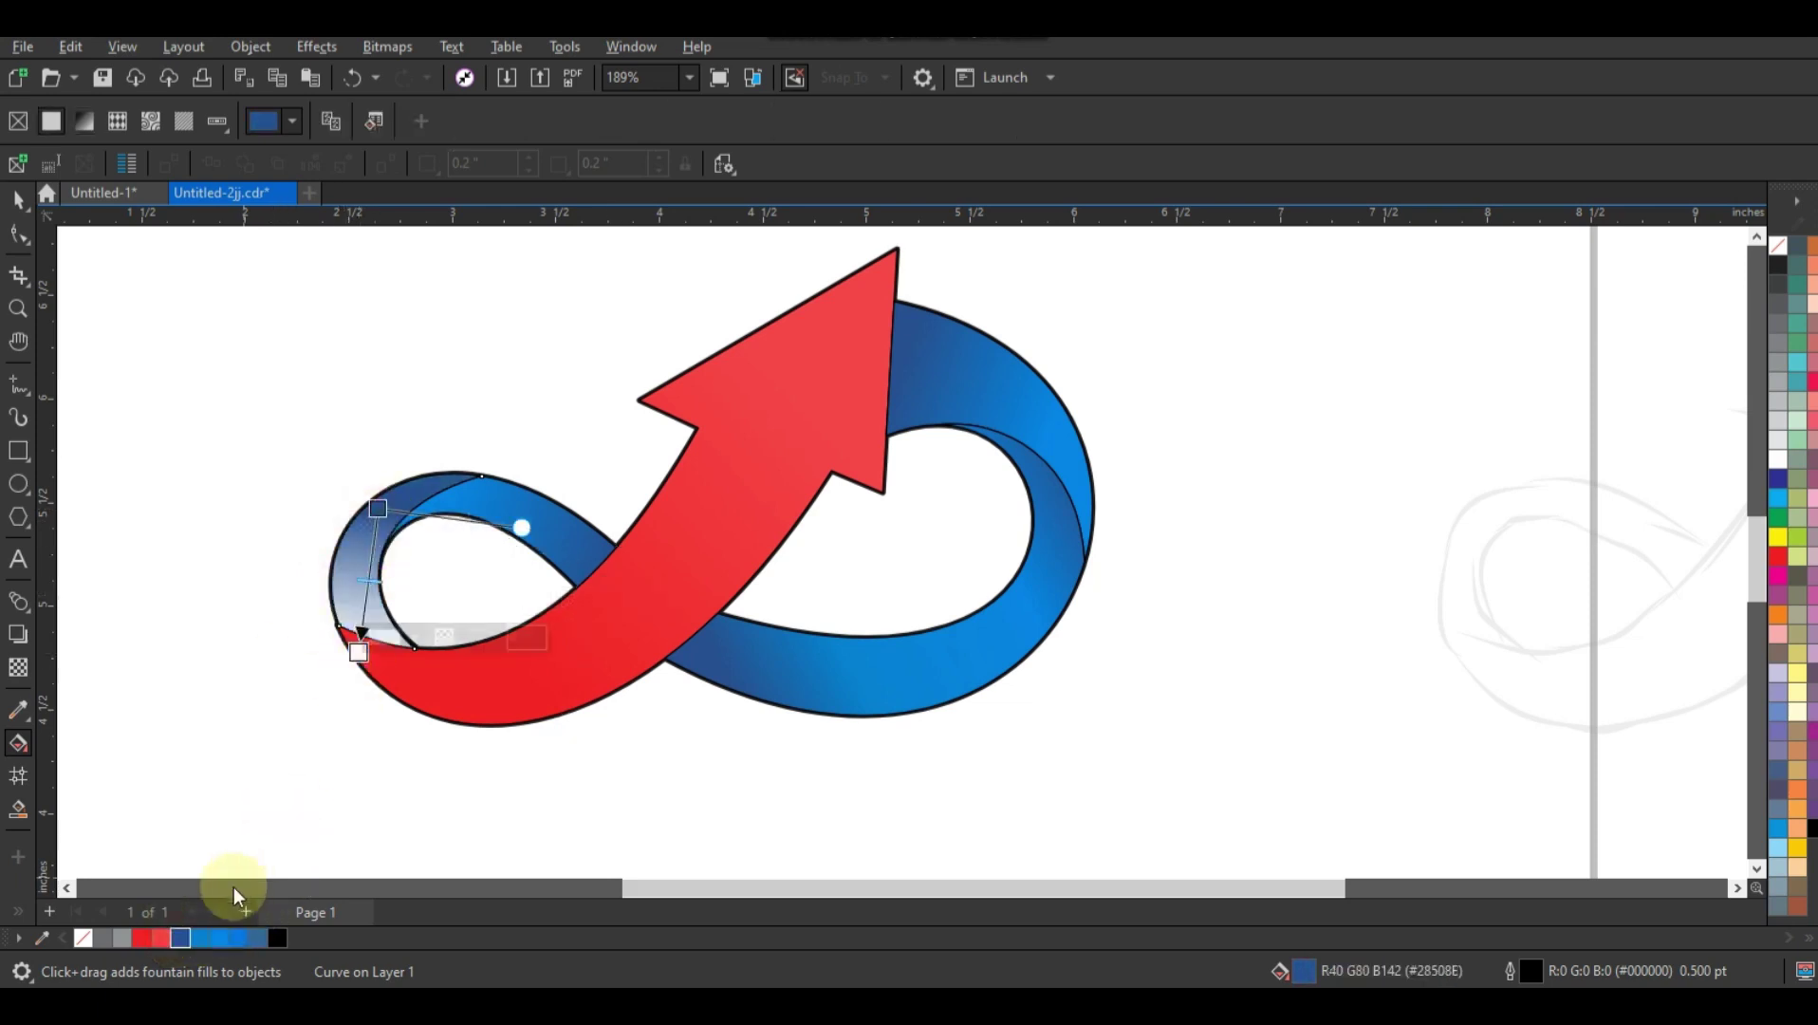
{"action": "left_click_drag", "start_coordinate": [220, 938], "coordinate": [359, 653]}
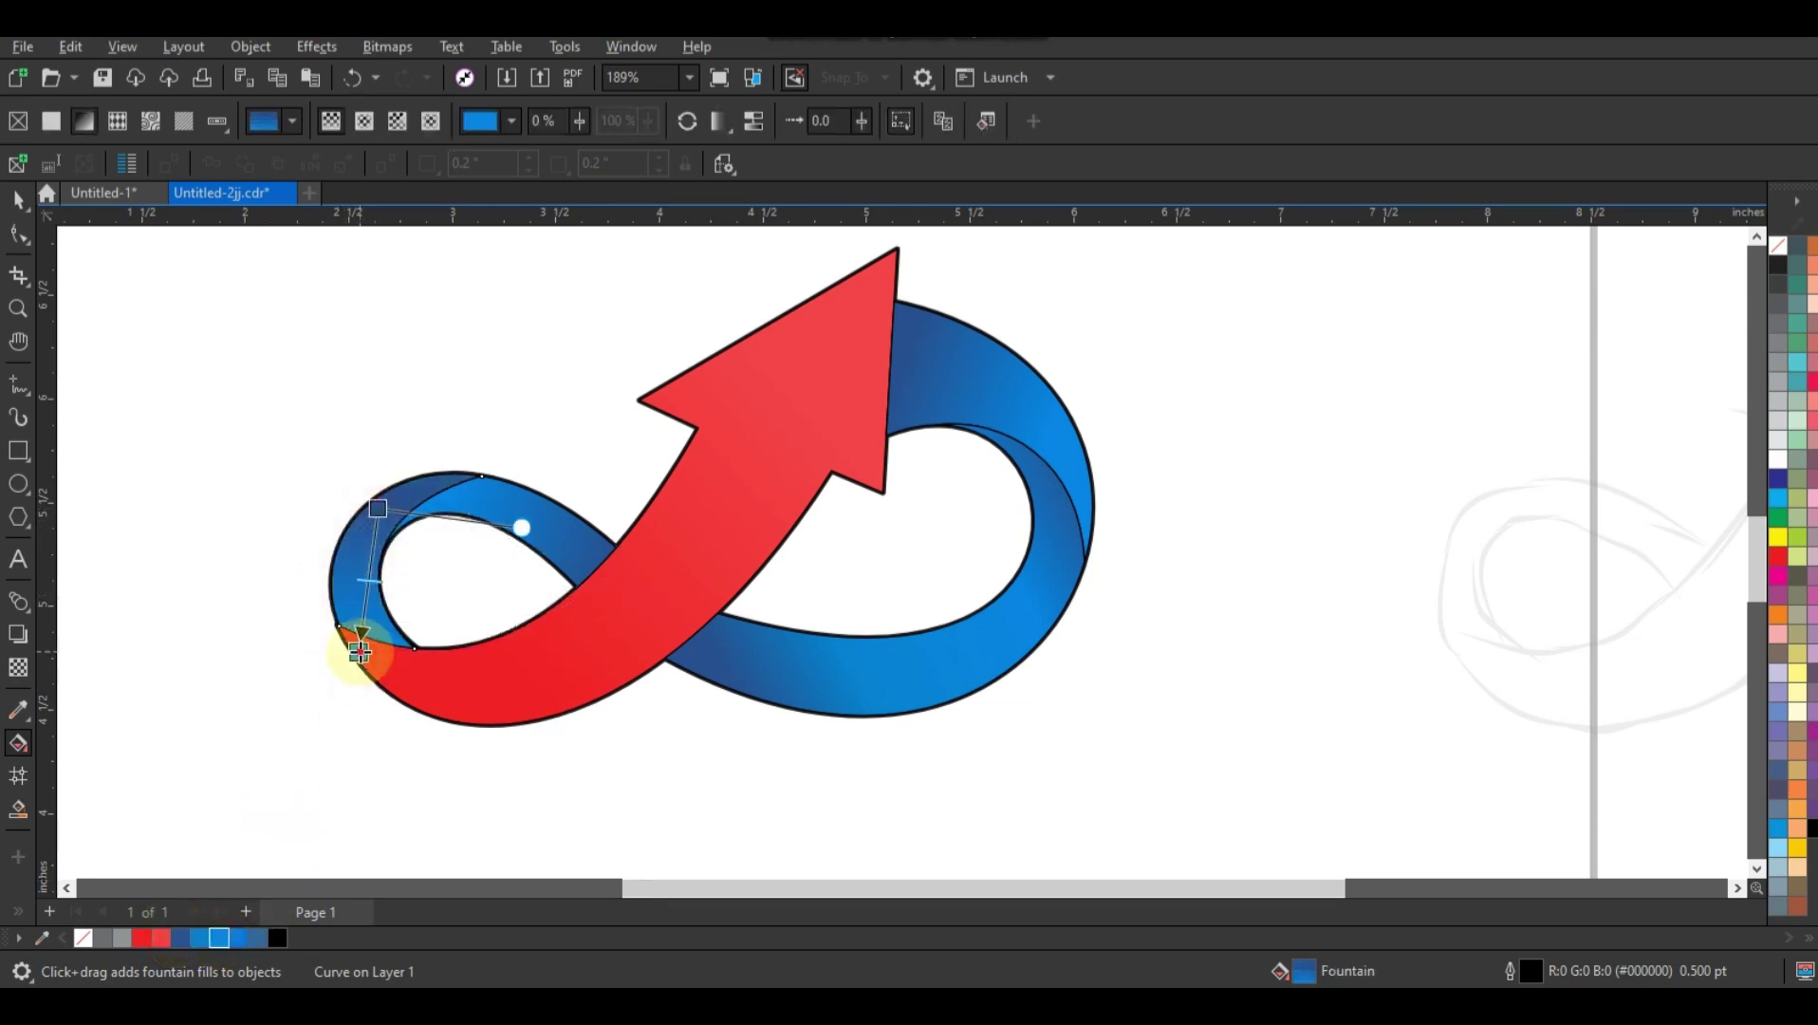
{"action": "left_click", "coordinate": [18, 199]}
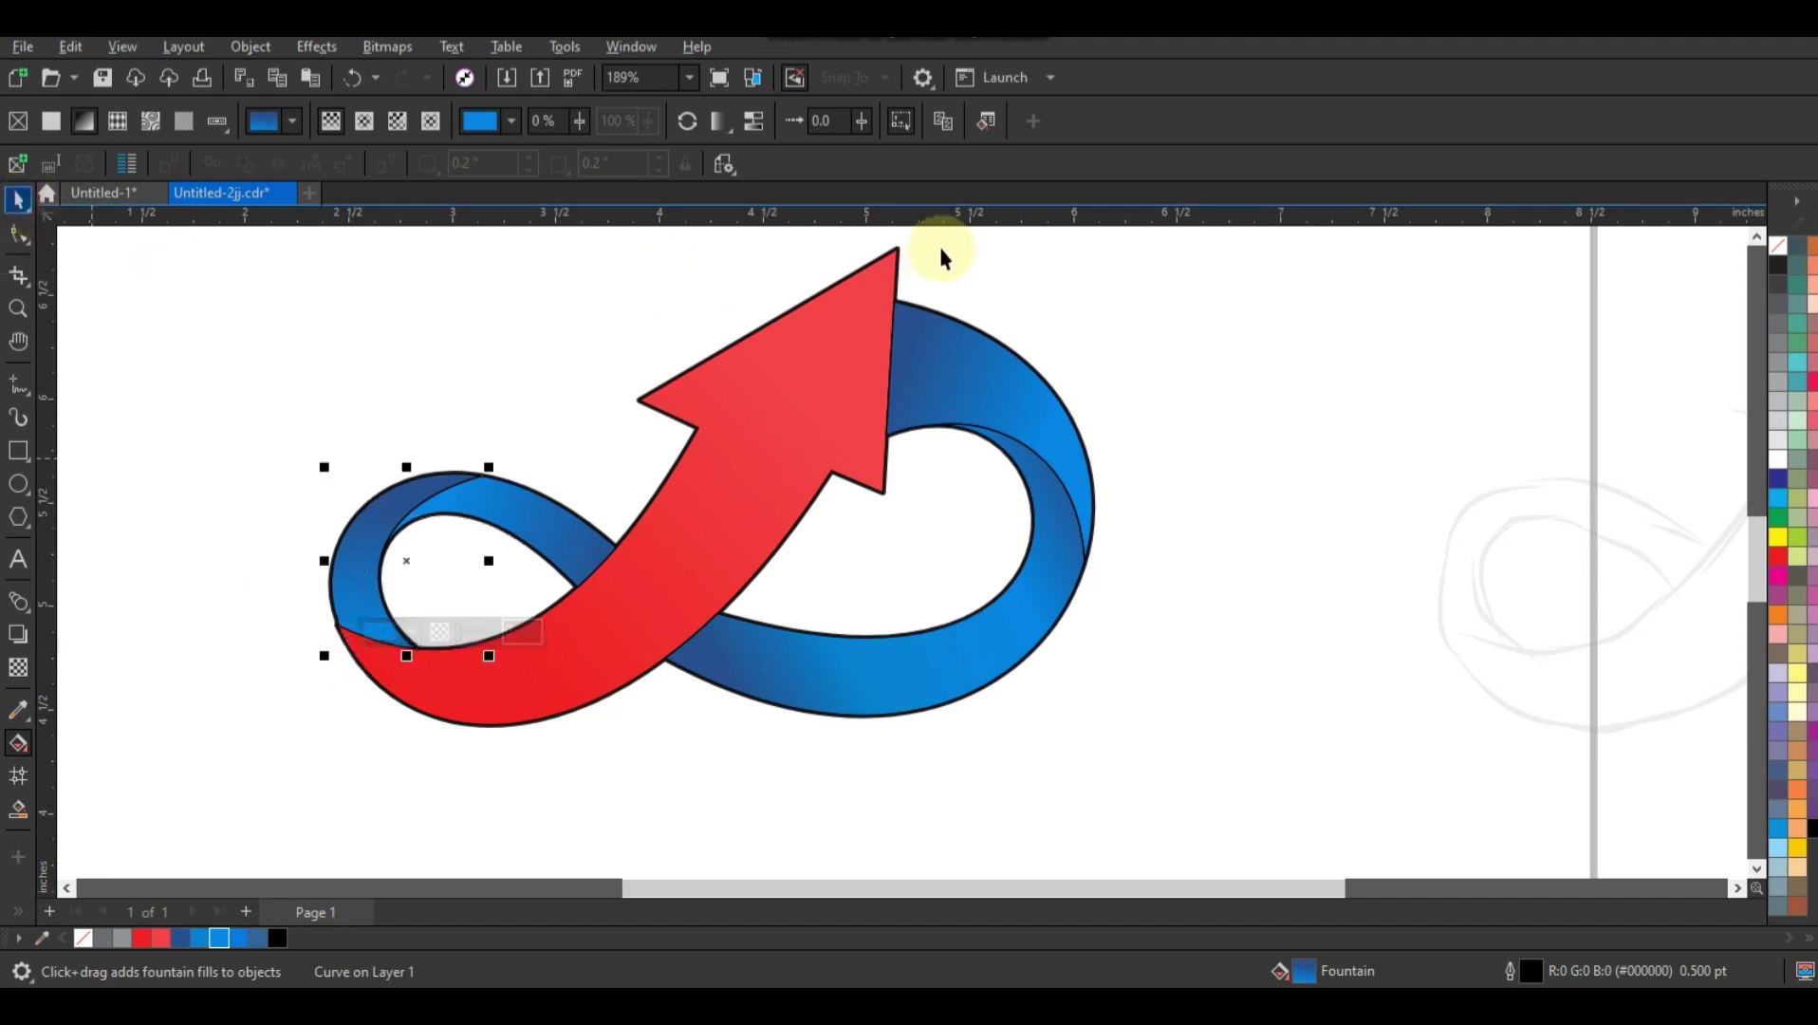
{"action": "left_click", "coordinate": [1001, 245]}
Step: Move the five colored shapes together to the left, clear of the original outline curves, and delete those curves
{"action": "scroll", "coordinate": [1114, 471], "scroll_direction": "down", "scroll_amount": 3}
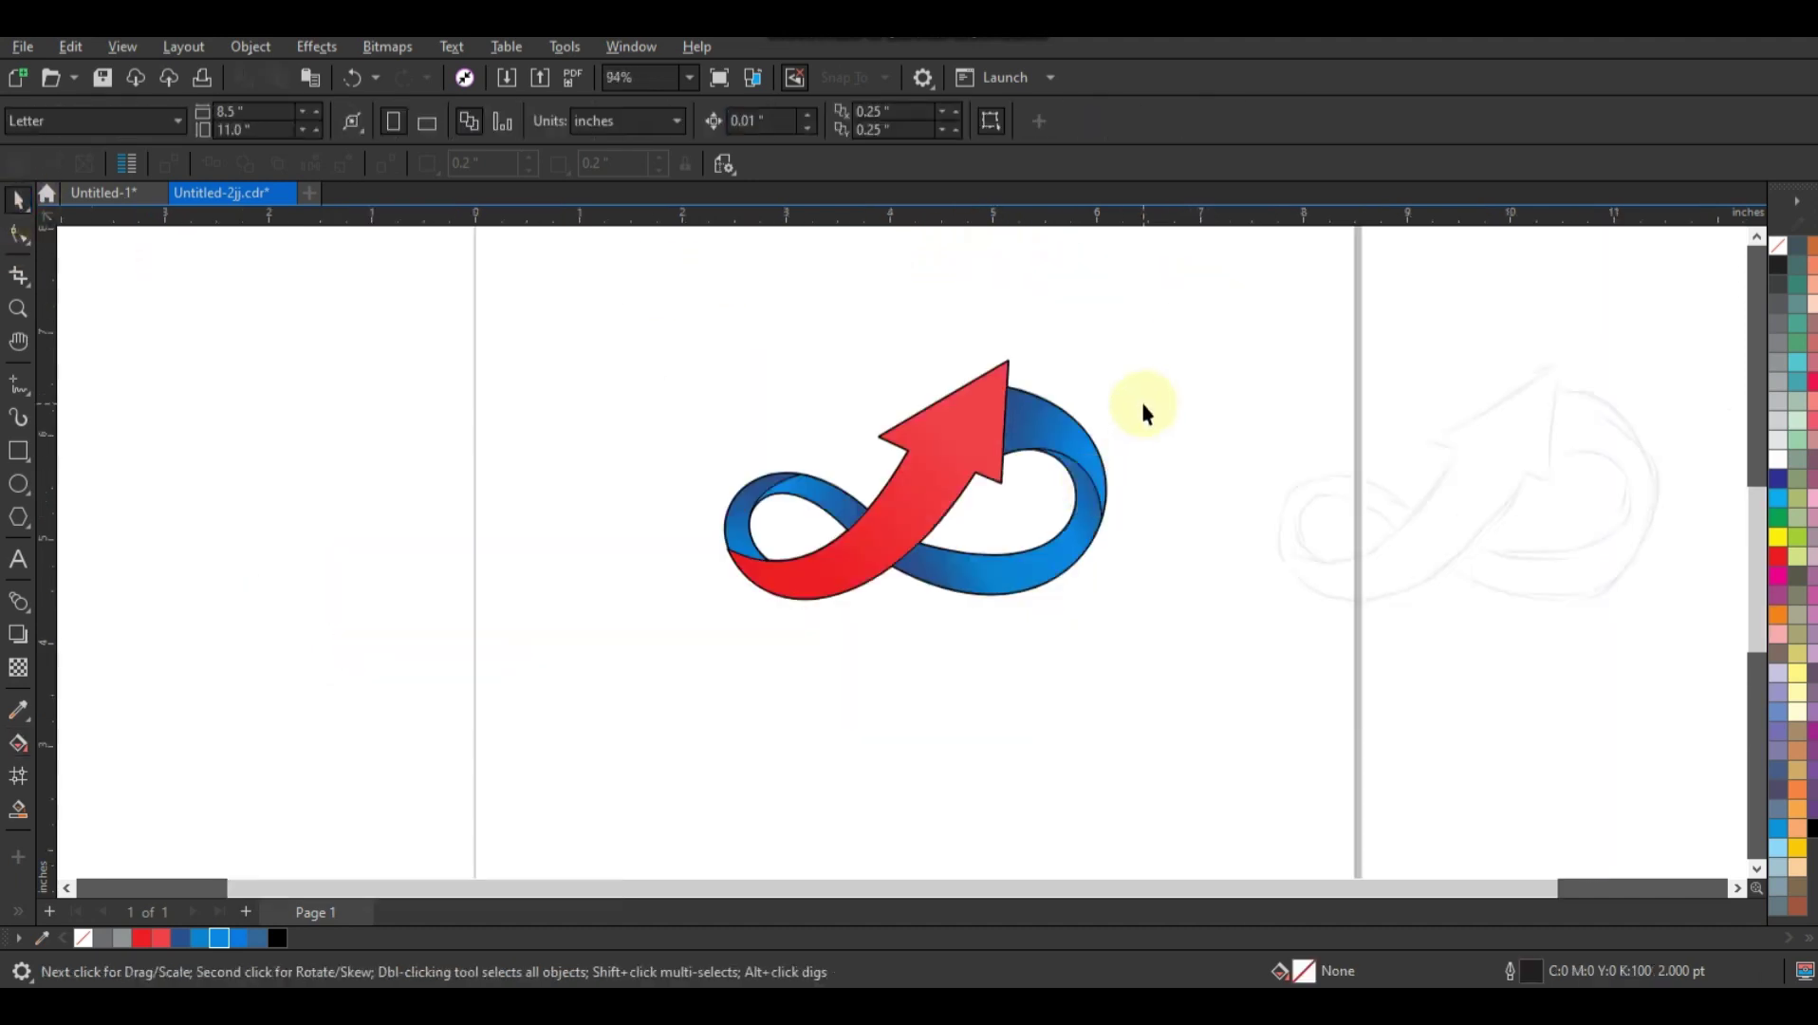
{"action": "left_click", "coordinate": [1054, 432]}
{"action": "left_click", "coordinate": [1062, 547], "text": "shift"}
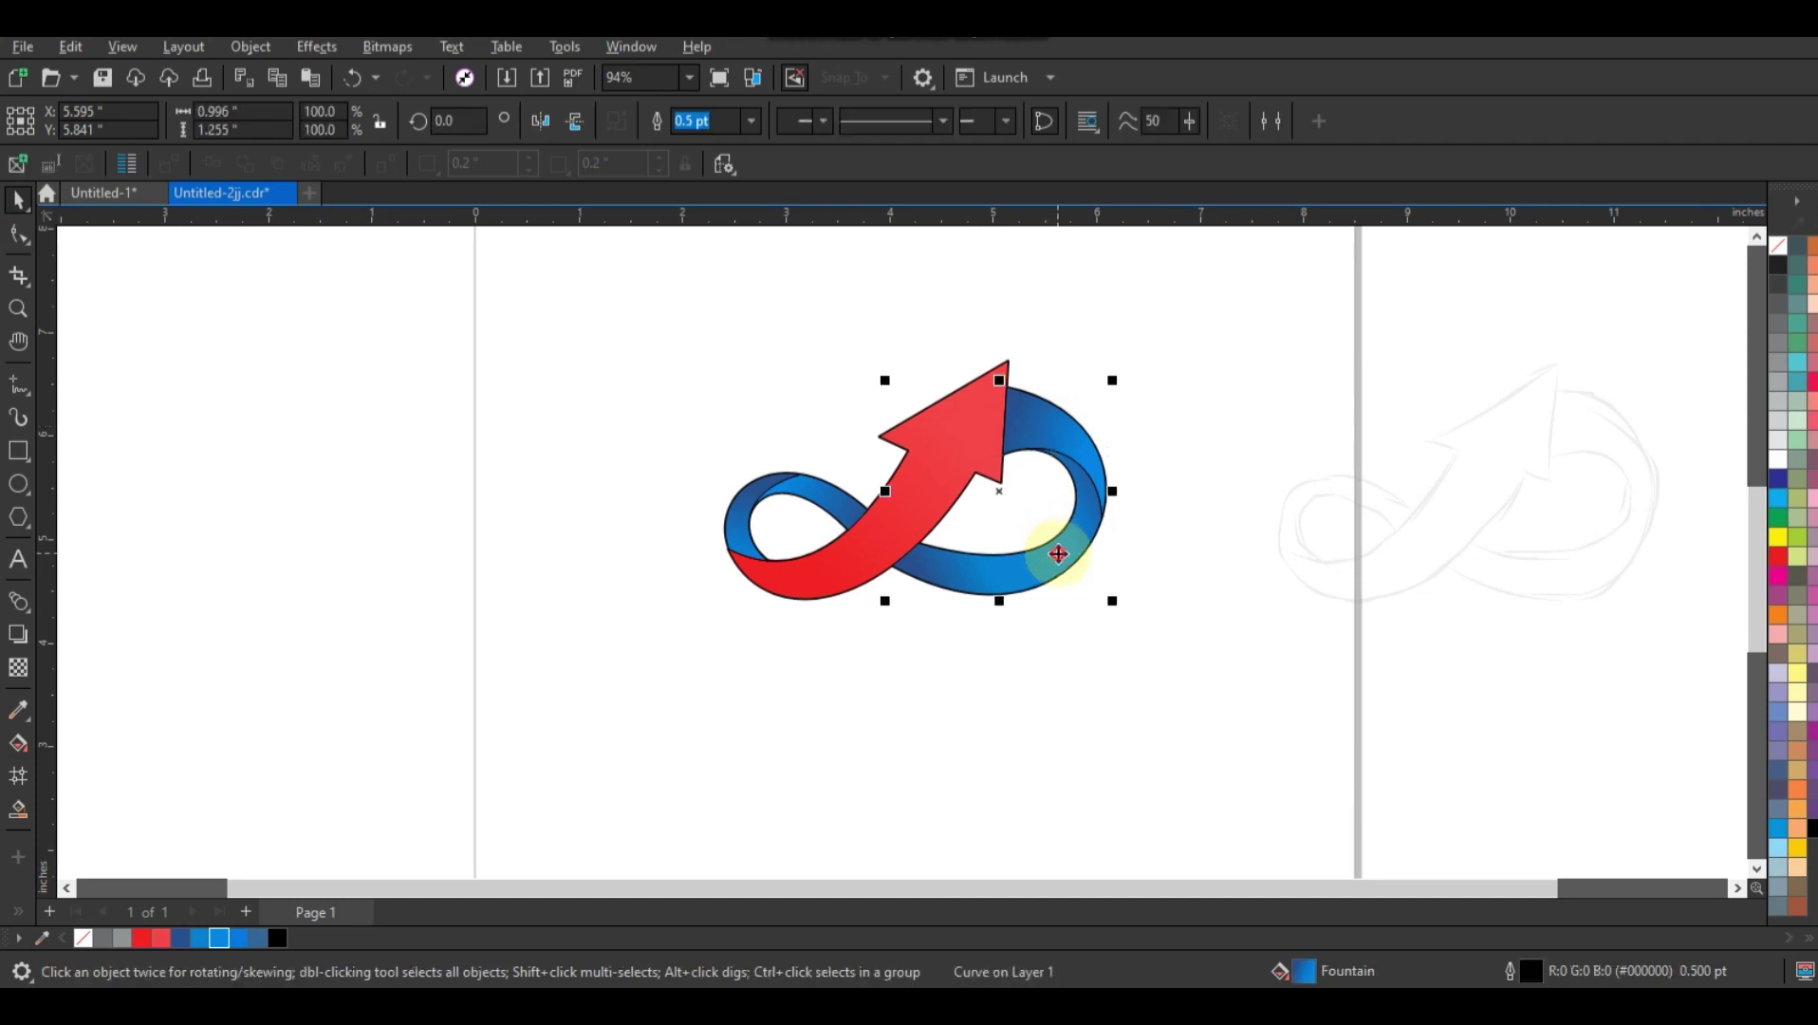
{"action": "left_click", "coordinate": [822, 503], "text": "shift"}
{"action": "left_click", "coordinate": [741, 506], "text": "shift"}
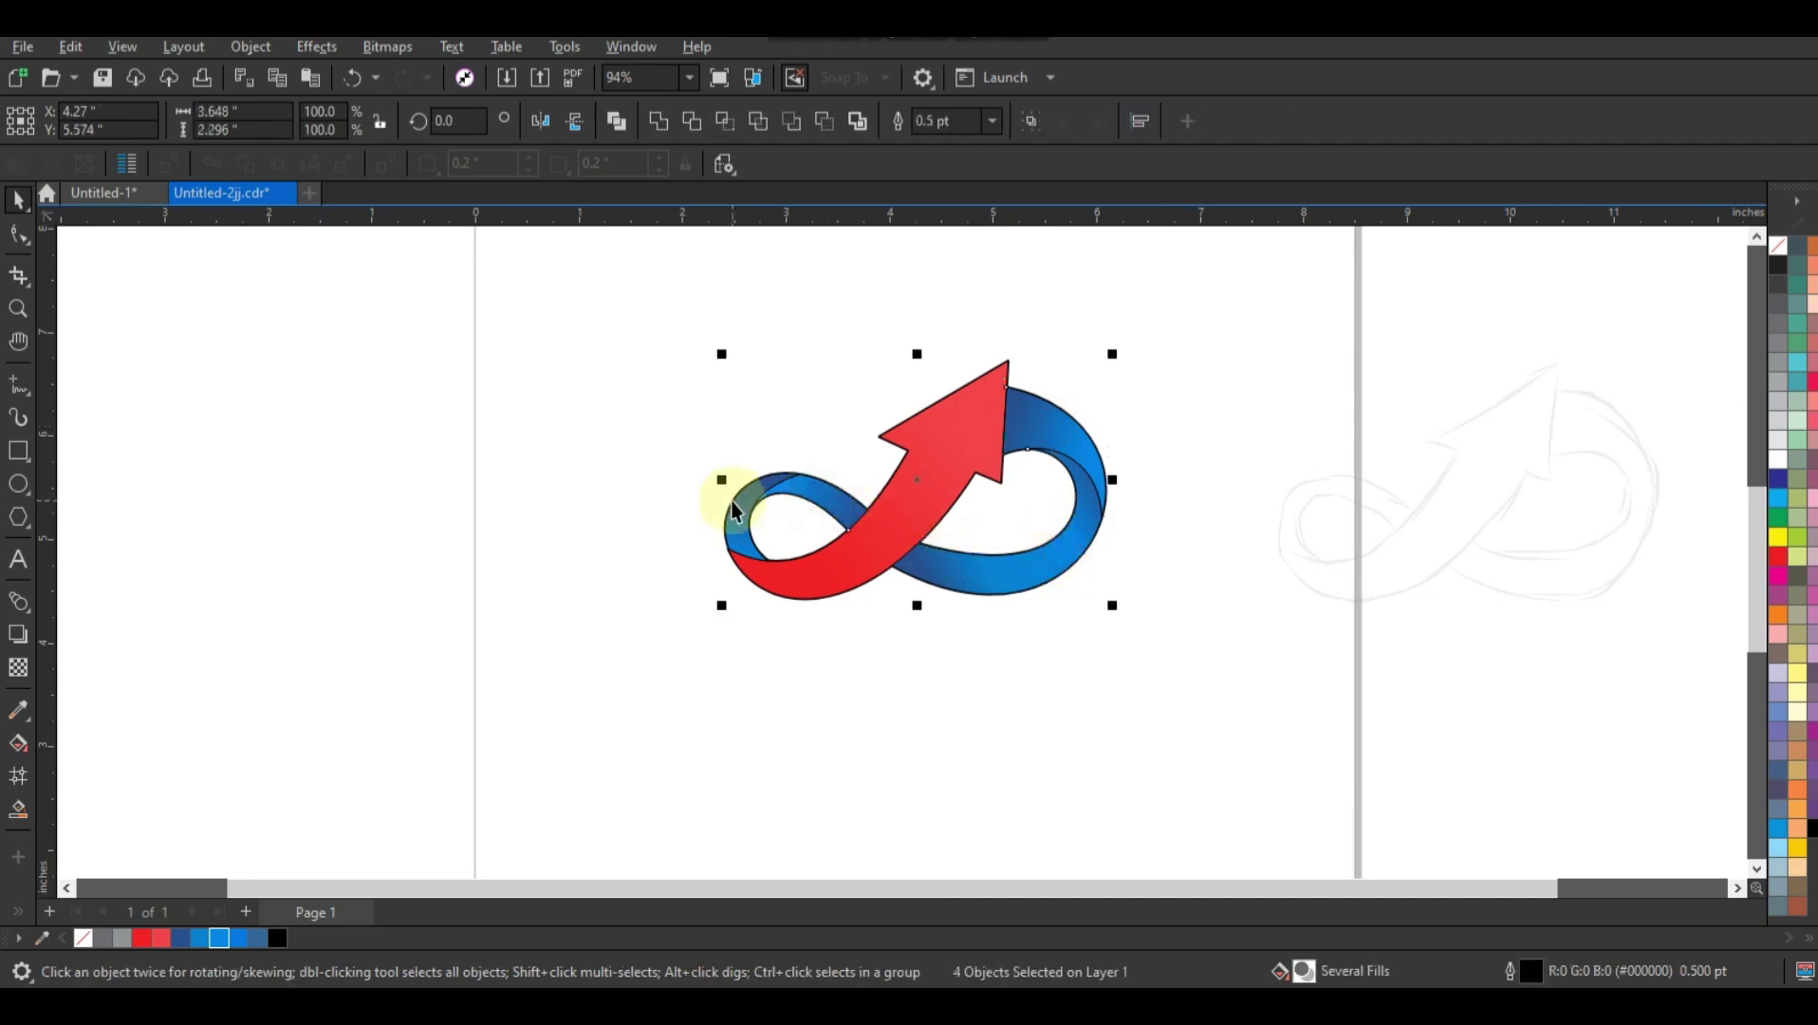
{"action": "left_click", "coordinate": [892, 494], "text": "shift"}
{"action": "left_click_drag", "start_coordinate": [879, 489], "coordinate": [447, 513]}
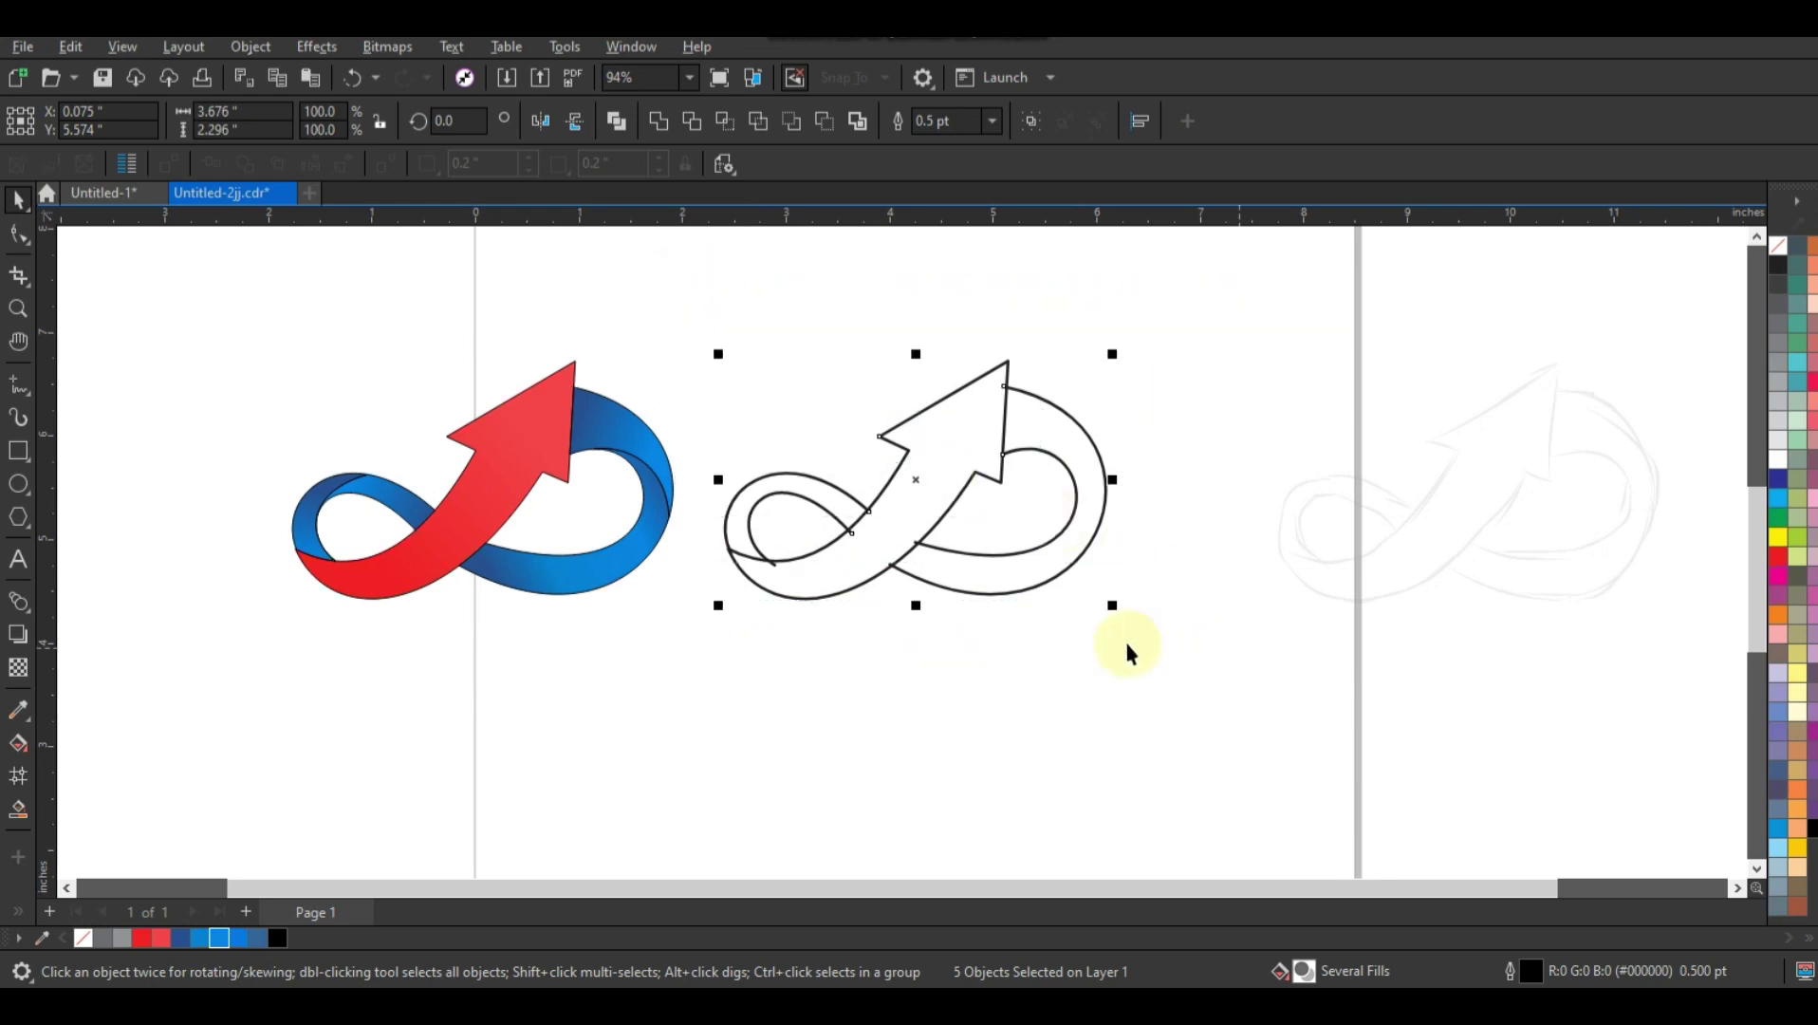
{"action": "left_click", "coordinate": [828, 642]}
Step: Remove the outlines from all five colored shapes and move them back onto the middle of the page
{"action": "left_click_drag", "start_coordinate": [243, 349], "coordinate": [243, 349]}
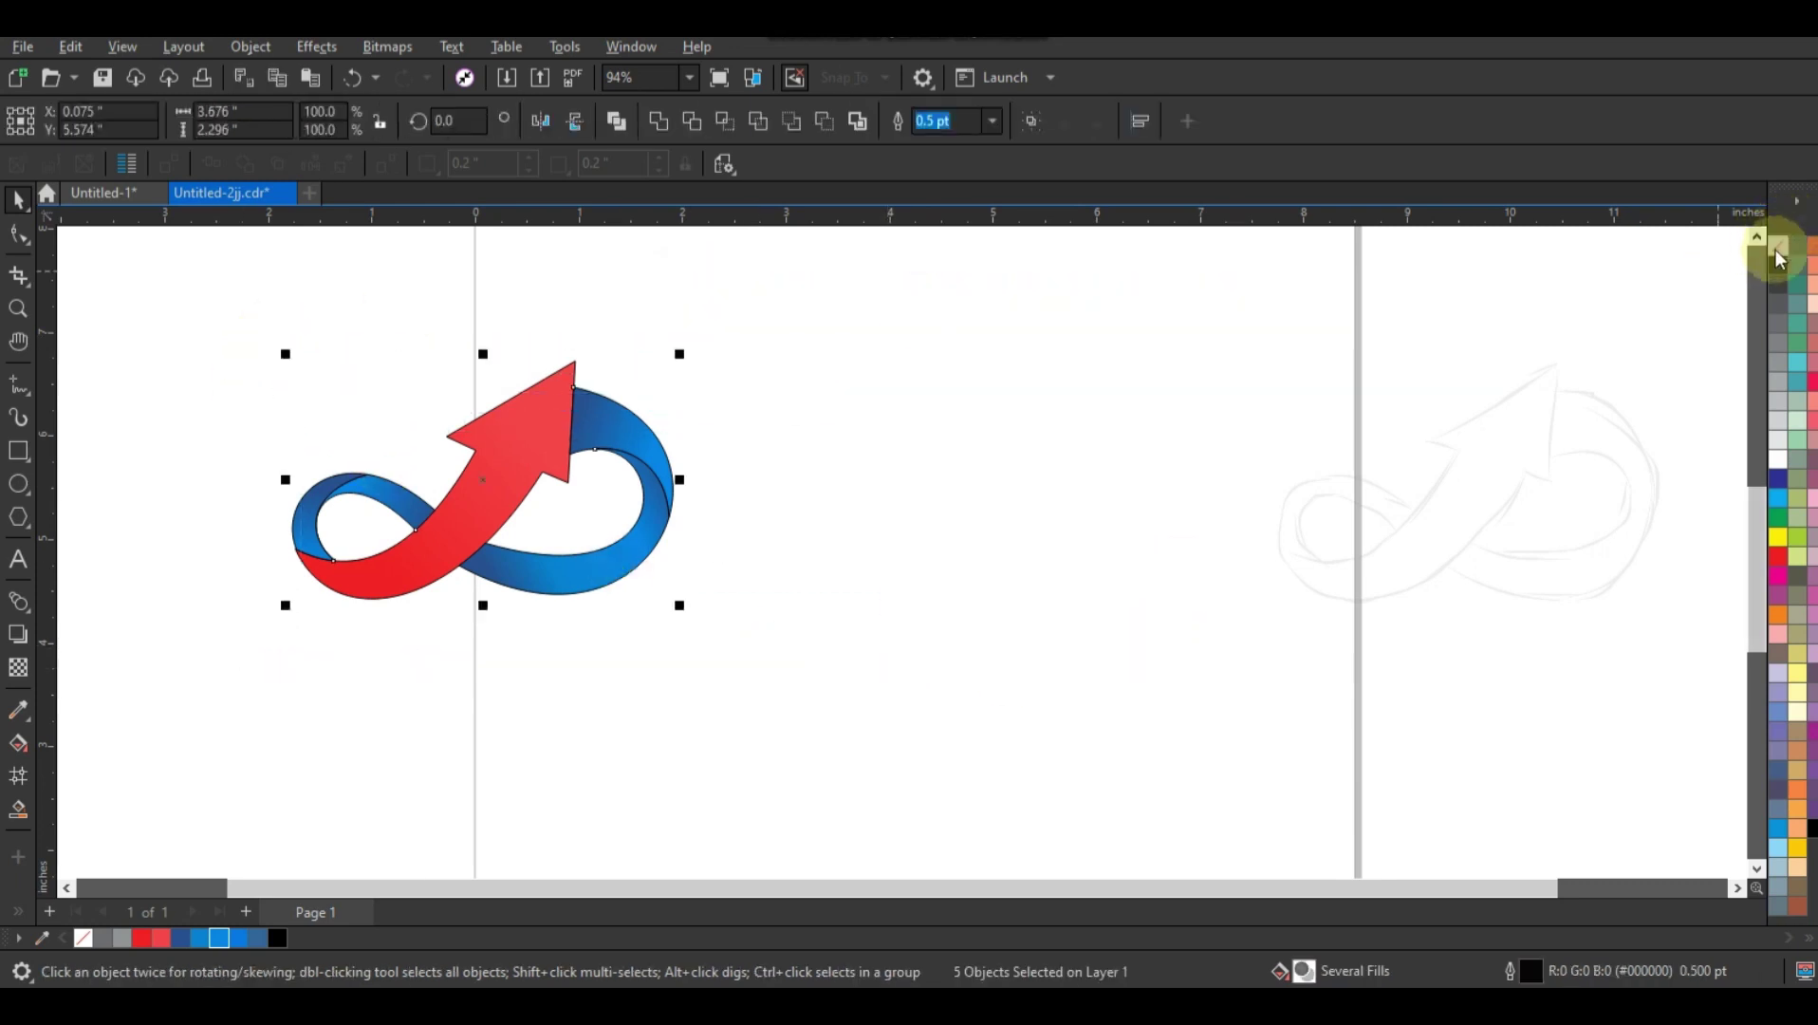
{"action": "right_click", "coordinate": [1779, 258]}
{"action": "left_click", "coordinate": [1705, 264]}
{"action": "left_click_drag", "start_coordinate": [537, 465], "coordinate": [900, 436]}
{"action": "left_click", "coordinate": [1143, 403]}
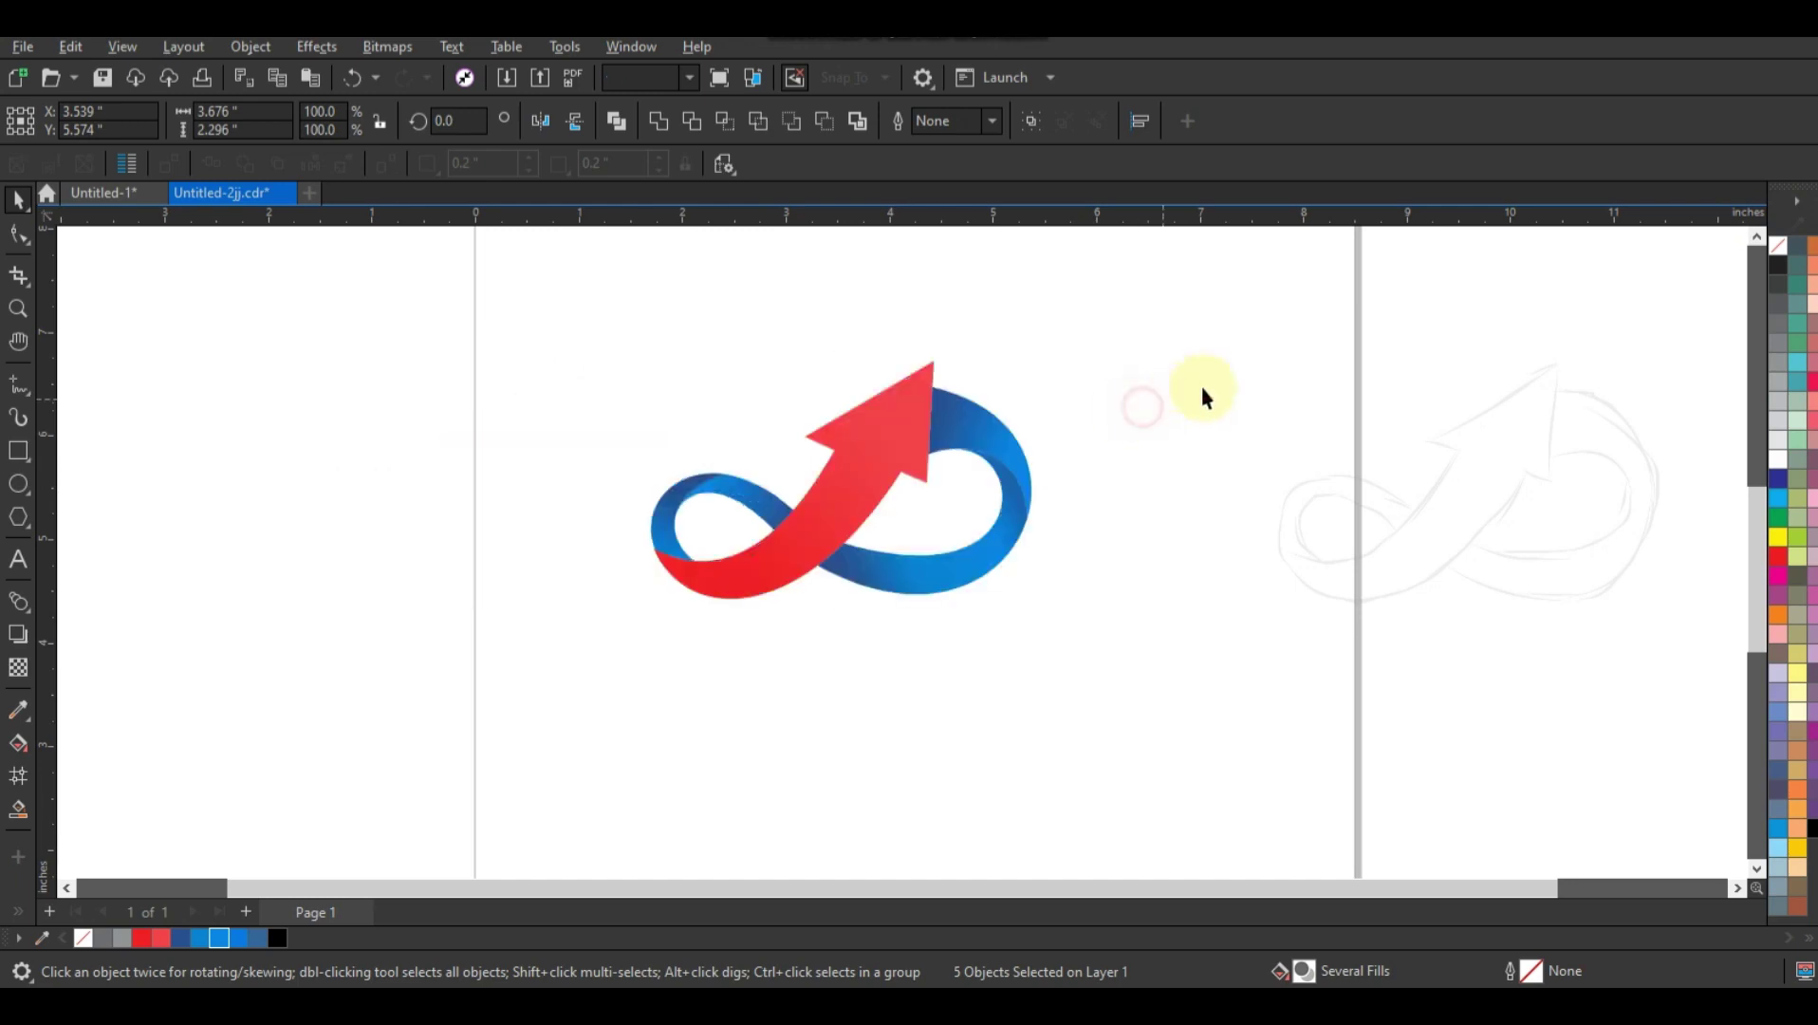
Step: Draw a straight line from just above the arrowhead's tip to just beyond the arrow's tail end
{"action": "left_click", "coordinate": [18, 306]}
{"action": "left_click_drag", "start_coordinate": [414, 281], "coordinate": [1281, 645]}
{"action": "left_click", "coordinate": [18, 384]}
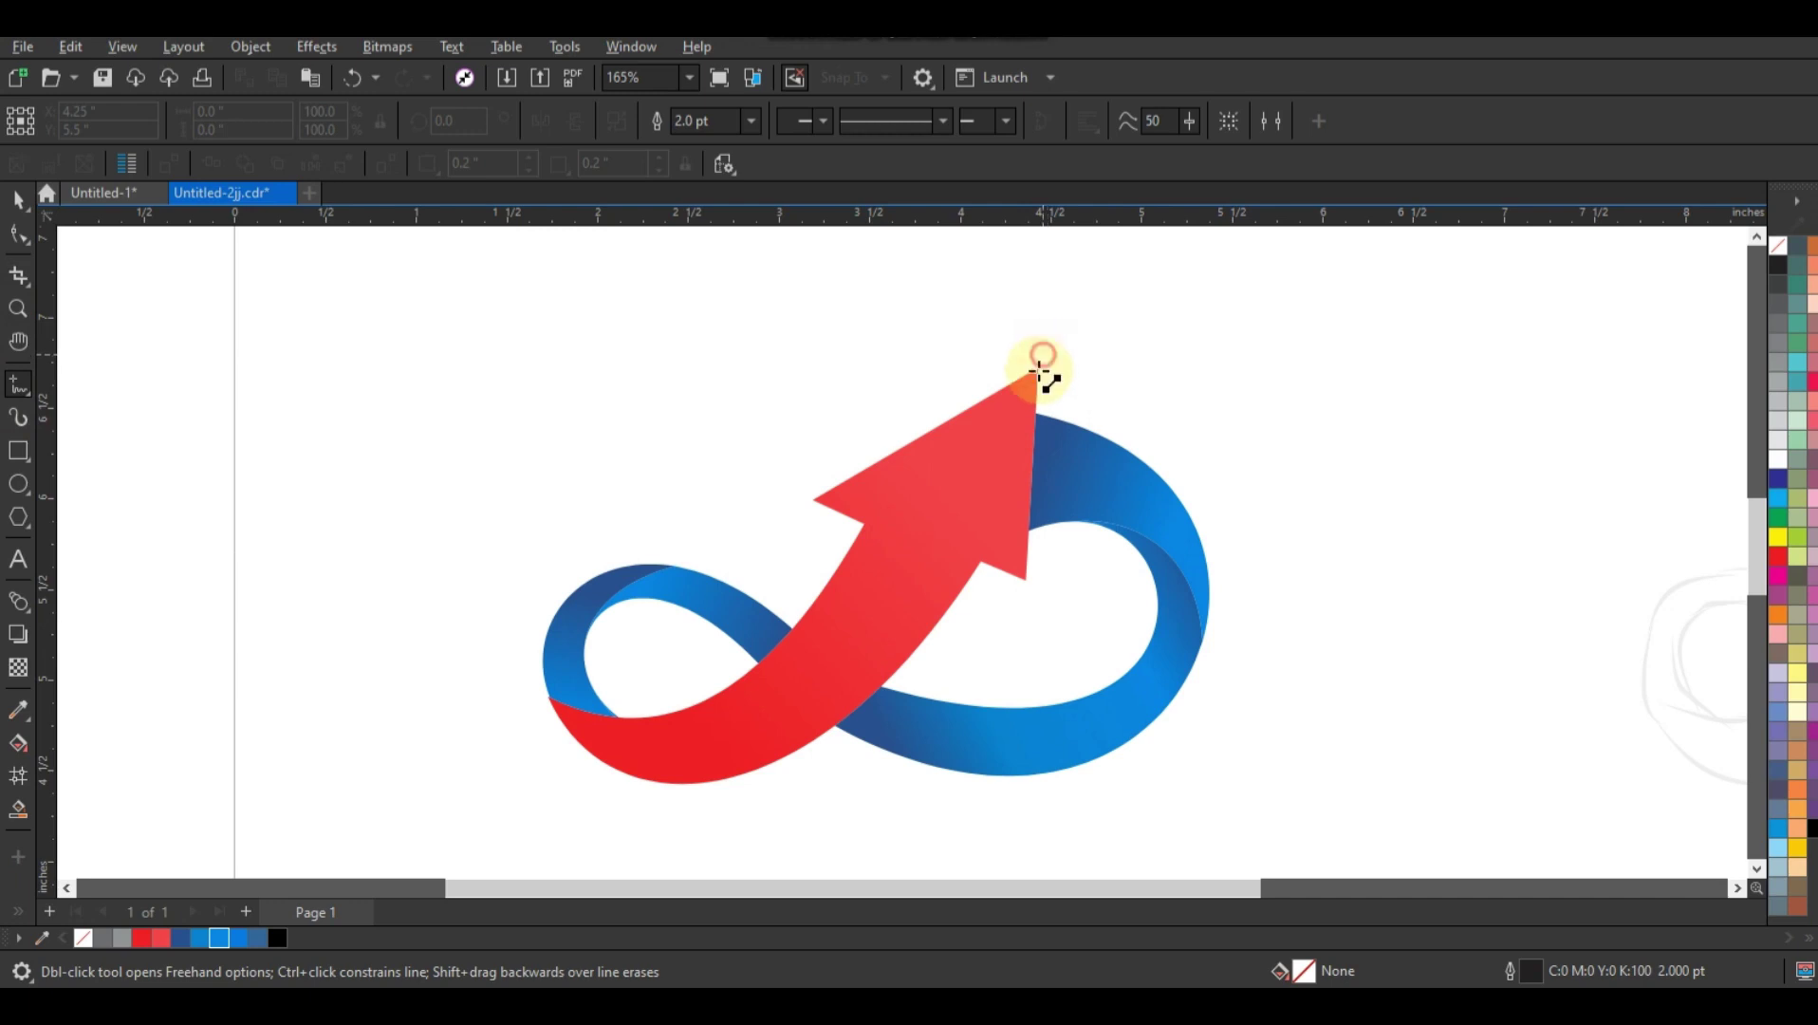
{"action": "left_click", "coordinate": [1043, 356]}
{"action": "left_click", "coordinate": [542, 699]}
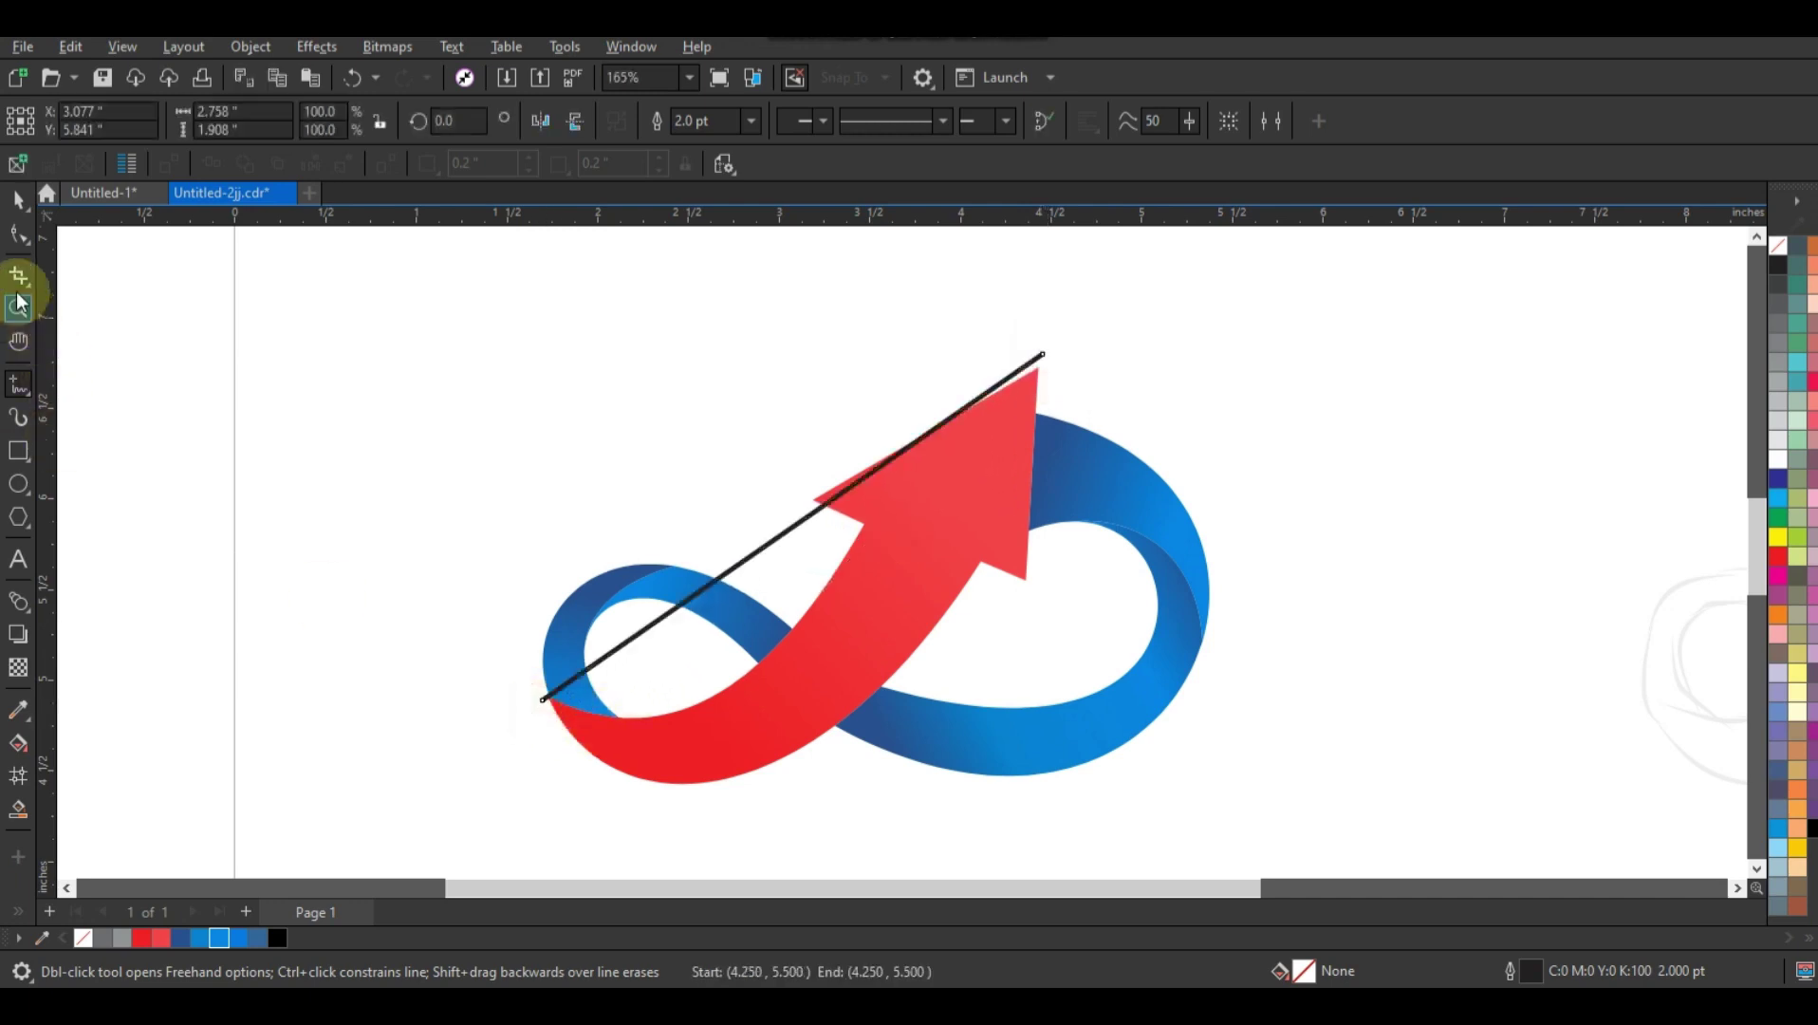
Step: Convert the new line to a curve and bend it through the middle of the arrow body from tip to tail
{"action": "left_click", "coordinate": [18, 235]}
{"action": "left_click_drag", "start_coordinate": [339, 272], "coordinate": [1203, 747]}
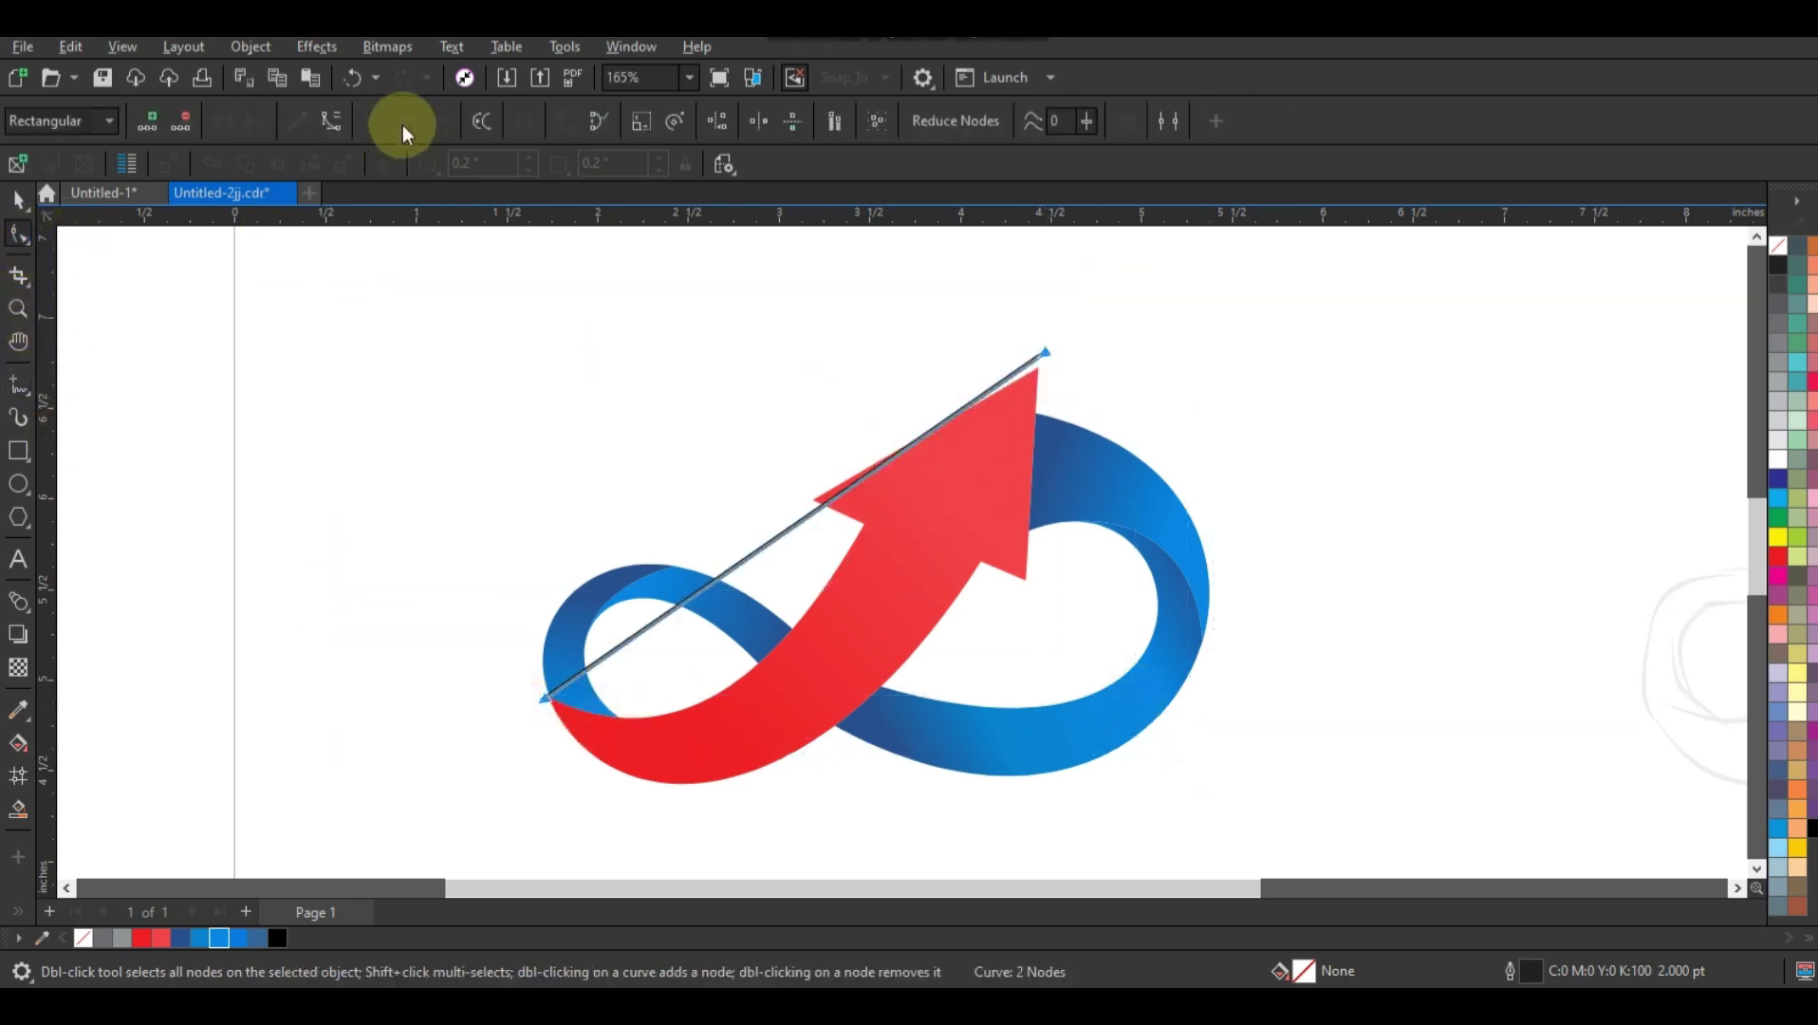
{"action": "left_click_drag", "start_coordinate": [1027, 327], "coordinate": [1089, 381]}
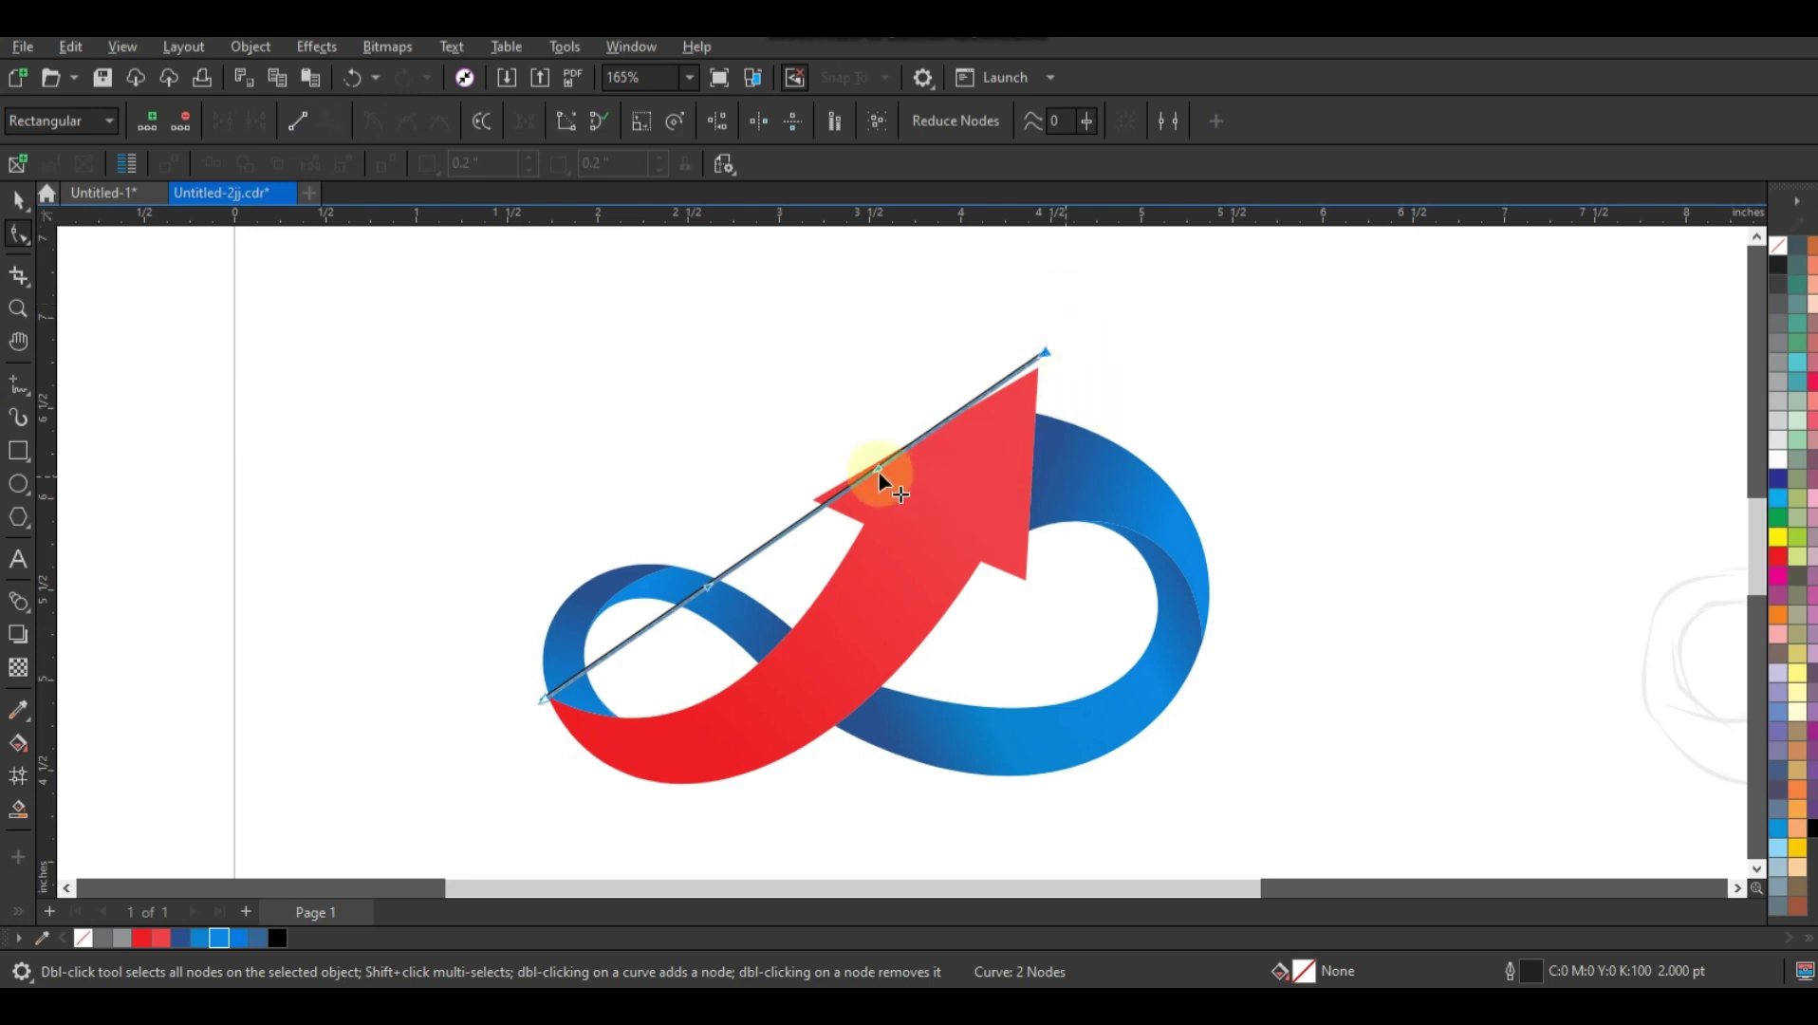
{"action": "left_click_drag", "start_coordinate": [878, 470], "coordinate": [944, 555]}
{"action": "left_click_drag", "start_coordinate": [708, 587], "coordinate": [697, 838]}
{"action": "left_click_drag", "start_coordinate": [536, 698], "coordinate": [528, 686]}
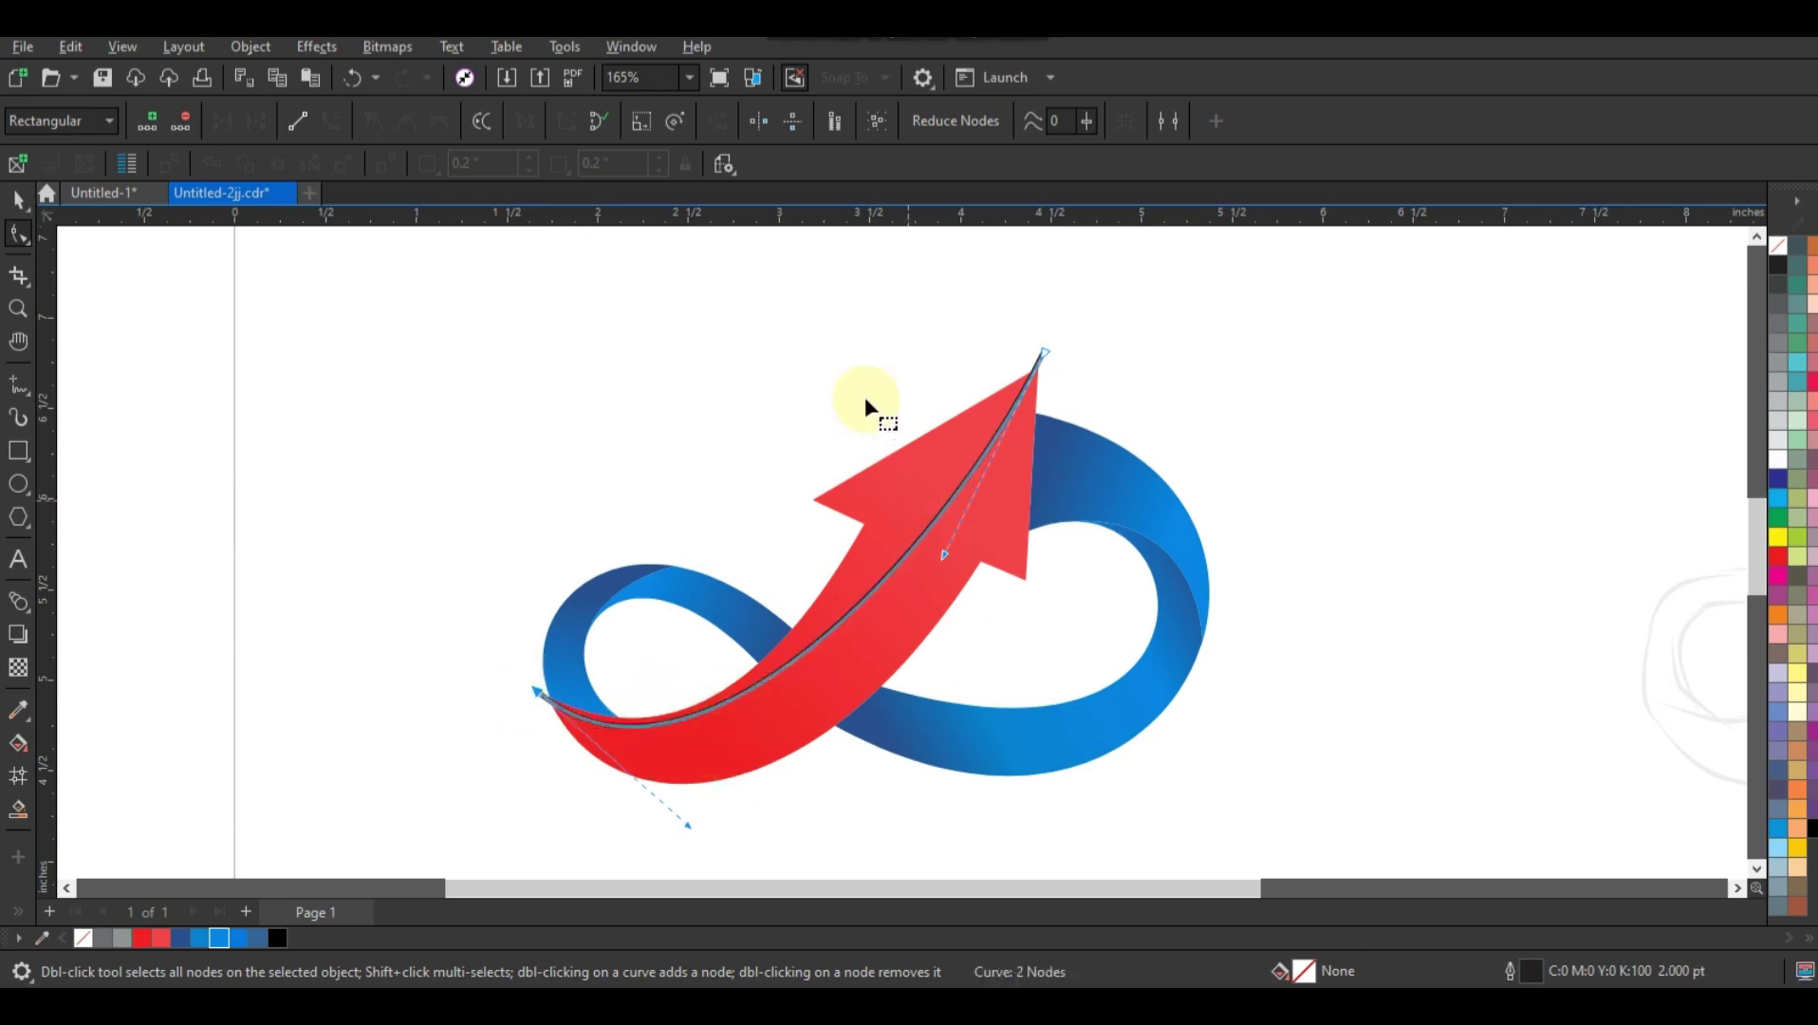
{"action": "scroll", "coordinate": [866, 397], "scroll_direction": "down", "scroll_amount": 2}
{"action": "left_click_drag", "start_coordinate": [772, 617], "coordinate": [794, 645]}
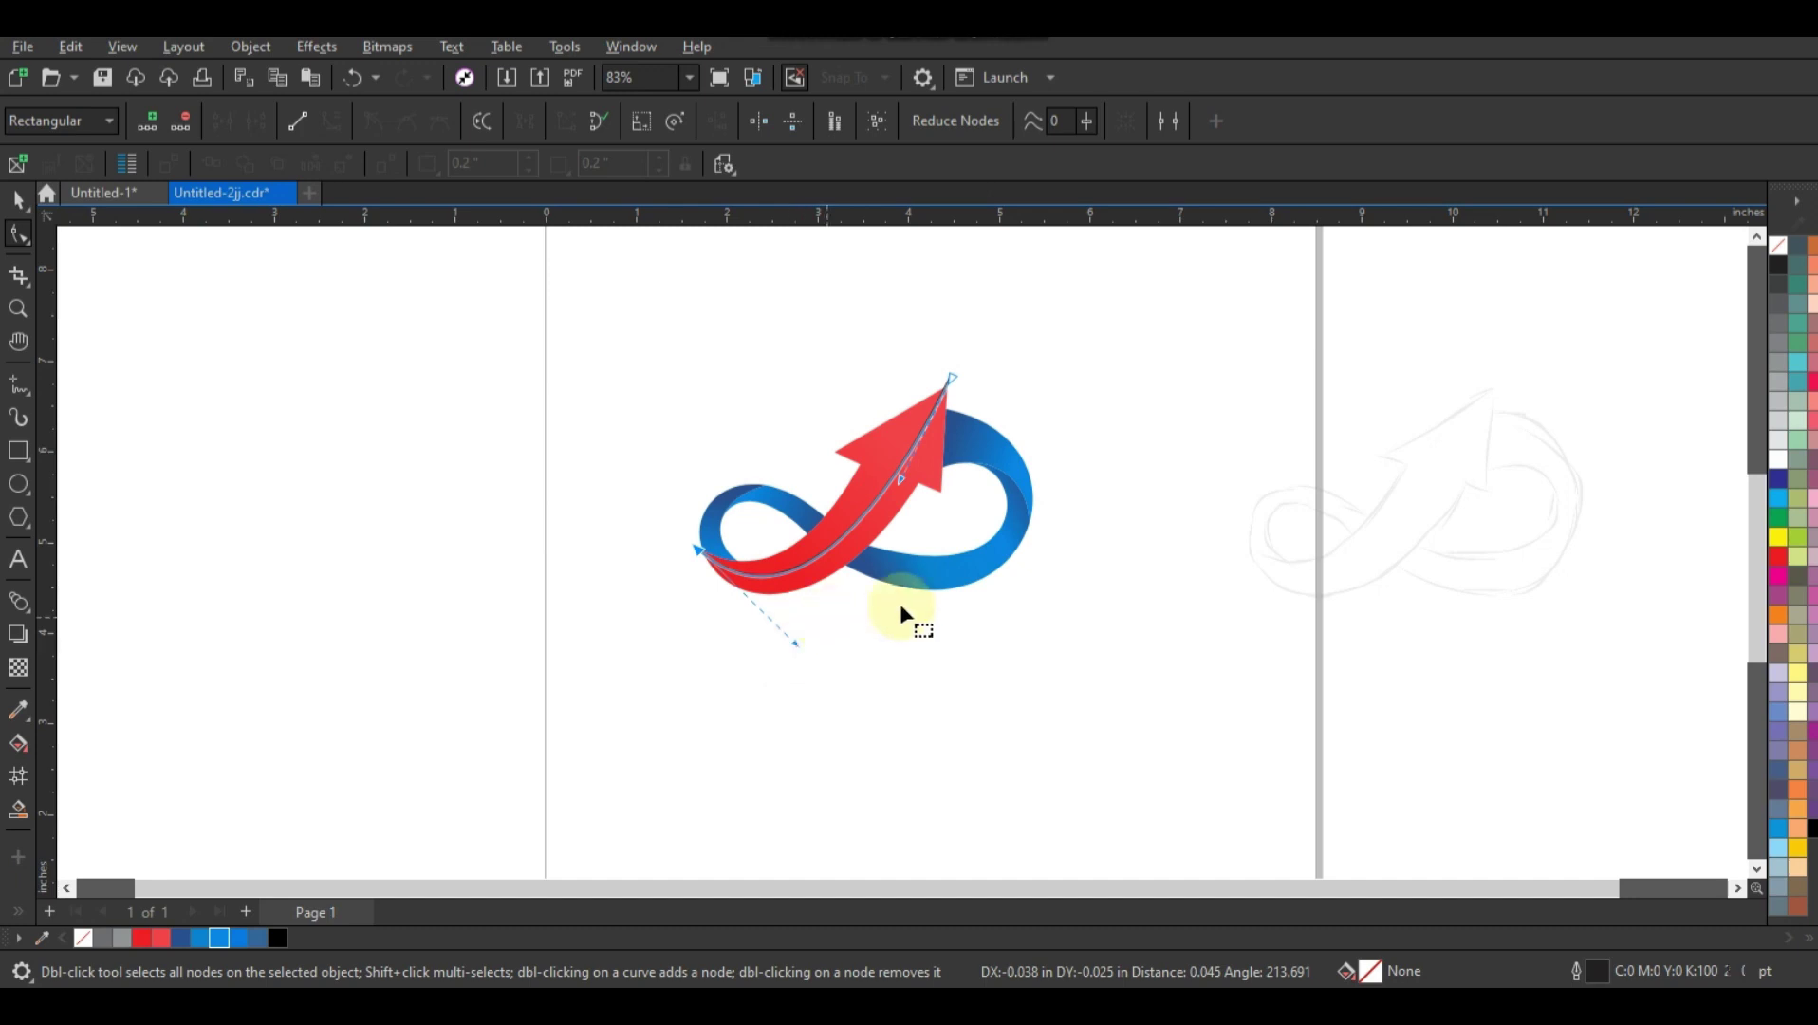
Step: Create a filled shape from the arrow's lower half, below the dividing curve, with Smart Fill
{"action": "left_click", "coordinate": [18, 809]}
{"action": "left_click", "coordinate": [871, 527]}
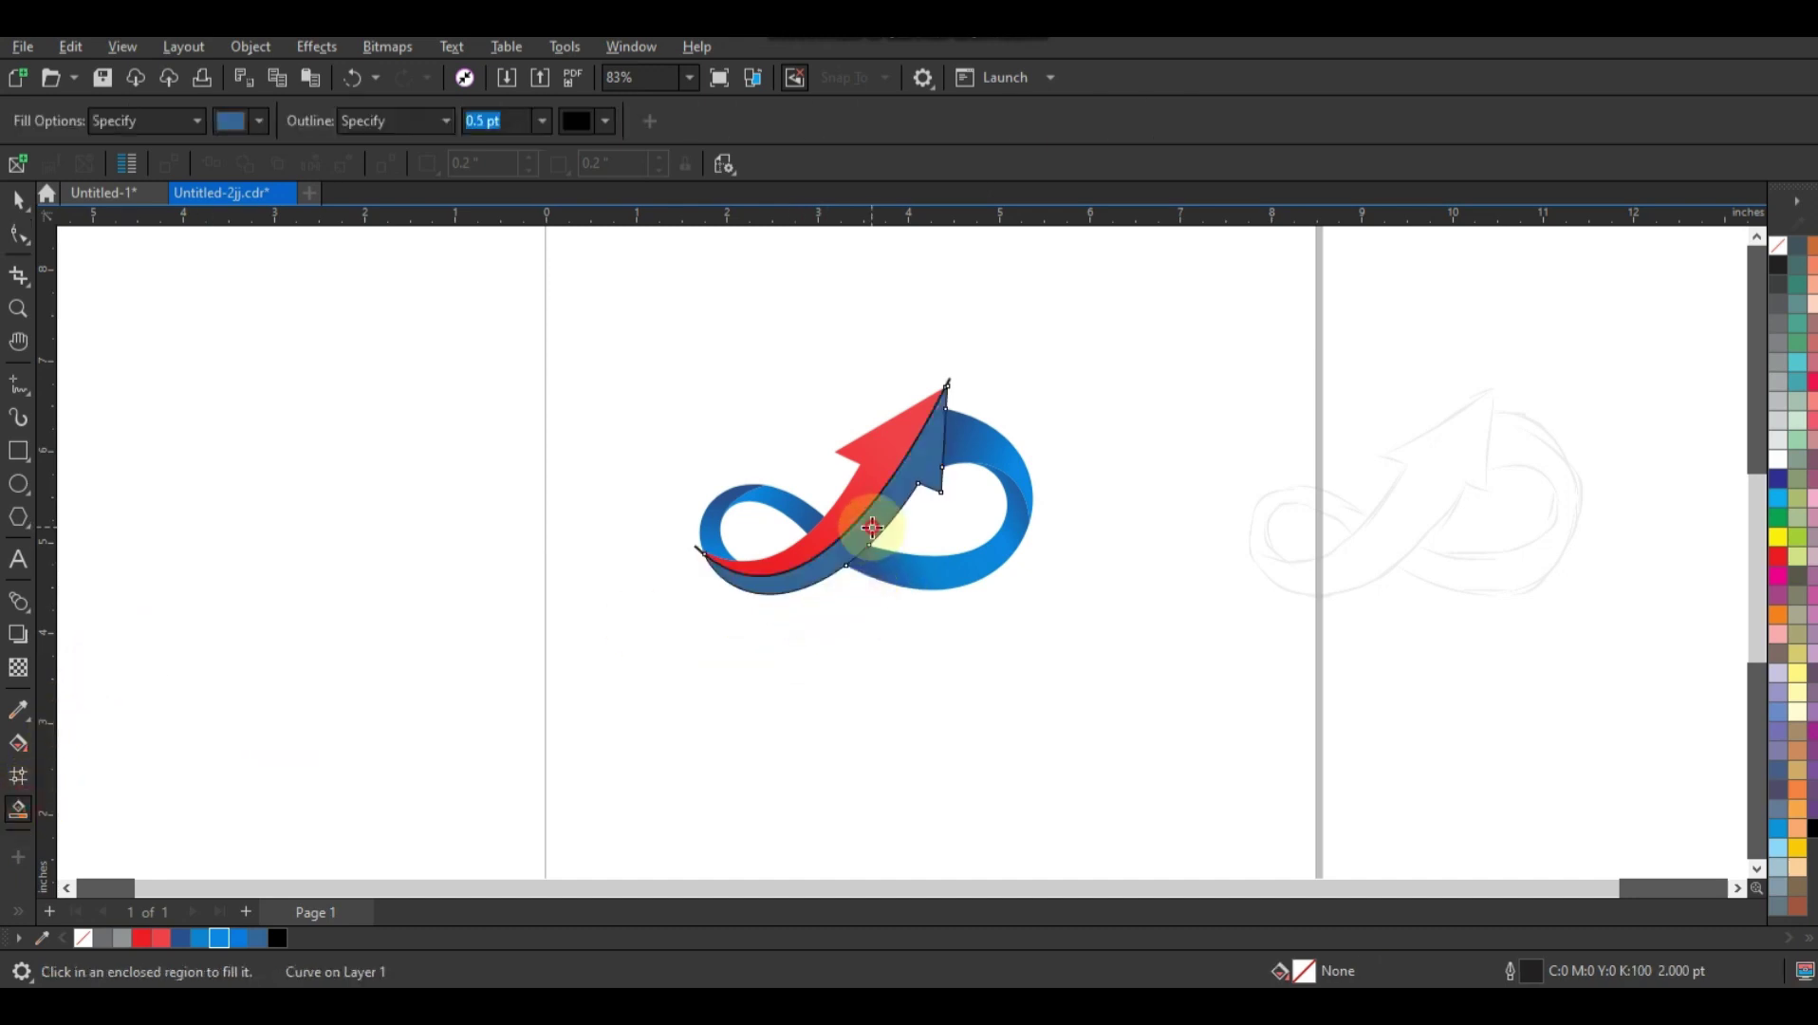
Step: Fill the arrow's new lower half with the red from the document colors and delete the dividing curve
{"action": "left_click", "coordinate": [18, 199]}
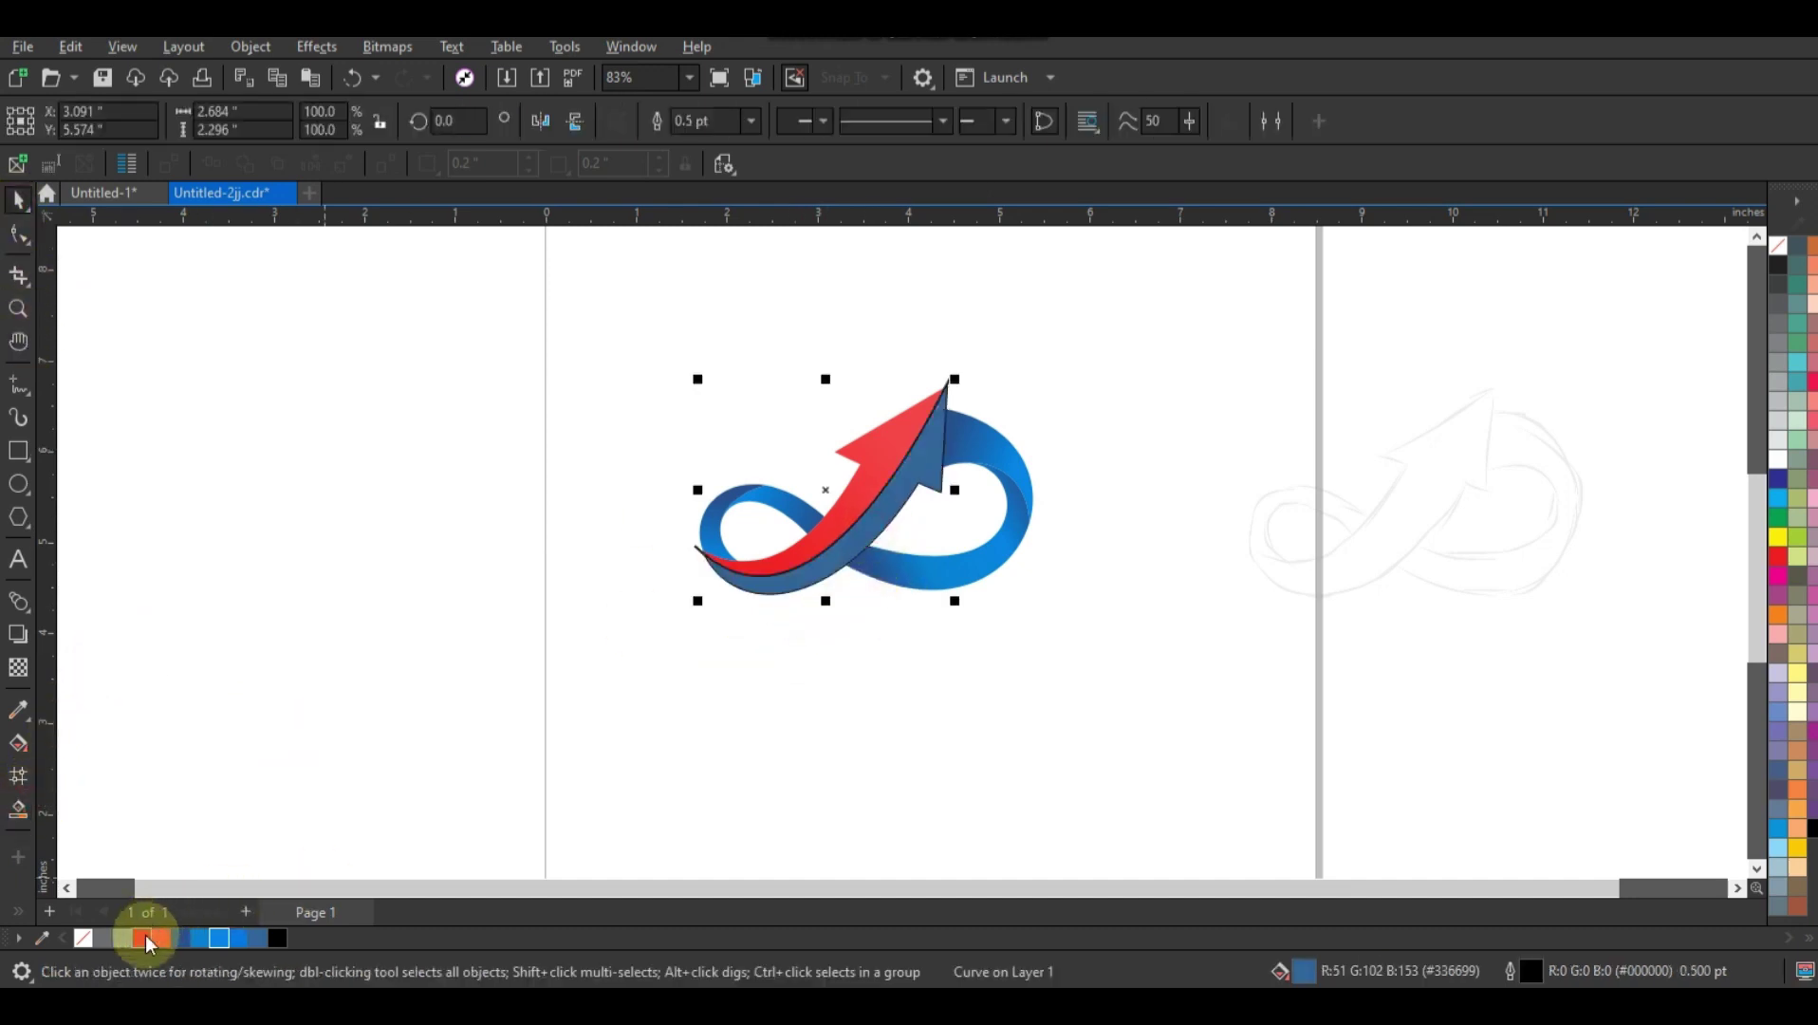
{"action": "left_click", "coordinate": [149, 939]}
{"action": "left_click", "coordinate": [956, 377]}
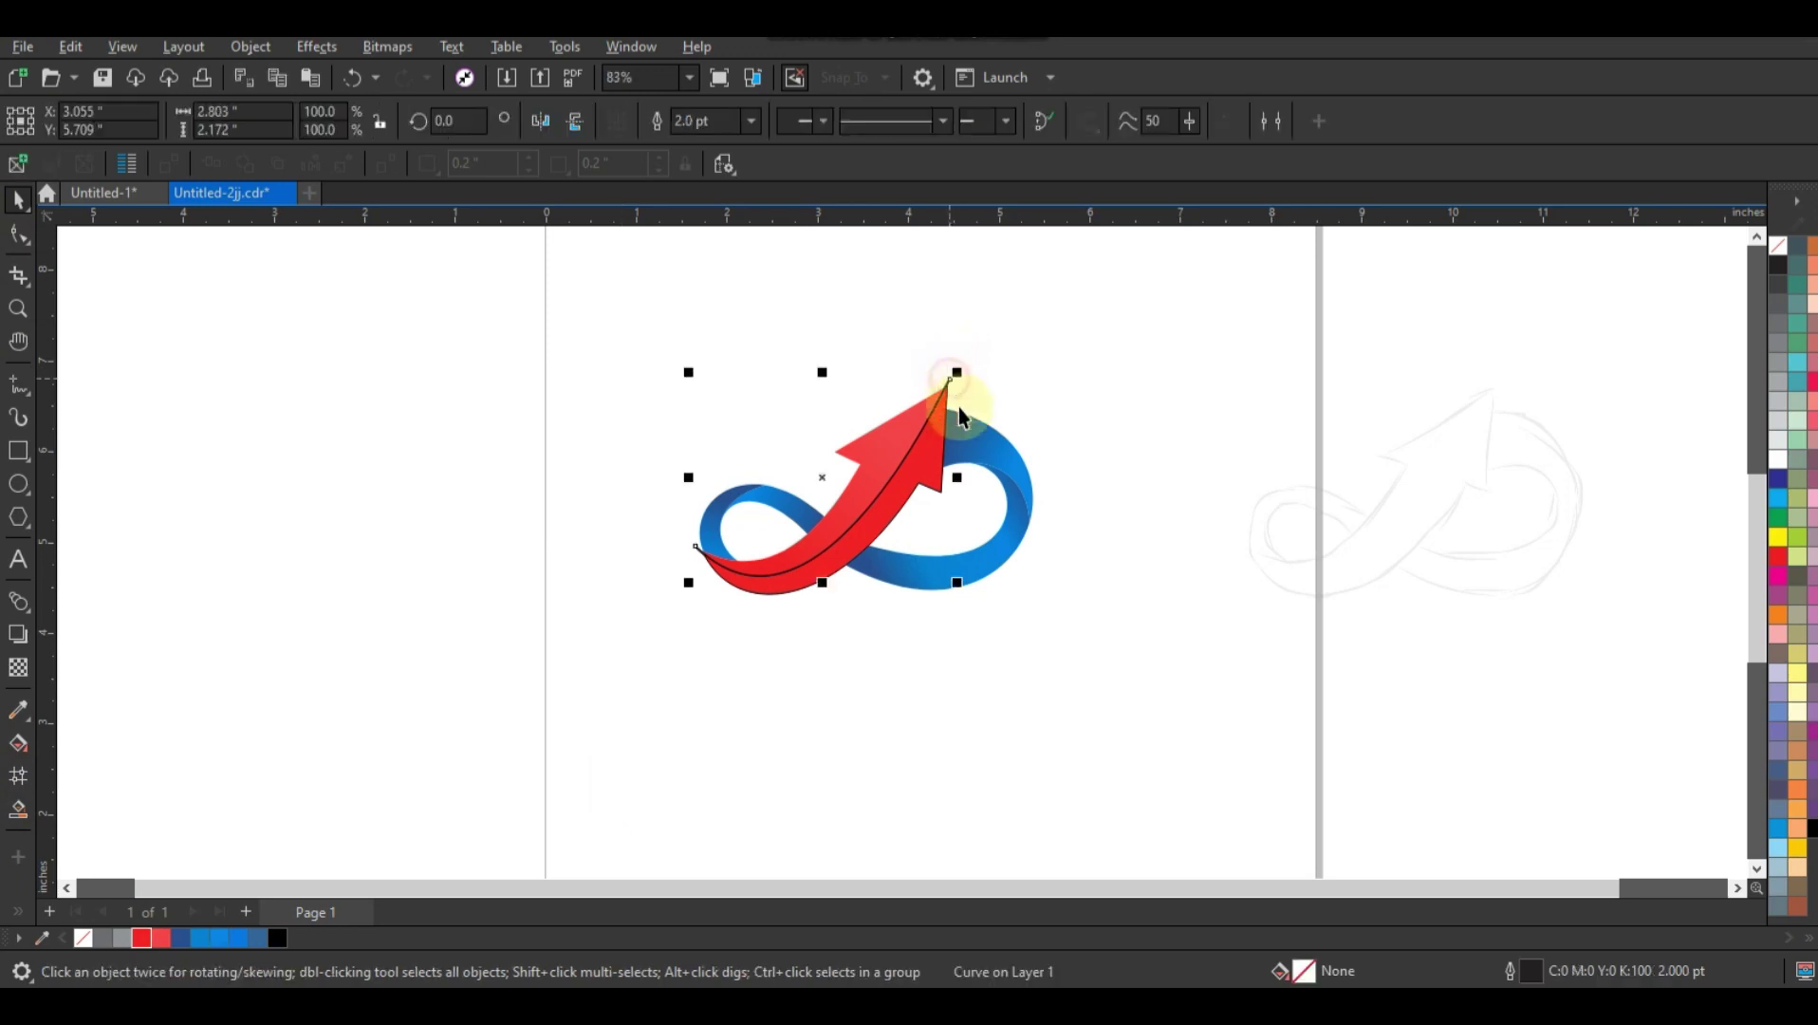
{"action": "key", "text": "Delete"}
Step: Remove the outlines from both the lower and upper halves of the arrow
{"action": "left_click", "coordinate": [935, 441]}
{"action": "left_click", "coordinate": [897, 434], "text": "shift"}
{"action": "right_click", "coordinate": [1777, 243]}
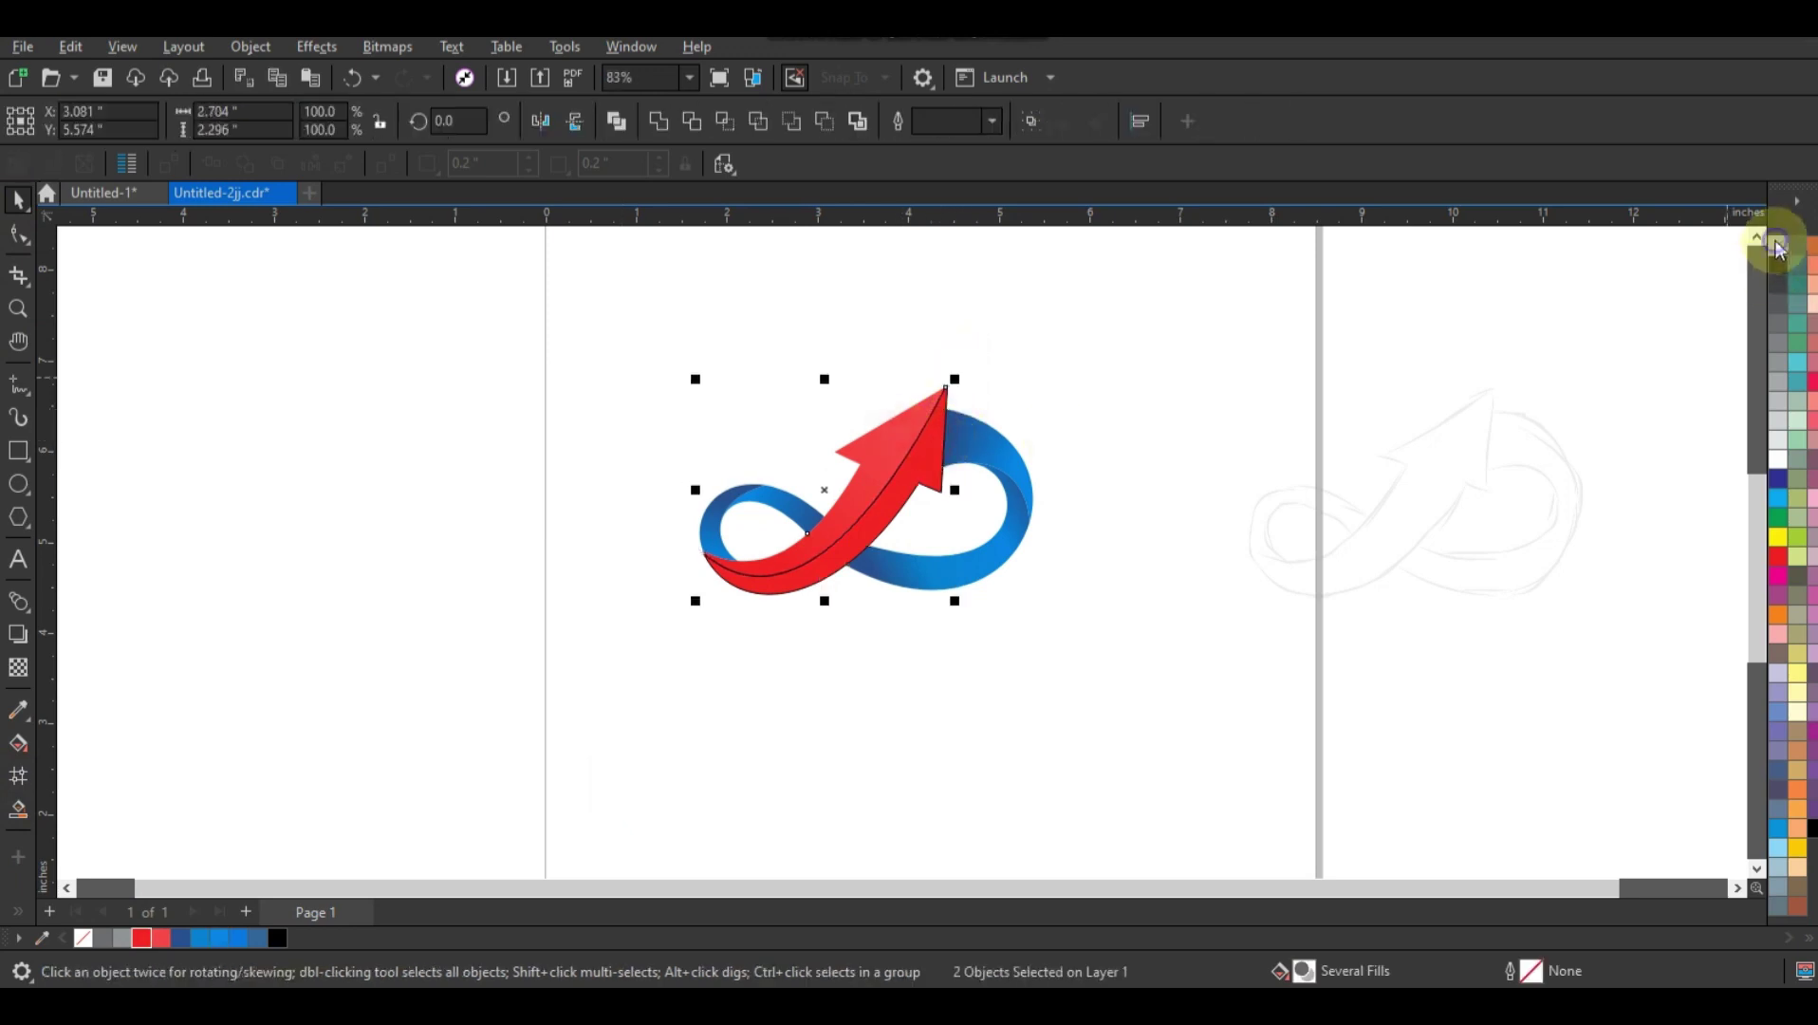
{"action": "right_click", "coordinate": [1777, 249]}
{"action": "left_click", "coordinate": [1741, 252]}
{"action": "left_click", "coordinate": [1094, 408]}
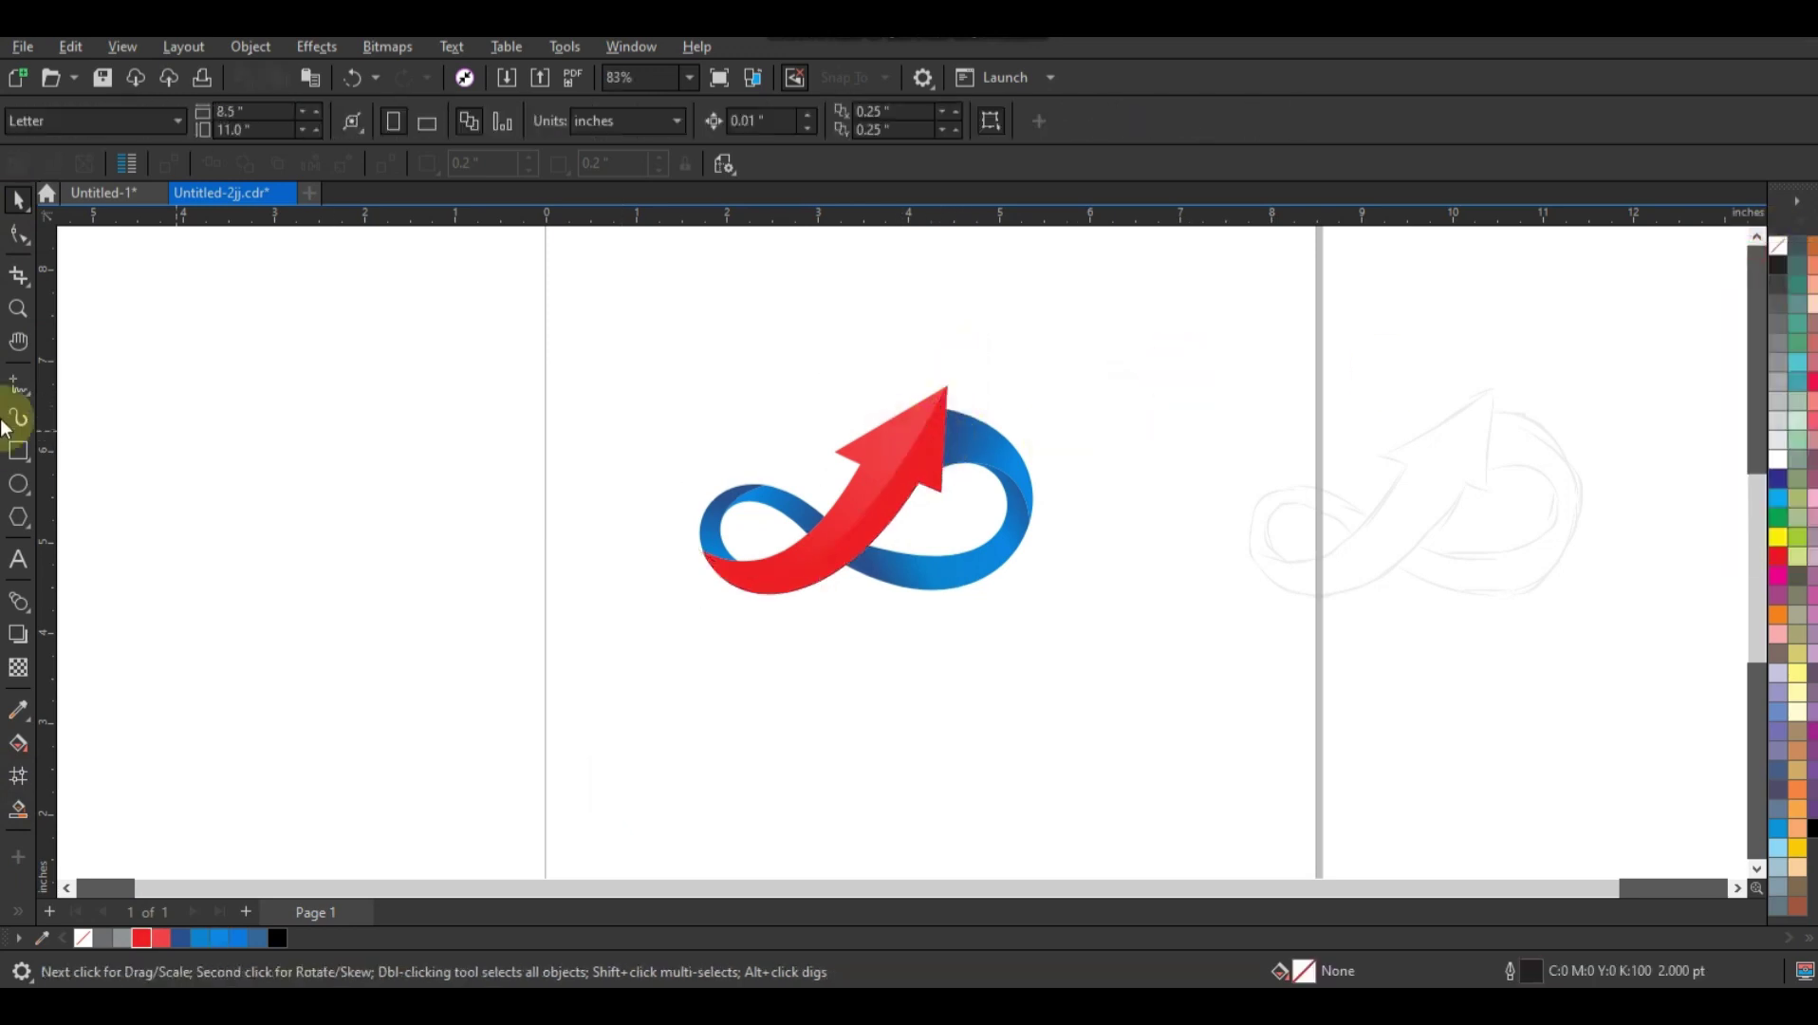
Step: Apply a linear fountain fill to the arrow's lower half, from red near the arrowhead to lighter red at the tail
{"action": "left_click", "coordinate": [17, 308]}
{"action": "left_click_drag", "start_coordinate": [669, 310], "coordinate": [1254, 667]}
{"action": "left_click", "coordinate": [19, 200]}
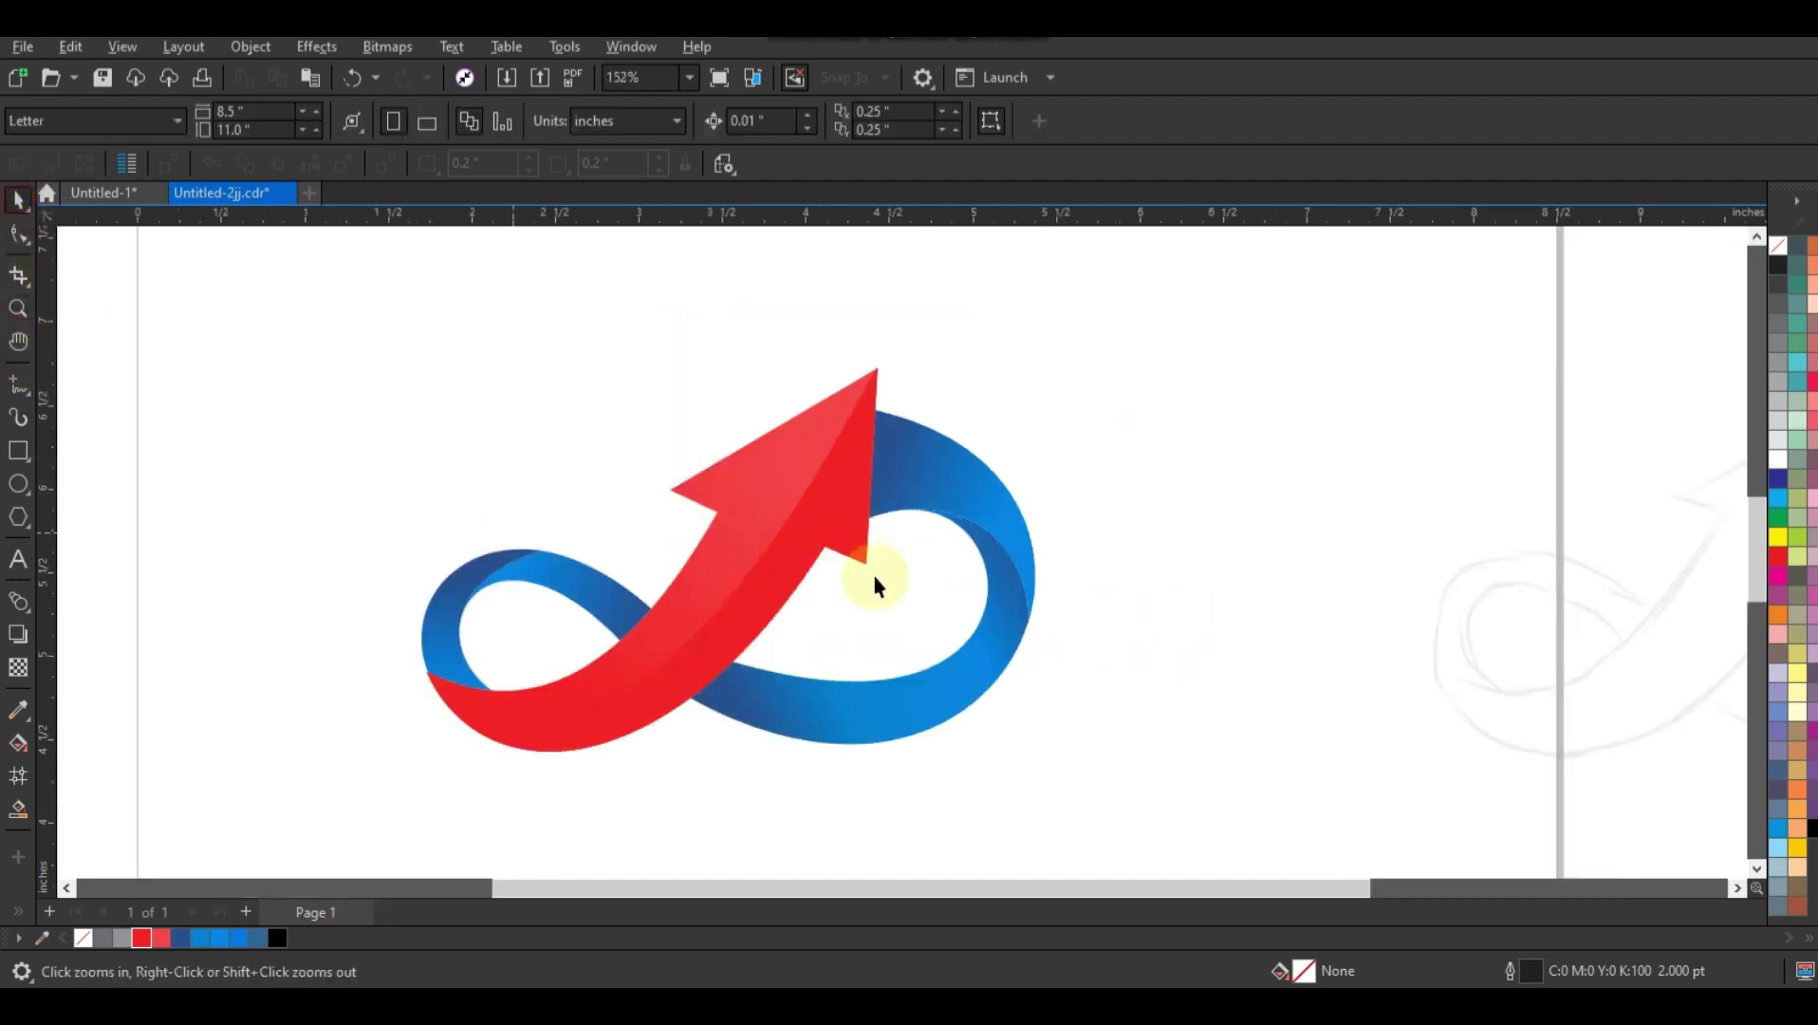
{"action": "left_click", "coordinate": [841, 511]}
{"action": "key", "text": "g"}
{"action": "left_click_drag", "start_coordinate": [807, 542], "coordinate": [576, 738]}
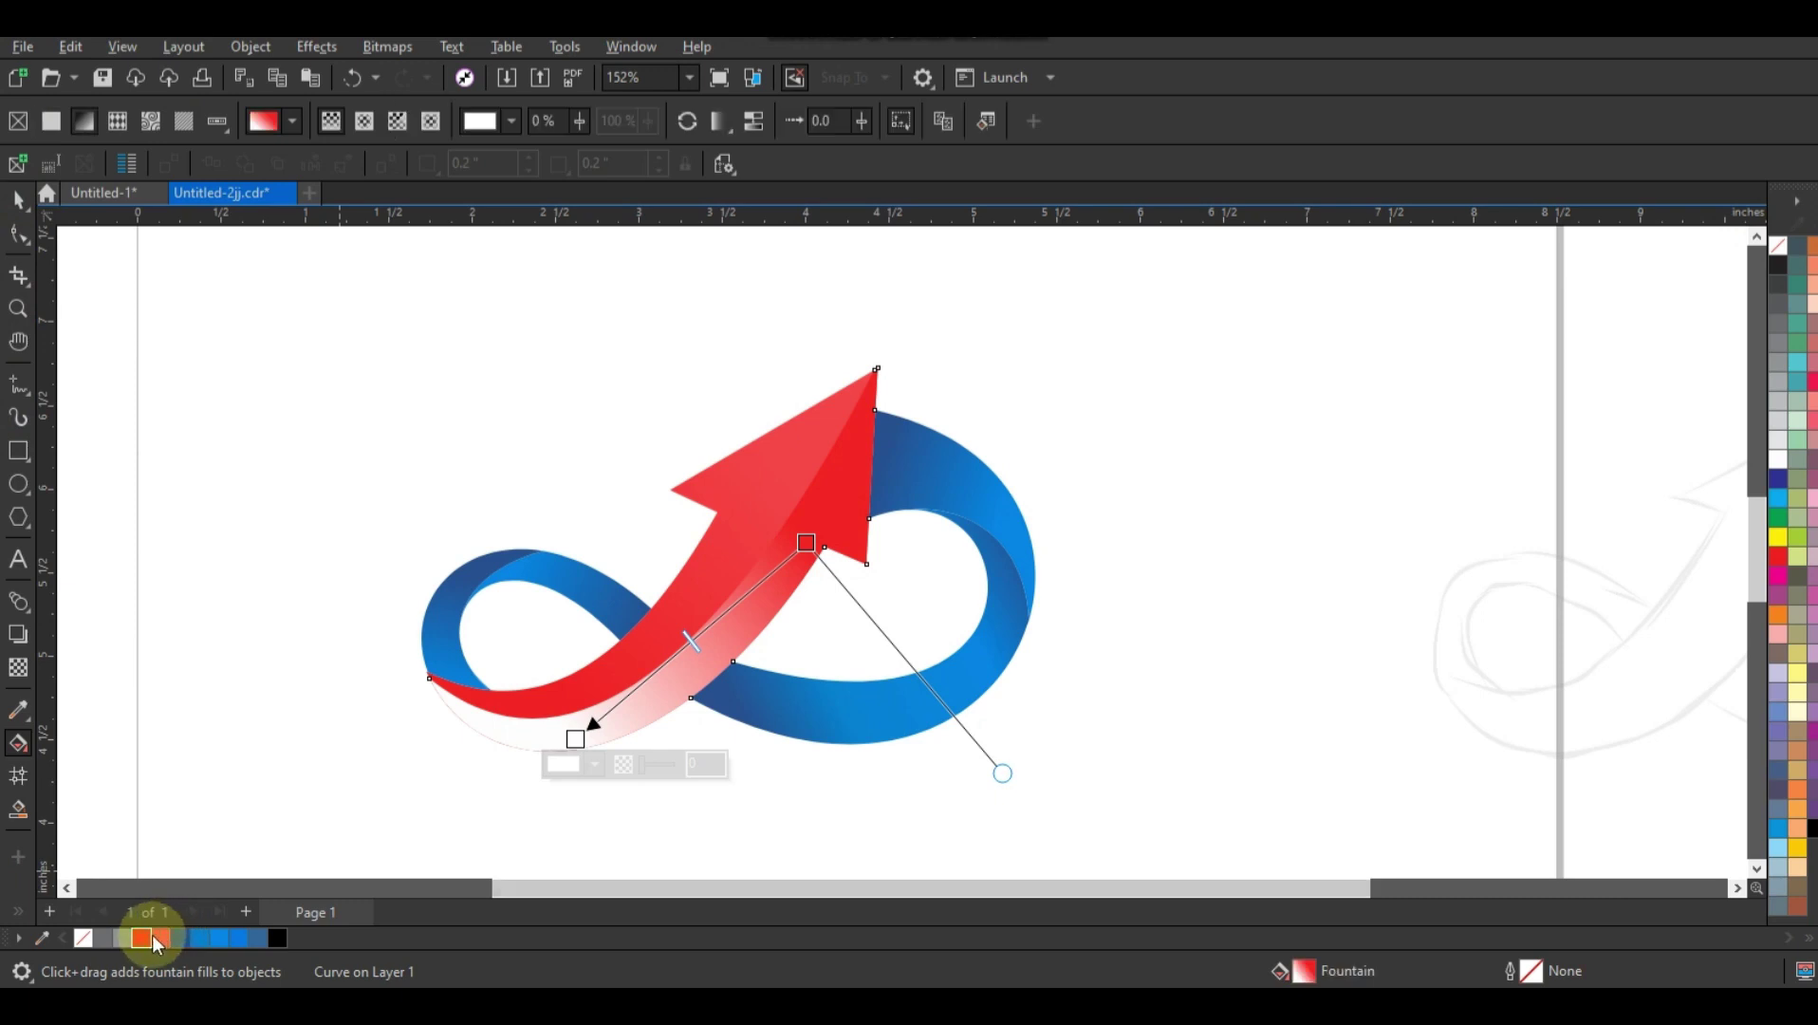
{"action": "left_click_drag", "start_coordinate": [154, 935], "coordinate": [552, 738]}
{"action": "left_click_drag", "start_coordinate": [807, 541], "coordinate": [822, 523]}
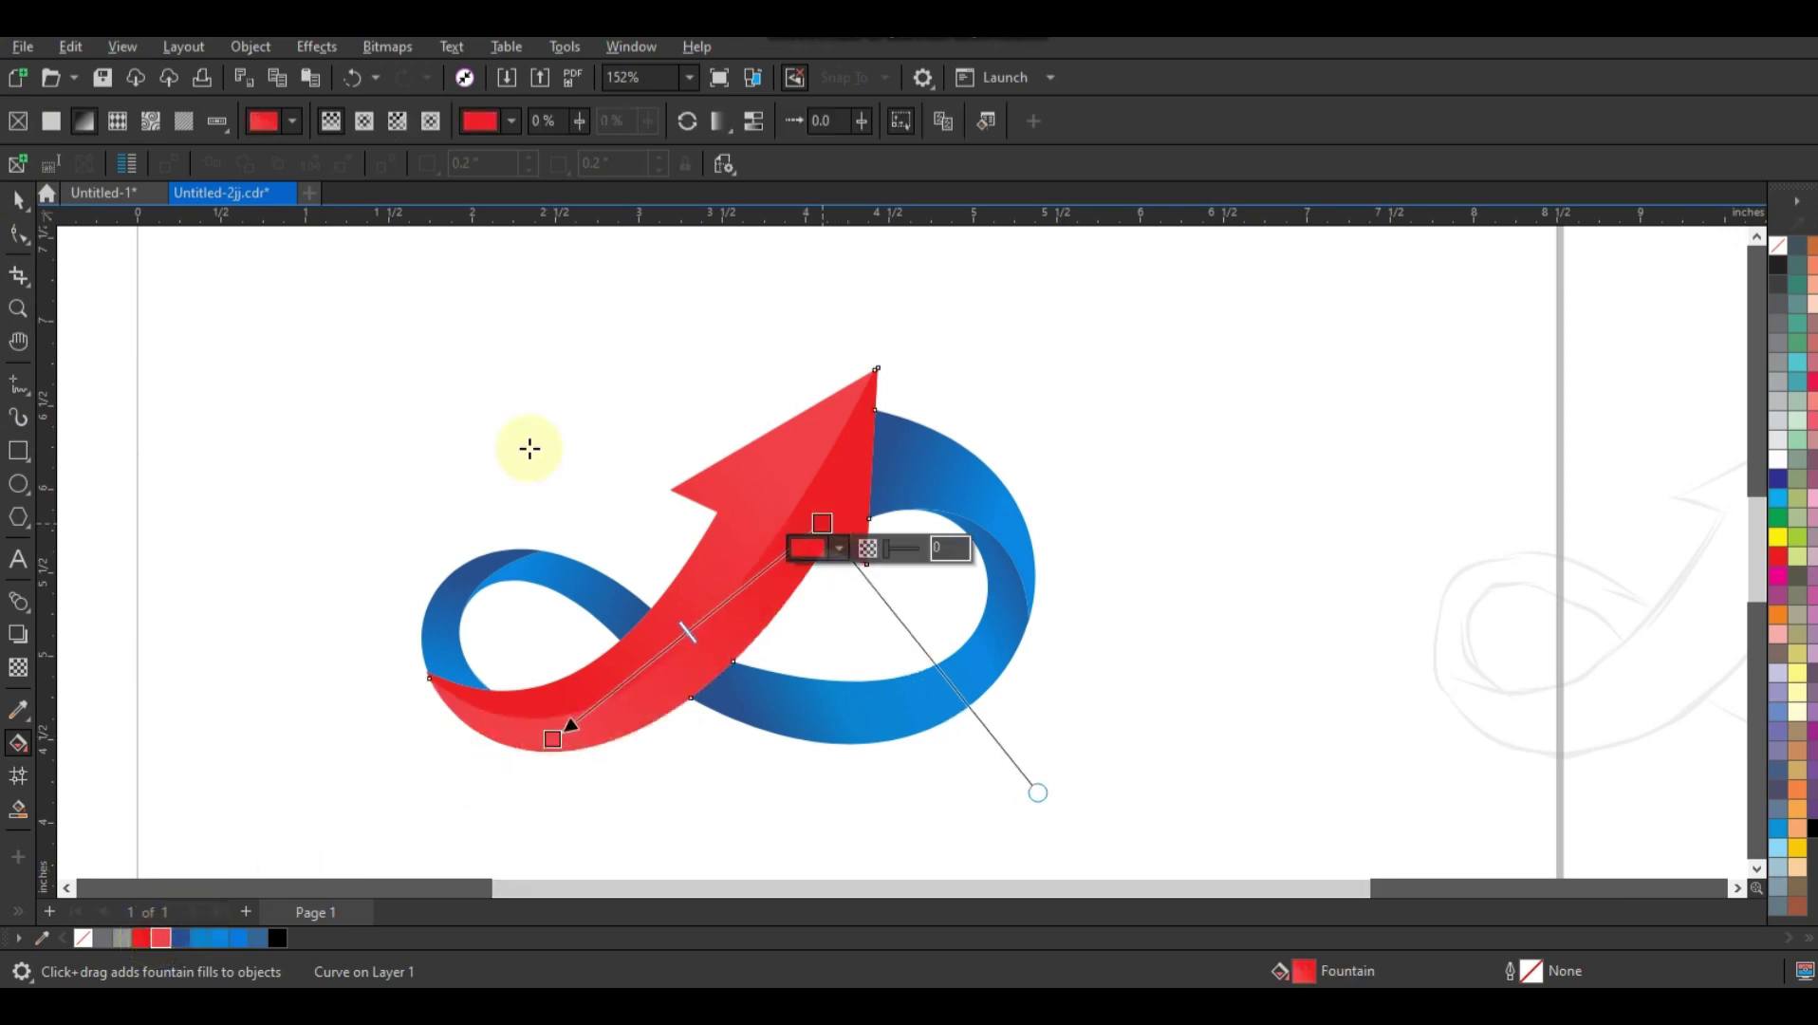
Step: Move all six logo shapes together about 0.5 inch up and to the right on the page
{"action": "left_click", "coordinate": [18, 199]}
{"action": "left_click_drag", "start_coordinate": [235, 309], "coordinate": [1160, 810]}
{"action": "left_click_drag", "start_coordinate": [982, 499], "coordinate": [1064, 425]}
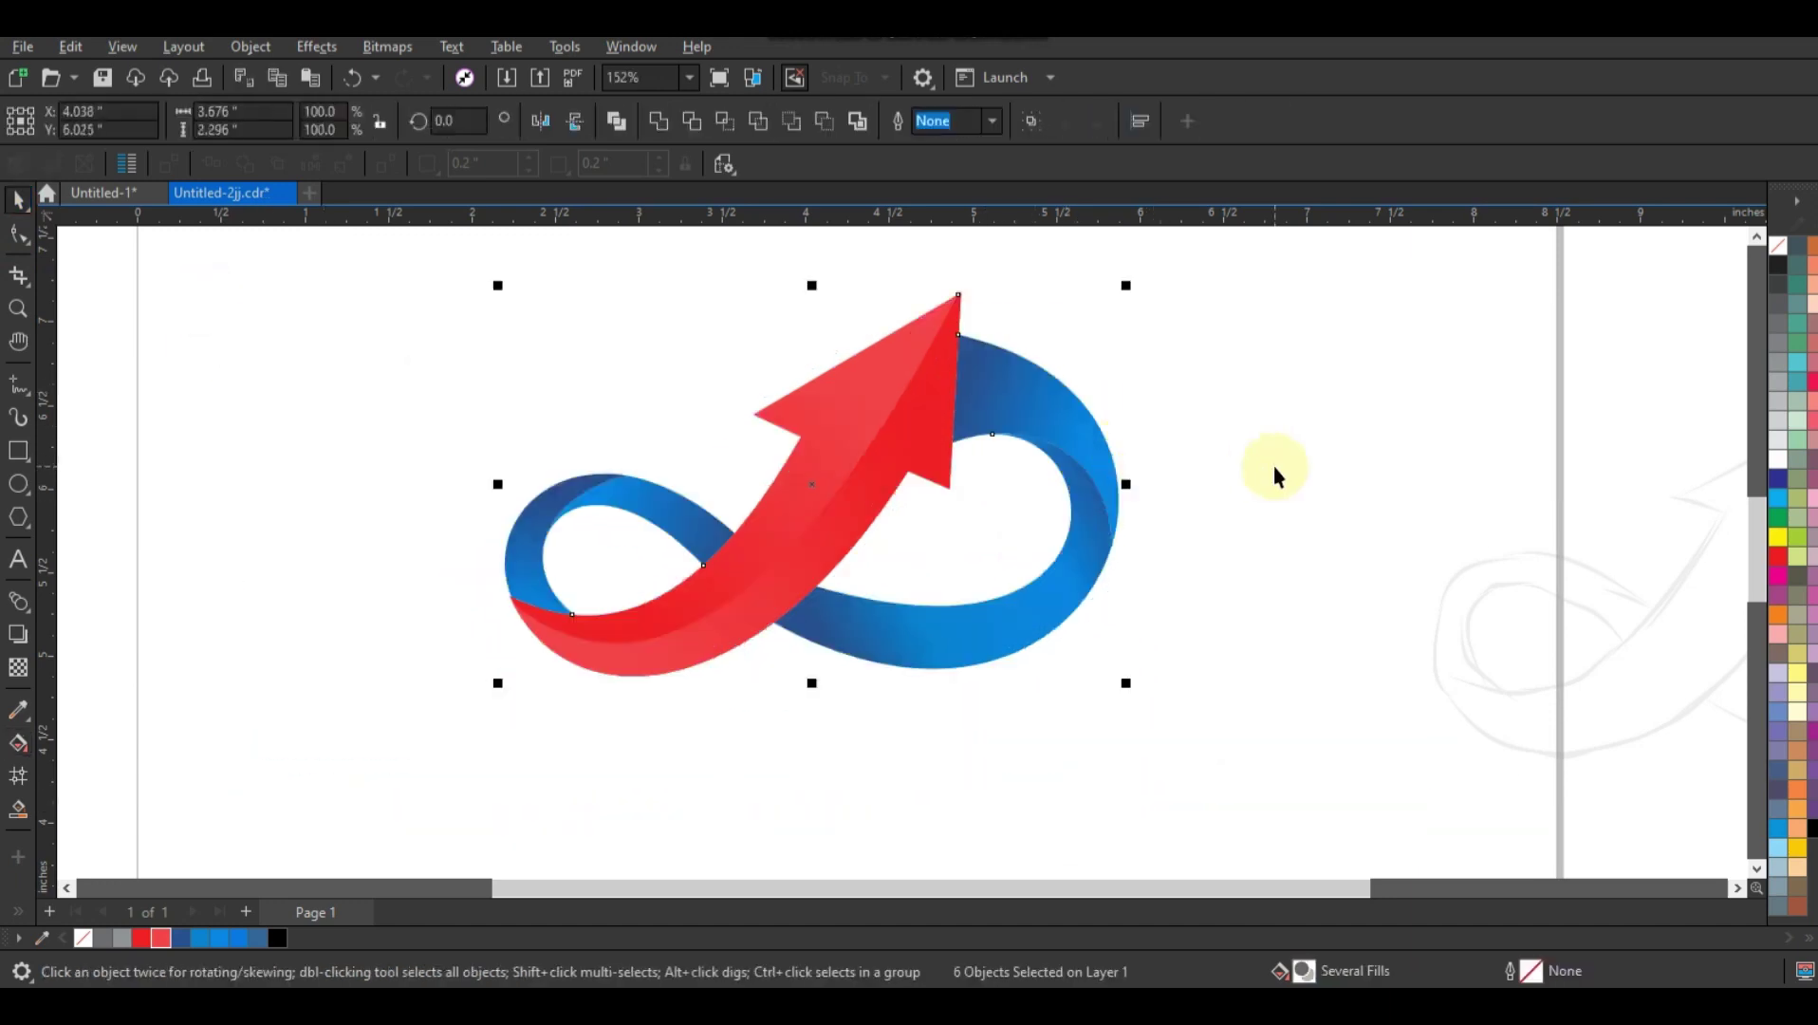
{"action": "left_click", "coordinate": [1274, 464]}
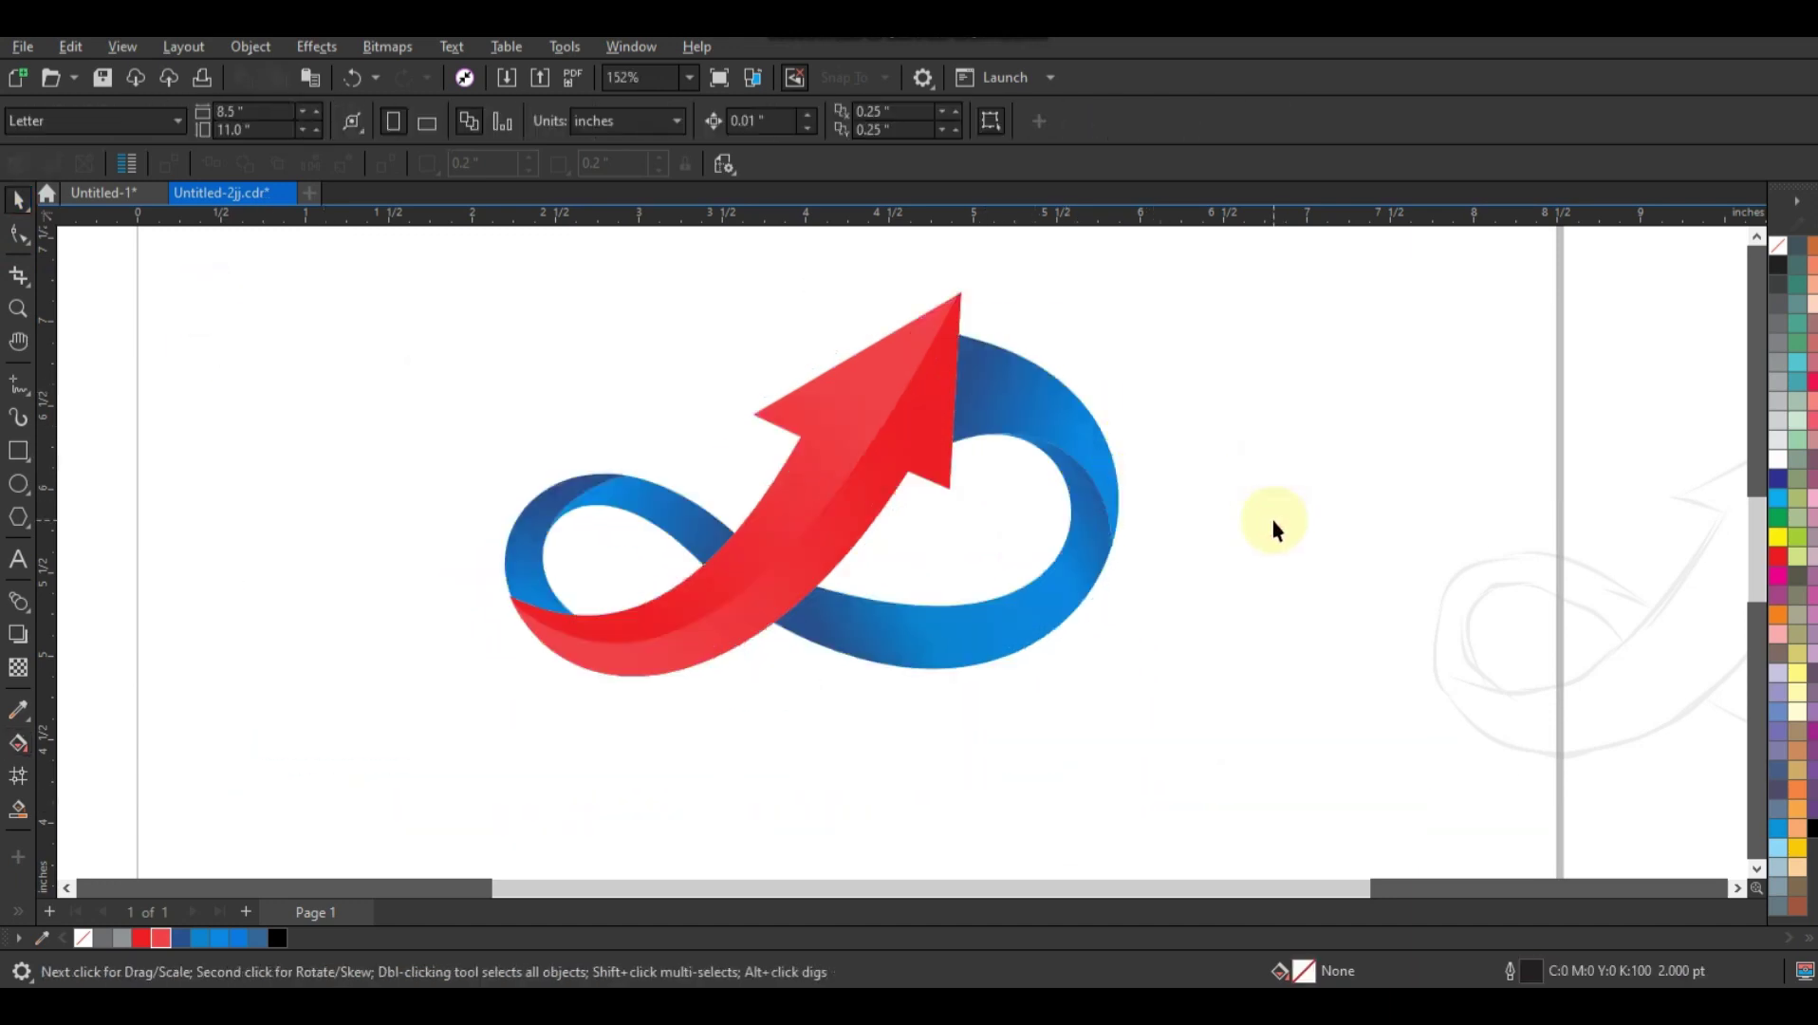
{"action": "left_click", "coordinate": [1272, 520]}
Step: Delete the hand-drawn sketch bitmap beside the page and inspect the finished logo up close
{"action": "scroll", "coordinate": [843, 593], "scroll_direction": "down", "scroll_amount": 2}
{"action": "left_click_drag", "start_coordinate": [1552, 802], "coordinate": [1546, 800]}
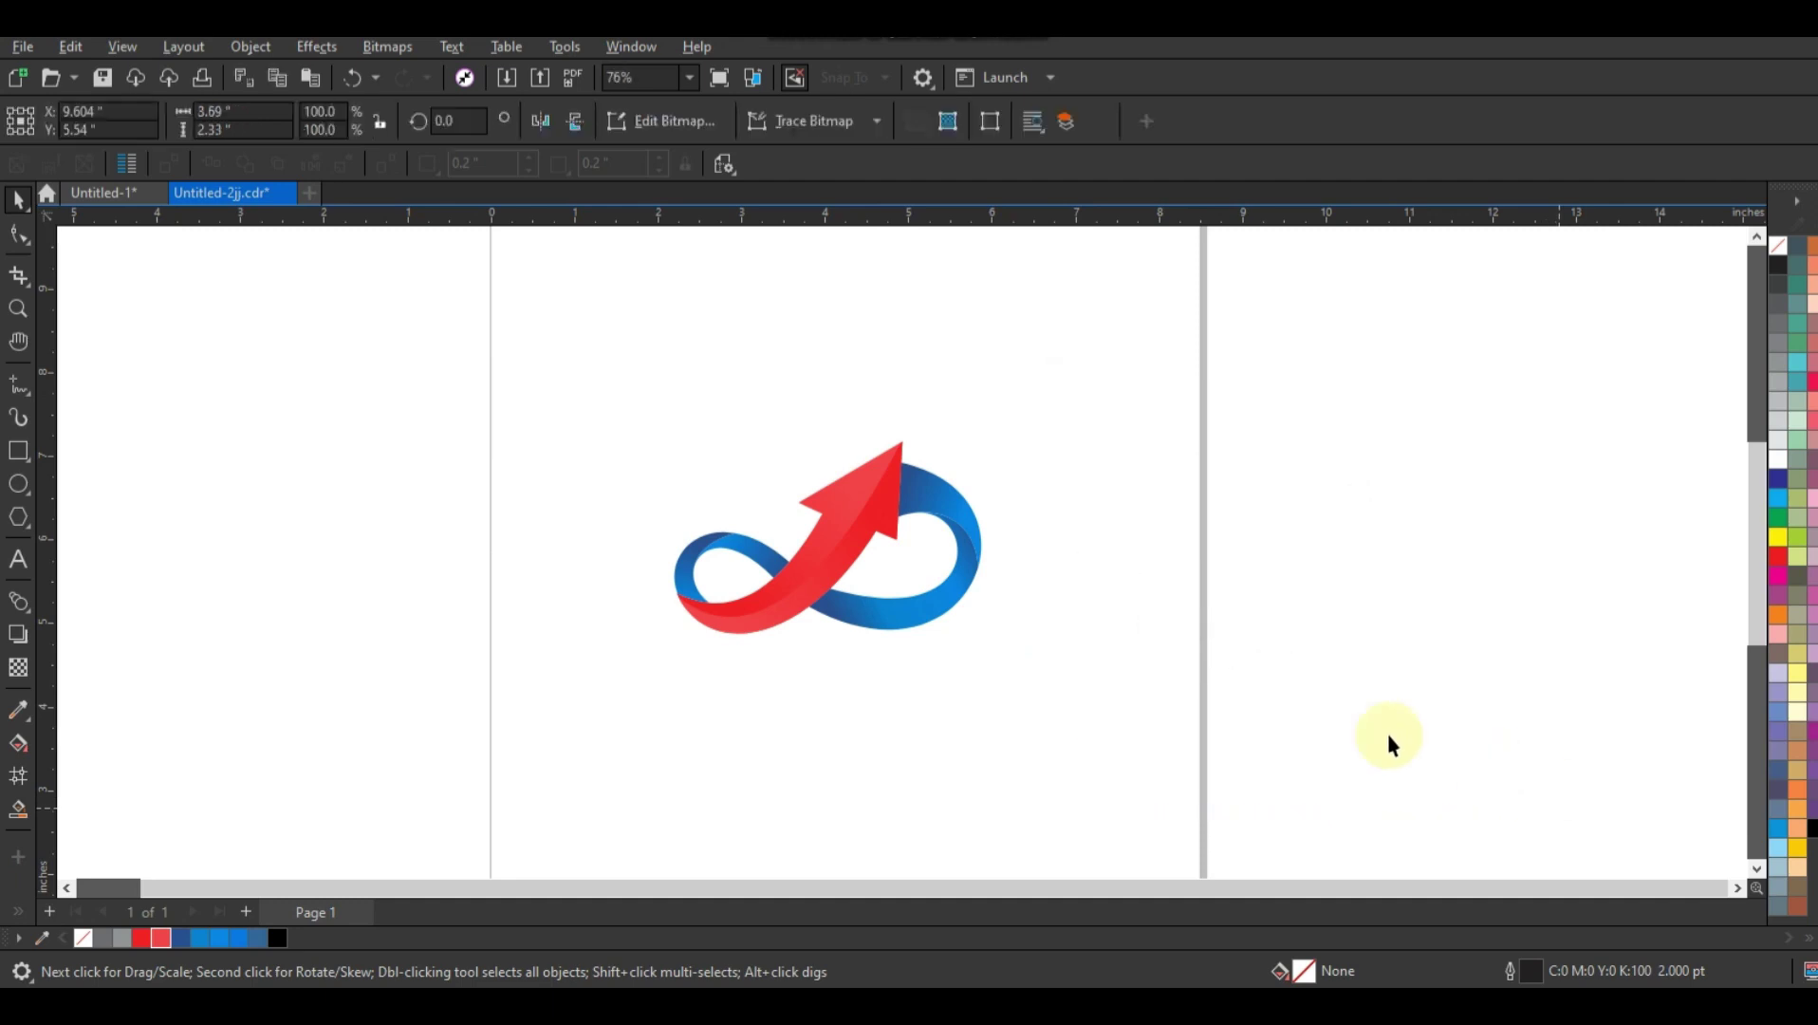
{"action": "left_click", "coordinate": [1379, 736]}
{"action": "left_click", "coordinate": [18, 309]}
{"action": "left_click_drag", "start_coordinate": [501, 418], "coordinate": [1148, 739]}
{"action": "left_click_drag", "start_coordinate": [1367, 762], "coordinate": [337, 278]}
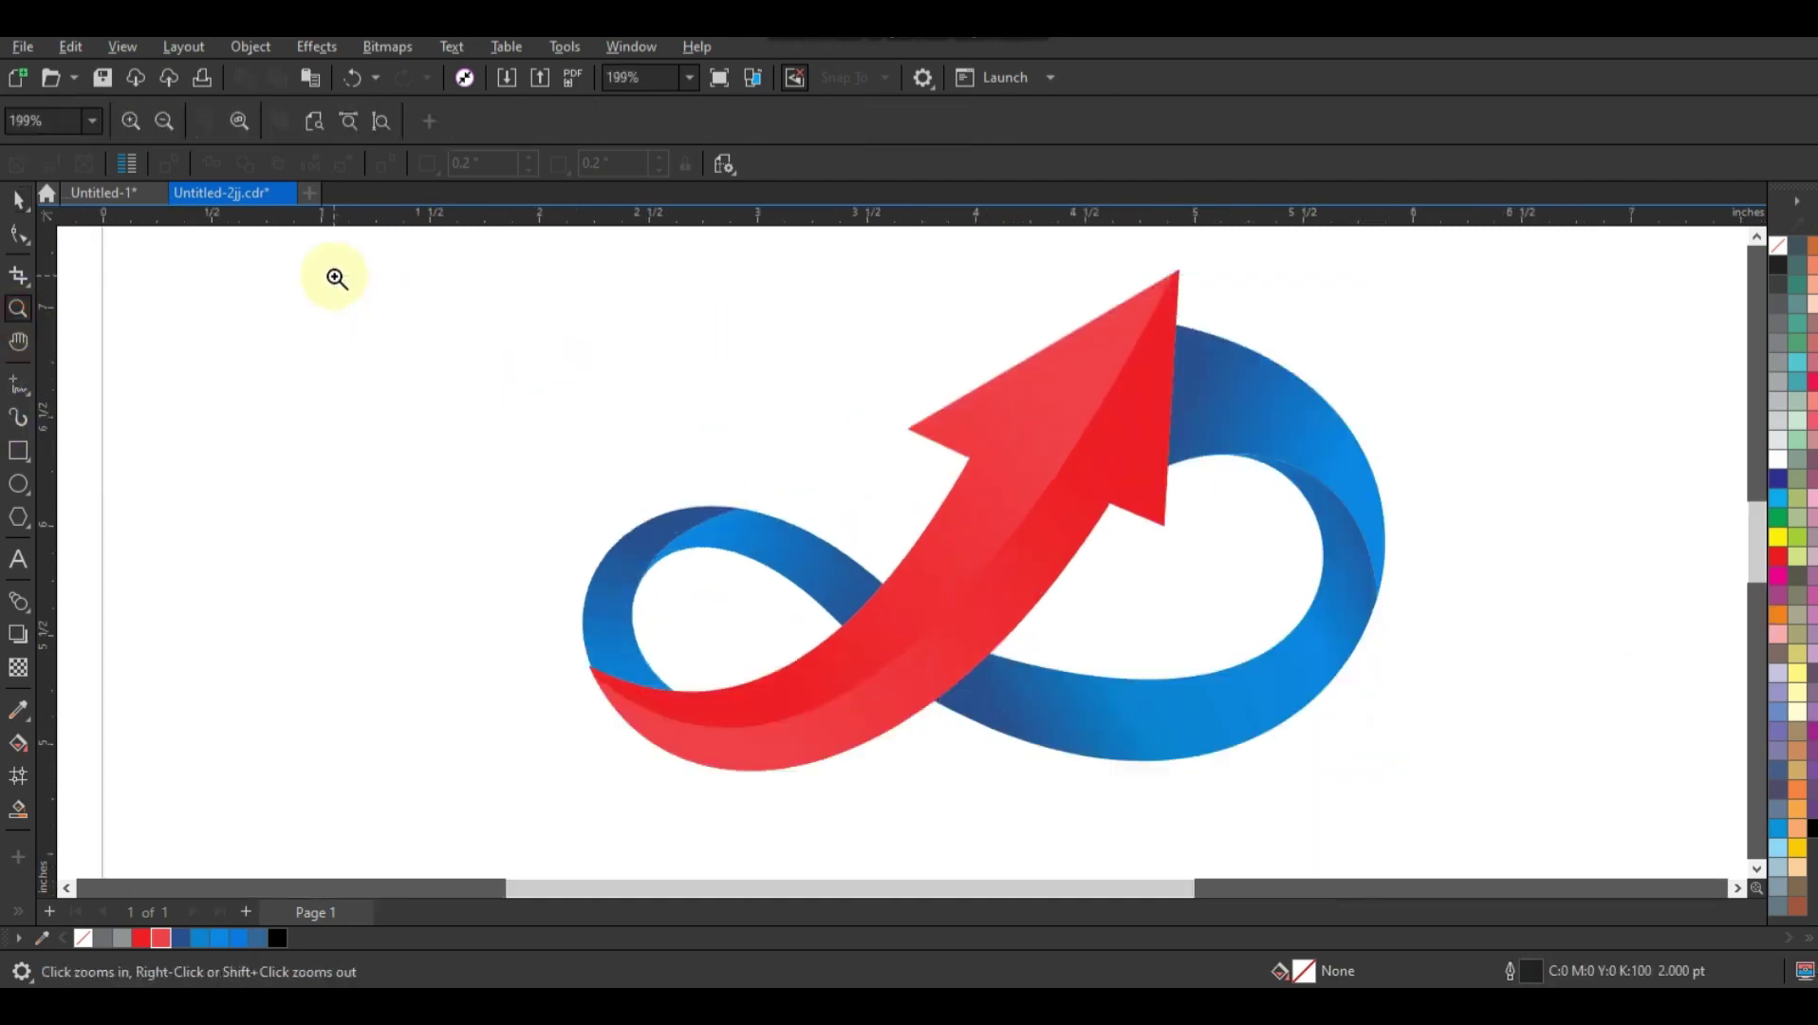